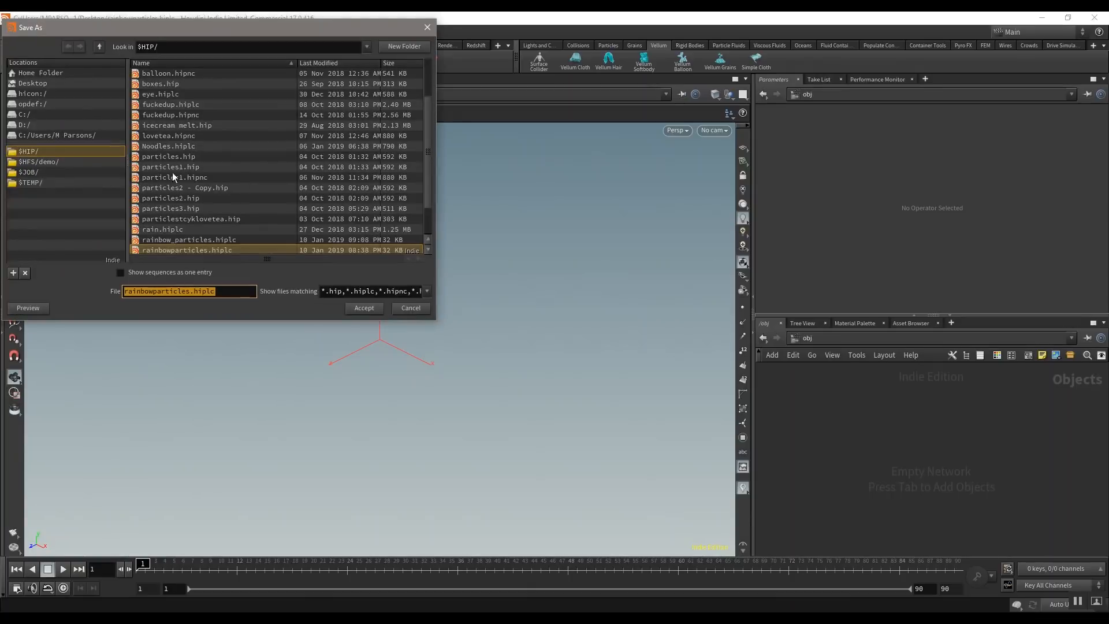
- Save the scene as rainbowparticles.hiplc in the $HIP folder, overwriting the existing file
left_click(186, 291)
left_click_drag(230, 291, 83, 291)
left_click(362, 310)
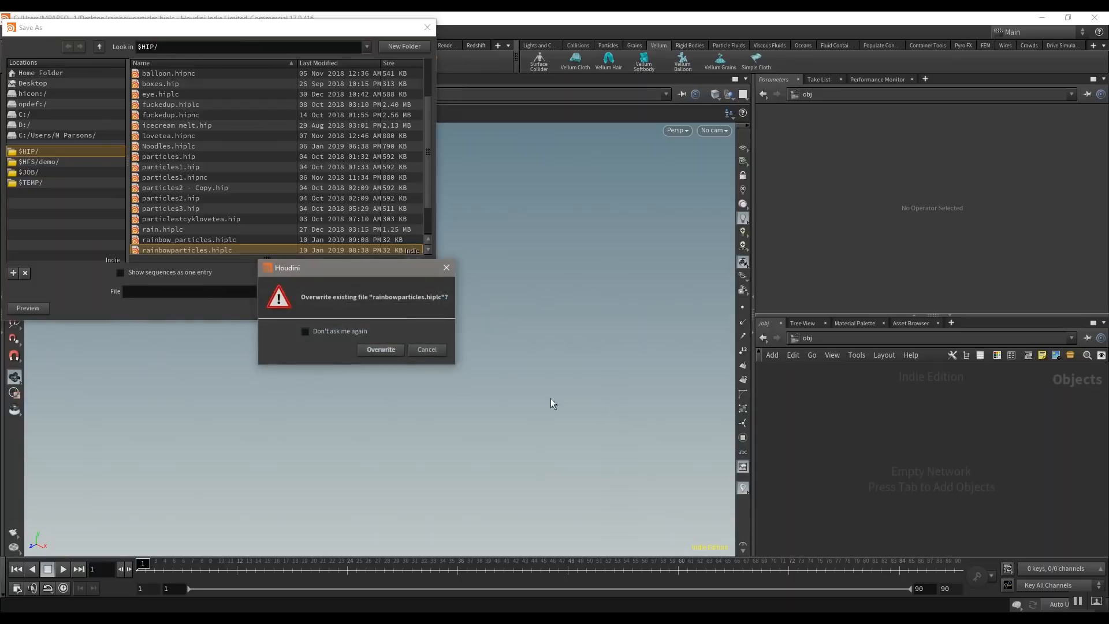
left_click(380, 348)
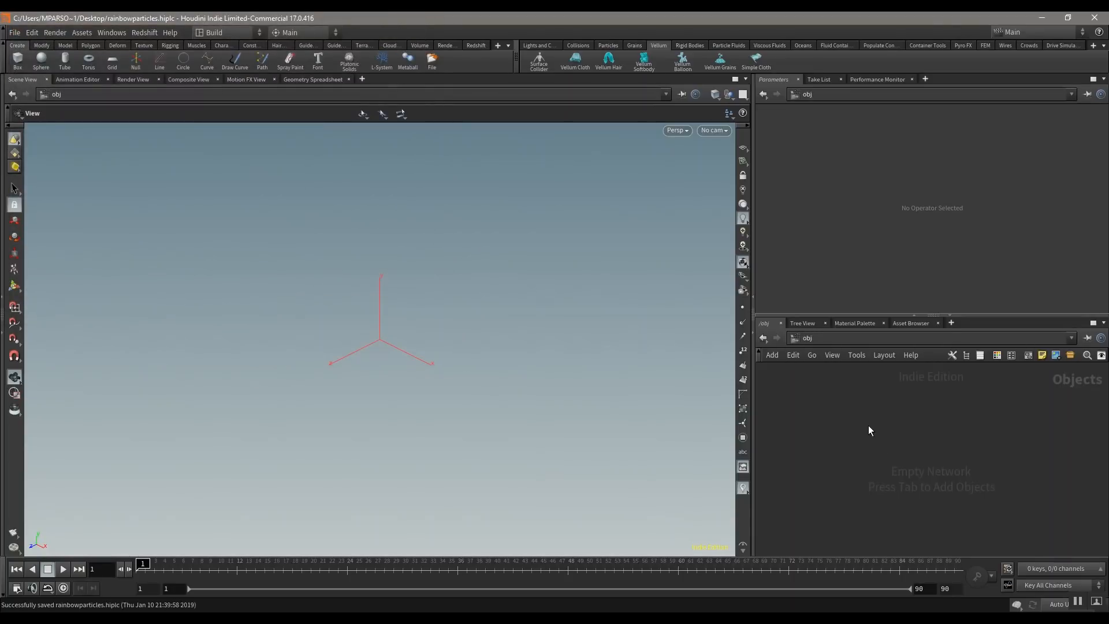
- Add a Tube object to the empty scene, save the file, and enter the tube's geometry network
key("Tab")
type("tub")
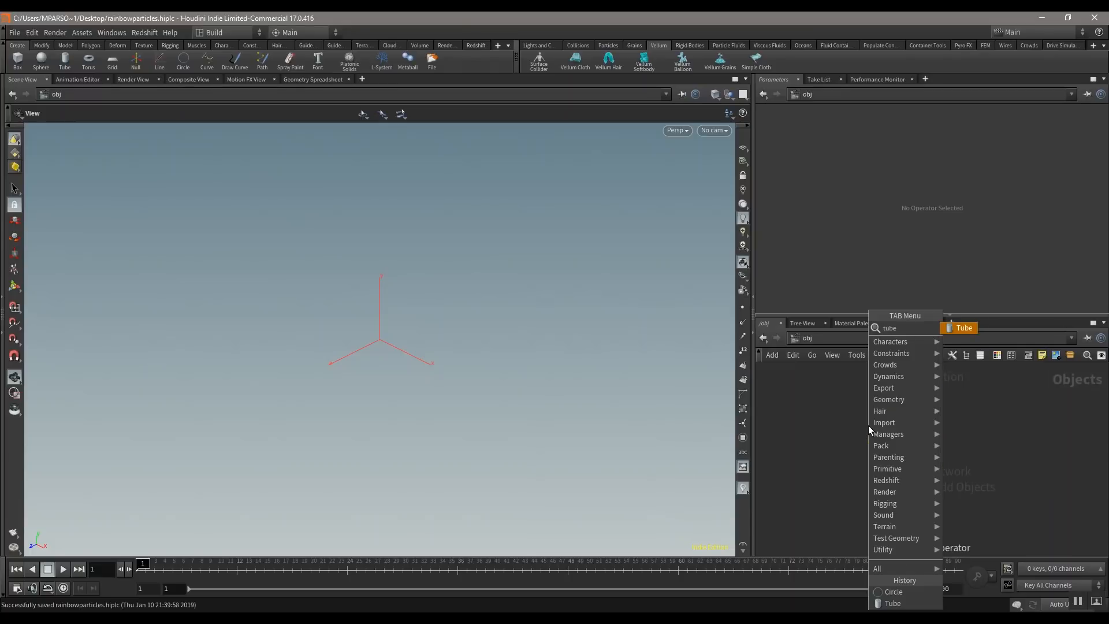
key("Return")
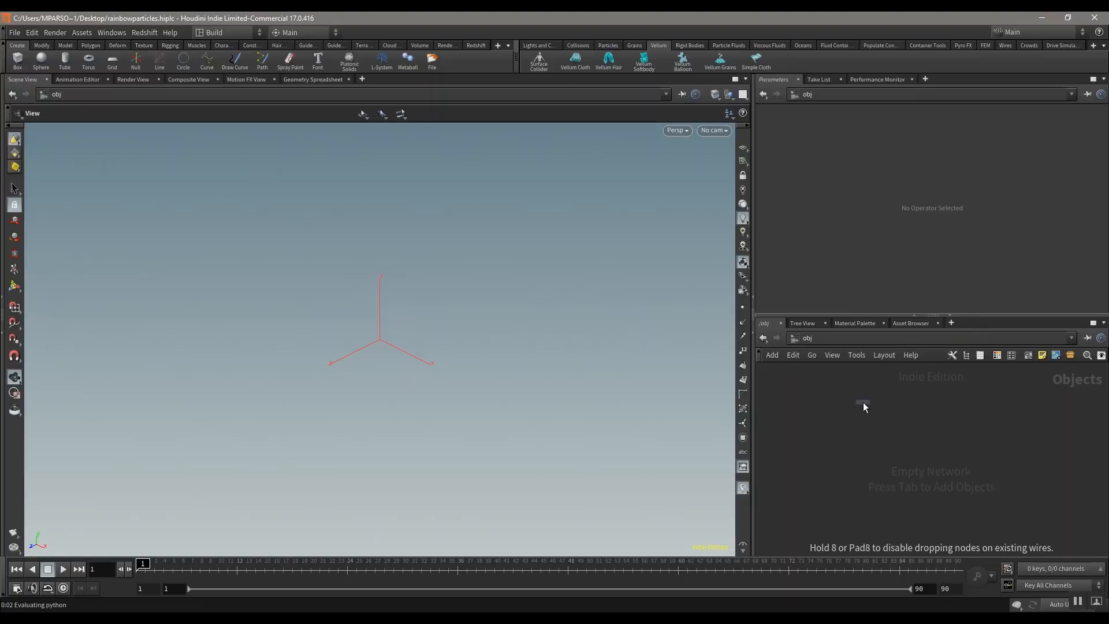
left_click(864, 402)
key("ctrl+s")
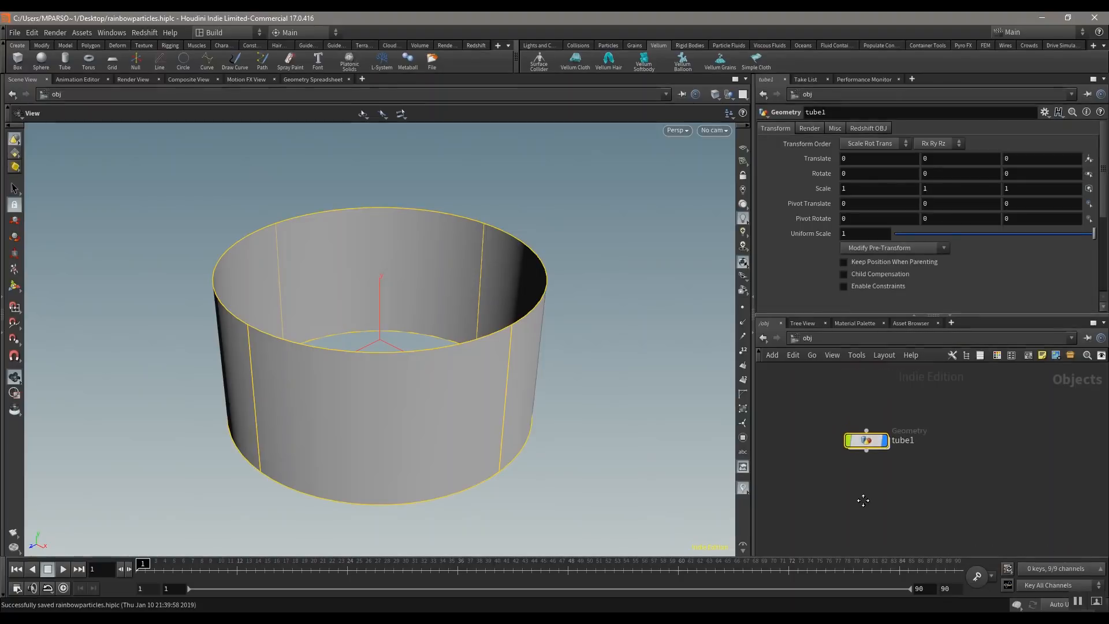
double_click(866, 441)
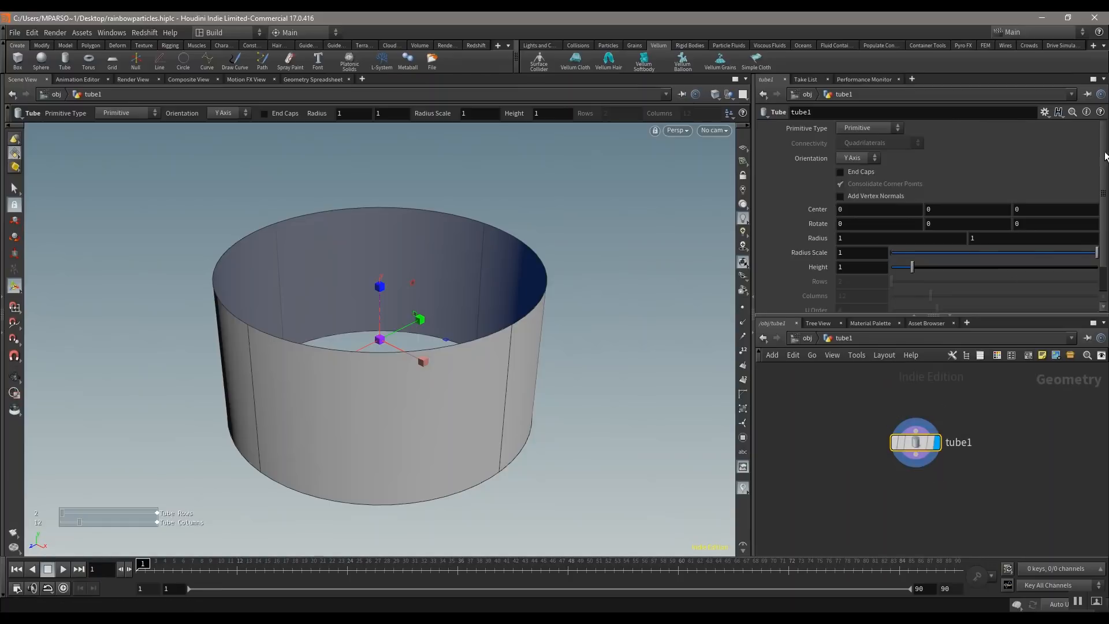
- Change the tube's primitive type to Polygon and set its columns to 64
left_click(889, 129)
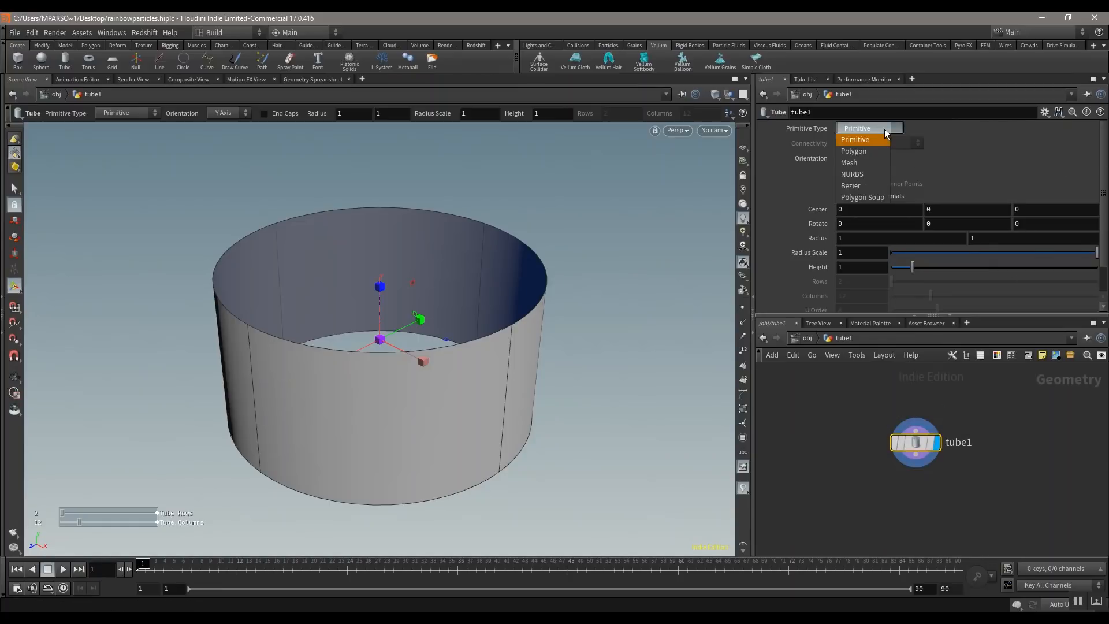
left_click(858, 154)
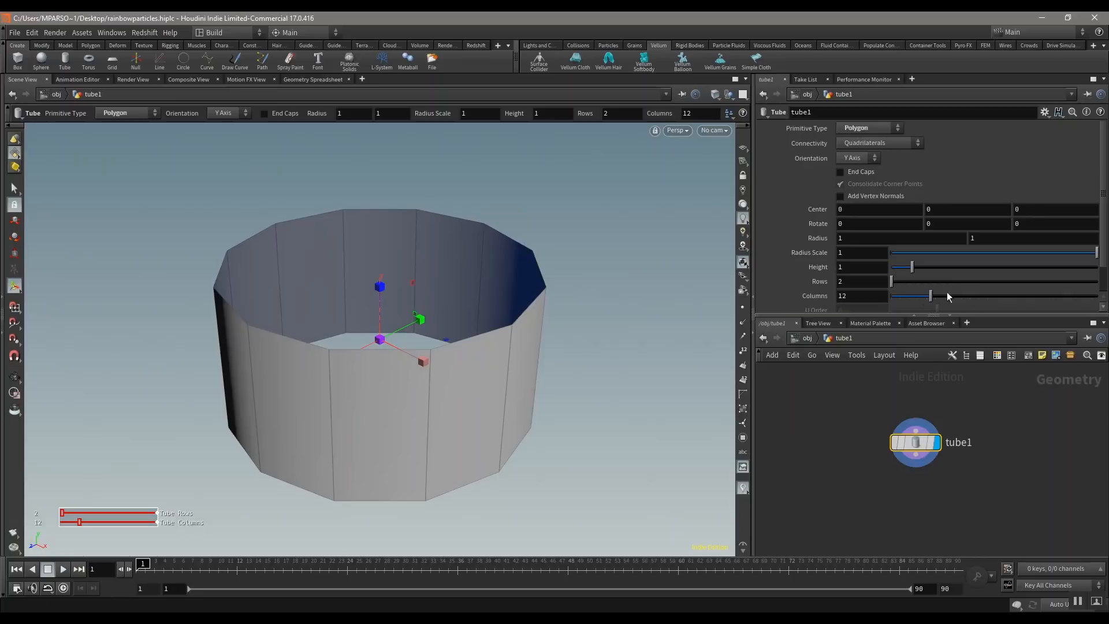
left_click_drag(930, 295, 1097, 295)
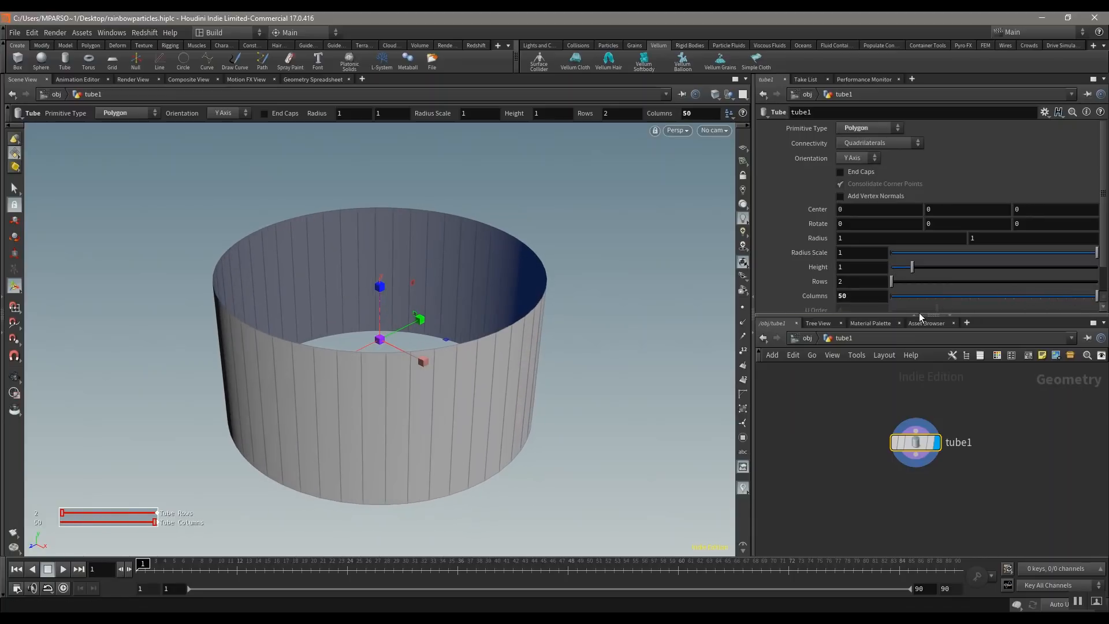
left_click(857, 296)
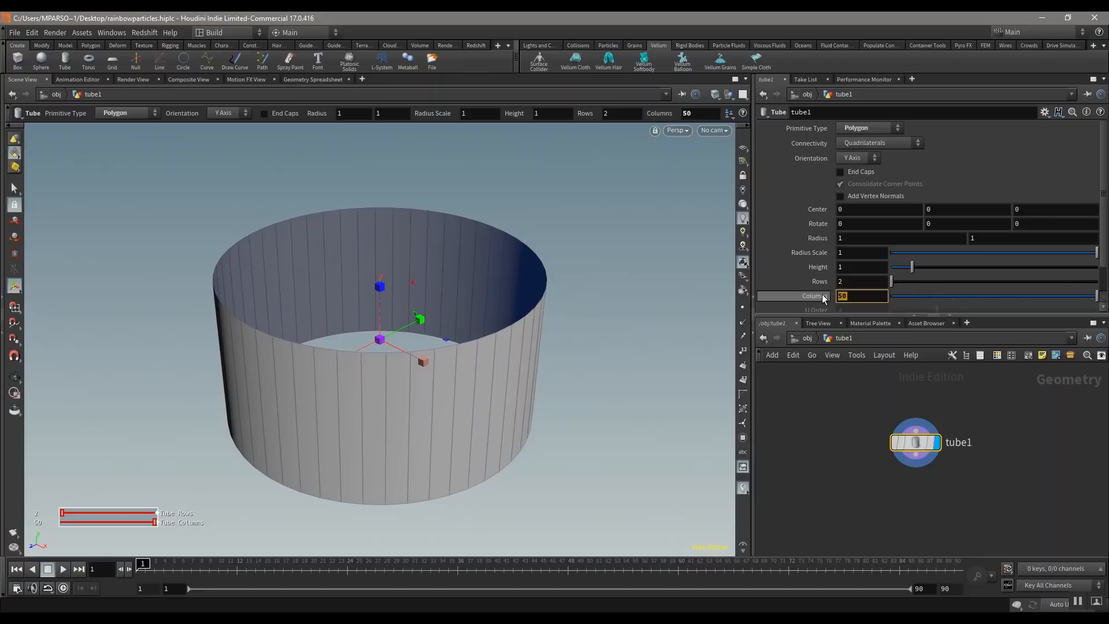
type("64")
key("Return")
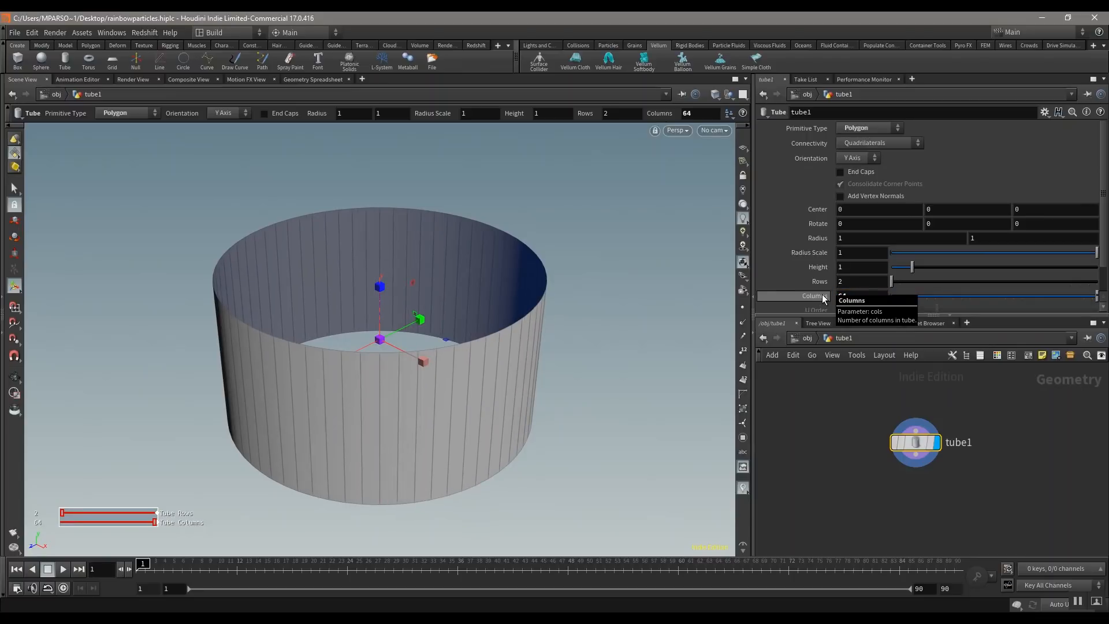
- Set the tube's height to 0.15
left_click(850, 267)
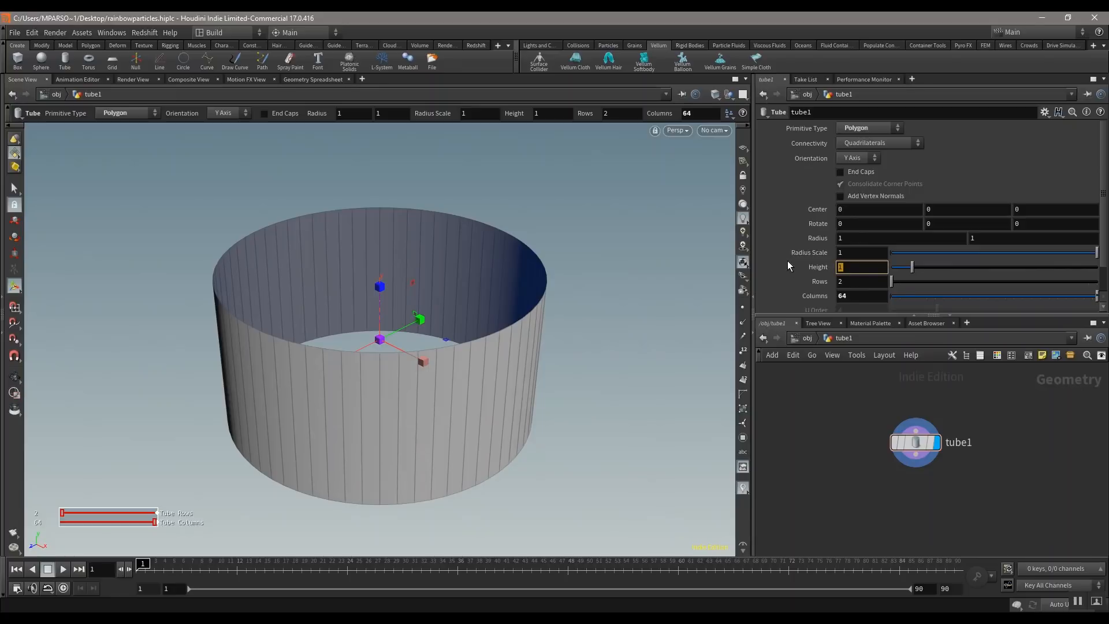
type(".15")
key("Return")
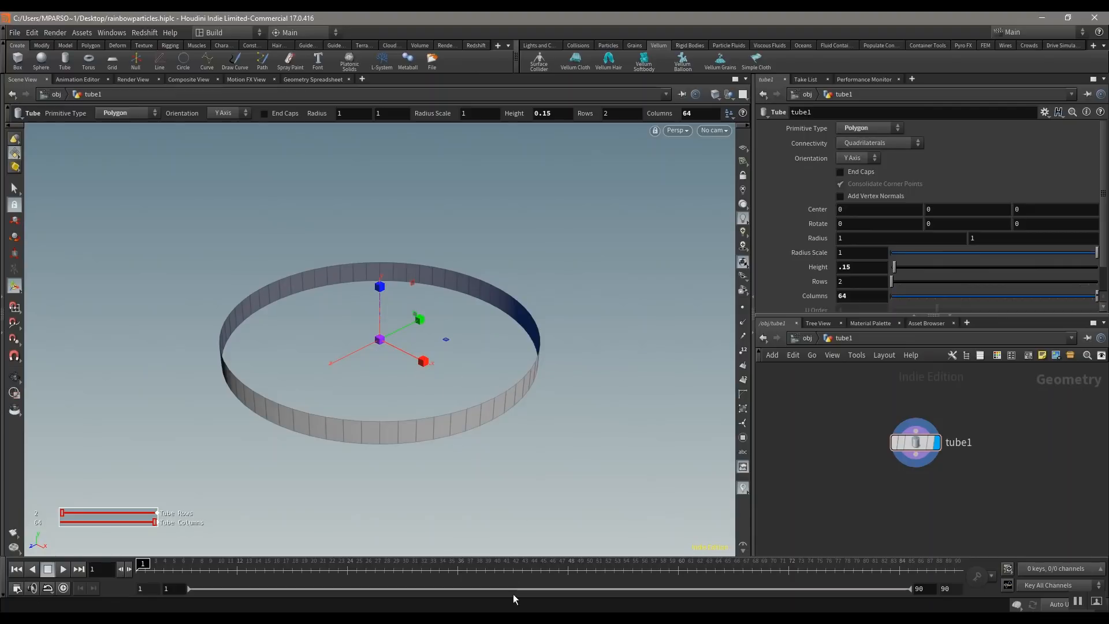
- Switch to Pinterest in Chrome, examine the round makeup powder photo in the Tutorials board, and return to Houdini
mouse_move(496, 620)
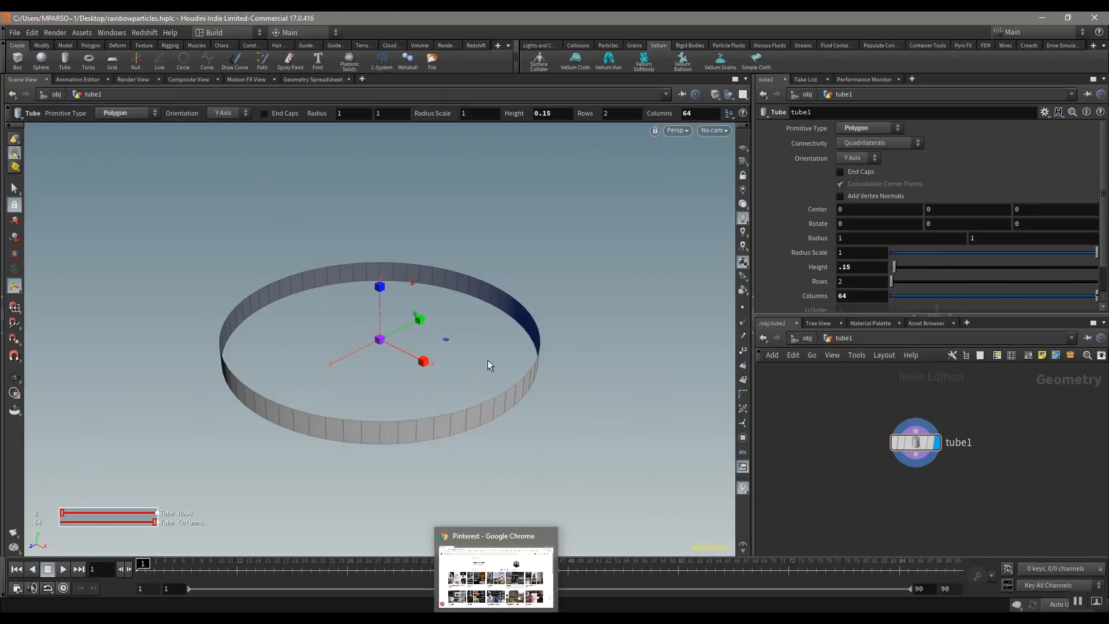
left_click(494, 540)
scroll(457, 243, "down", 15)
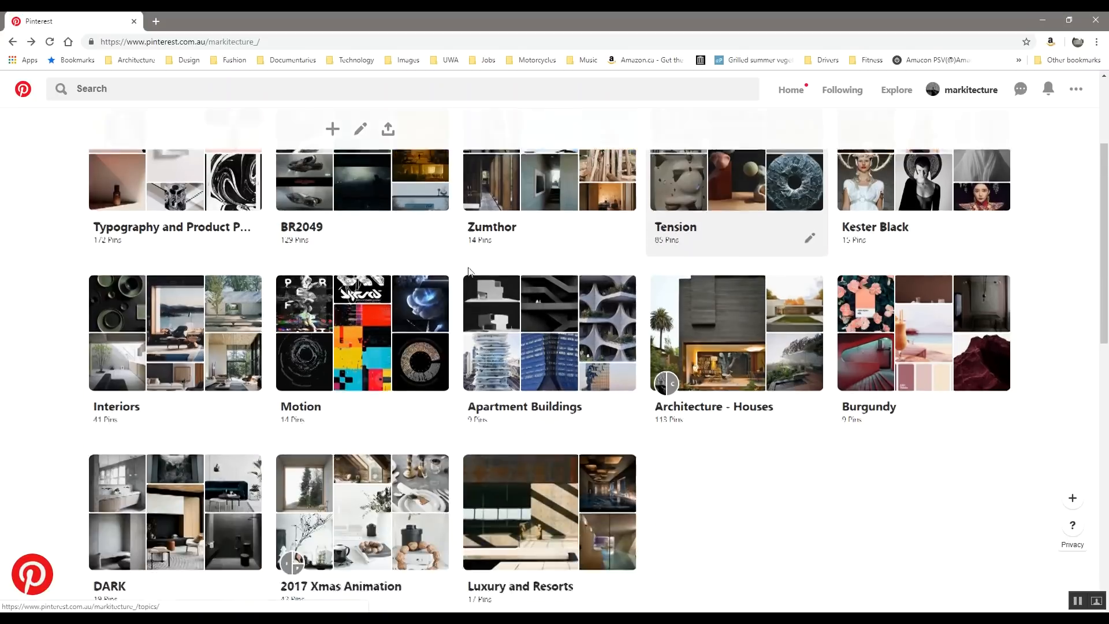
scroll(225, 317, "up", 2)
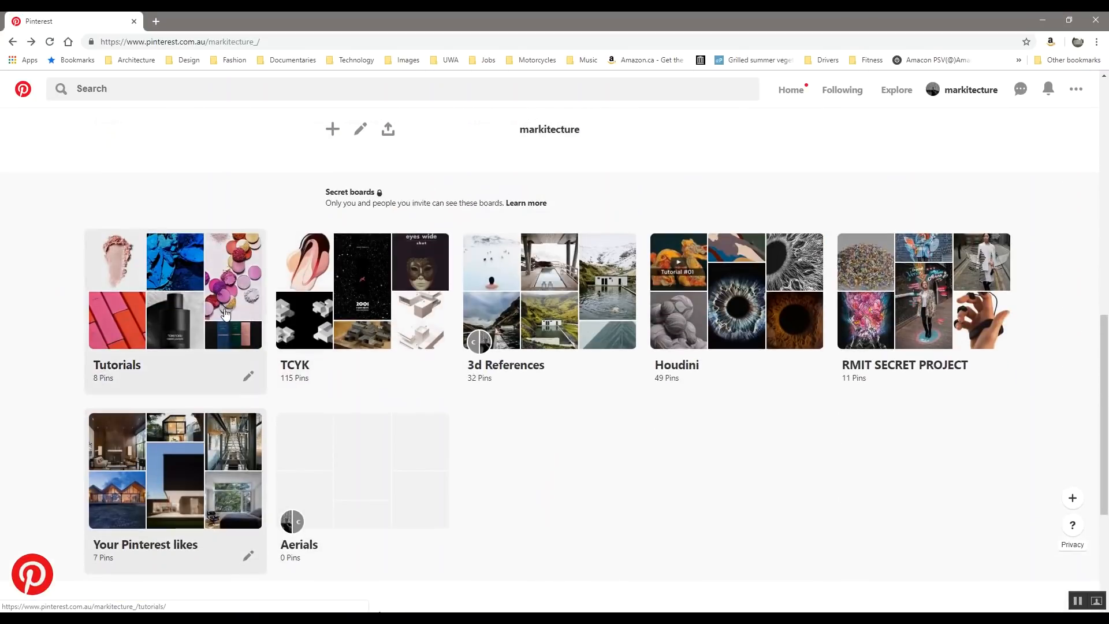
left_click(225, 317)
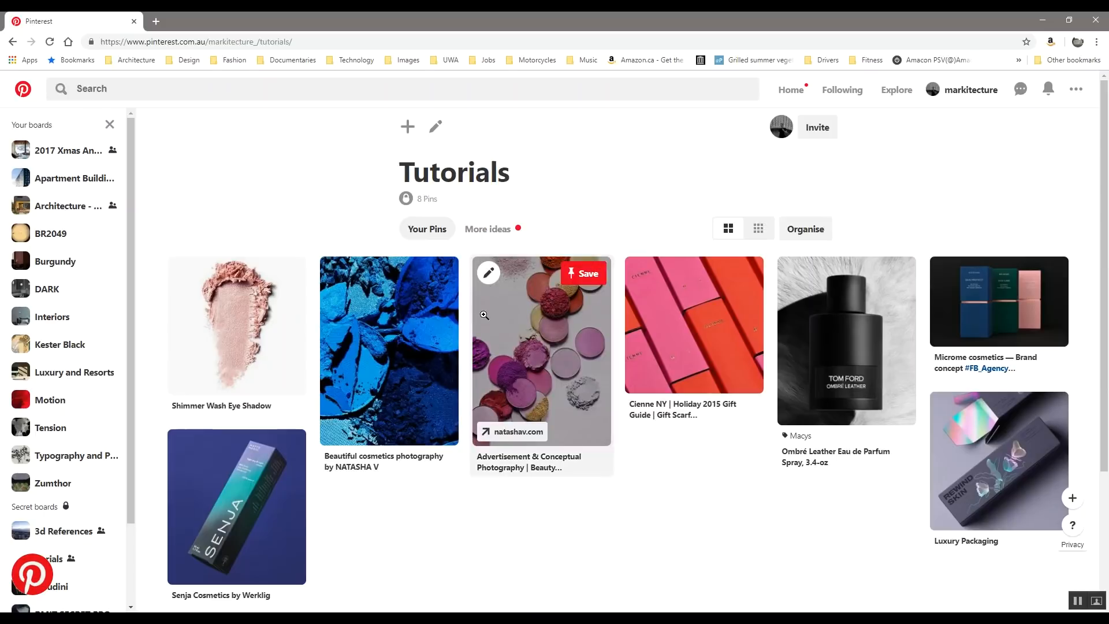
left_click(546, 362)
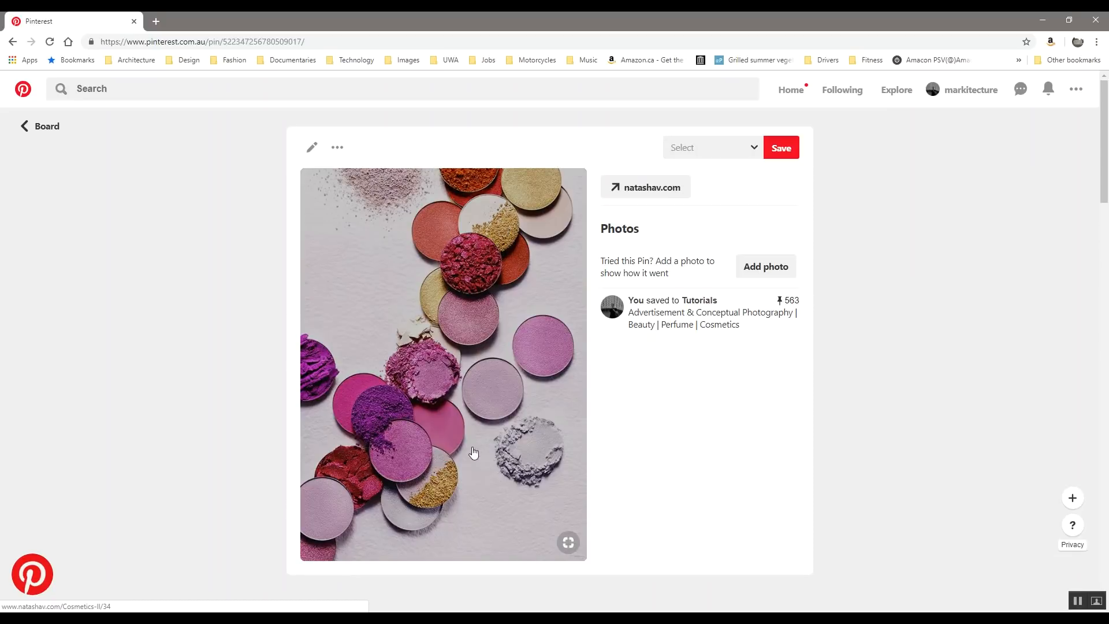
left_click(1042, 19)
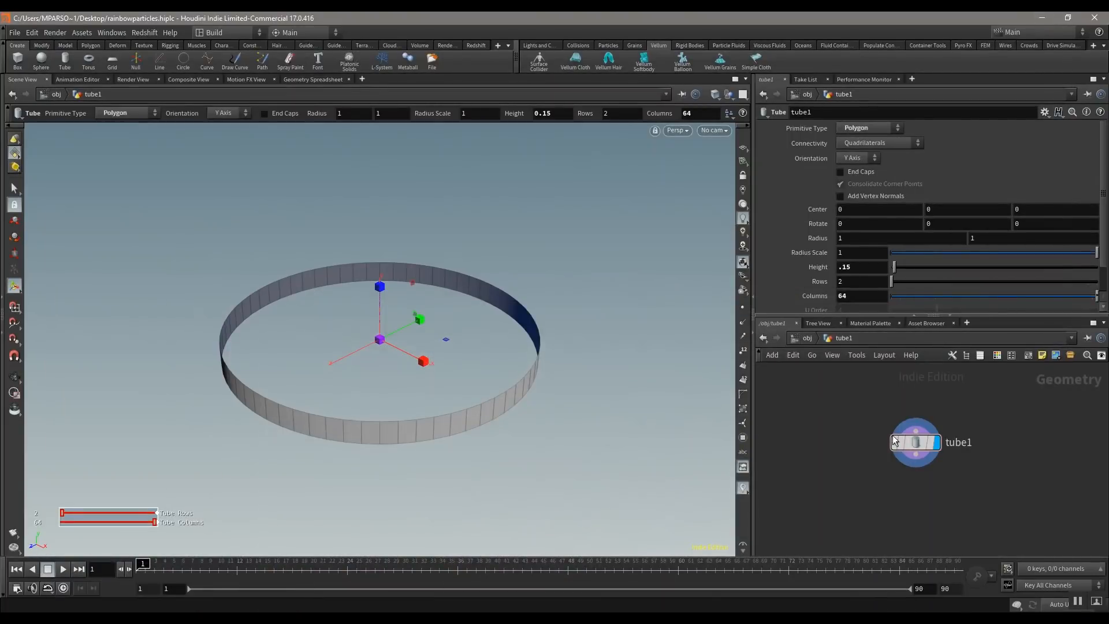
- Enable End Caps on tube1 to close both ends of the tube
middle_click_drag(1009, 402, 1008, 391)
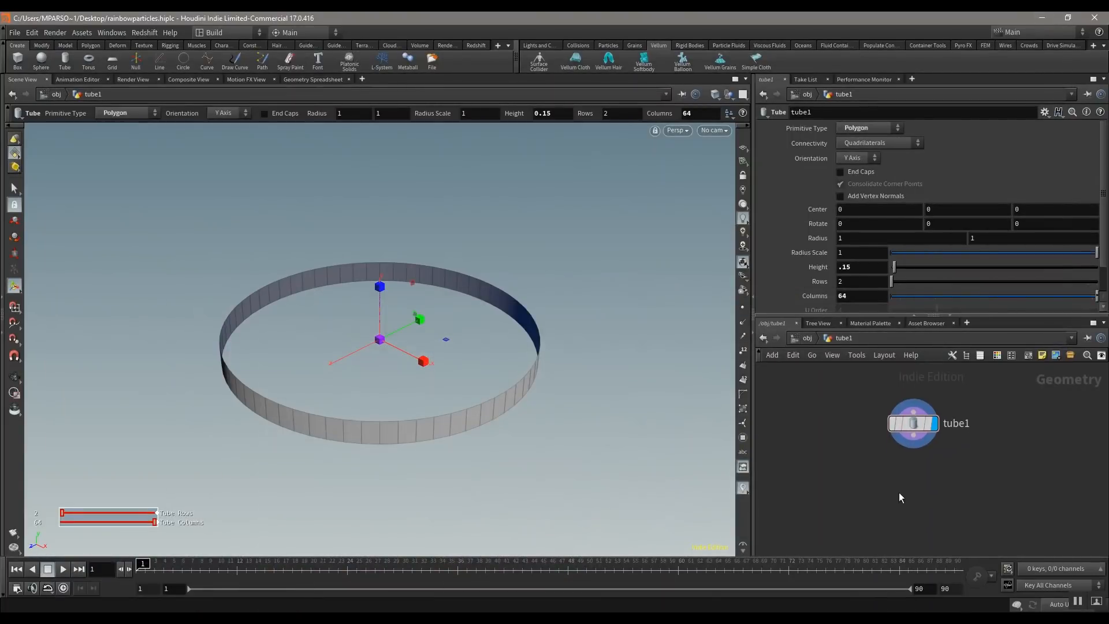
middle_click_drag(900, 492, 894, 490)
left_click(905, 428)
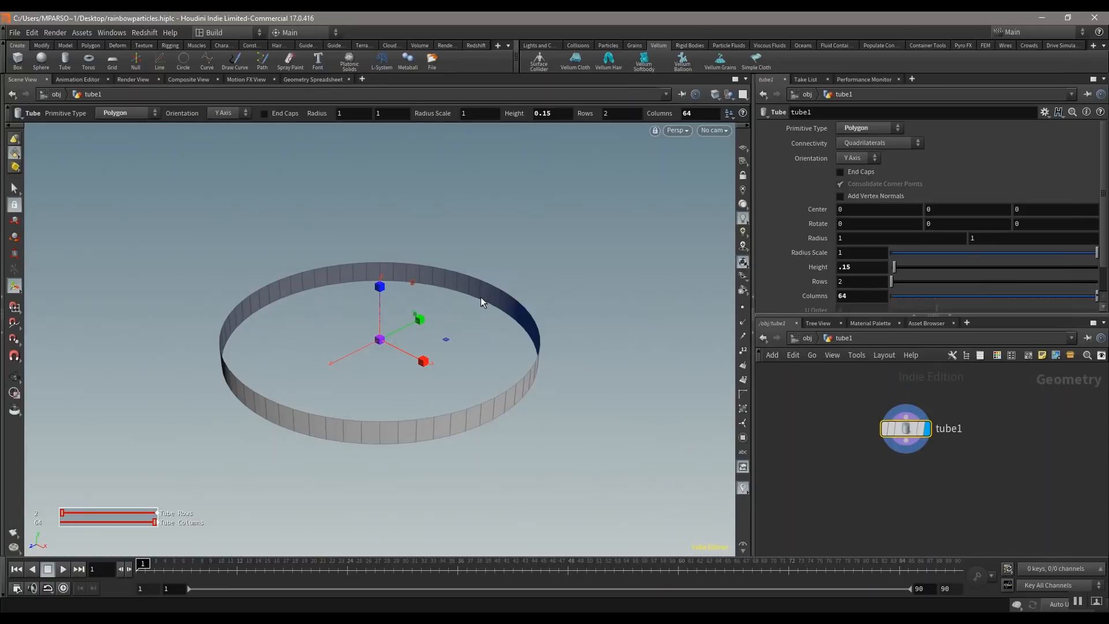
middle_click_drag(923, 522, 910, 487)
key("Tab")
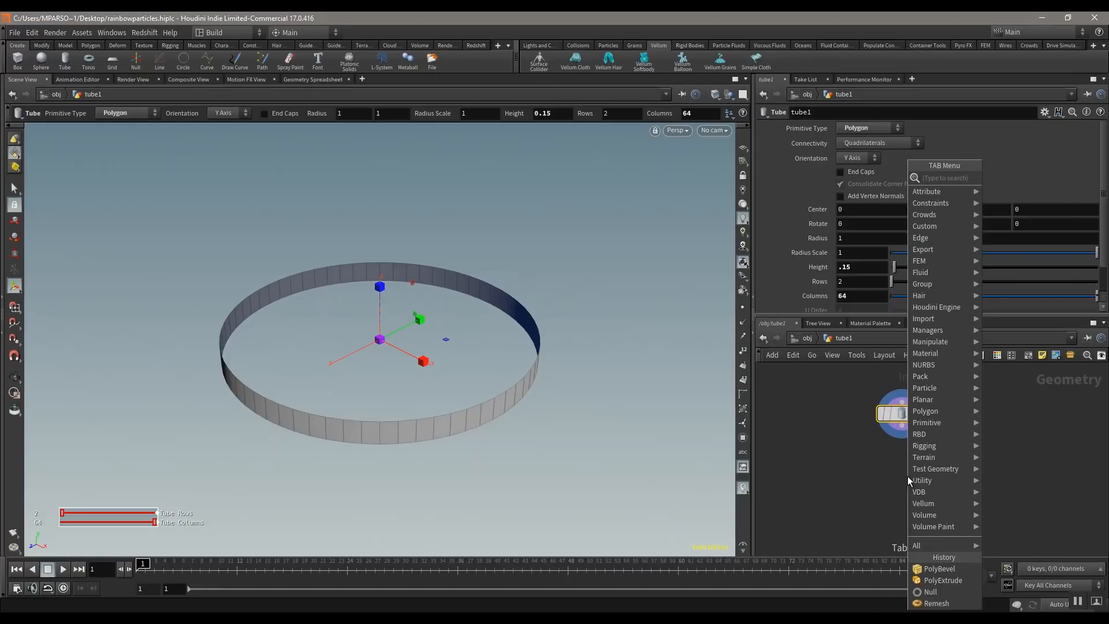
left_click(860, 510)
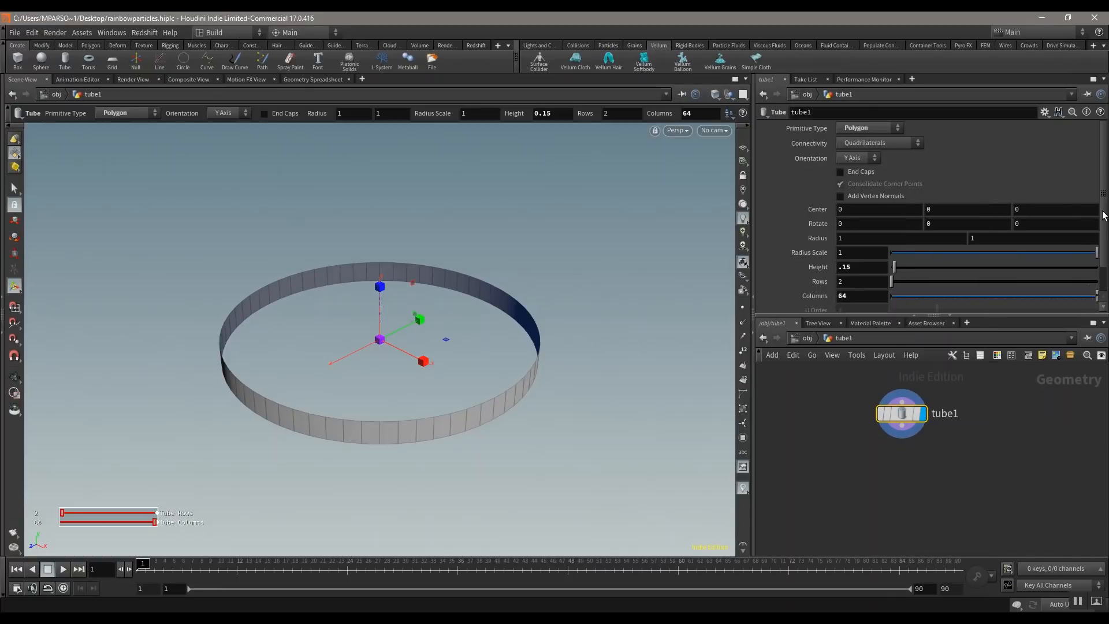
mouse_move(1104, 184)
left_mouse_down()
mouse_move(1106, 241)
mouse_move(1105, 175)
left_mouse_up()
left_click(842, 173)
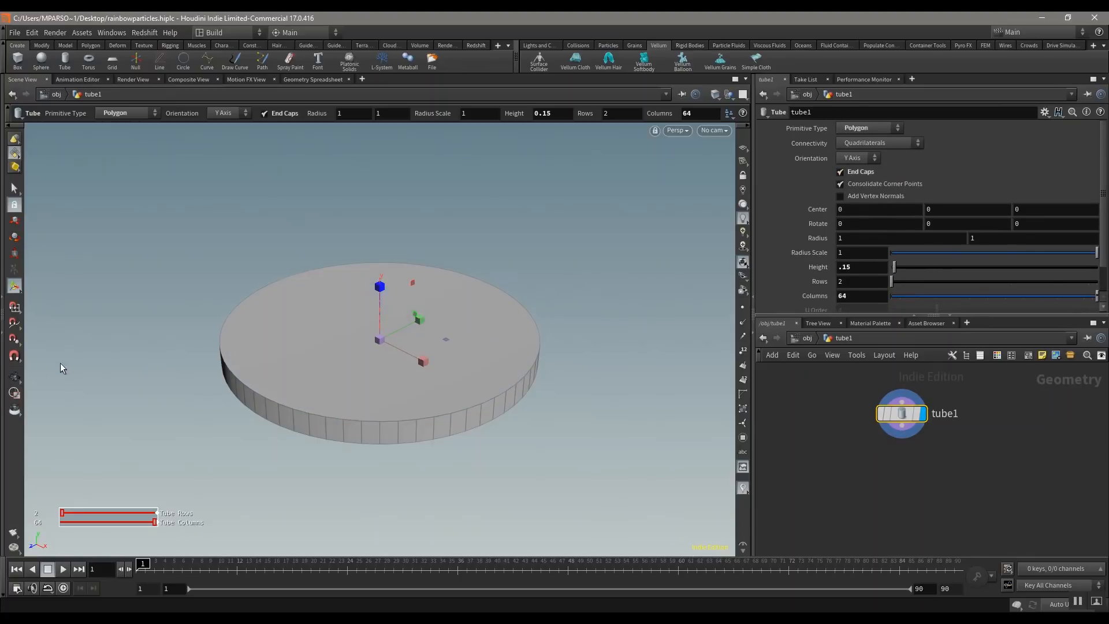
- Delete the tube's top cap face in the viewport to leave an open shallow pan
left_click(14, 377)
left_click_drag(409, 458, 385, 456)
left_click_drag(386, 404, 352, 376)
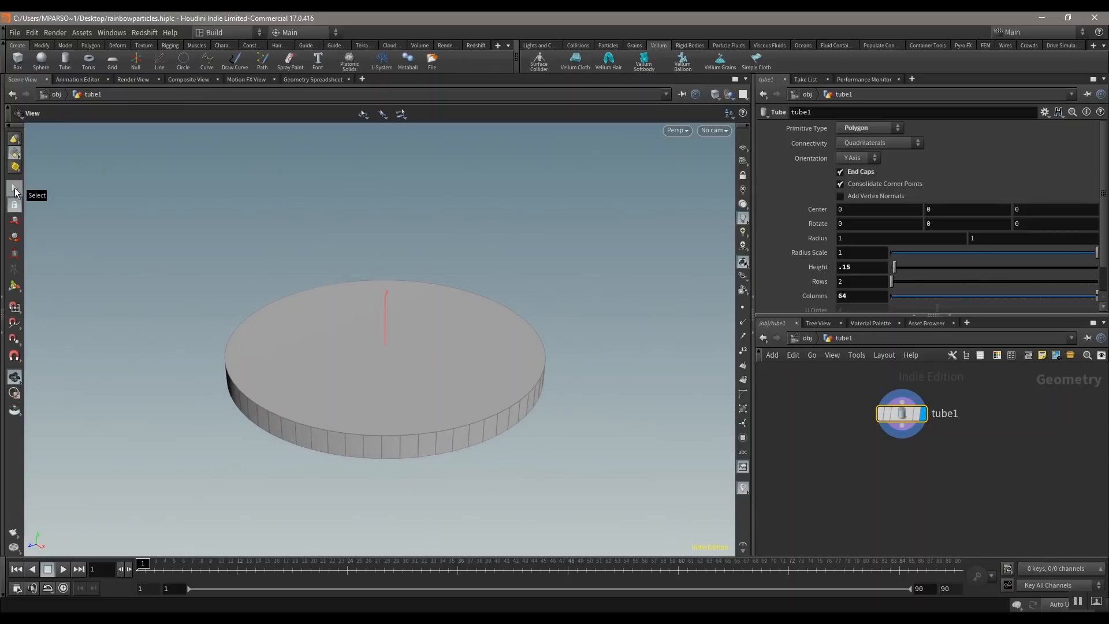
left_click(15, 190)
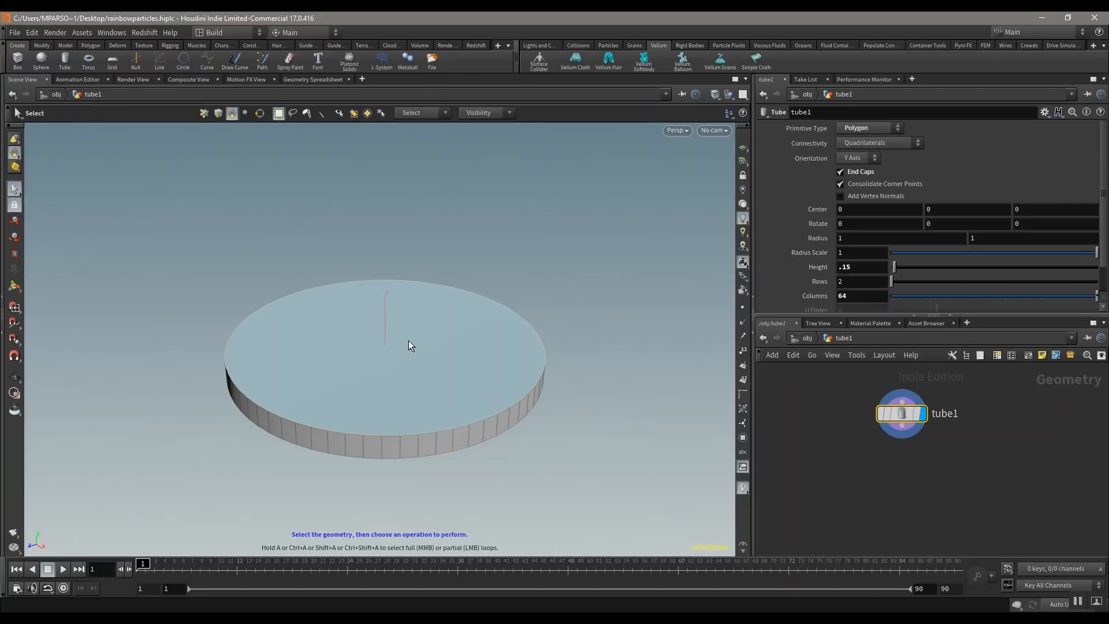
key("Delete")
middle_click_drag(895, 479, 899, 519)
left_click_drag(906, 456, 906, 467)
middle_click_drag(866, 504, 856, 489)
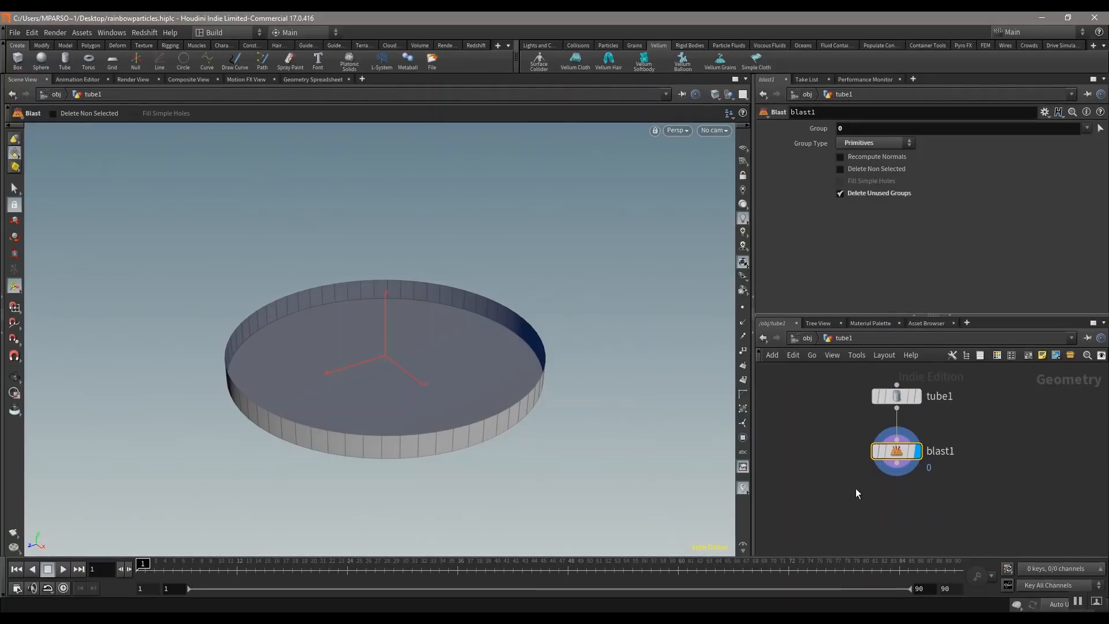
scroll(826, 446, "up", 2)
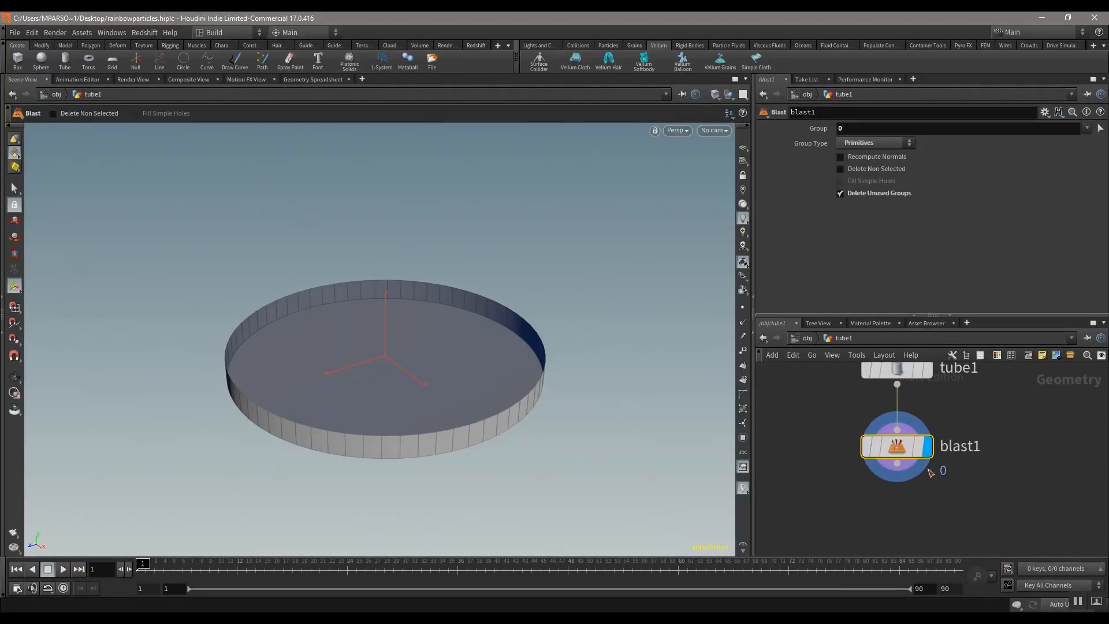
middle_click_drag(992, 400, 991, 424)
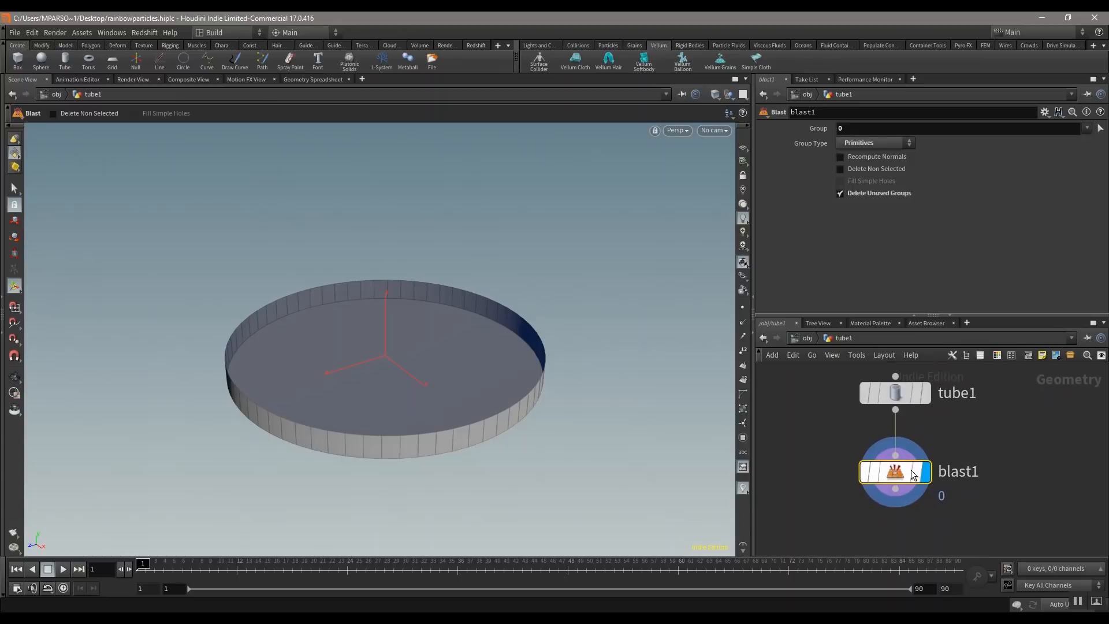
middle_click_drag(1027, 494, 1047, 448)
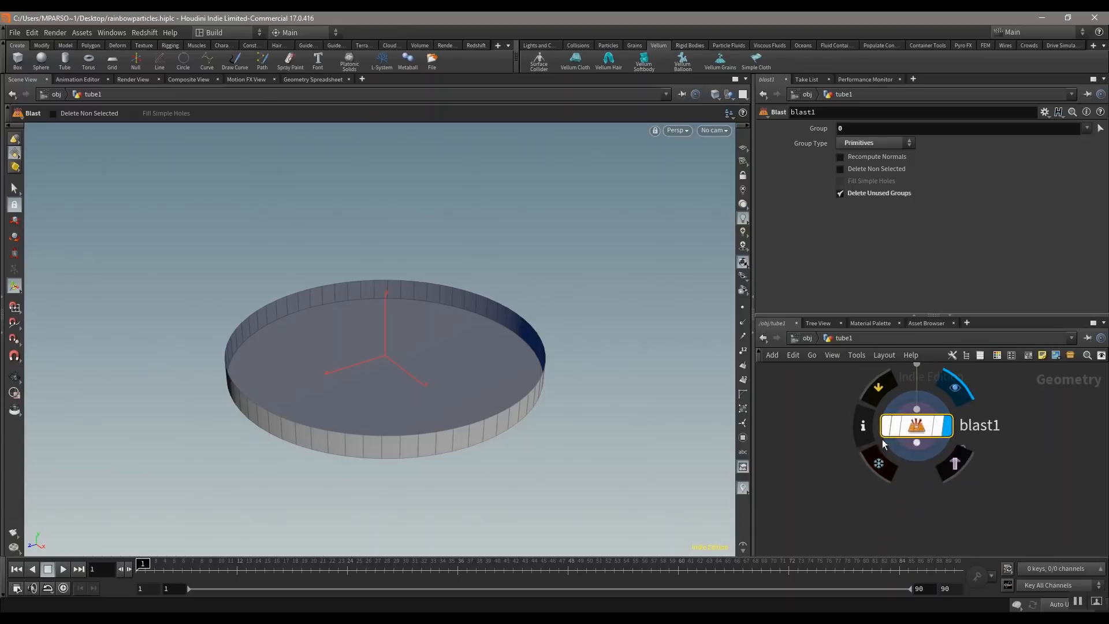
middle_click_drag(830, 436, 855, 421)
left_click(909, 478)
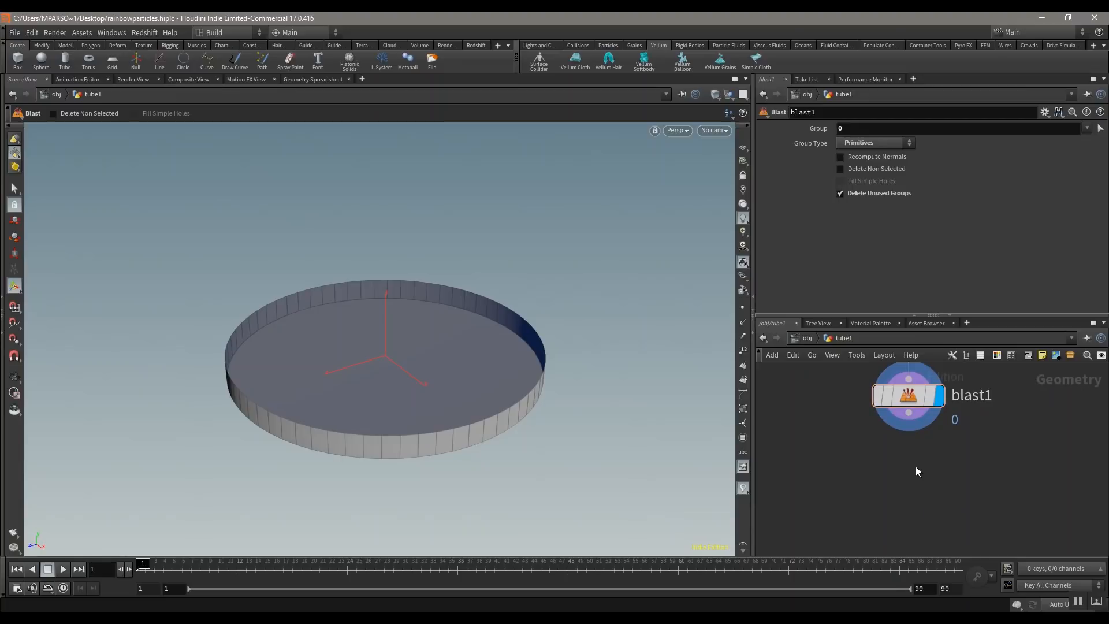
key("Tab")
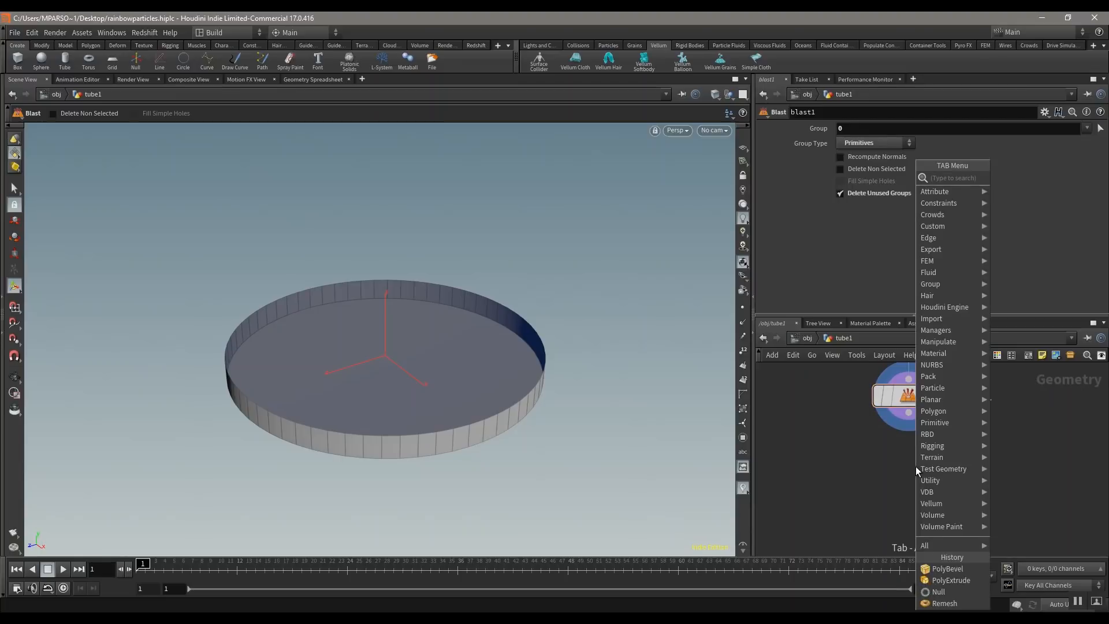
key("Escape")
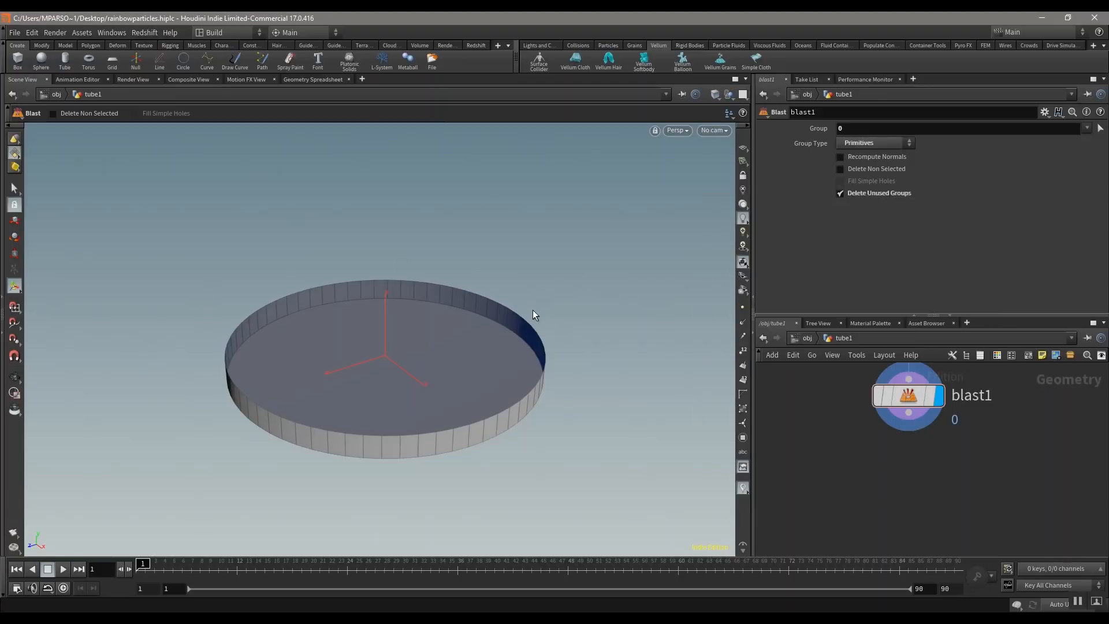
- Add a PolyExtrude node below blast1, wire blast1 into its first input, and make it the displayed node
key("Tab")
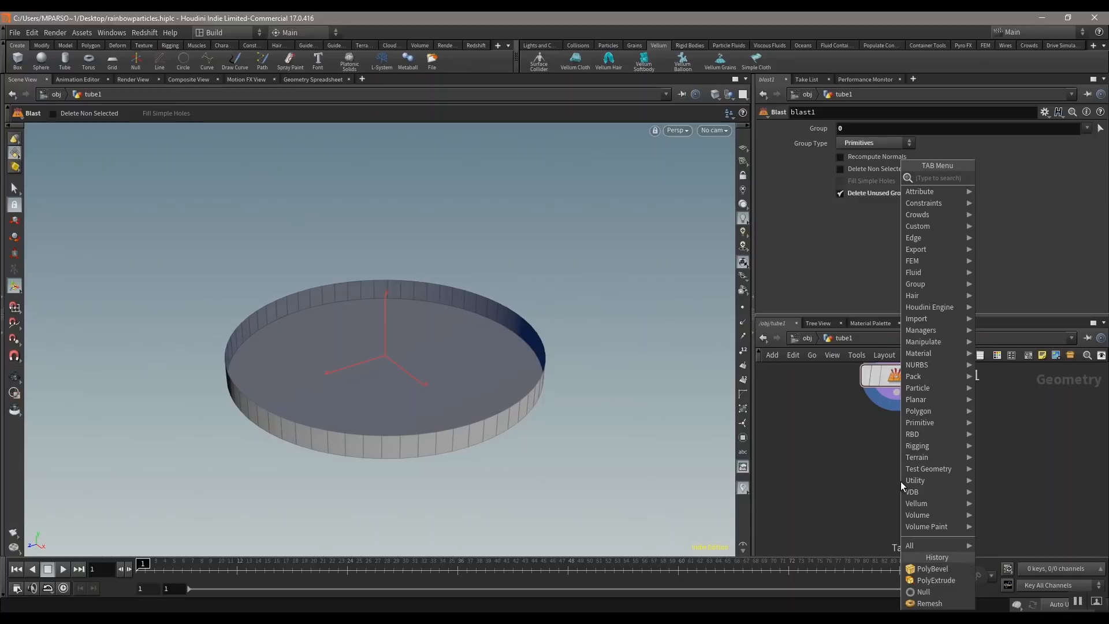
type("poly")
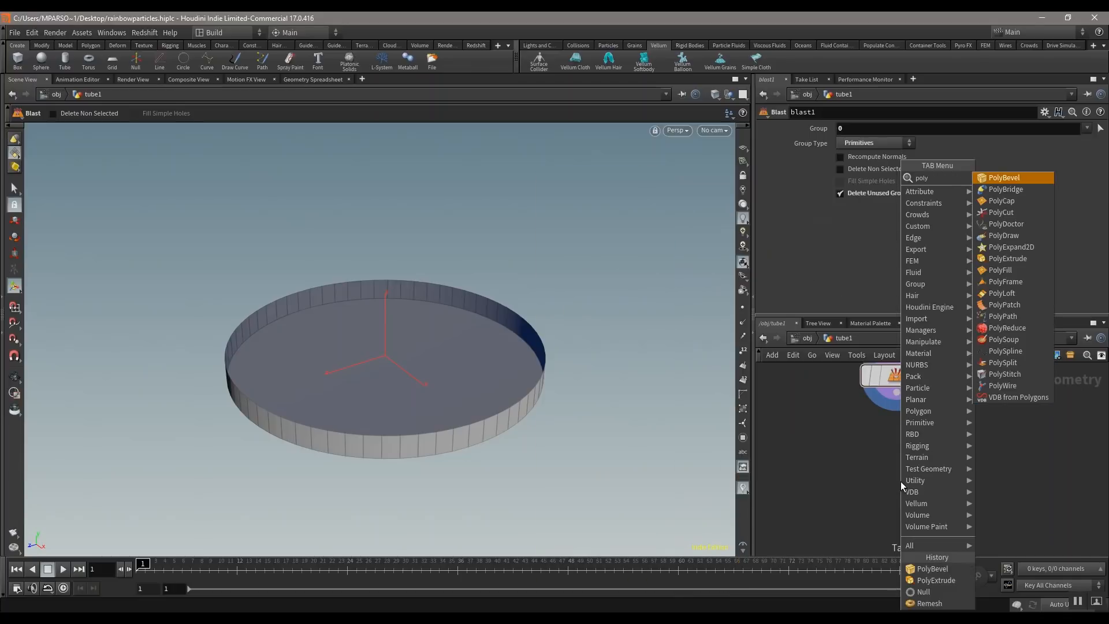
type("ext")
key("Return")
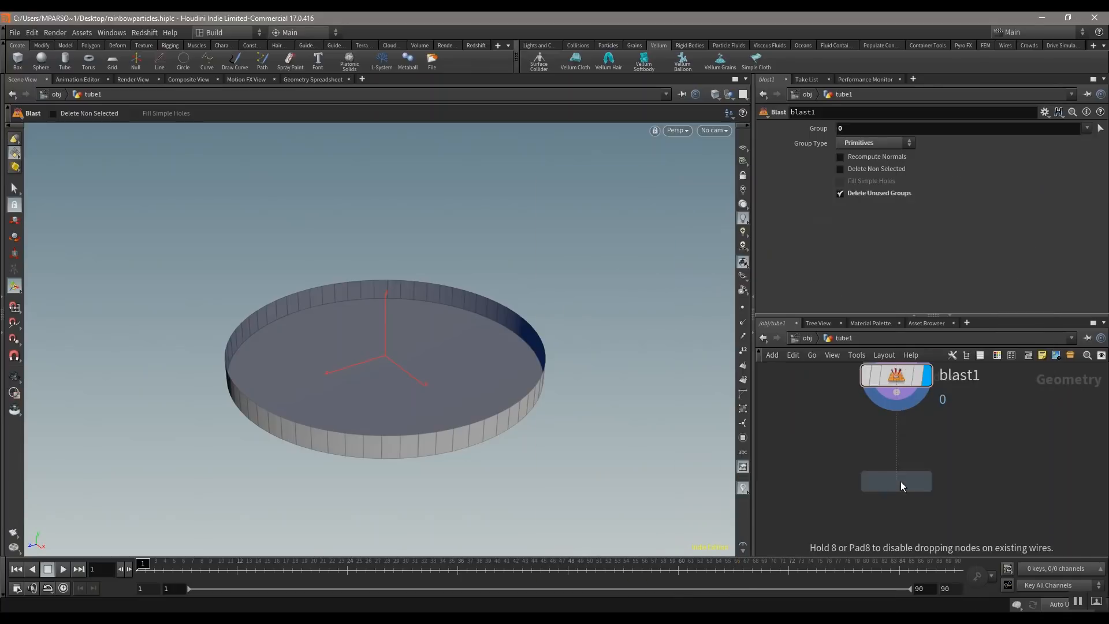
left_click(900, 481)
left_click_drag(897, 394, 896, 464)
left_click(882, 465)
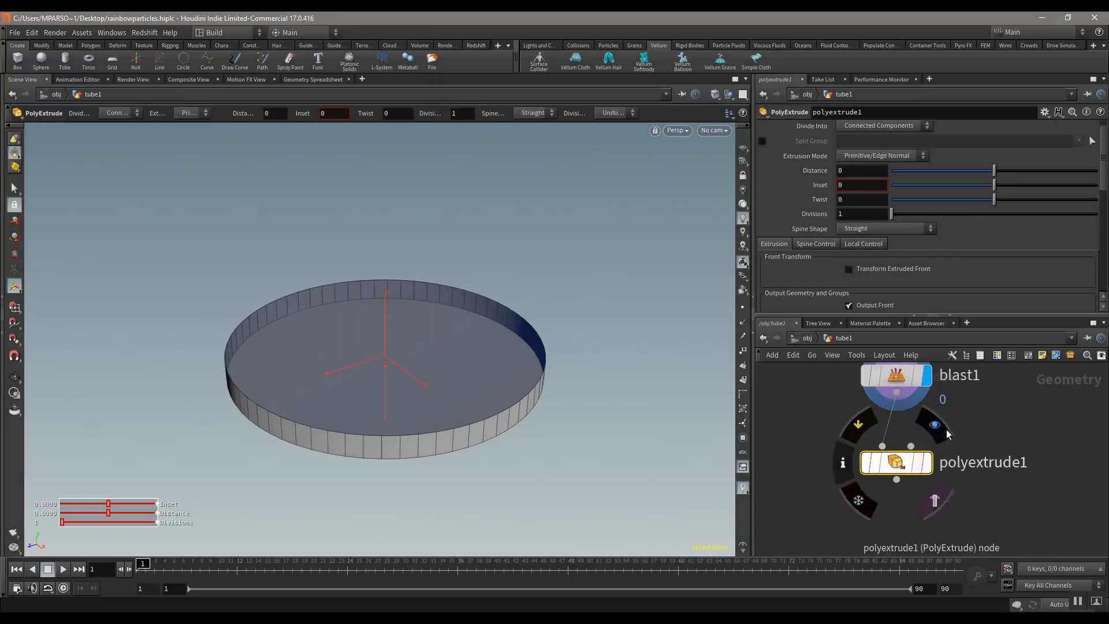
mouse_move(902, 463)
left_click(934, 426)
left_click(939, 504)
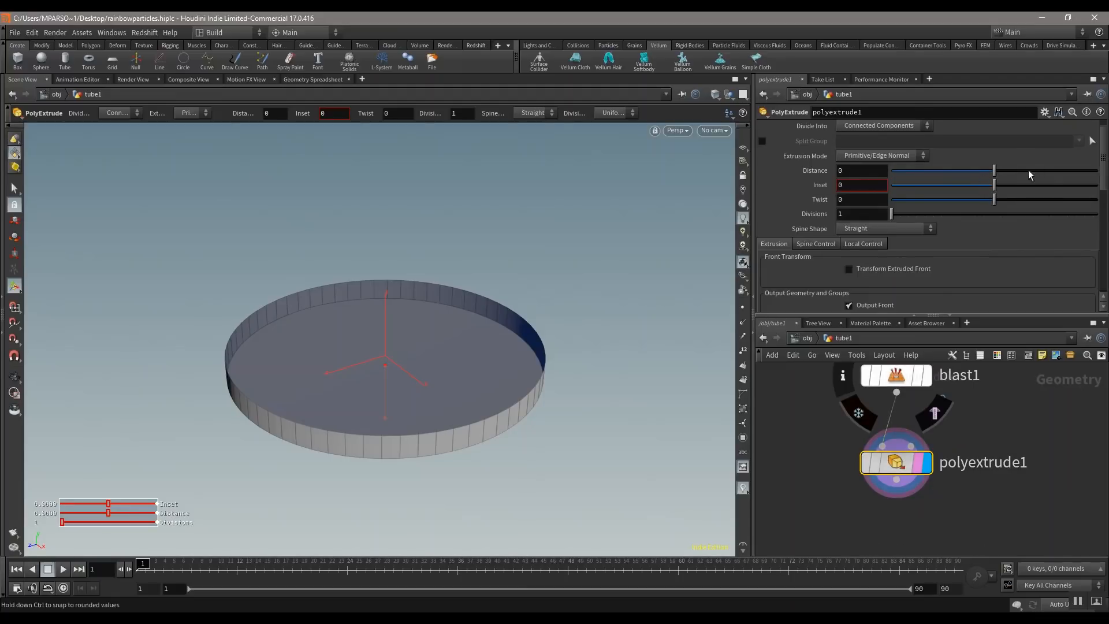
- Set polyextrude1's Distance to 0.1 to give the pan's walls thickness
left_click_drag(993, 175, 1006, 173)
left_click_drag(860, 173, 847, 175)
type("1")
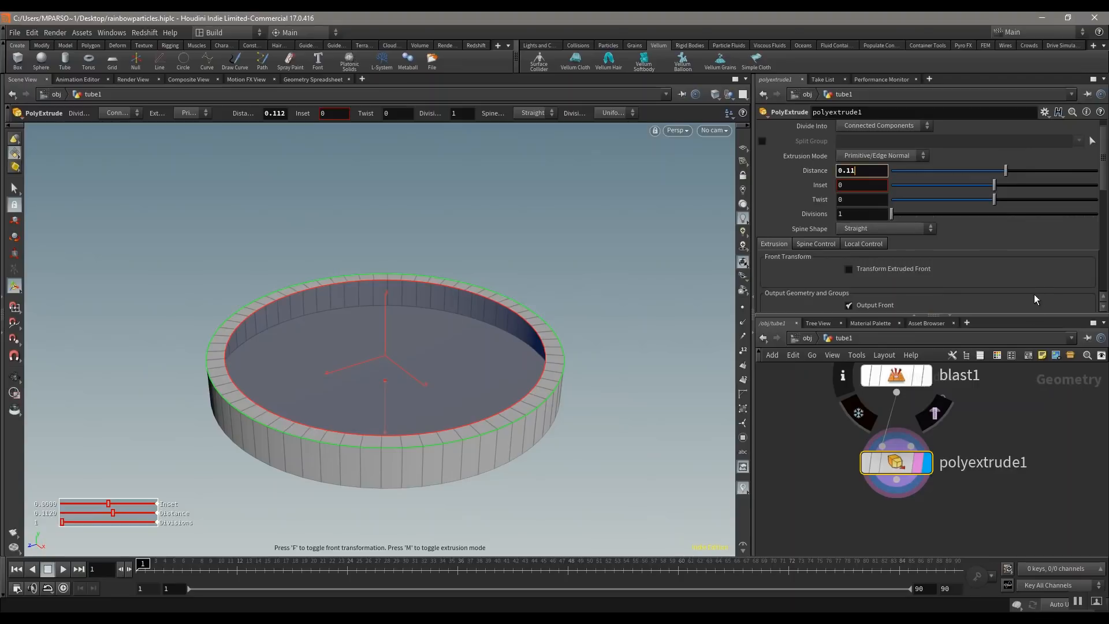
type("2")
key("Return")
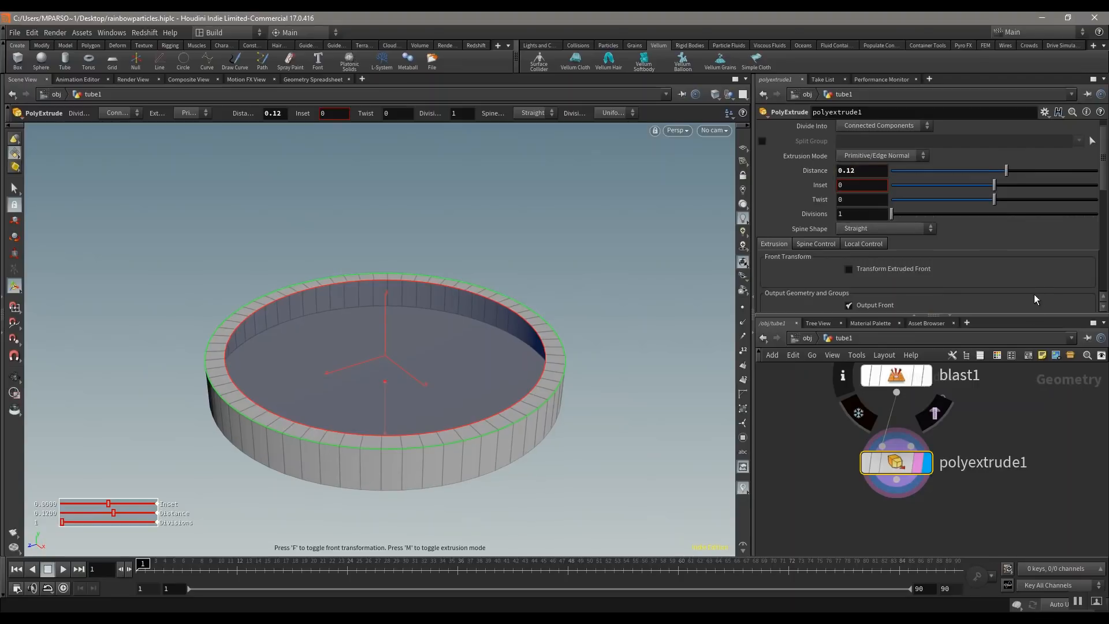
left_click(861, 170)
key("Return")
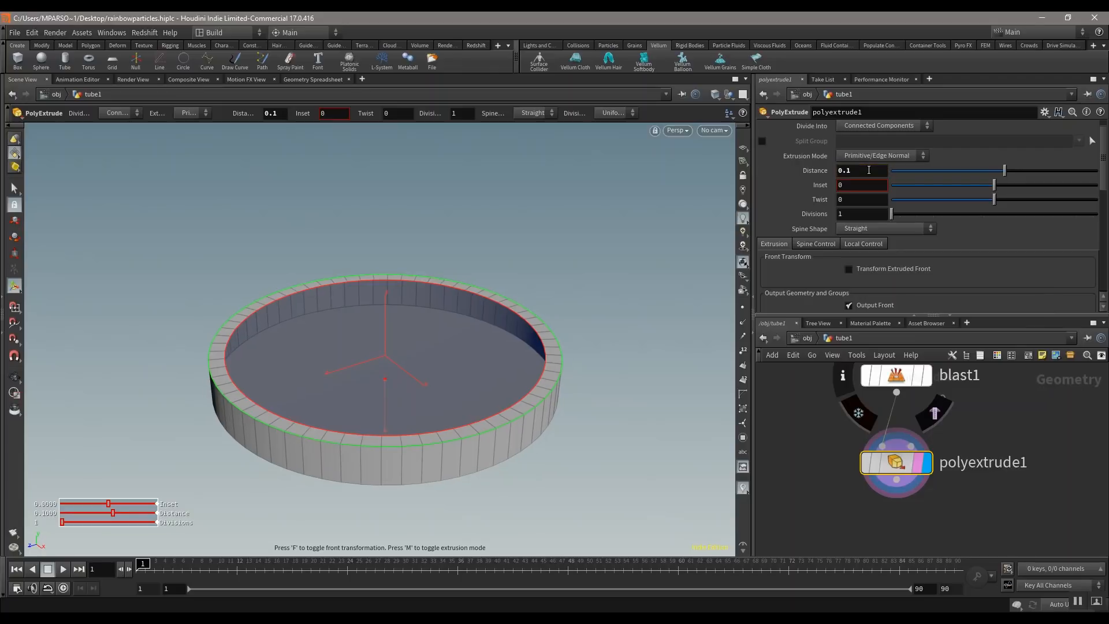
- Enable Output Back on polyextrude1 so the extruded pan keeps its inner faces
middle_click_drag(931, 530, 925, 517)
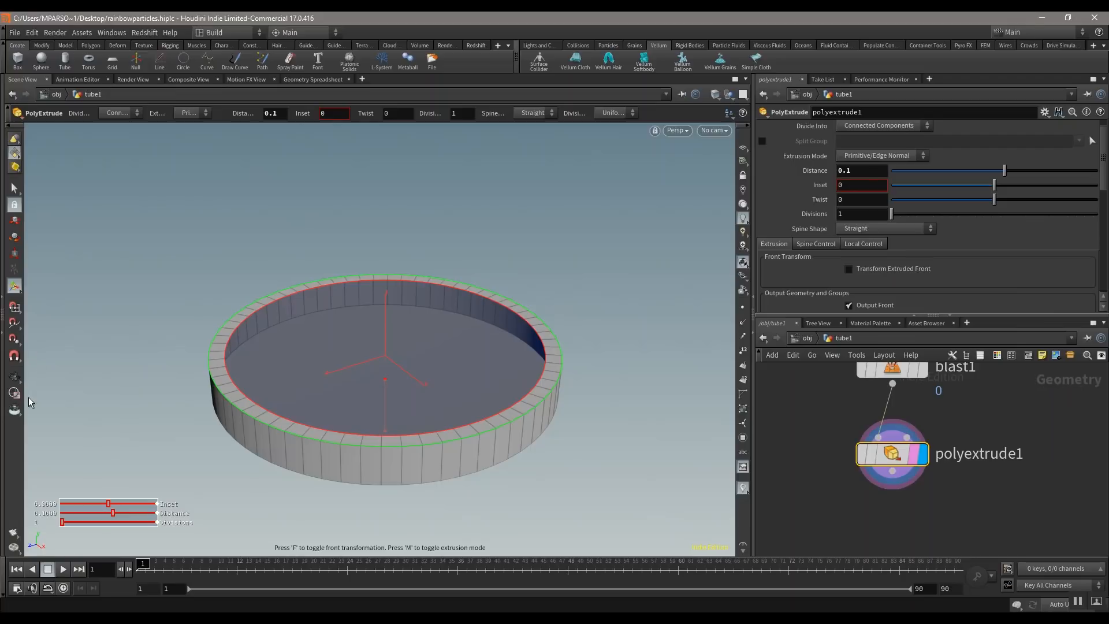
left_click(17, 378)
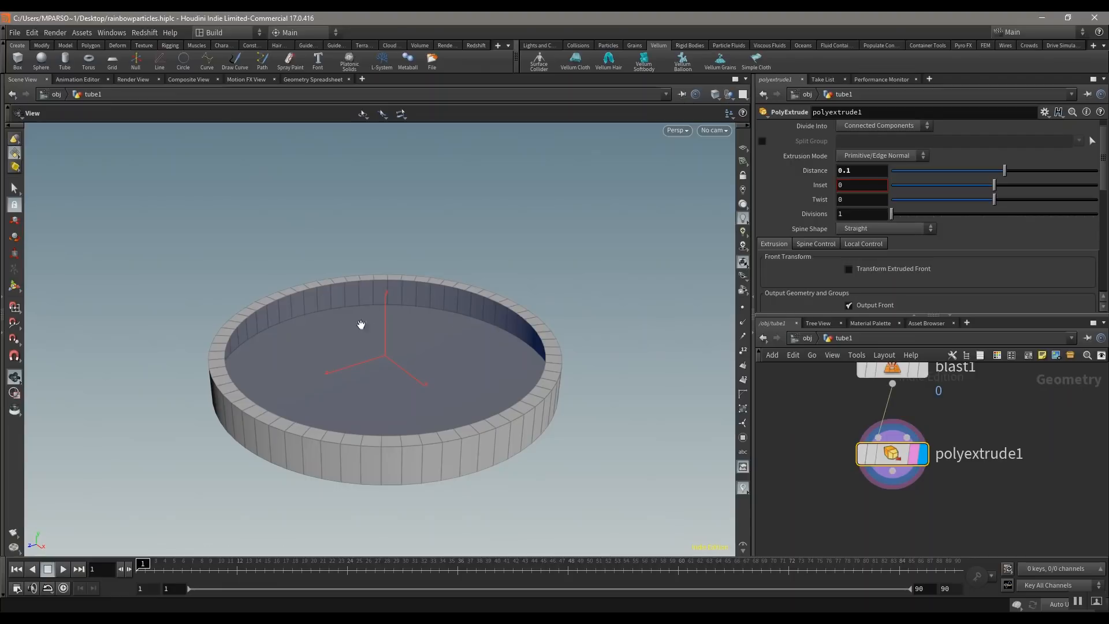
left_click_drag(428, 352, 609, 324)
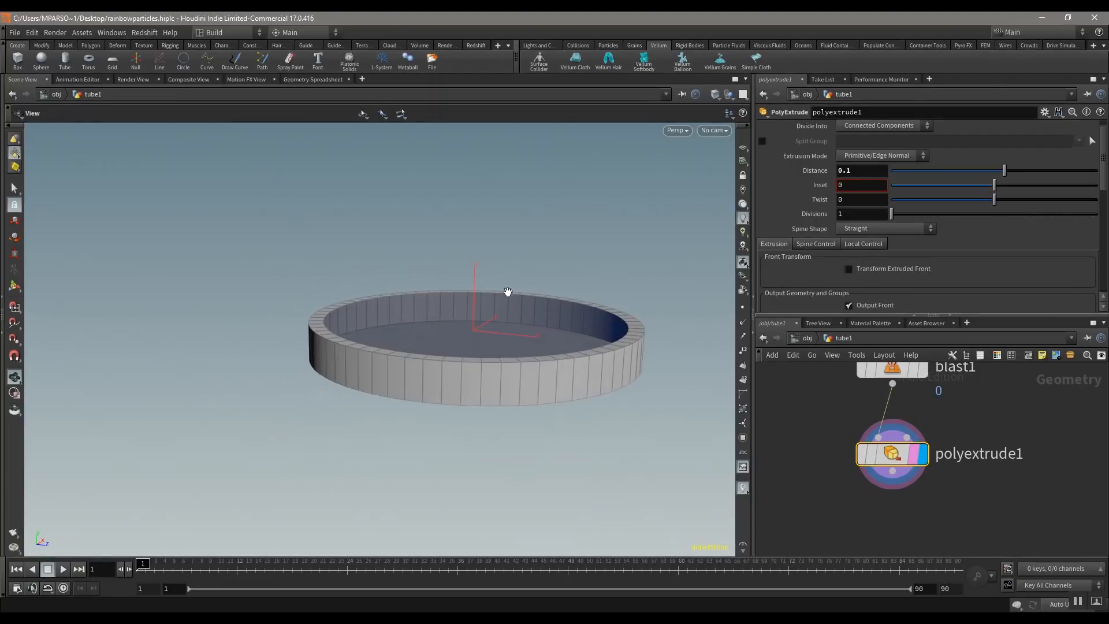
scroll(501, 295, "up", 5)
left_click_drag(482, 300, 451, 305)
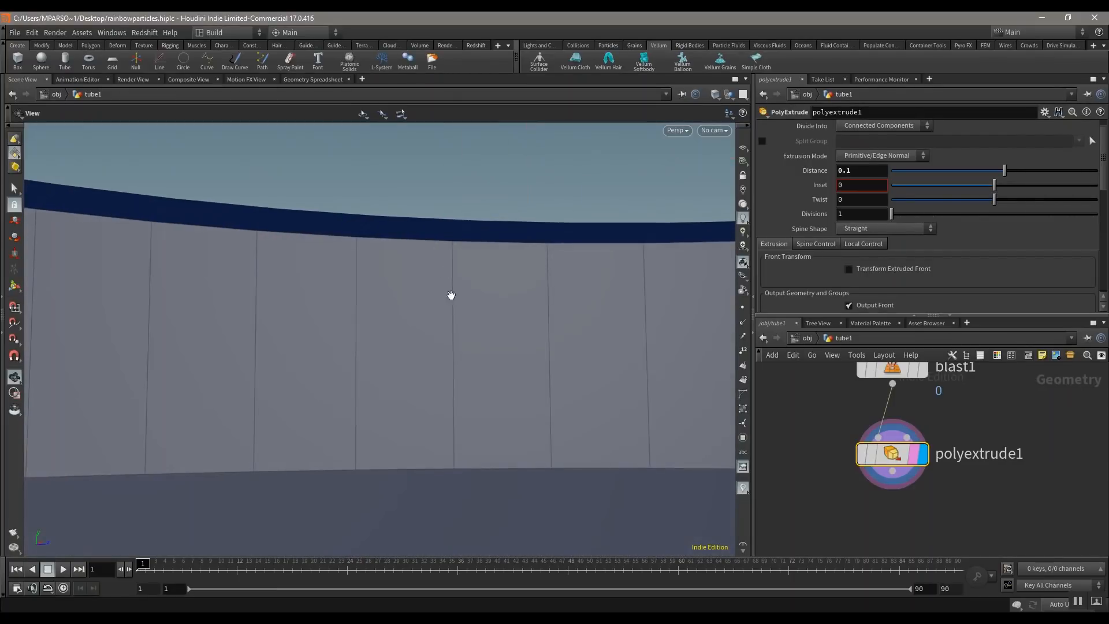
left_click_drag(488, 241, 315, 211)
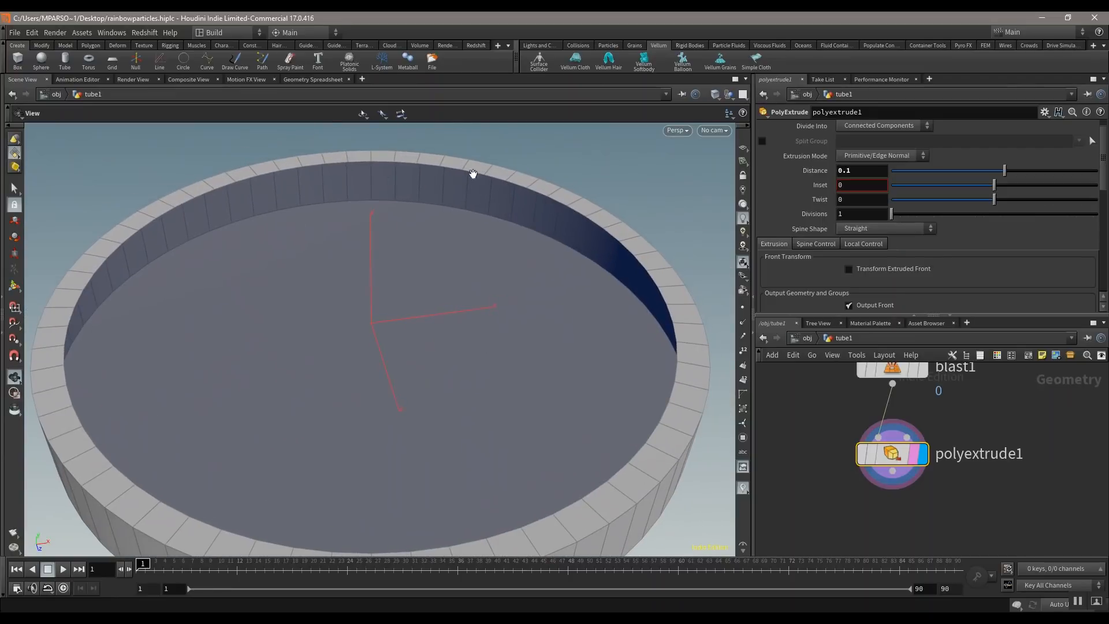
left_click_drag(490, 374, 472, 308)
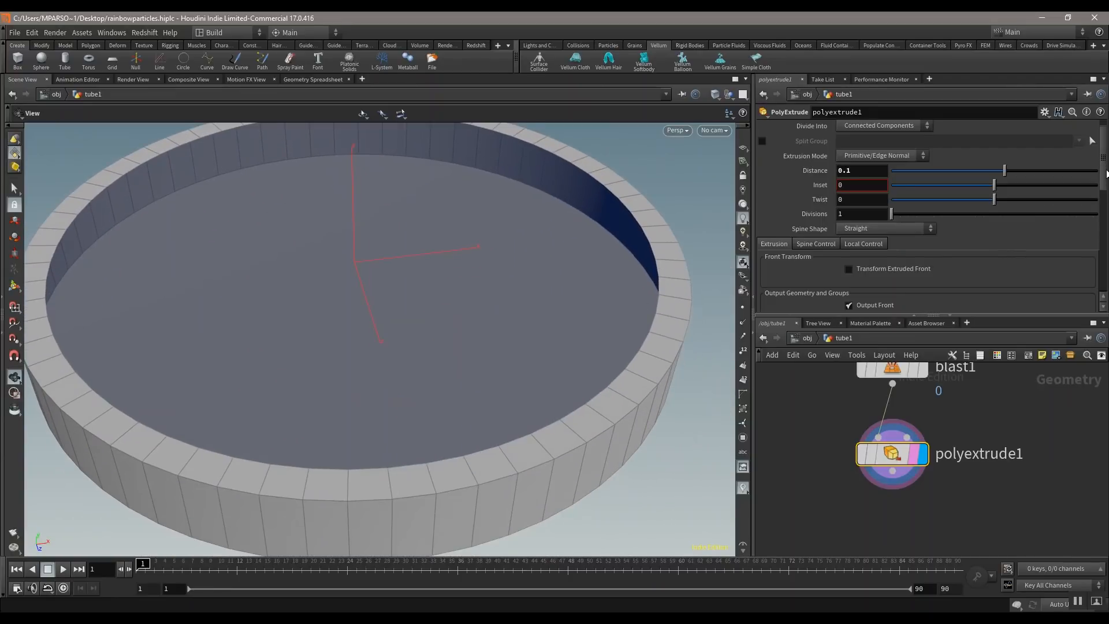
scroll(957, 191, "down", 4)
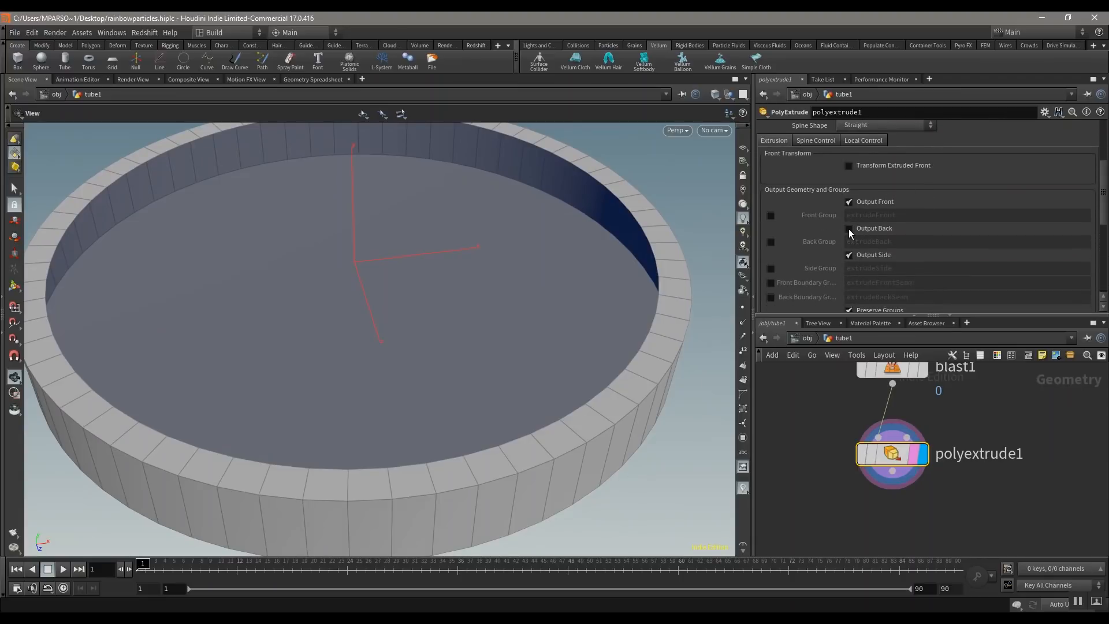
left_click(849, 228)
left_click_drag(193, 240, 569, 198)
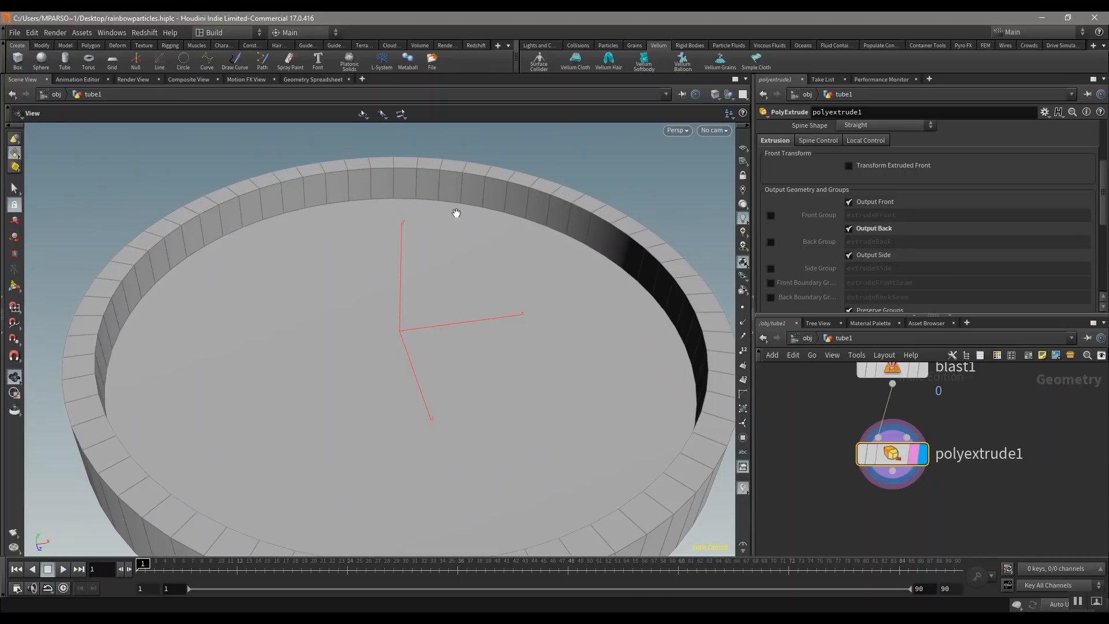
scroll(415, 279, "down", 6)
middle_click_drag(441, 260, 438, 319)
middle_click_drag(549, 408, 522, 395)
- Add a PolyBevel node below polyextrude1, wire polyextrude1 into its first input, and make it the displayed node
middle_click_drag(819, 421, 813, 382)
left_click(893, 493)
middle_click_drag(872, 502, 865, 482)
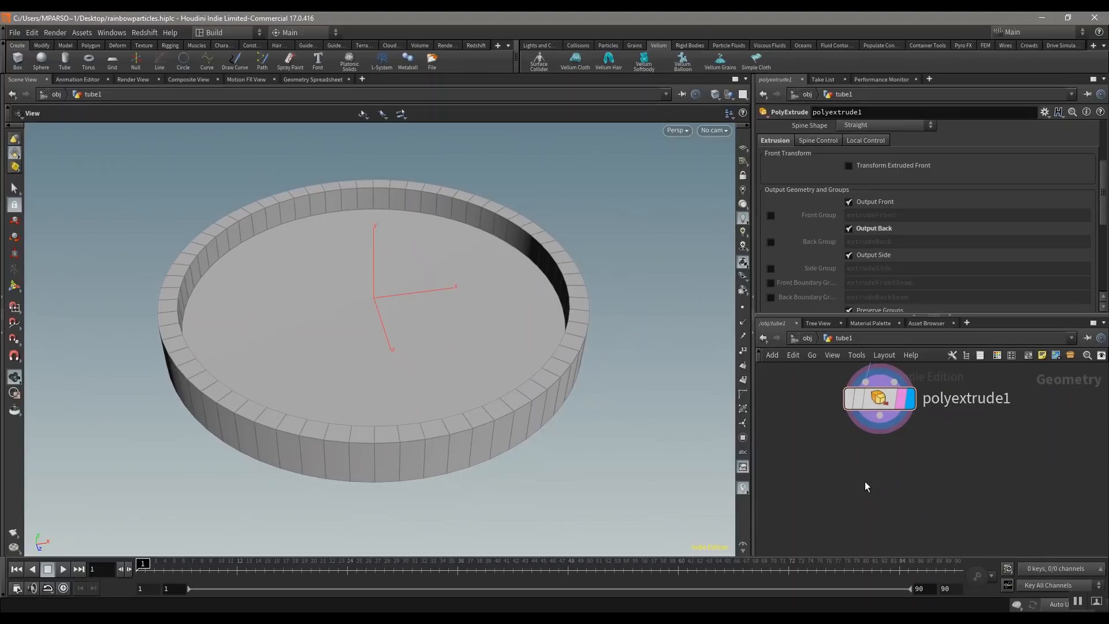
key("Tab")
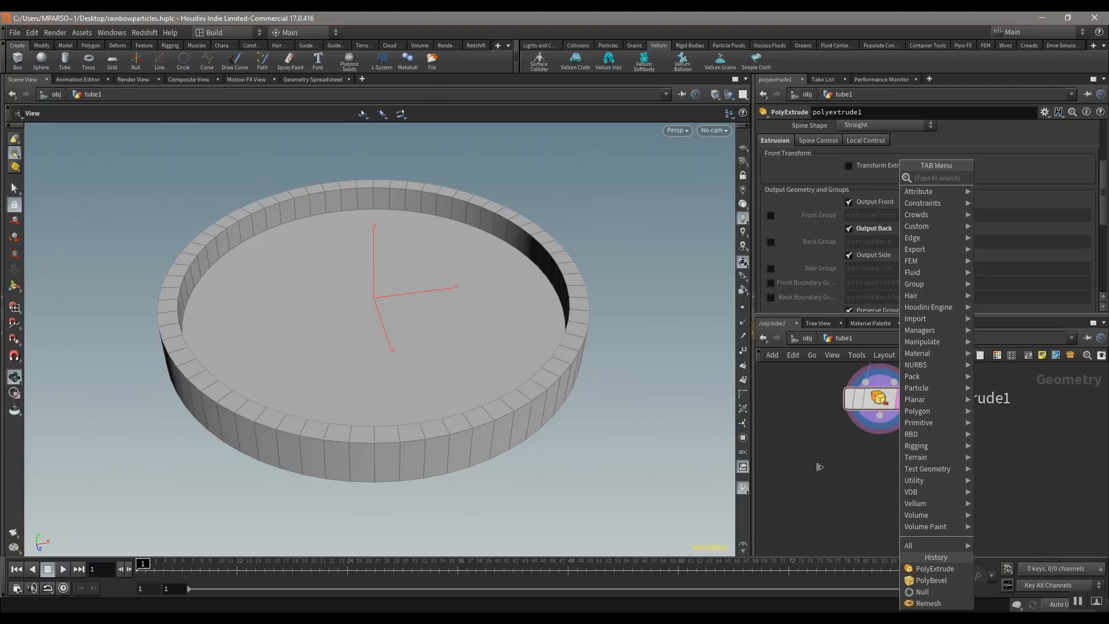
left_click(872, 494)
key("Tab")
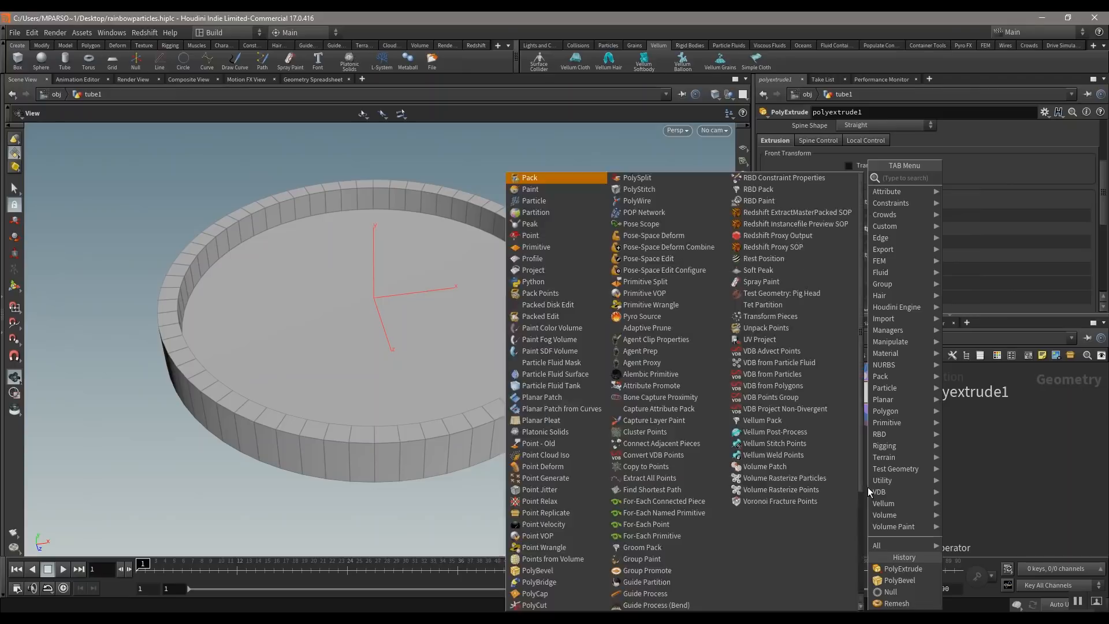
type("polybevel")
key("Return")
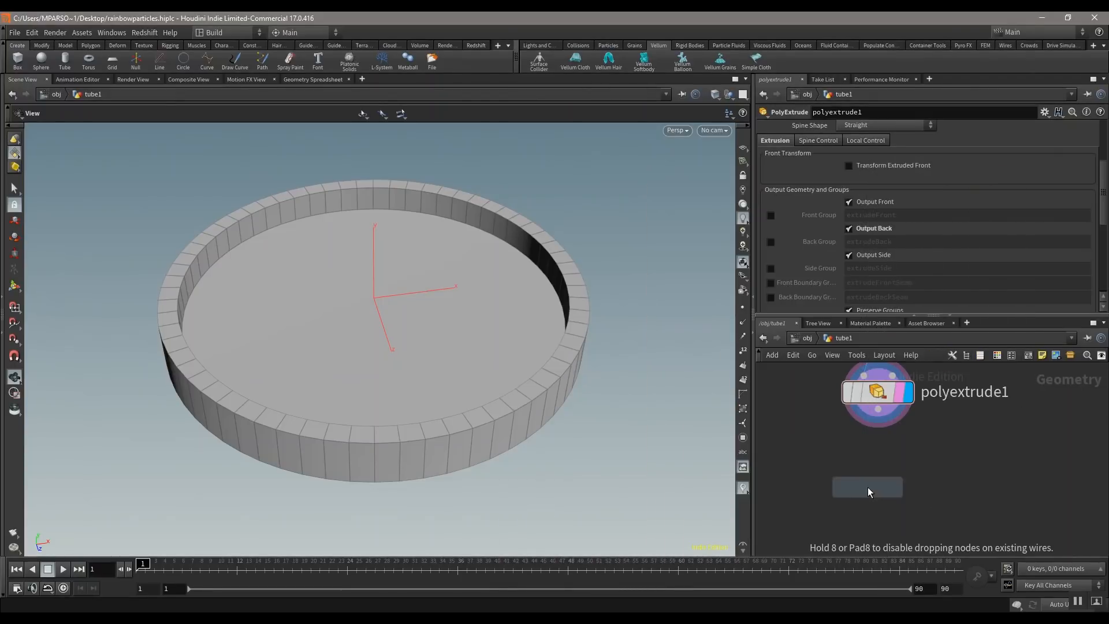
left_click(883, 483)
left_click_drag(879, 412, 864, 466)
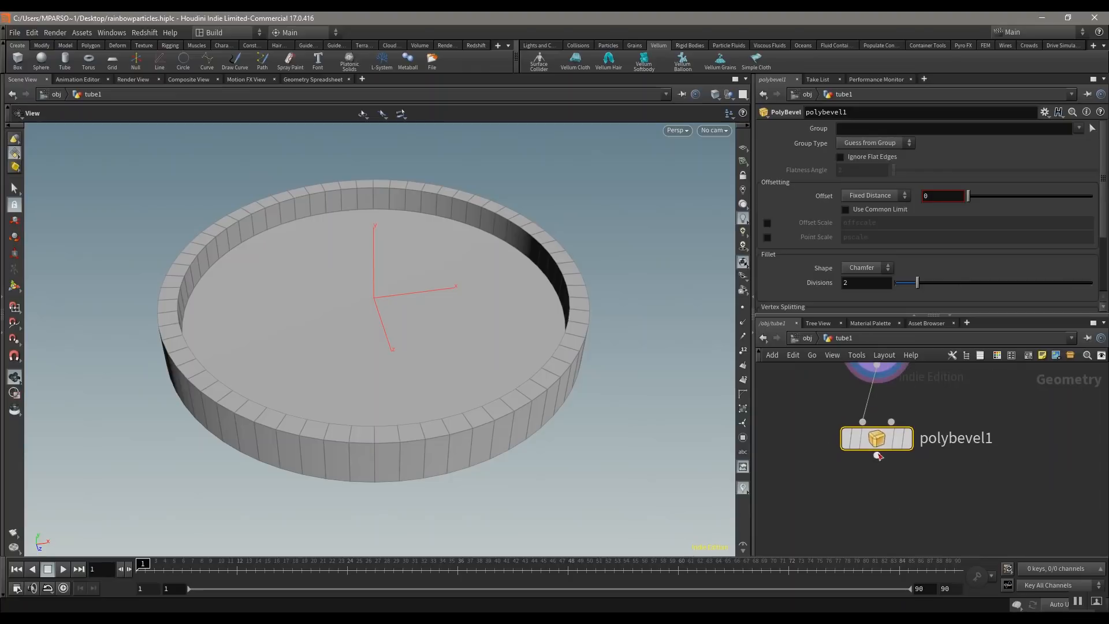
mouse_move(869, 440)
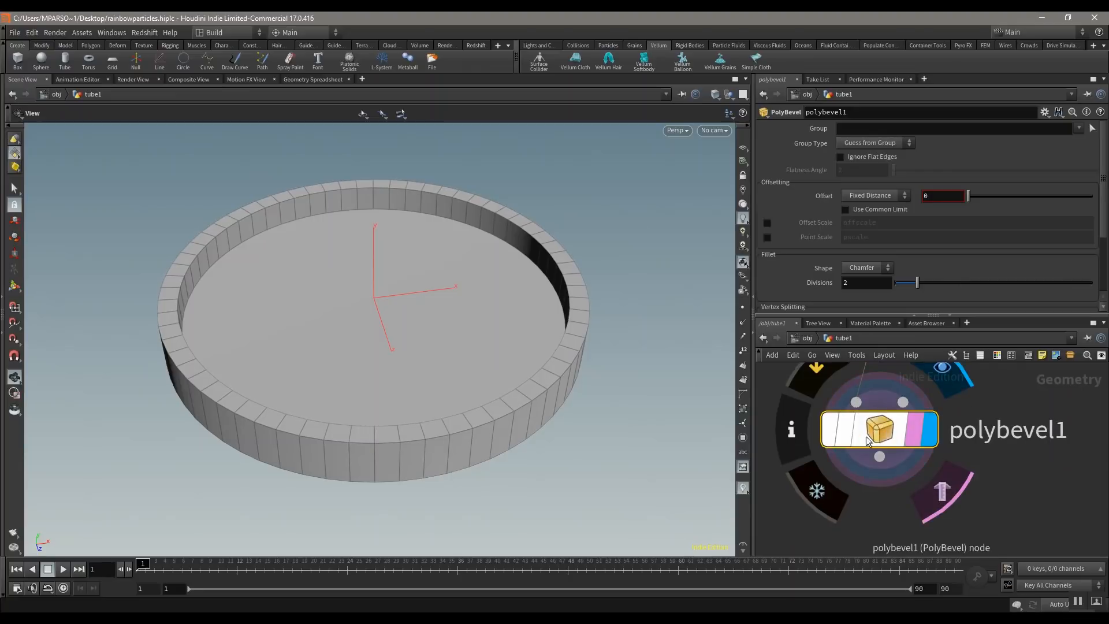
- Give polybevel1 a small Fixed Distance offset to bevel the pan's edges
scroll(1021, 410, "down", 4)
scroll(981, 443, "down", 2)
middle_click_drag(973, 428, 937, 388)
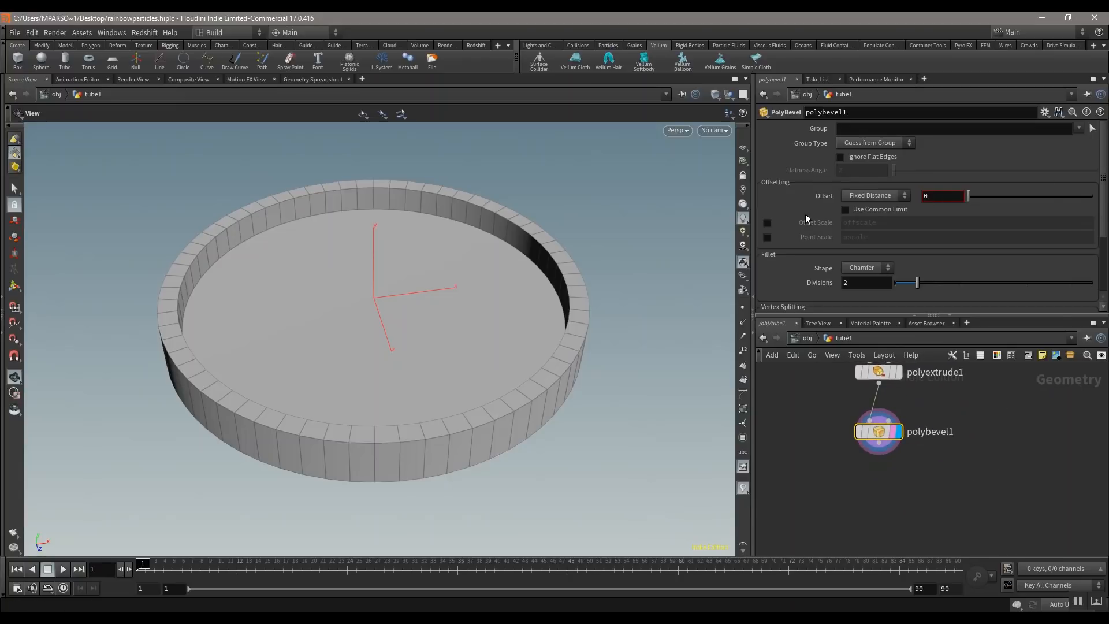
left_click_drag(435, 442, 413, 411)
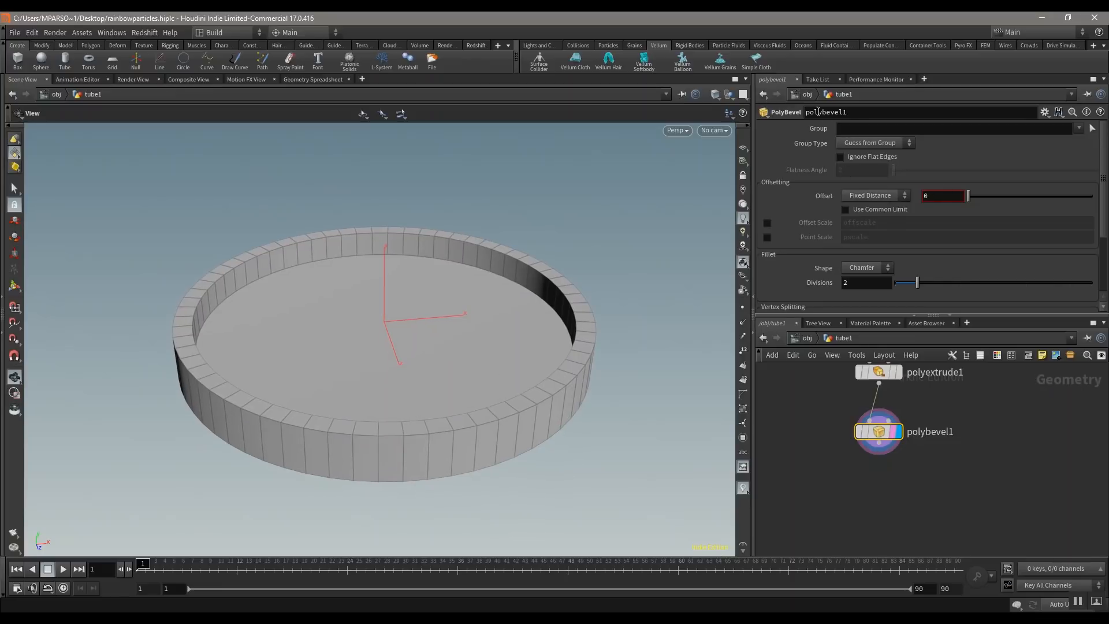
left_click_drag(1104, 181, 1105, 186)
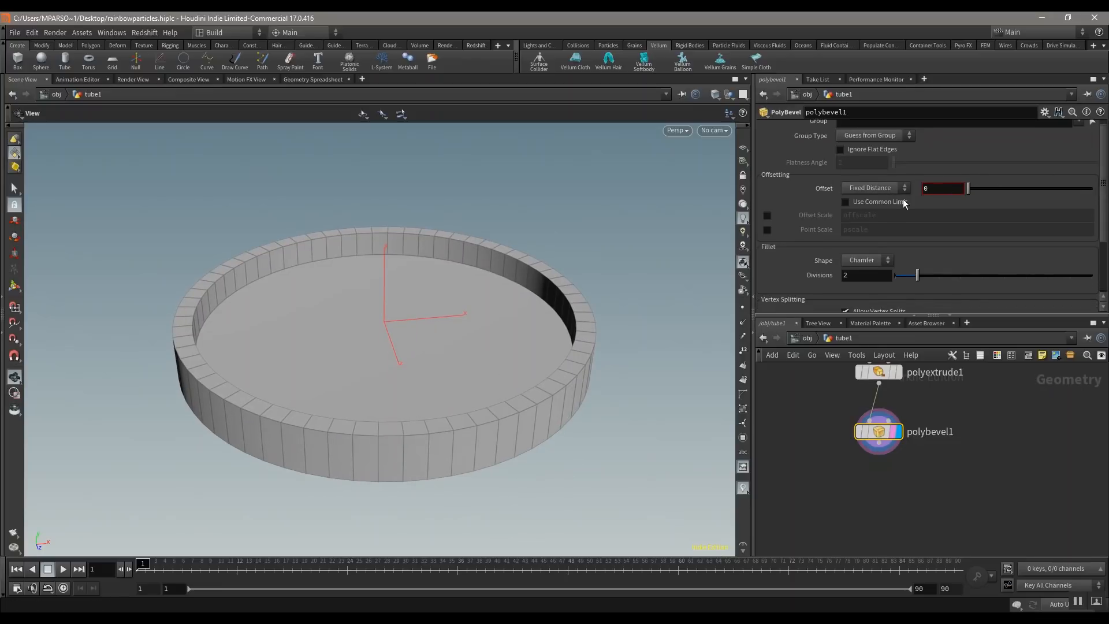
left_click(876, 186)
left_click(876, 188)
left_click_drag(969, 183, 969, 193)
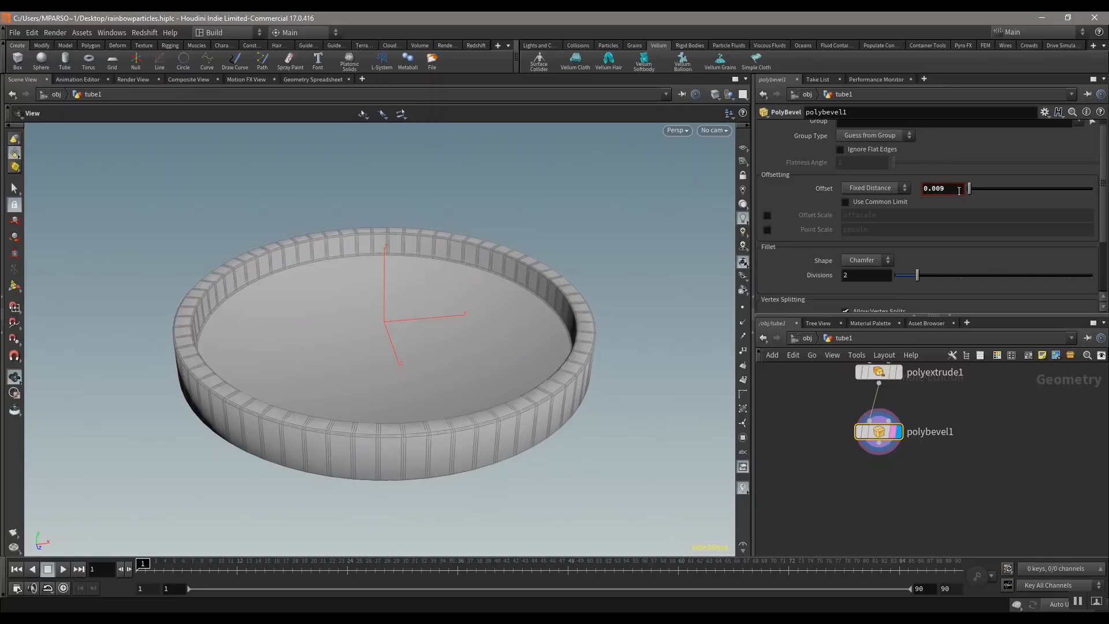
type("75")
key("Return")
- Disable Allow Vertex Splits on polybevel1
left_click_drag(1103, 213, 1103, 252)
right_click_drag(513, 419, 413, 436)
left_click_drag(414, 436, 431, 468)
right_click_drag(431, 468, 376, 390)
mouse_move(375, 390)
left_mouse_down()
mouse_move(406, 408)
mouse_move(379, 372)
mouse_move(405, 333)
mouse_move(470, 352)
mouse_move(394, 380)
left_mouse_up()
right_click_drag(395, 380, 522, 334)
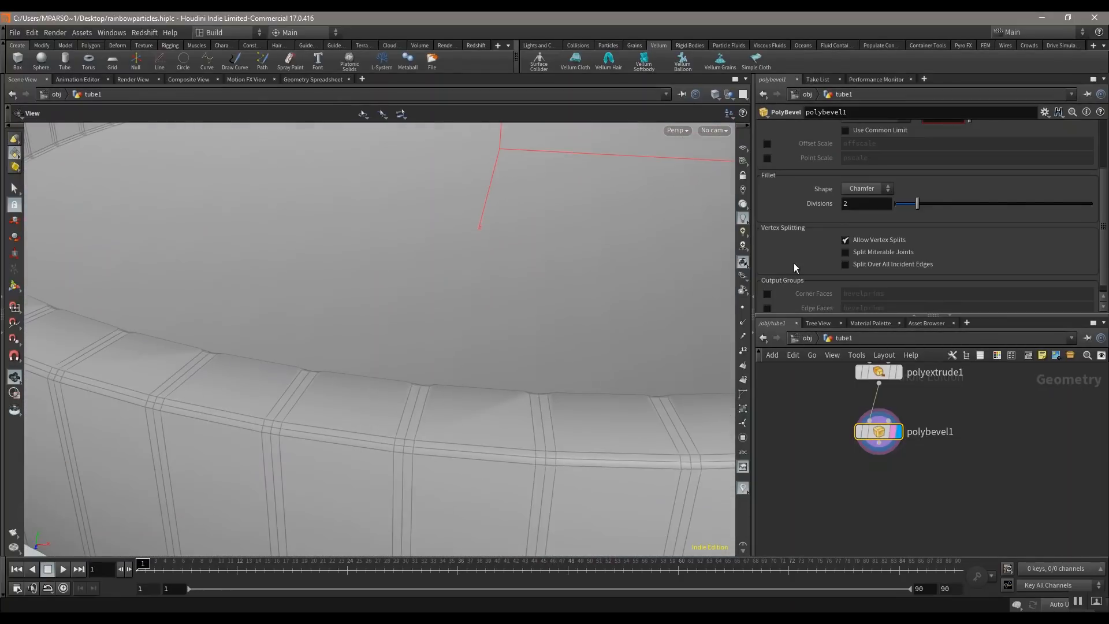
left_click(847, 241)
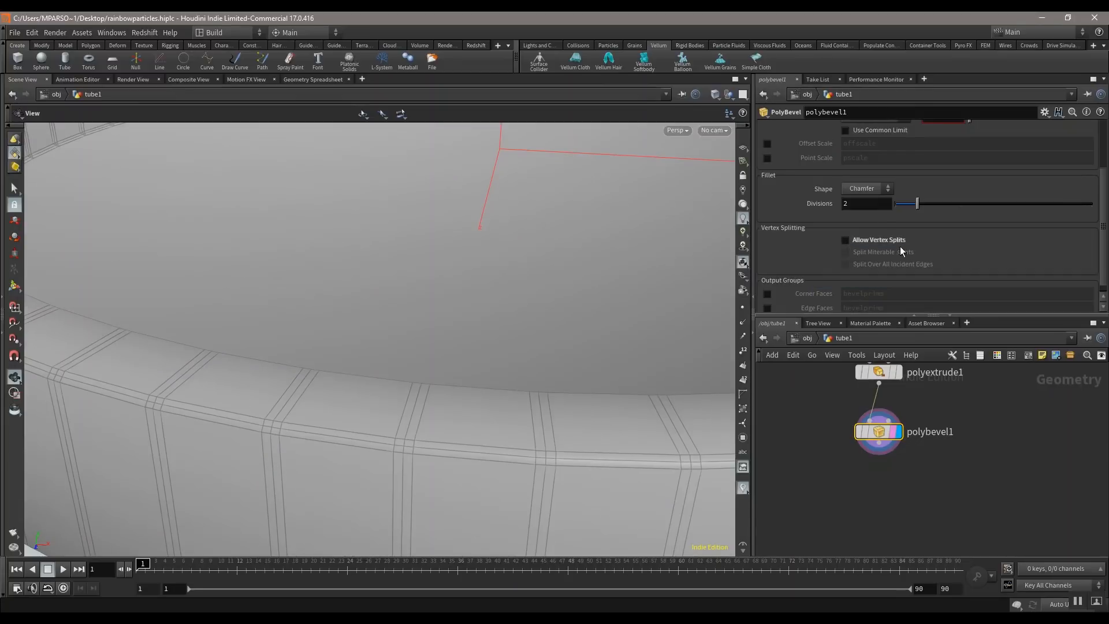
- Set polybevel1's fillet divisions to 1
middle_click_drag(429, 456, 435, 380)
right_click_drag(435, 379, 473, 404)
middle_click_drag(553, 377, 462, 413)
mouse_move(916, 204)
left_mouse_down()
mouse_move(952, 205)
mouse_move(904, 211)
left_mouse_up()
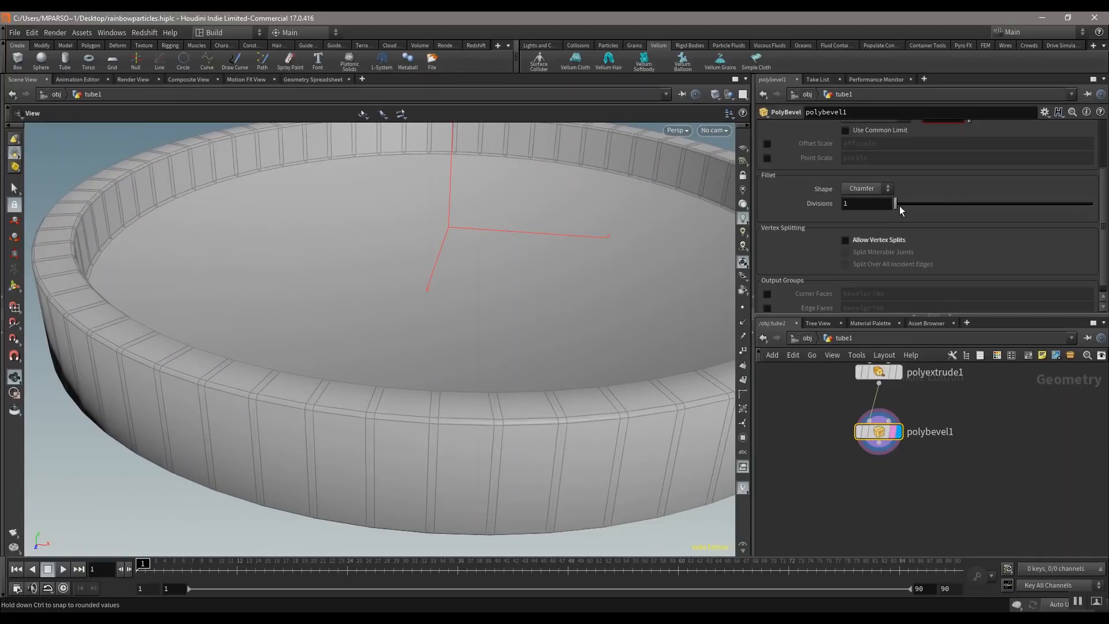
left_click_drag(463, 324, 416, 369)
- Try the Solid and Crease fillet shapes on polybevel1, set divisions to 2, and return the shape to Chamfer
left_click(872, 189)
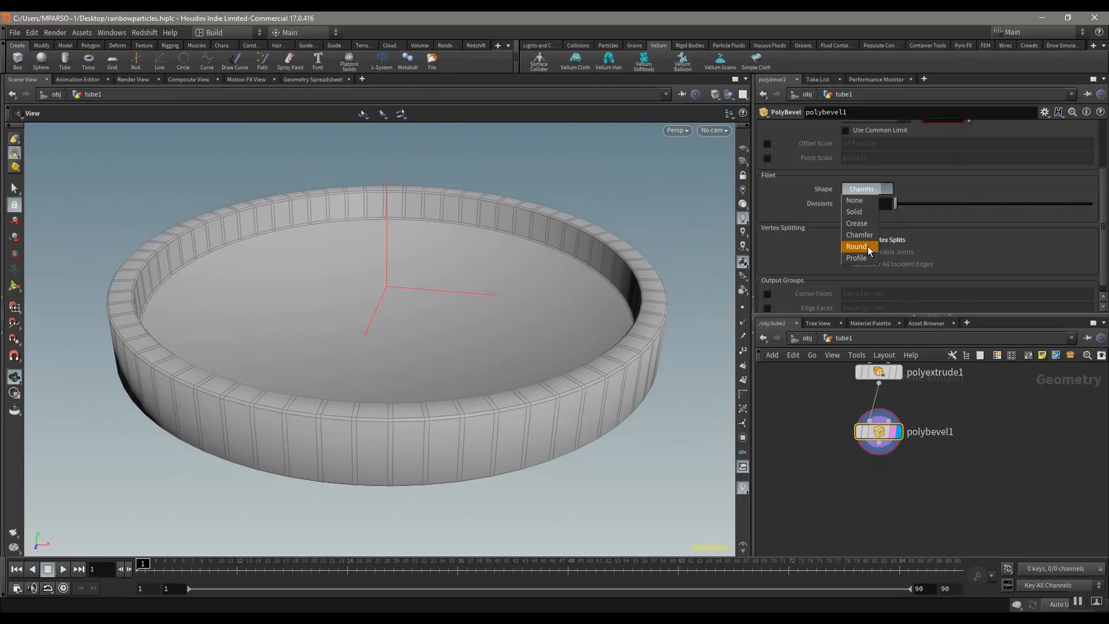
left_click(862, 213)
left_click(862, 187)
left_click(861, 224)
left_click_drag(907, 202, 917, 204)
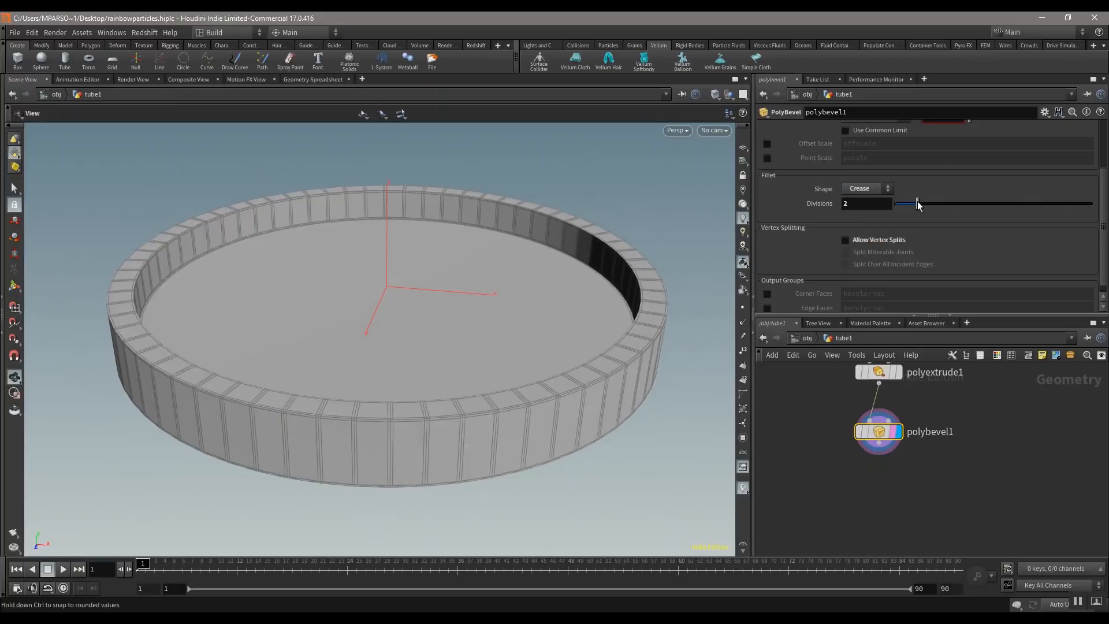
left_click(863, 188)
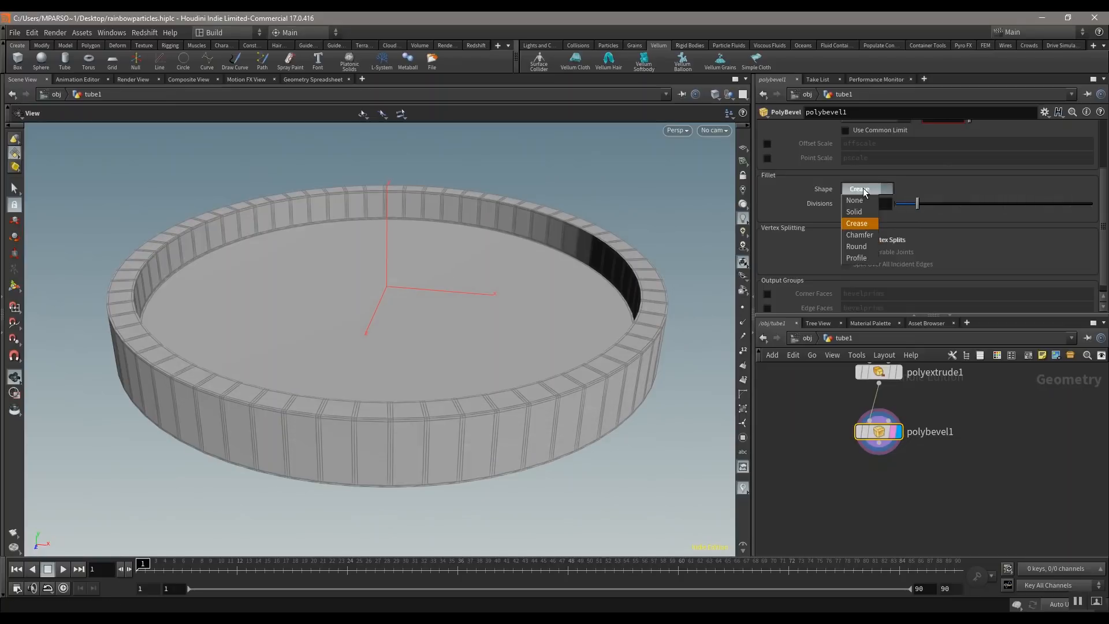
left_click(864, 235)
- Set polybevel1's offset to 0.023 for wider bevels around the pan's rim
left_click_drag(480, 379, 564, 341)
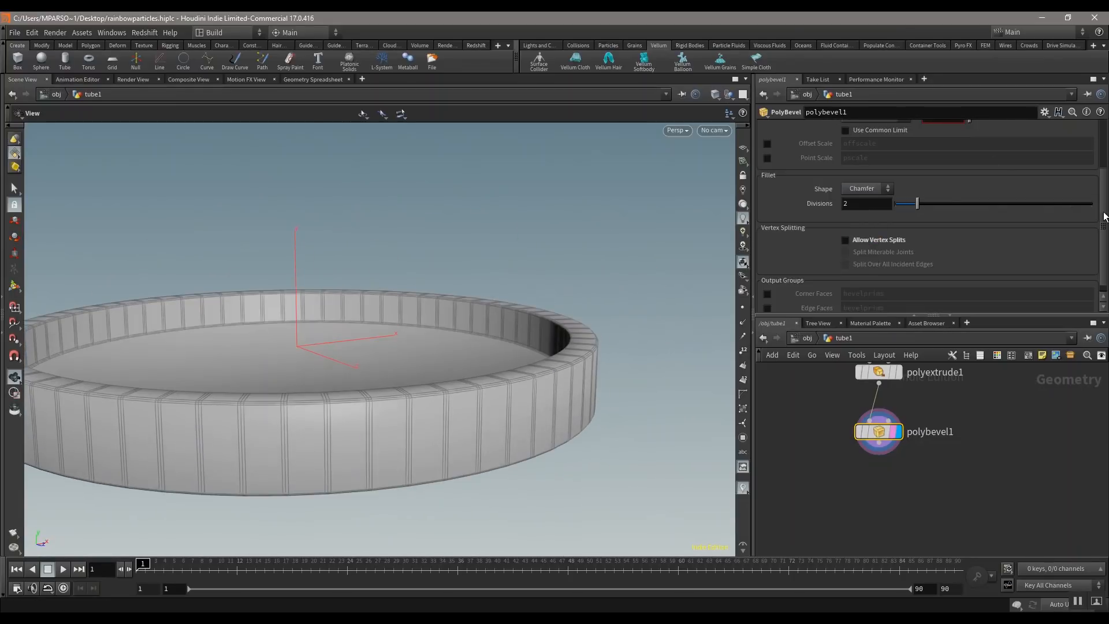
scroll(1104, 217, "up", 3)
left_click_drag(970, 192, 971, 196)
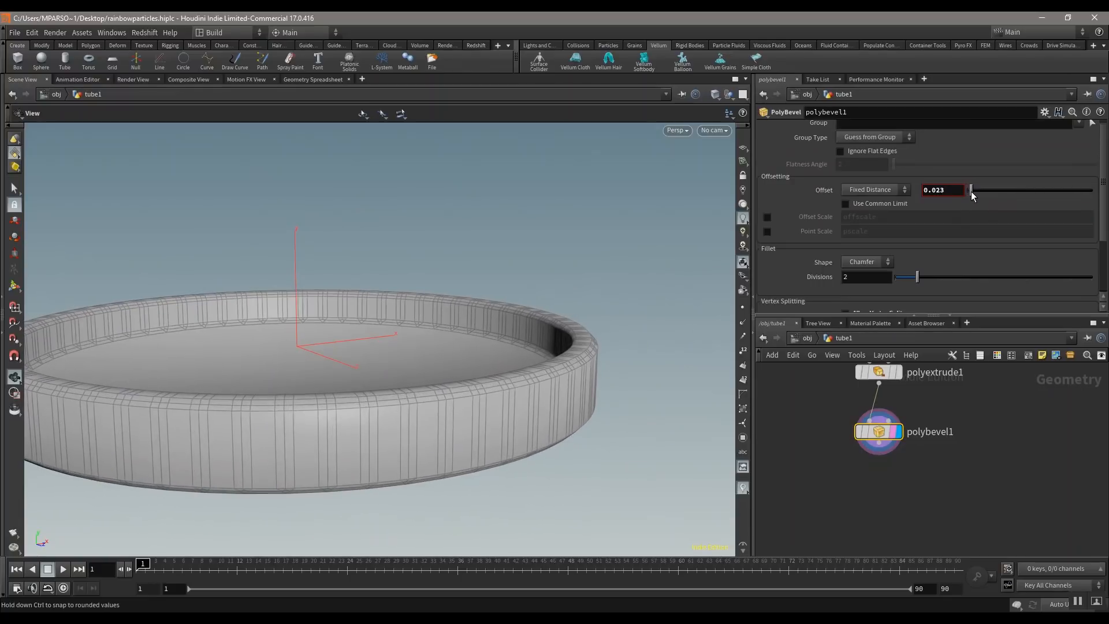
- Try the Round fillet shape on polybevel1, return it to Chamfer, and compare the two on the pan's rim
left_click(871, 263)
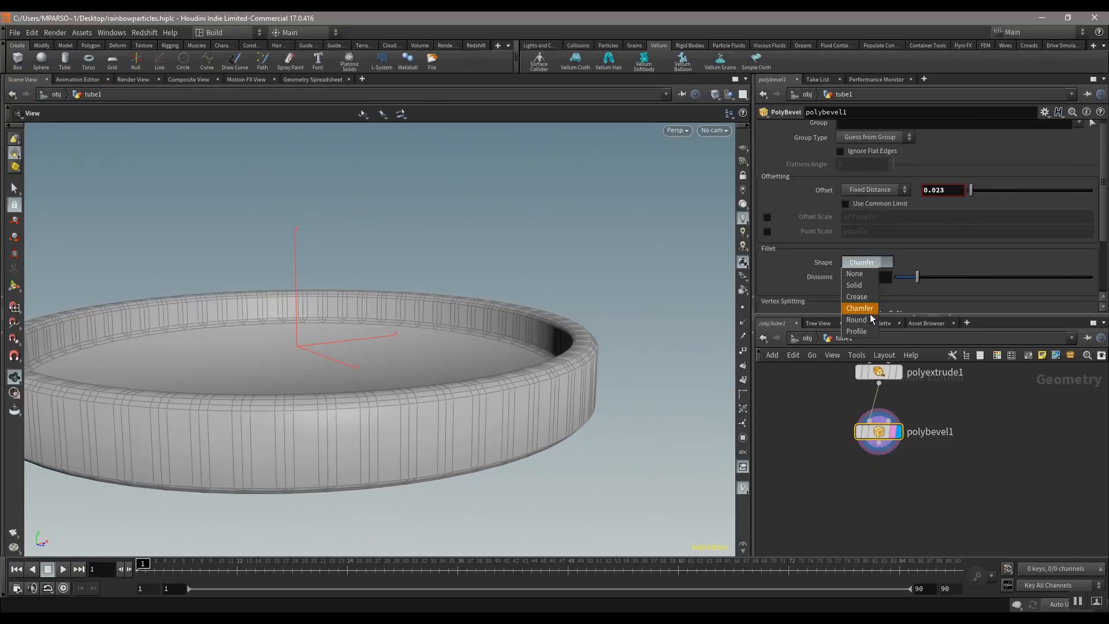
left_click(871, 320)
right_click_drag(572, 344, 530, 379)
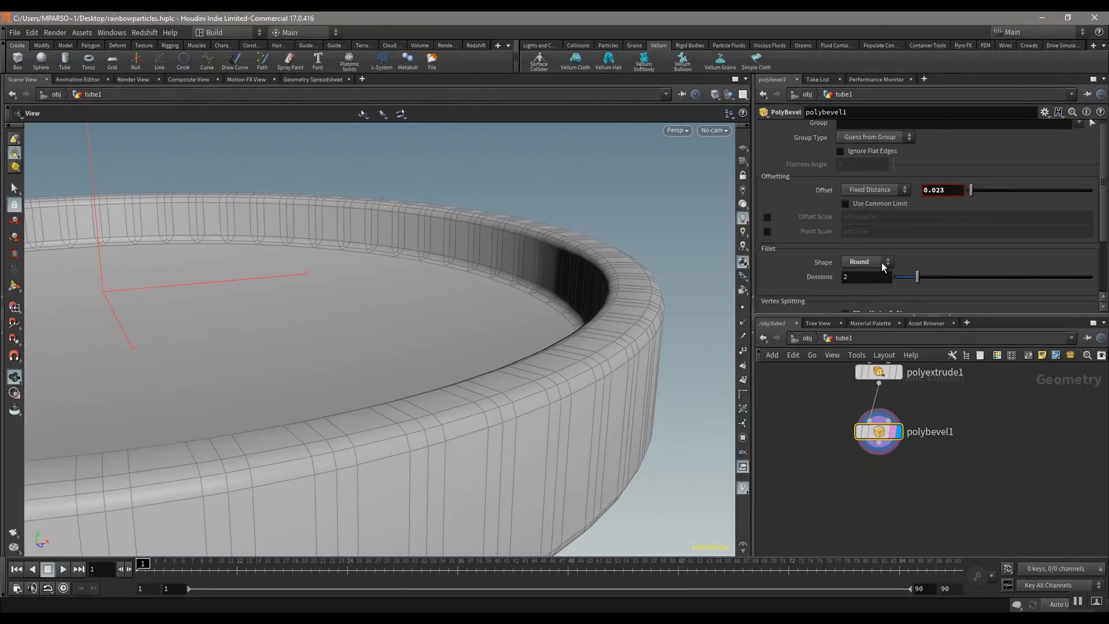
left_click(882, 264)
left_click(863, 308)
left_click_drag(550, 388, 478, 396)
left_click_drag(563, 424, 468, 435)
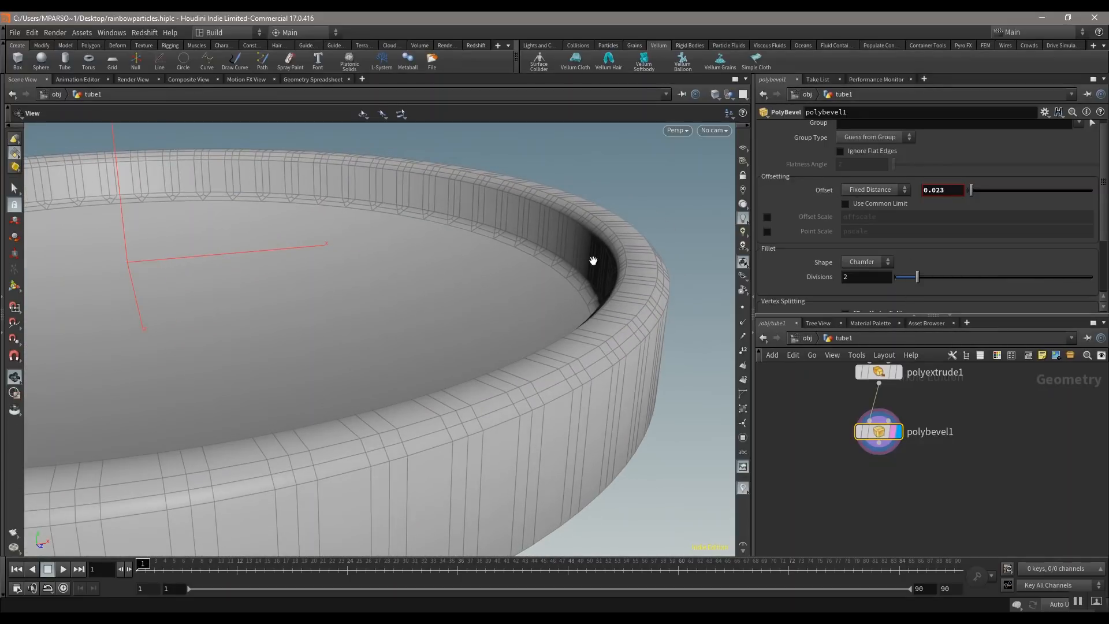
- Try the Crease and Solid fillet shapes on polybevel1 and inspect each along the pan's edges
left_click(874, 261)
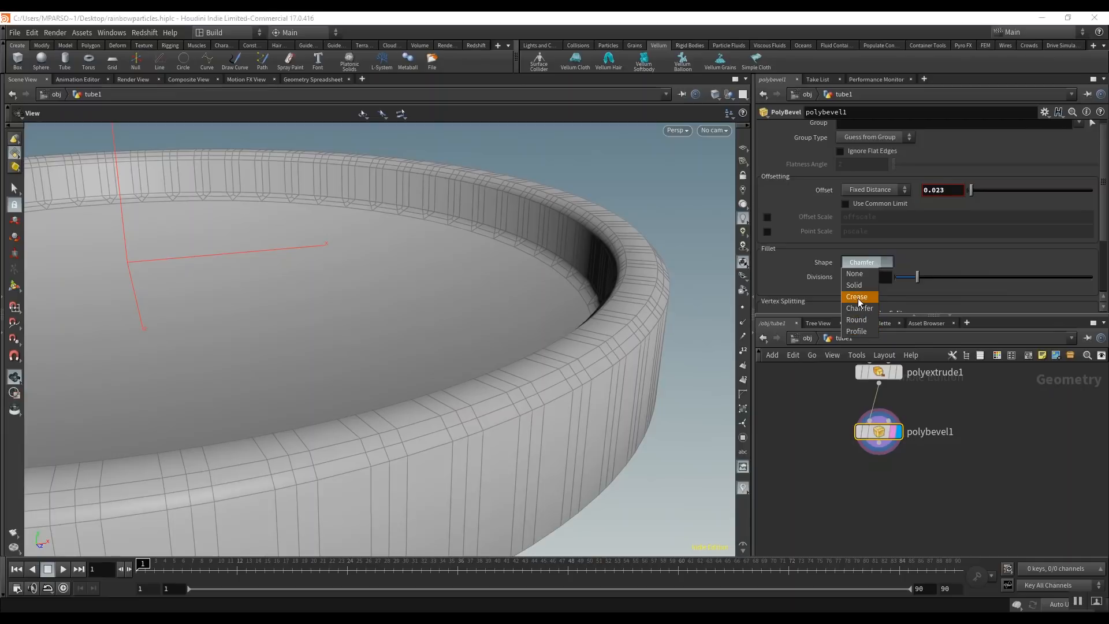
left_click(857, 297)
left_click_drag(520, 346, 577, 321)
left_click(865, 267)
left_click(857, 284)
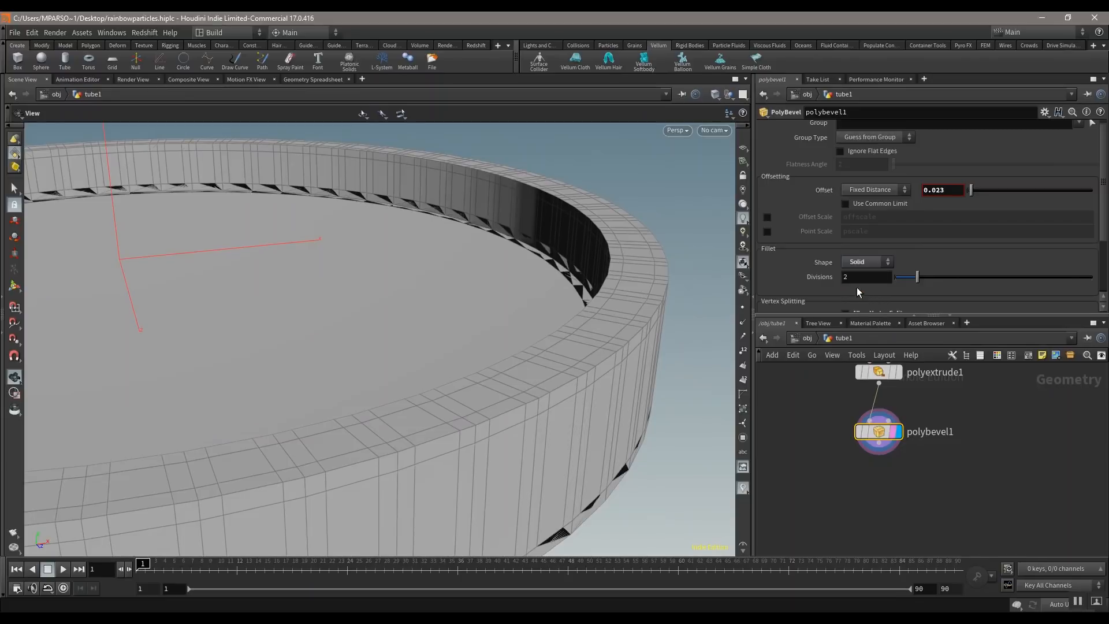
left_click_drag(572, 364, 578, 341)
- Set polybevel1's fillet shape to Round and show the reference grid in the viewport
left_click(879, 263)
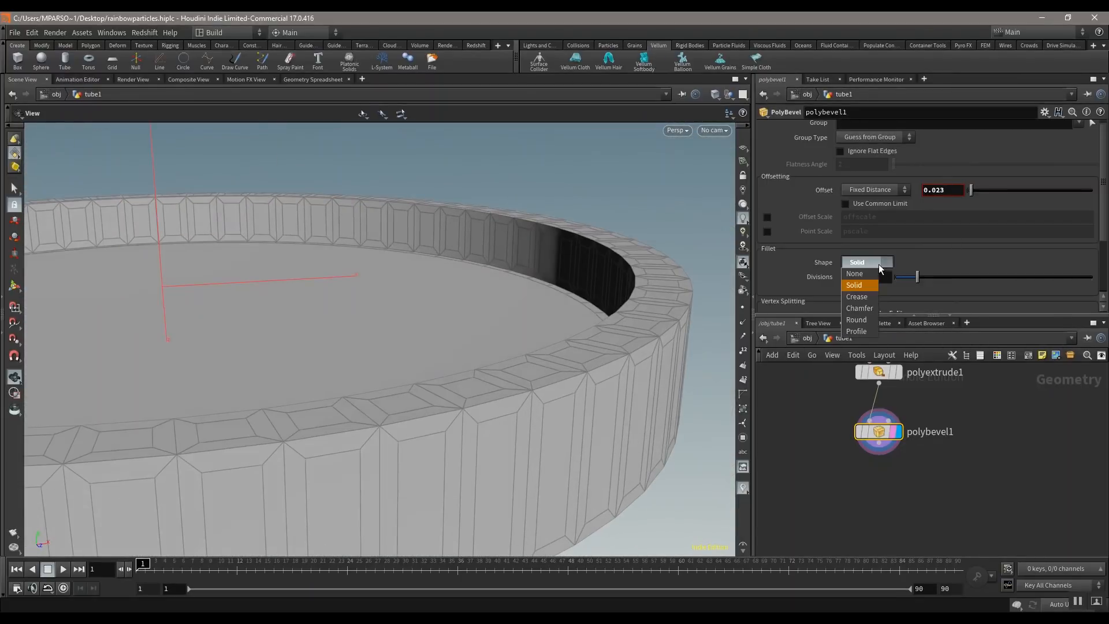
left_click(857, 319)
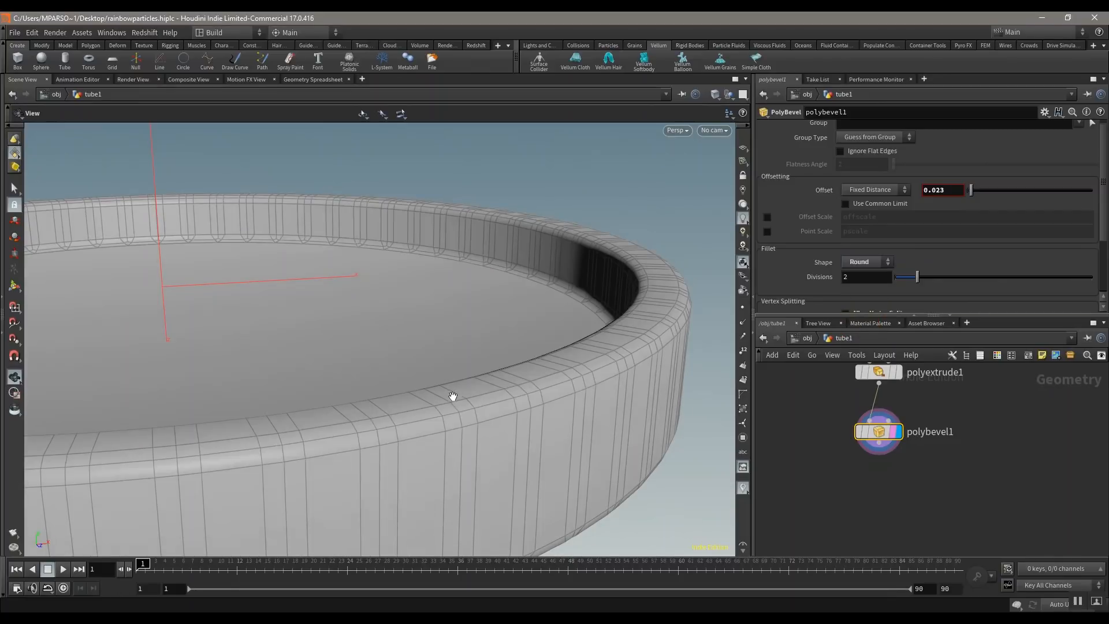
left_click_drag(528, 354, 550, 256)
middle_click_drag(550, 256, 469, 296)
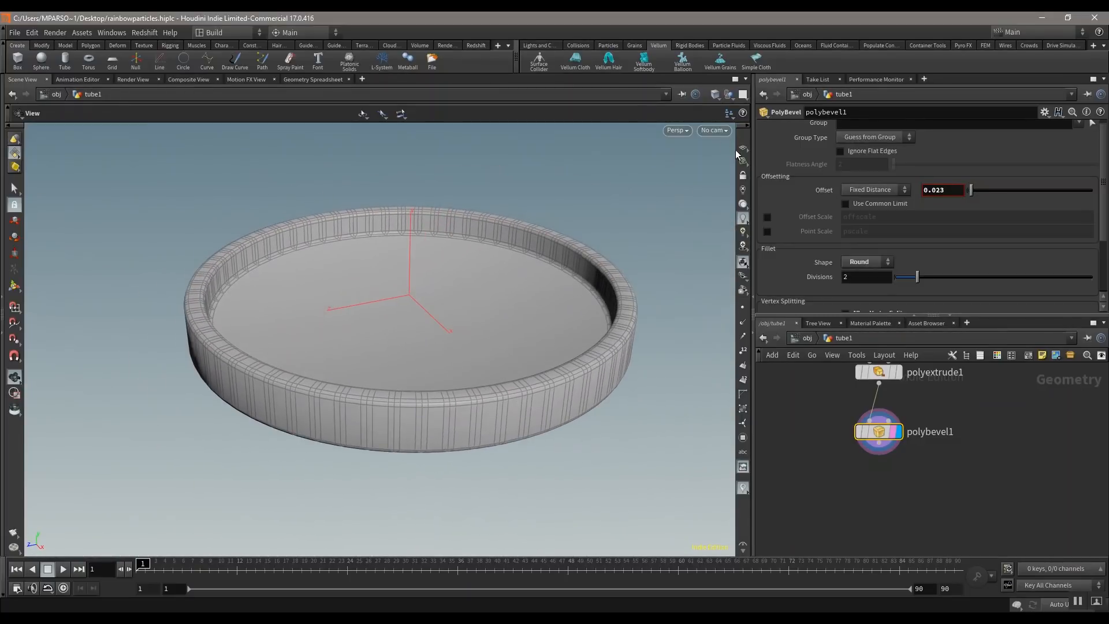
left_click(743, 148)
left_click_drag(311, 353, 460, 301)
- Add a Null node below polybevel1 and wire polybevel1's output into it
scroll(901, 462, "down", 2)
key("Tab")
type("nu")
key("Return")
left_click(890, 480)
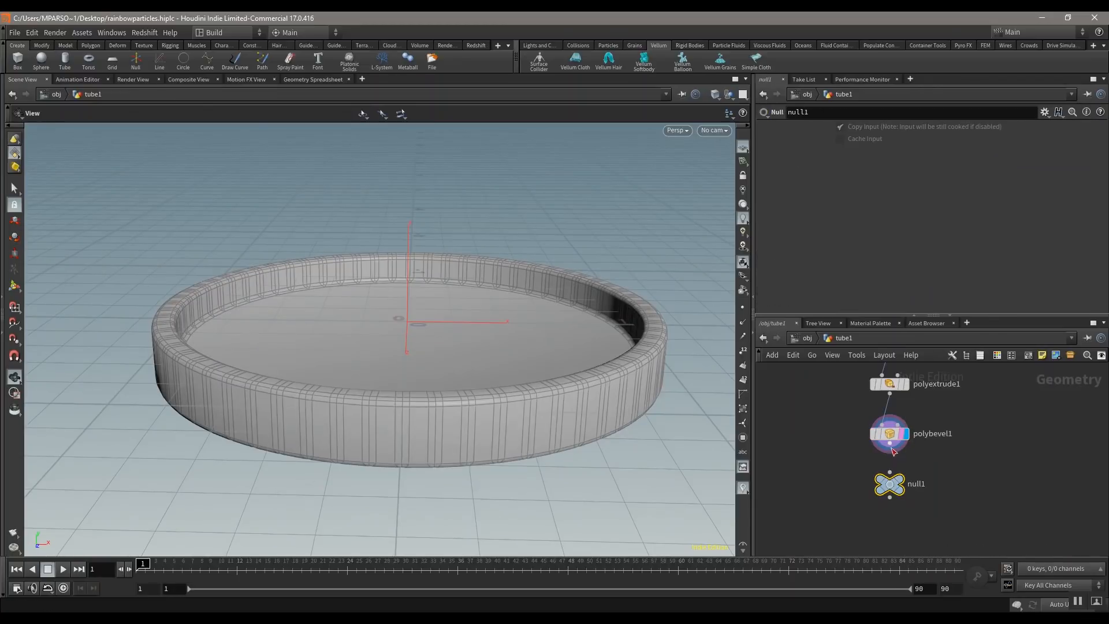
- Rename the null node to Collider_OUT and make it the displayed node
double_click(915, 486)
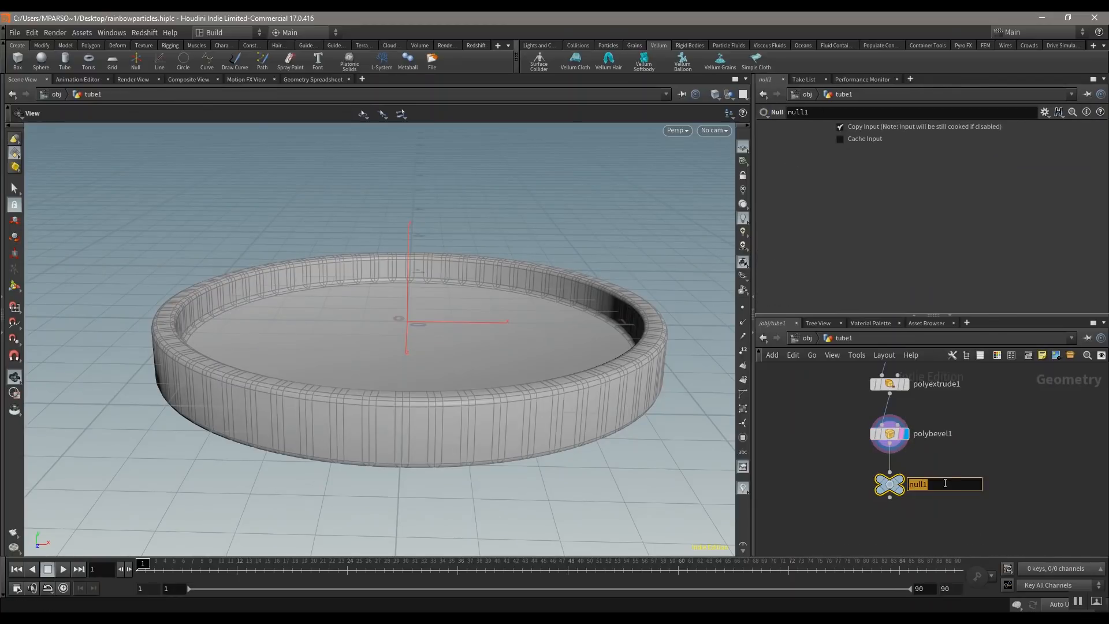
type("Collider_OUT")
key("Return")
mouse_move(897, 482)
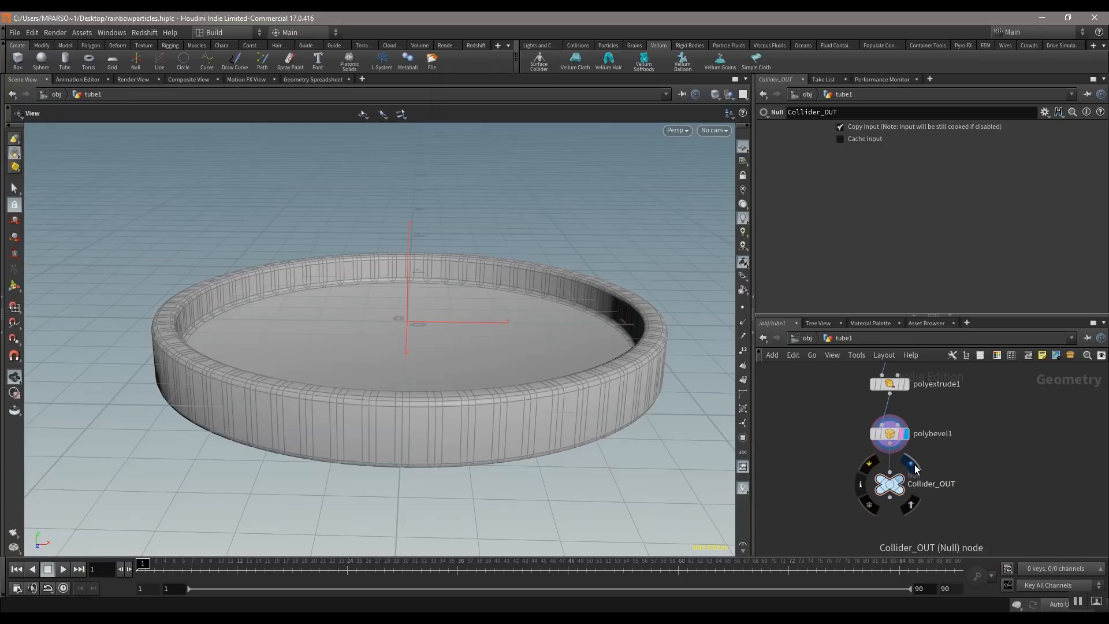
left_click(911, 464)
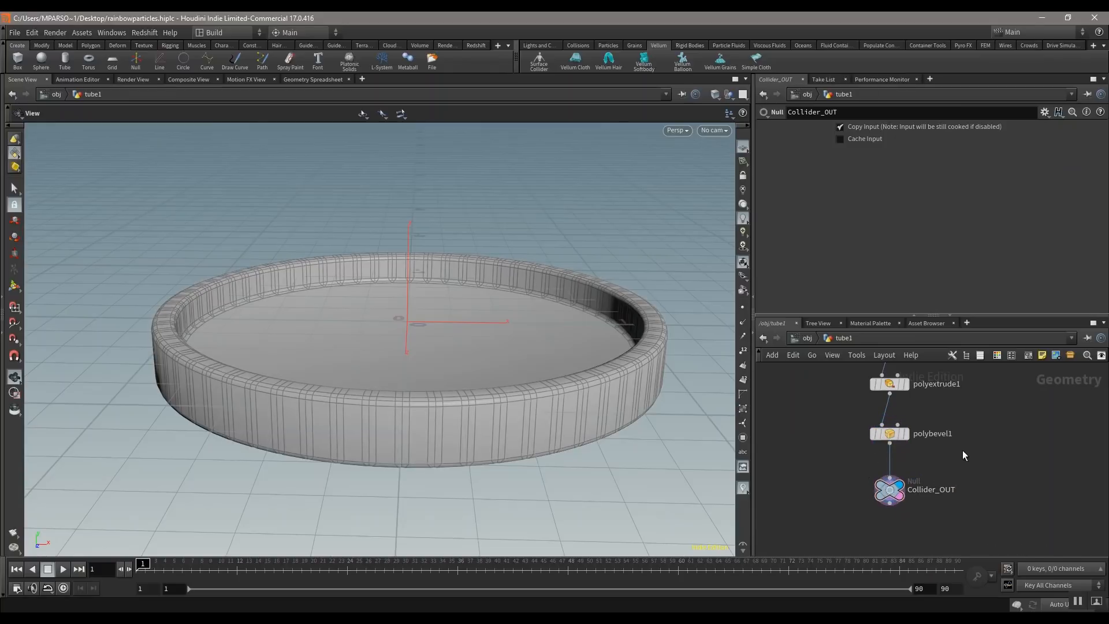
- Return to the object level, rename the tube1 object to Collider, and reposition its node in the network
left_click(806, 340)
double_click(895, 449)
type("cO")
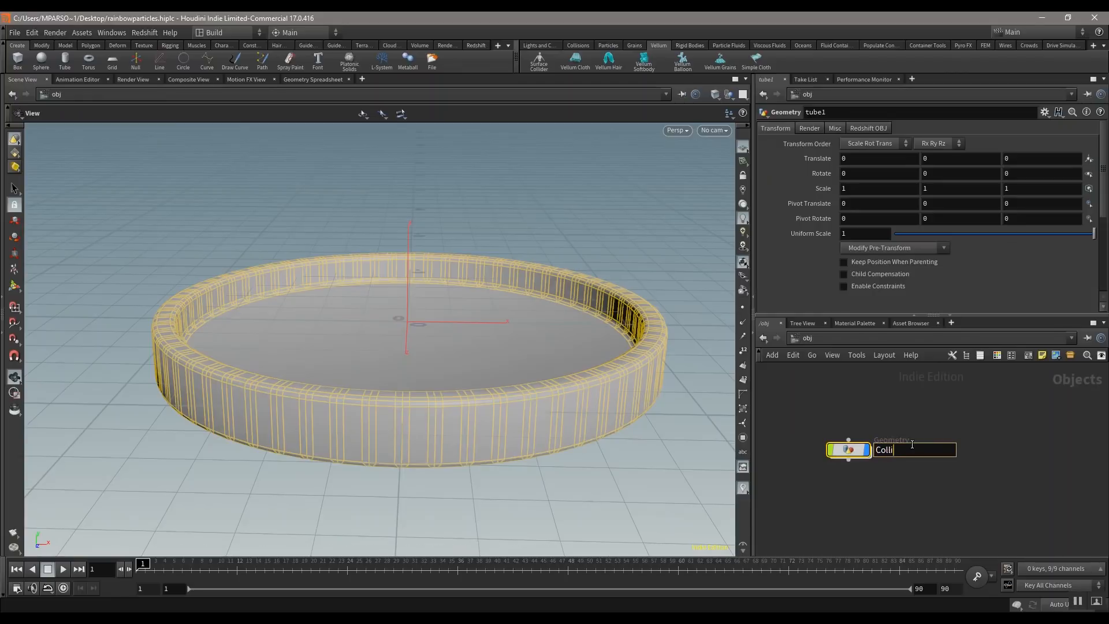
key("Return")
left_click_drag(861, 454, 839, 420)
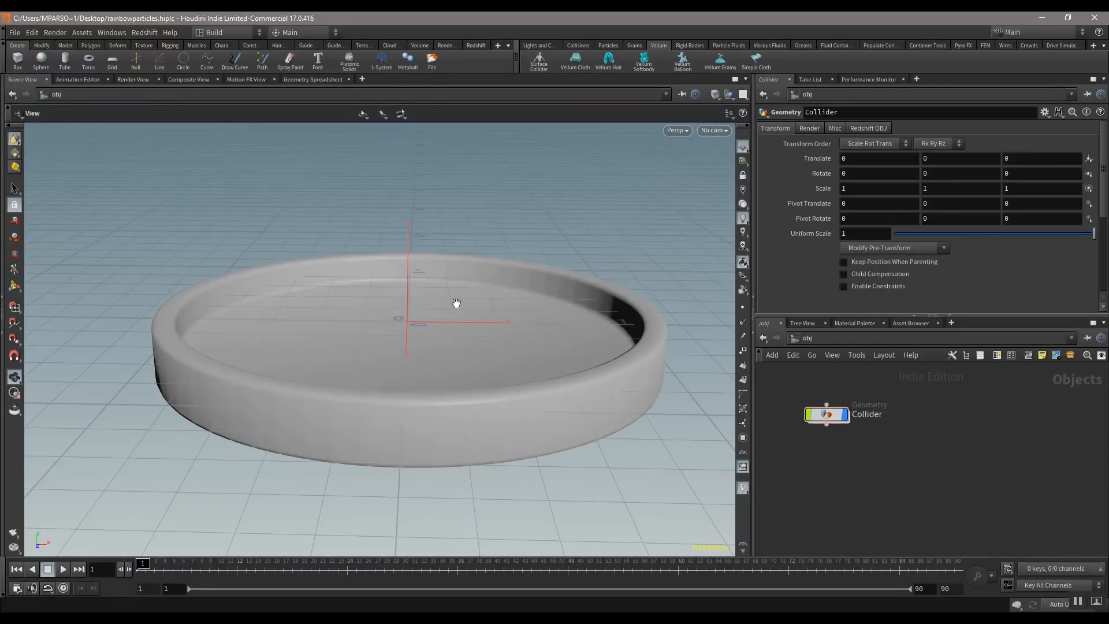
- Add a Circle object beside Collider and enter its geometry network
left_click_drag(436, 335, 400, 351)
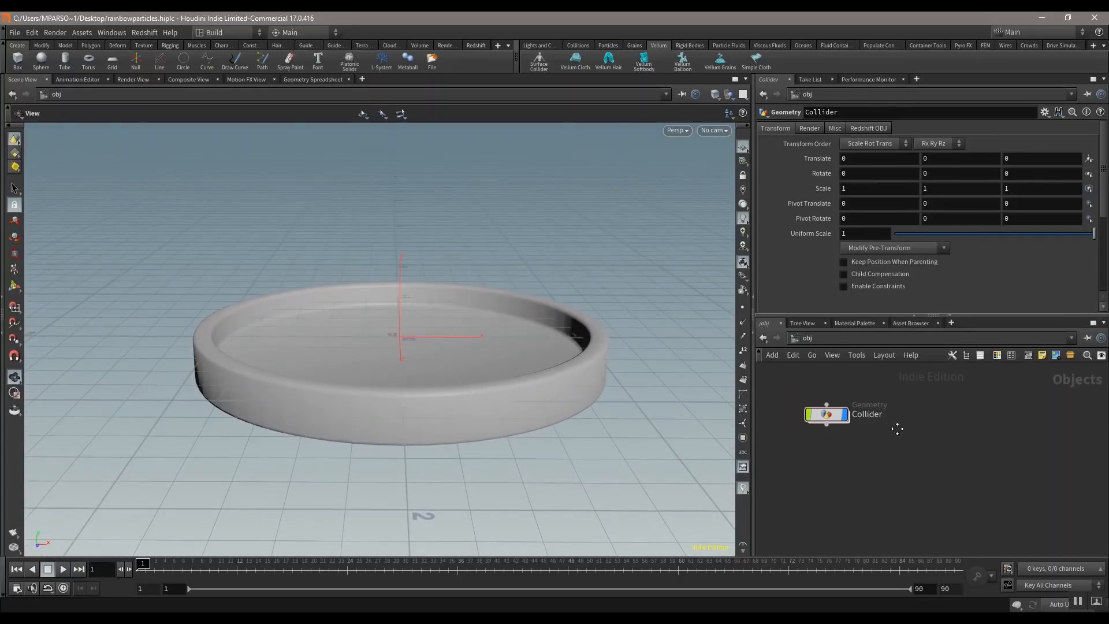
middle_click_drag(897, 428, 874, 428)
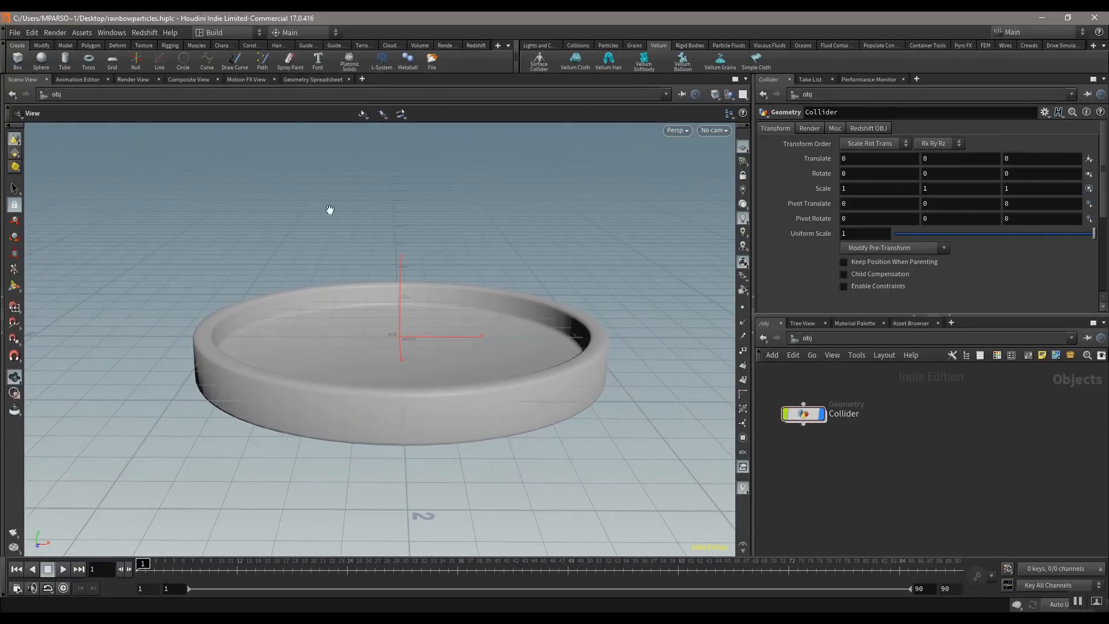
mouse_move(906, 475)
middle_mouse_down()
mouse_move(865, 494)
mouse_move(896, 490)
middle_mouse_up()
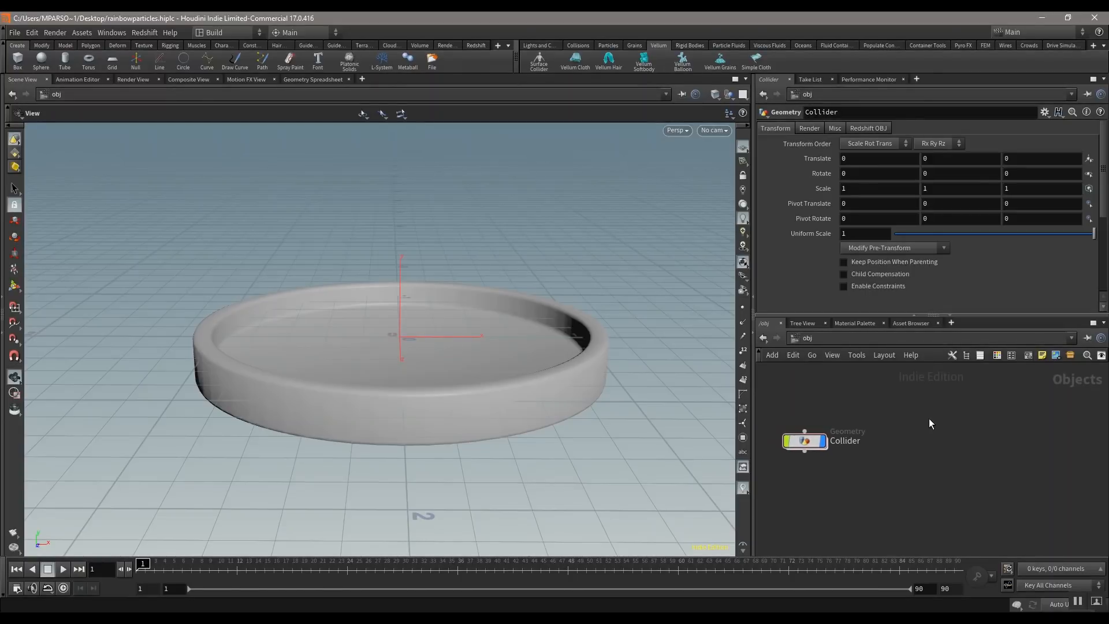
key("Tab")
key("Escape")
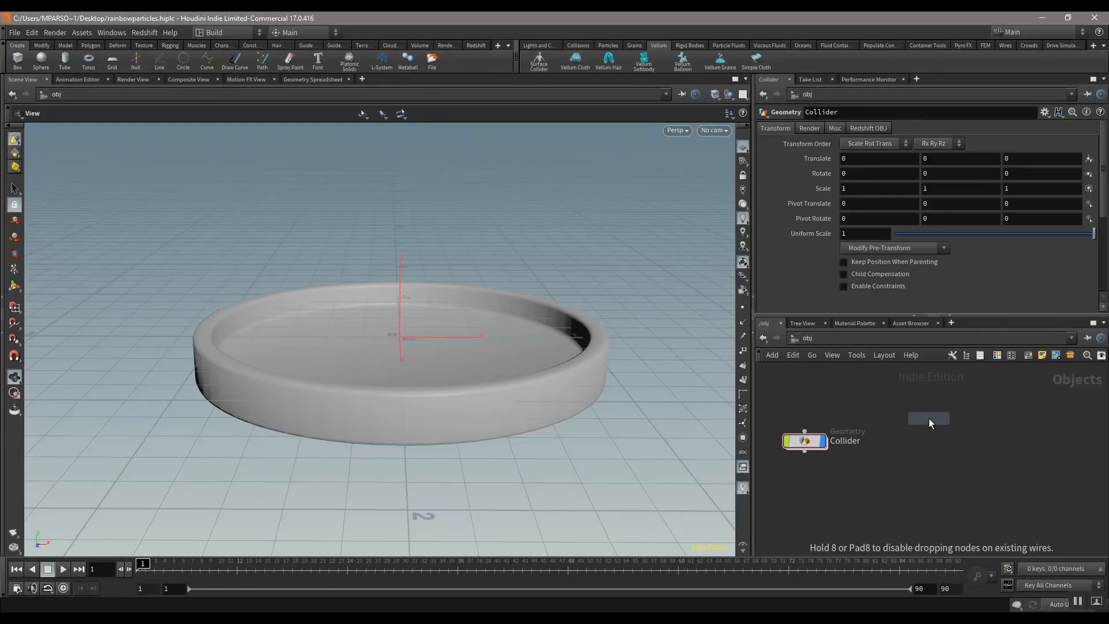
left_click(933, 443)
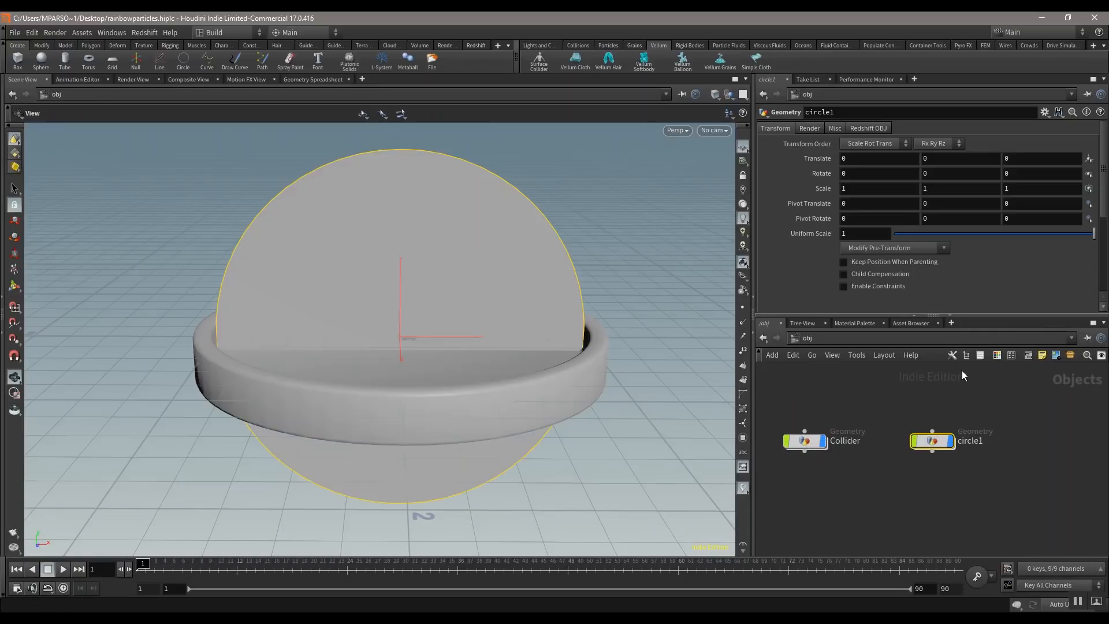
double_click(931, 444)
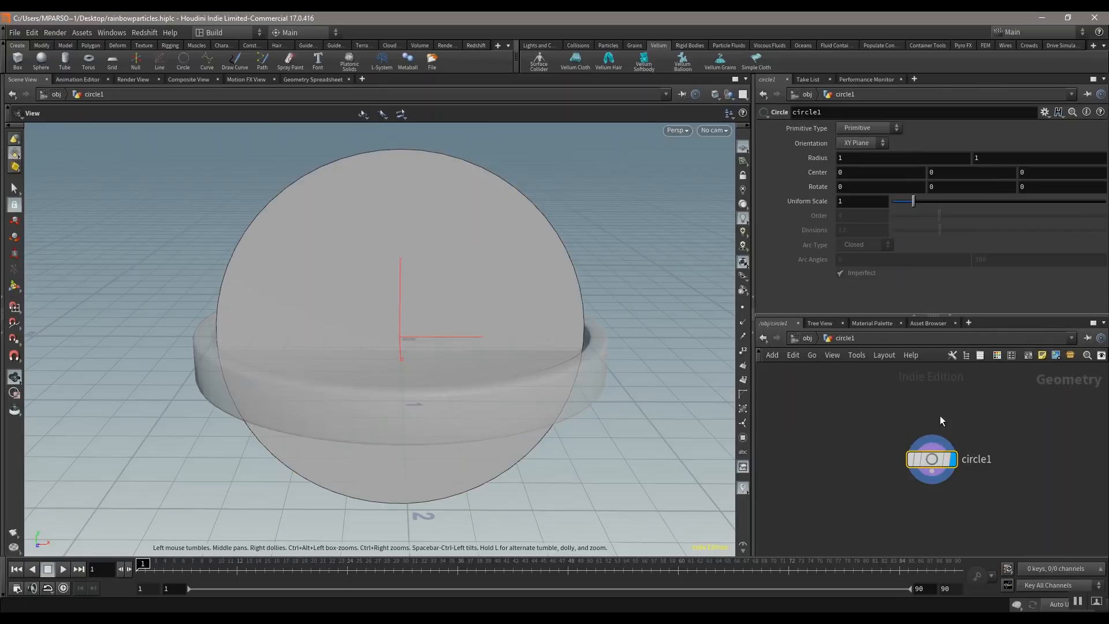
- Move the circle1 node up in the network and set its orientation to ZX Plane
left_click_drag(931, 459, 915, 436)
left_click(889, 483)
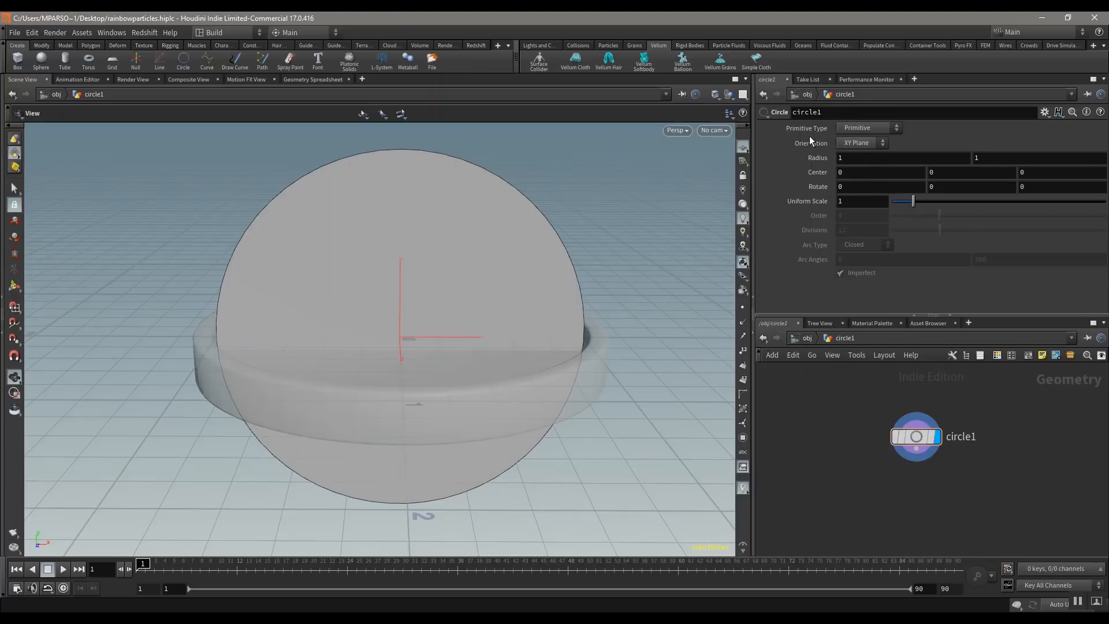
left_click(868, 143)
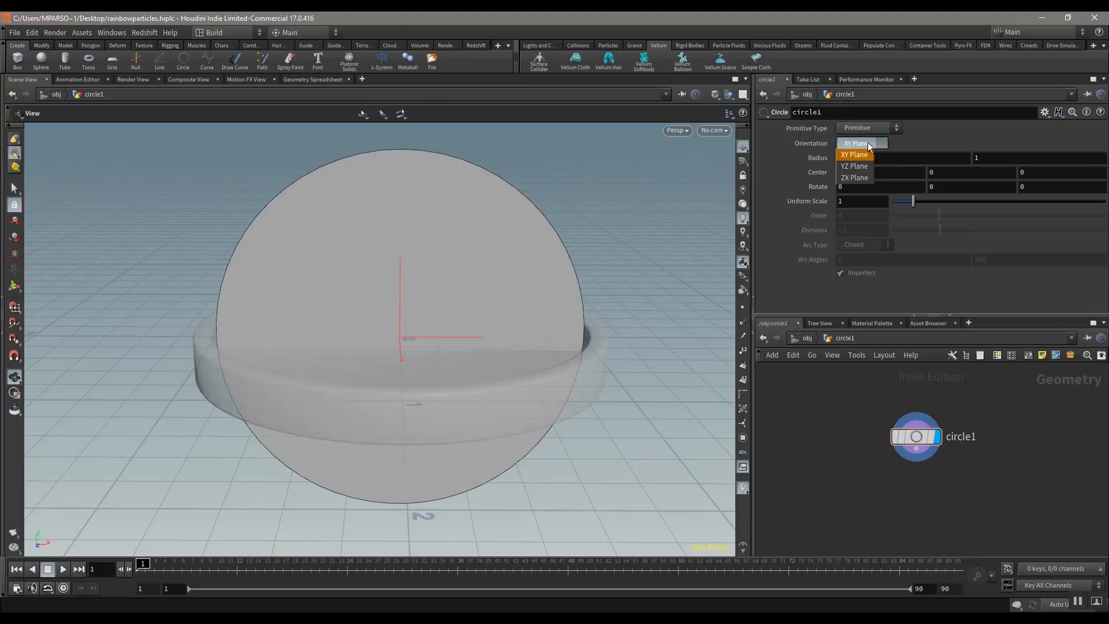
left_click(853, 178)
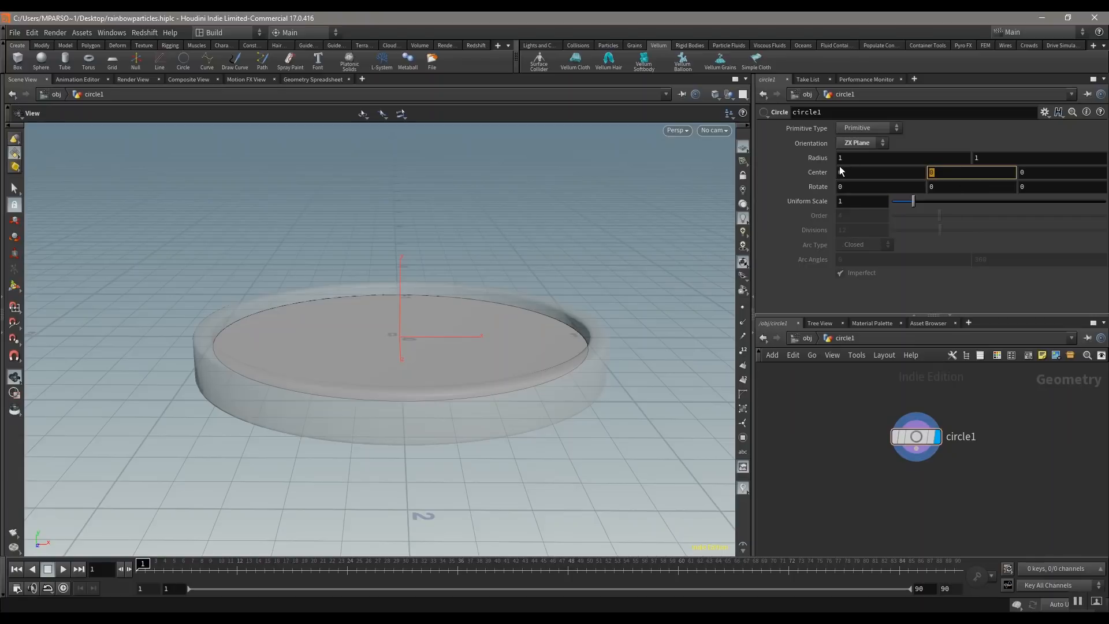
- Raise the circle toward the pan's rim, first trying a center Y of 0.1 and settling on 0.075
type(".1")
key("Return")
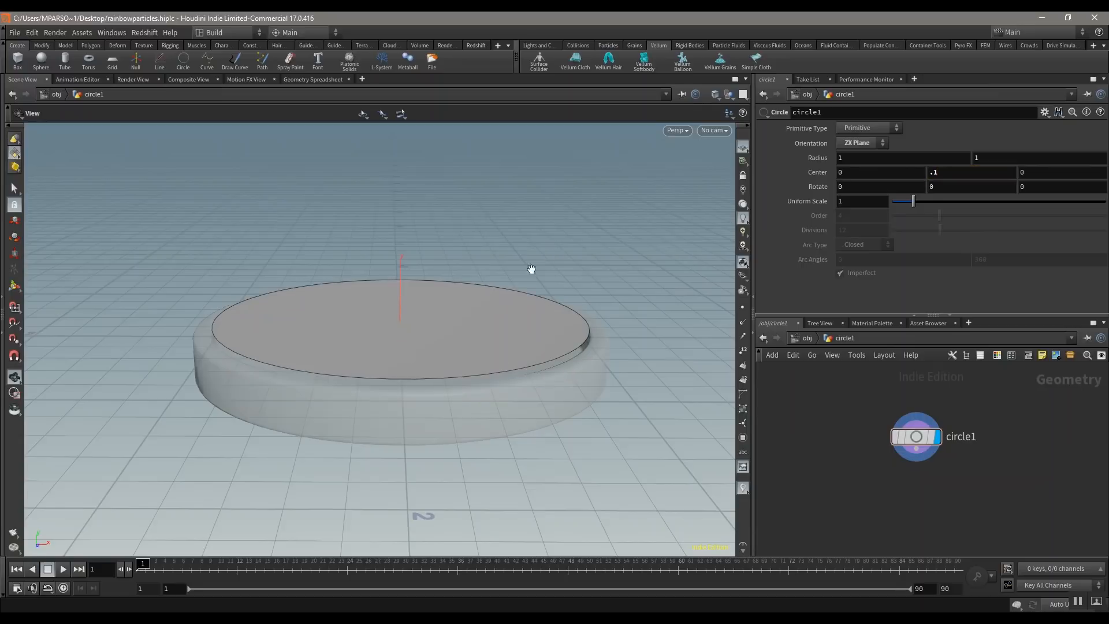
middle_click_drag(416, 360, 422, 354)
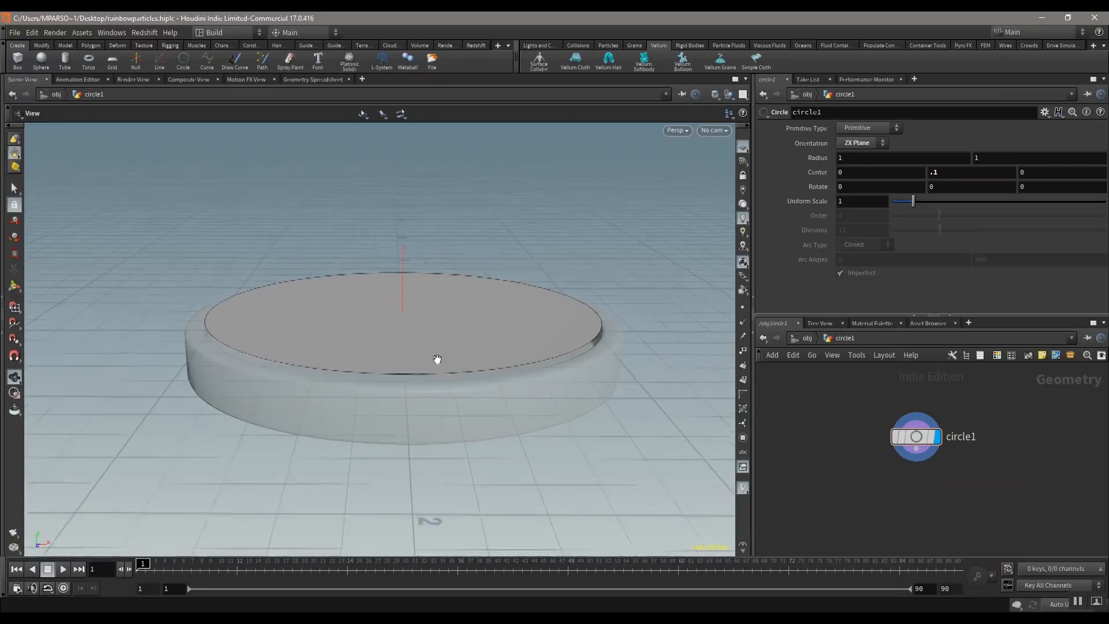
right_click_drag(439, 359, 383, 376)
mouse_move(390, 398)
left_mouse_down()
mouse_move(394, 378)
mouse_move(389, 393)
left_mouse_up()
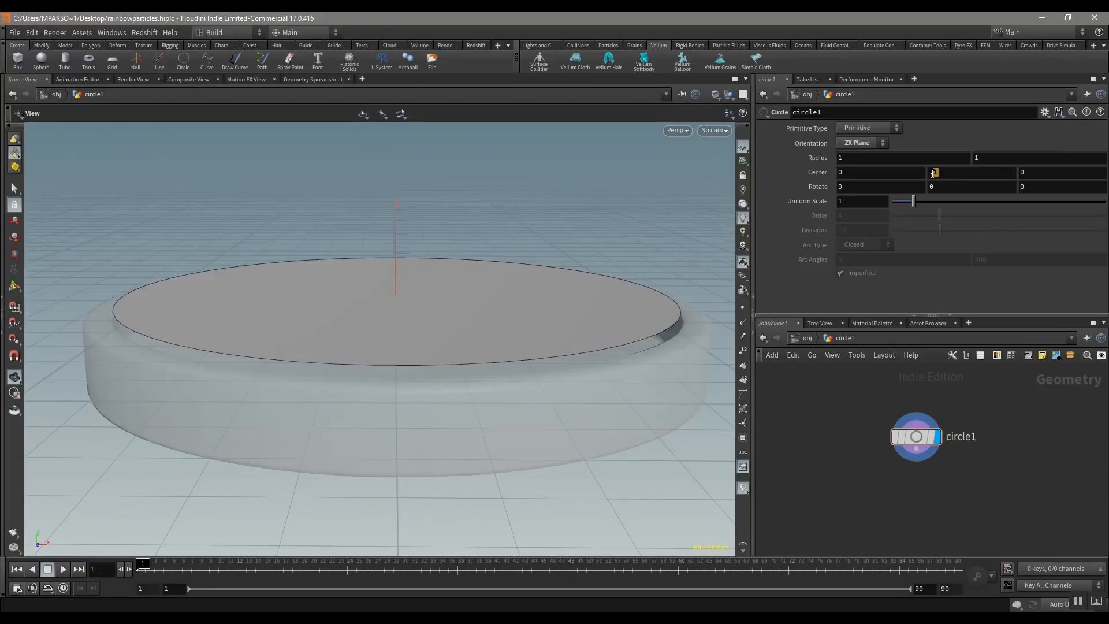
type("5")
key("Return")
mouse_move(186, 384)
left_mouse_down()
mouse_move(173, 364)
mouse_move(163, 374)
mouse_move(172, 393)
left_mouse_up()
- Add a PolyExtrude node below circle1, wire the circle into it, and make it the displayed node
middle_click_drag(500, 303, 492, 295)
middle_click_drag(921, 503, 898, 484)
key("Tab")
type("poly")
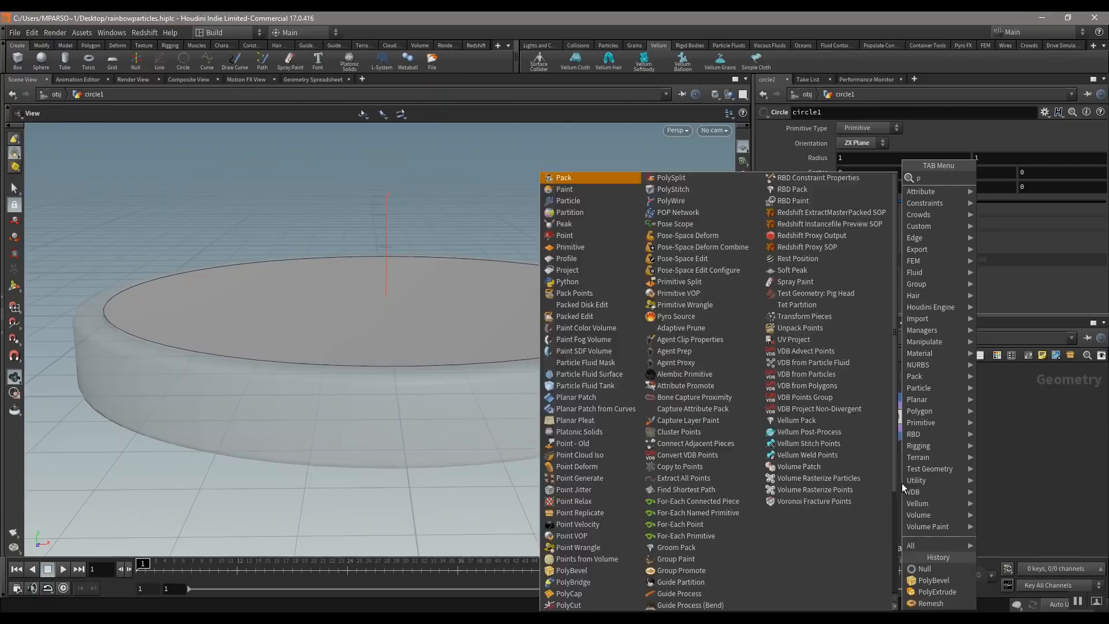
key("Down")
key("Down")
key("Down")
key("Down")
key("Down")
key("Down")
key("Down")
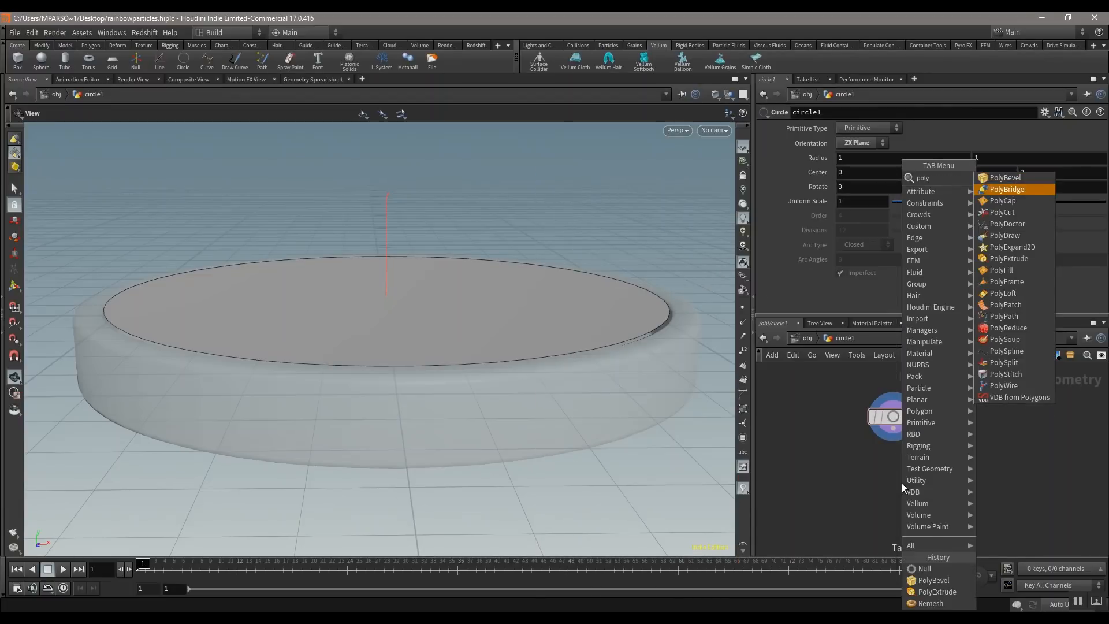
key("Return")
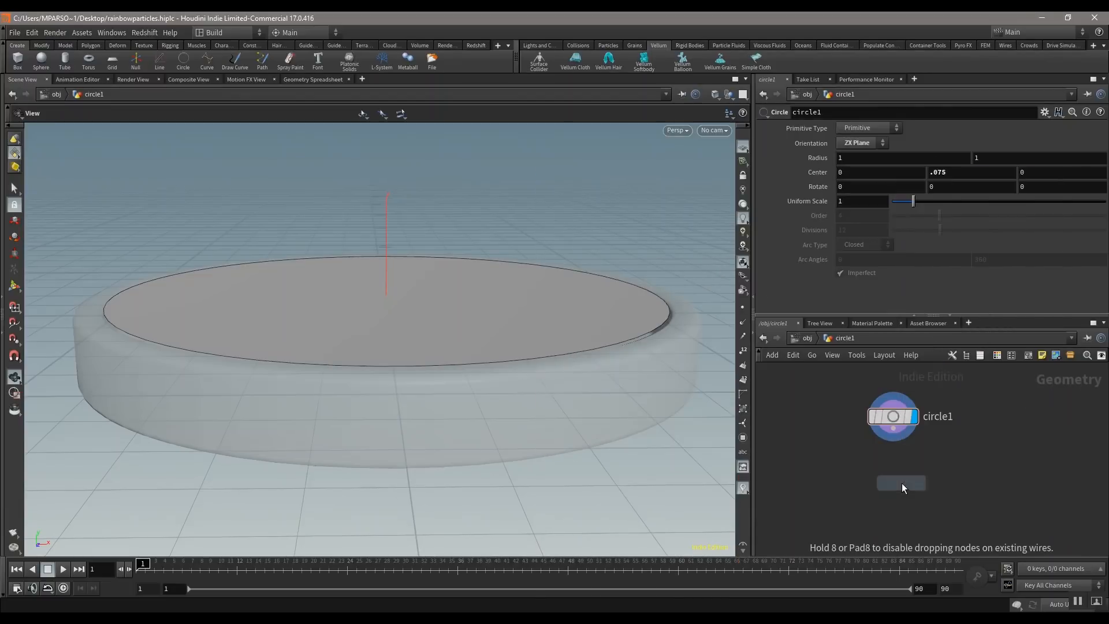
left_click(903, 483)
left_click_drag(897, 434, 909, 473)
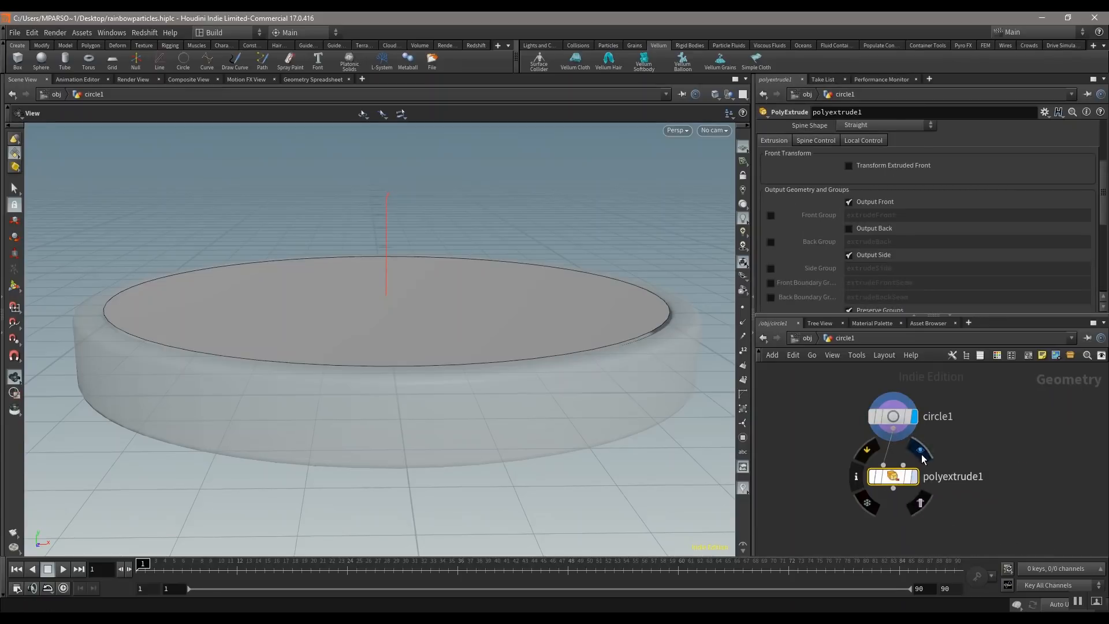
left_click(912, 476)
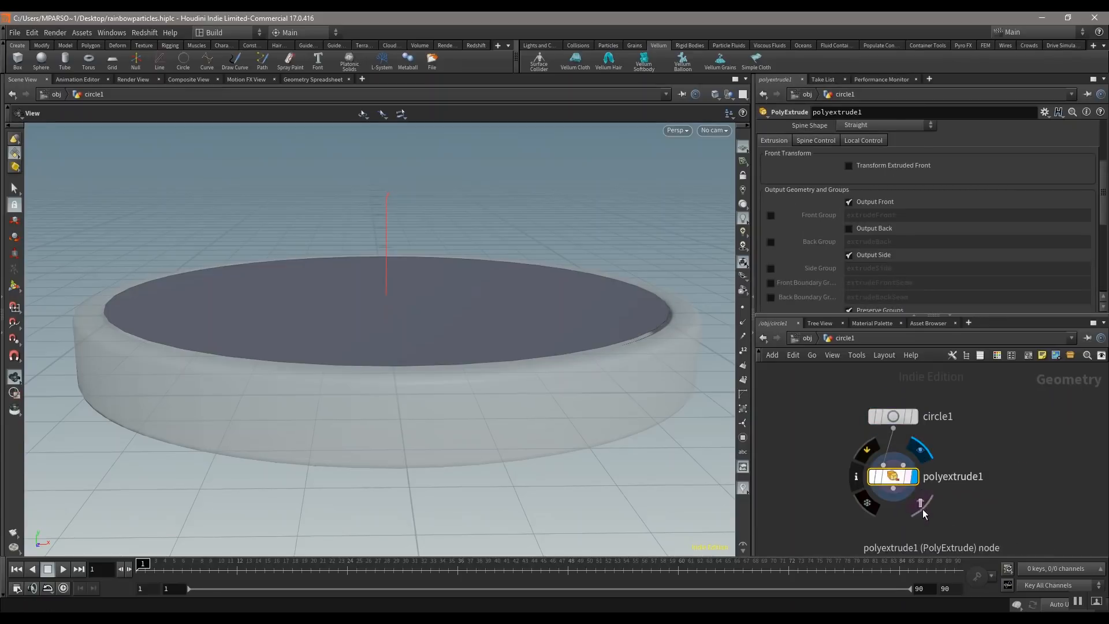
- Enable Output Back on polyextrude1, set the extrusion distance to 0.04, and inspect the disc's fit inside the pan
left_click(852, 228)
left_click_drag(1105, 218, 1105, 159)
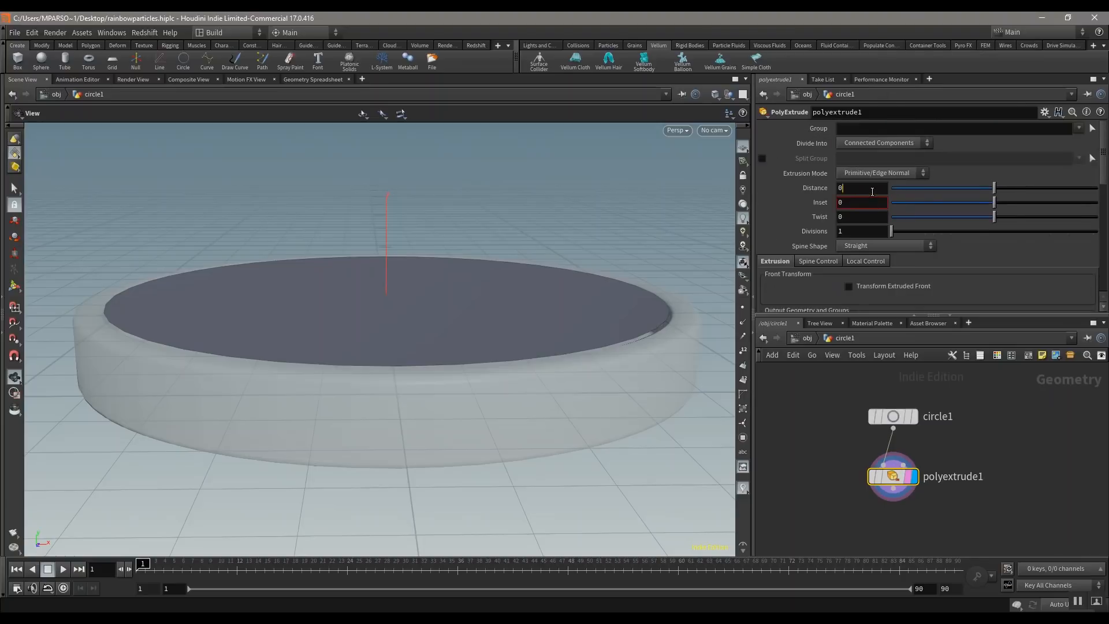
left_click_drag(994, 191, 999, 197)
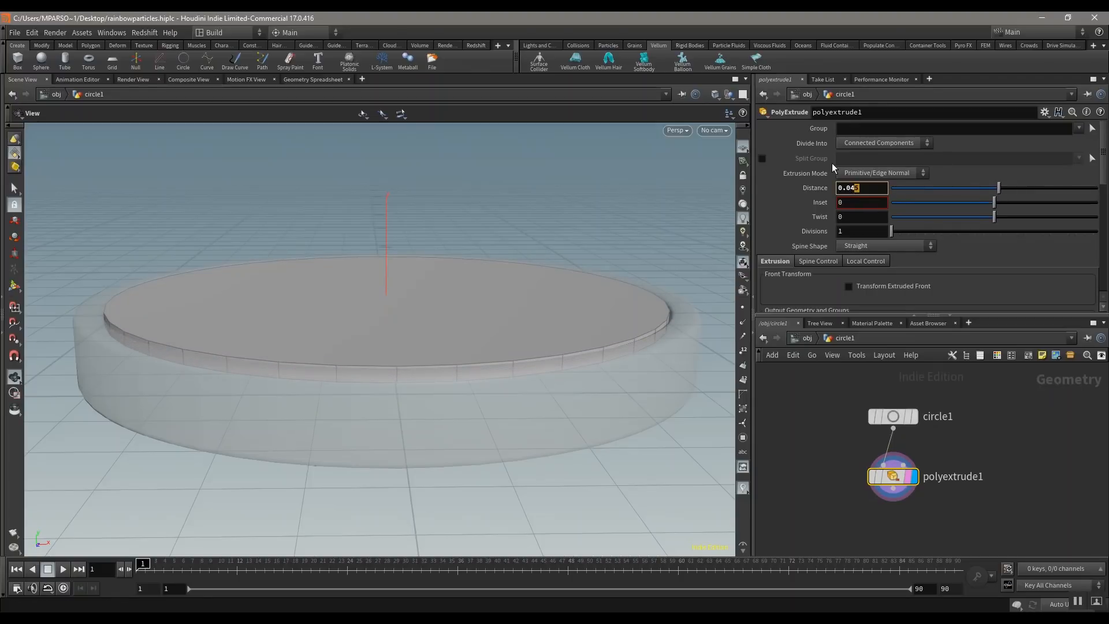
key("Return")
left_click_drag(378, 350, 402, 390)
left_click_drag(608, 349, 647, 382)
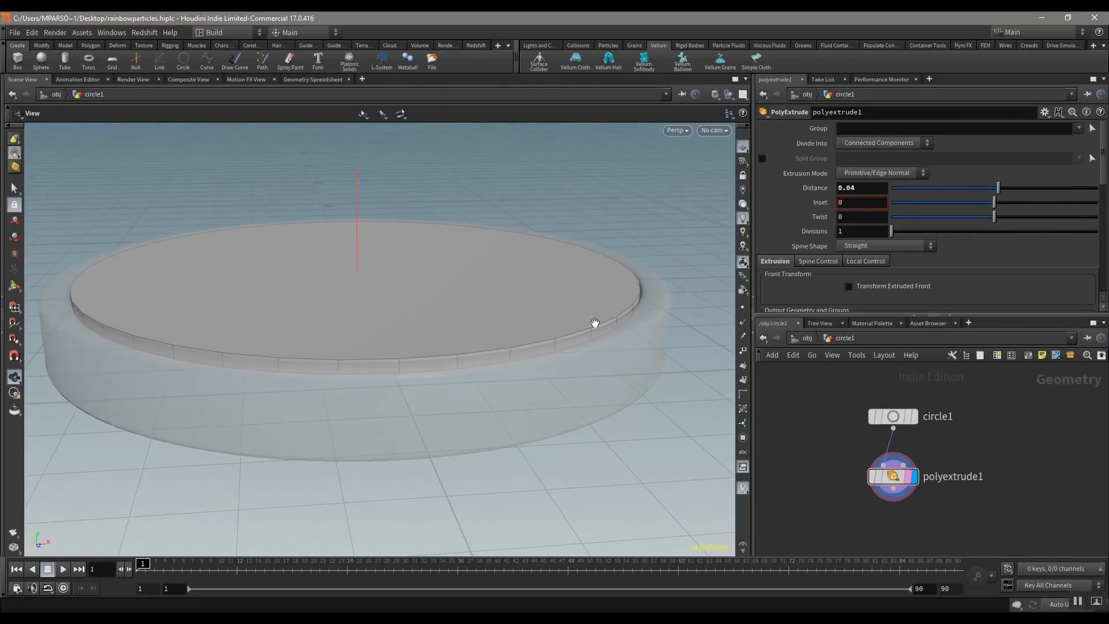
left_click_drag(429, 363, 209, 434)
left_click_drag(367, 320, 439, 347)
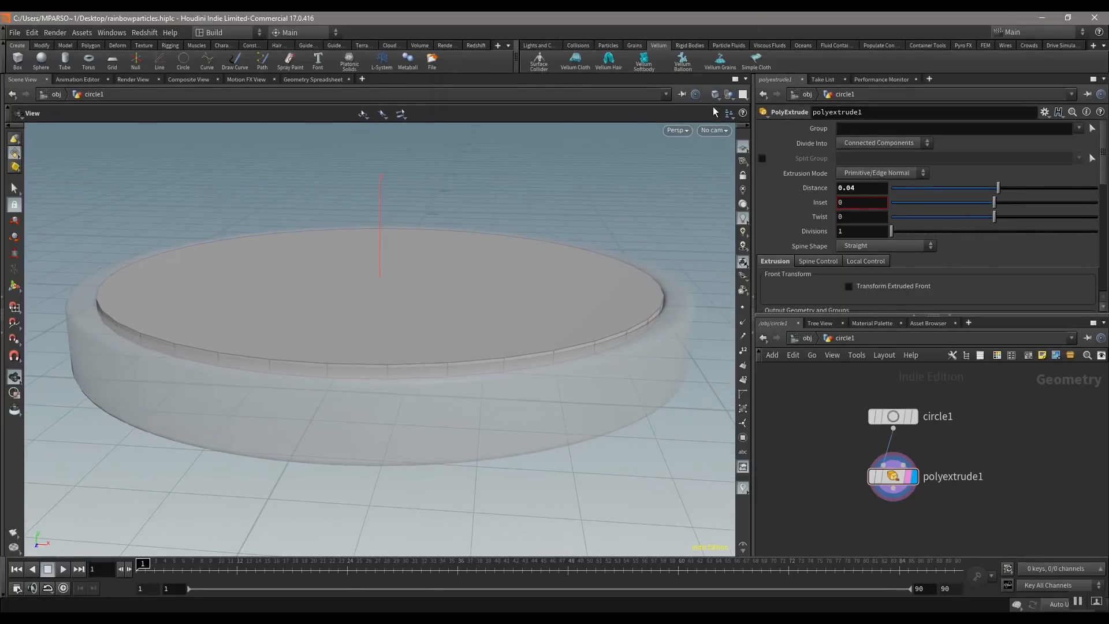
- Switch the viewport shading to Hidden Line Invisible, then to Wireframe Ghost, to inspect the disc's depth inside the pan
left_click(715, 95)
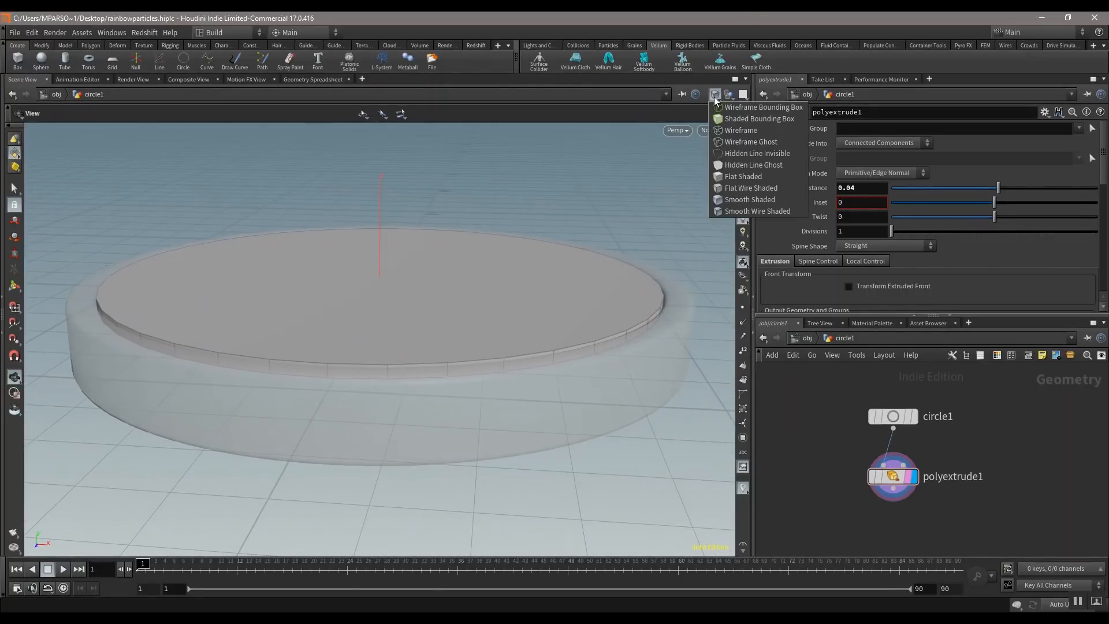
left_click(764, 156)
mouse_move(407, 313)
left_mouse_down()
mouse_move(428, 289)
mouse_move(451, 305)
mouse_move(391, 356)
mouse_move(410, 372)
mouse_move(466, 324)
mouse_move(361, 345)
mouse_move(411, 332)
mouse_move(391, 314)
mouse_move(404, 300)
left_mouse_up()
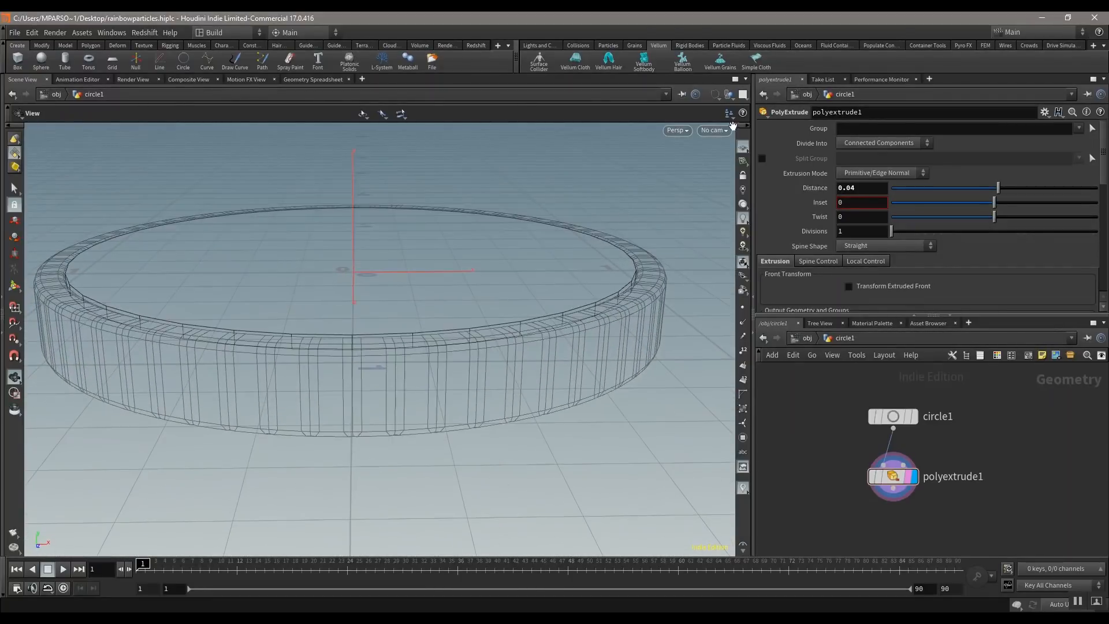
left_click(717, 96)
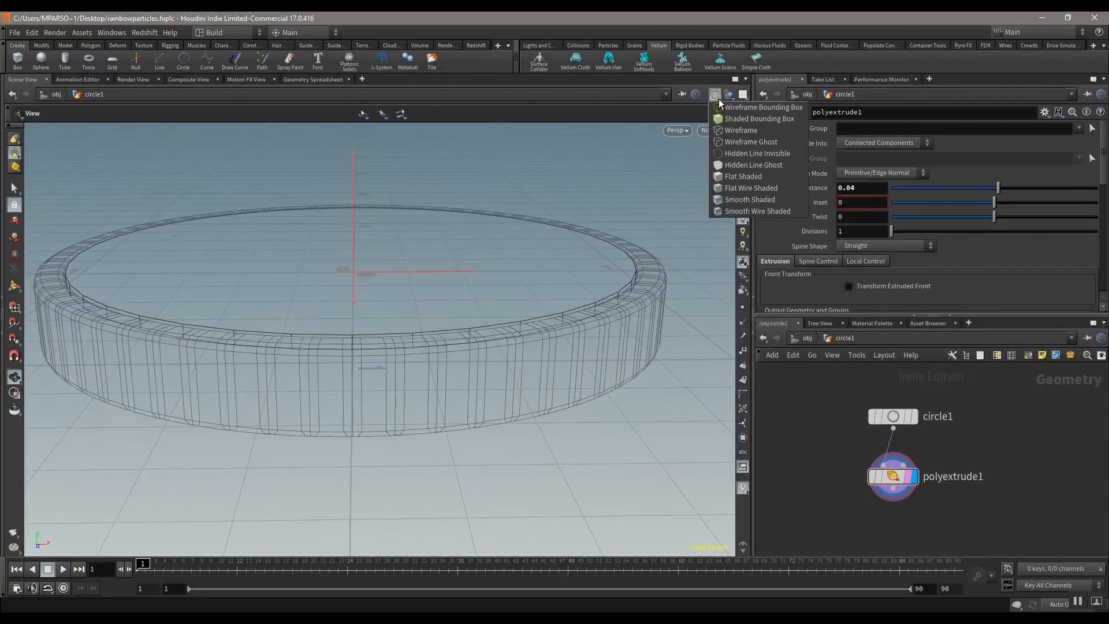
left_click(751, 142)
mouse_move(384, 396)
left_mouse_down()
mouse_move(396, 366)
mouse_move(419, 367)
mouse_move(391, 377)
left_mouse_up()
- Set polyextrude1's extrusion distance to 0.06 and check the disc's thickness against the pan
left_click(893, 476)
left_click(851, 189)
type("6")
key("Return")
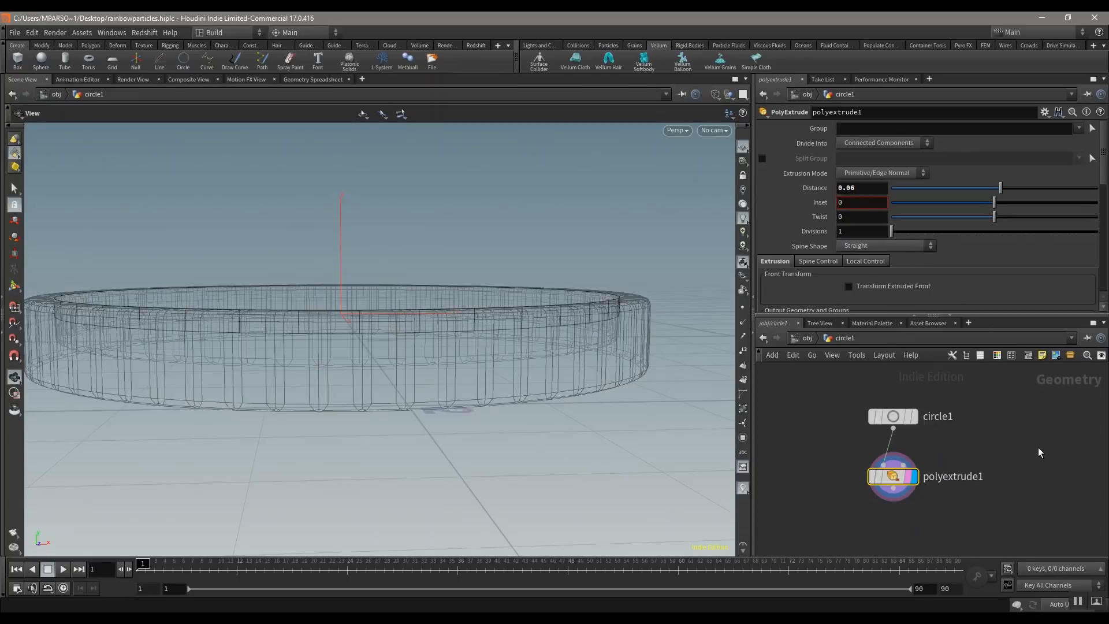
left_click_drag(400, 333, 416, 320, "alt")
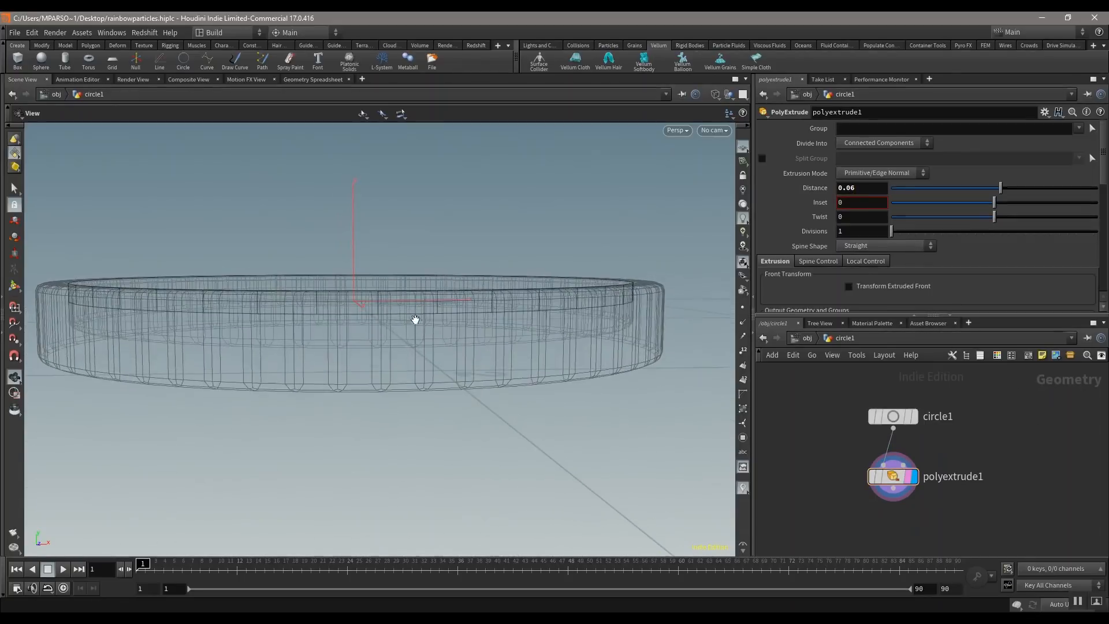
left_click(899, 420)
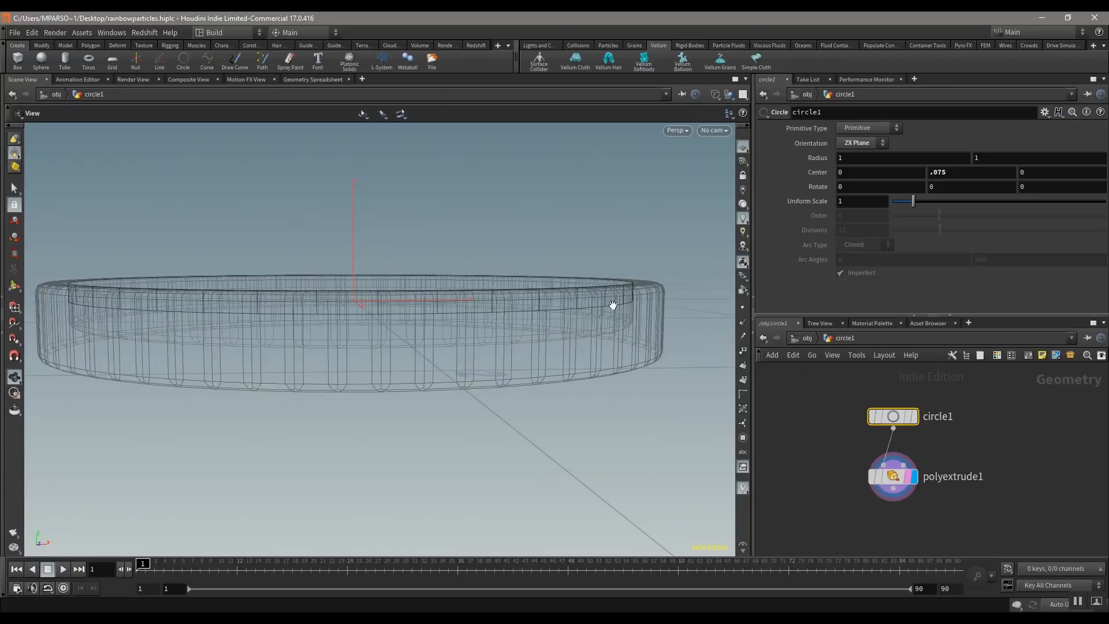
left_click_drag(465, 305, 458, 314, "alt")
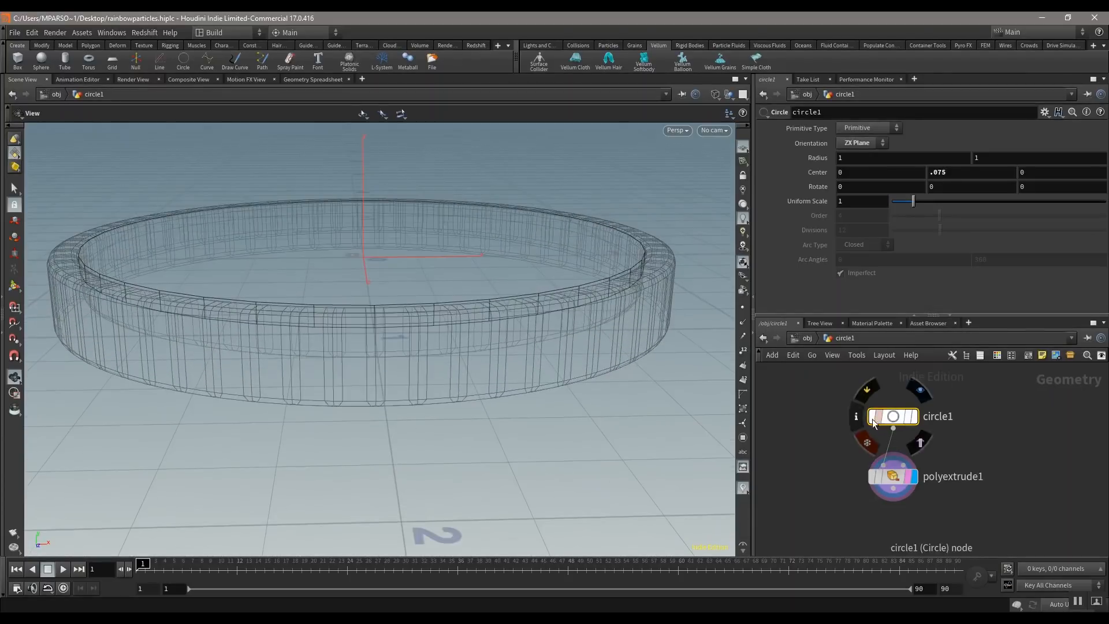
middle_click_drag(827, 400, 814, 390)
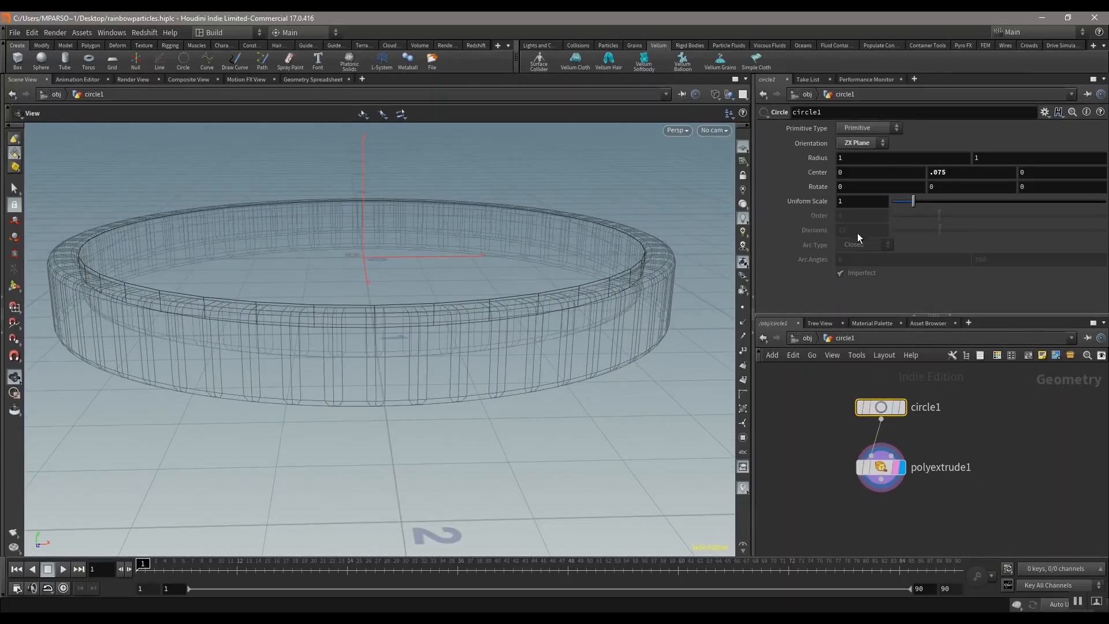
- Set polyextrude1's extrusion distance to 0.1 and inspect how deep the disc sits in the pan
left_click(884, 469)
double_click(849, 189)
type("`")
key("Return")
left_click_drag(505, 320, 495, 396)
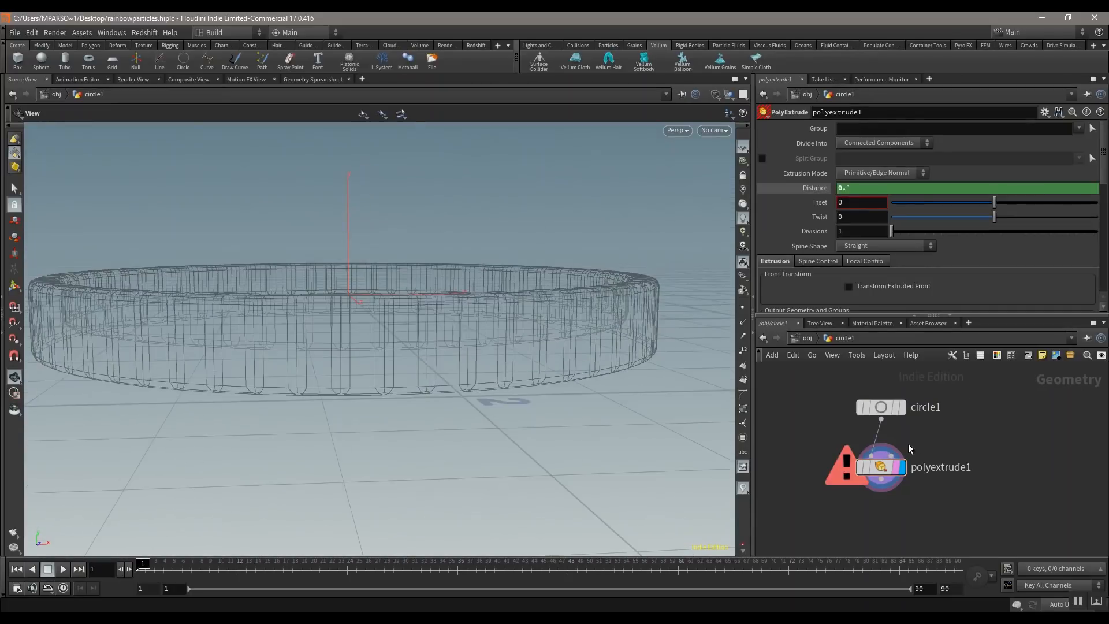
mouse_move(880, 465)
left_click(872, 189)
type("0.1")
key("Return")
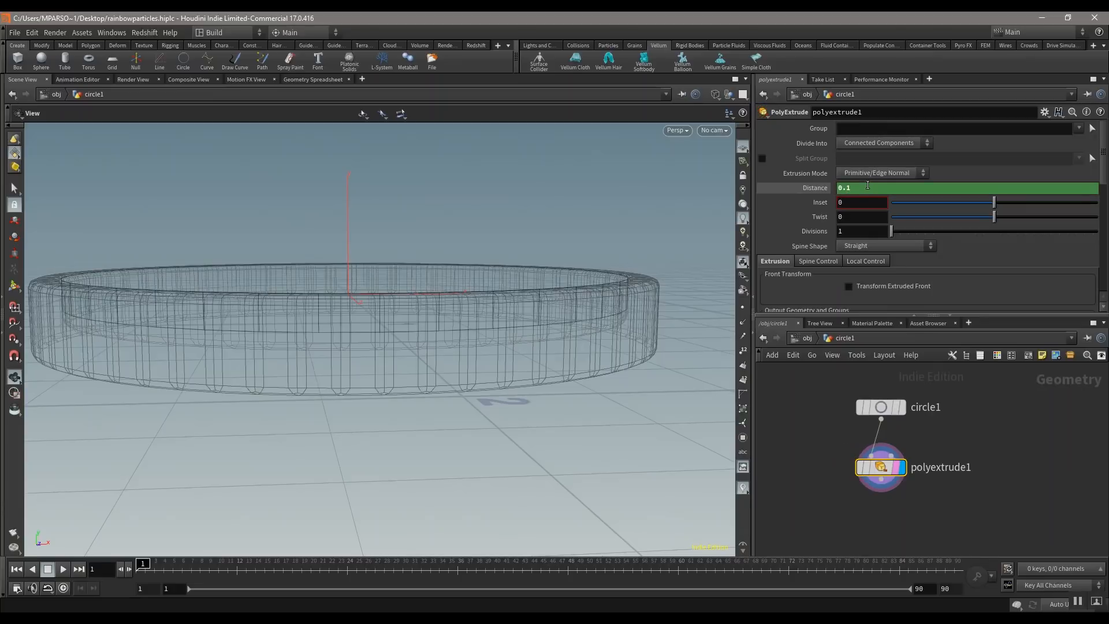
left_click_drag(487, 305, 517, 250)
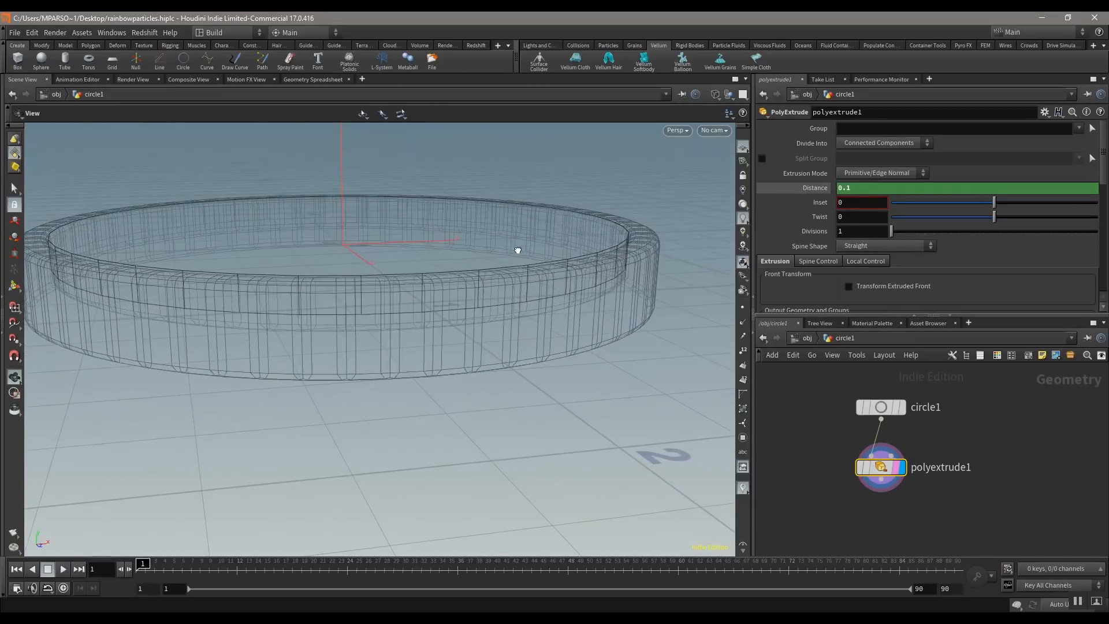
- Set polyextrude1's extrusion distance to 0.12 and check the disc's fit in the pan
left_click(859, 187)
key("Return")
left_click_drag(574, 288, 547, 294)
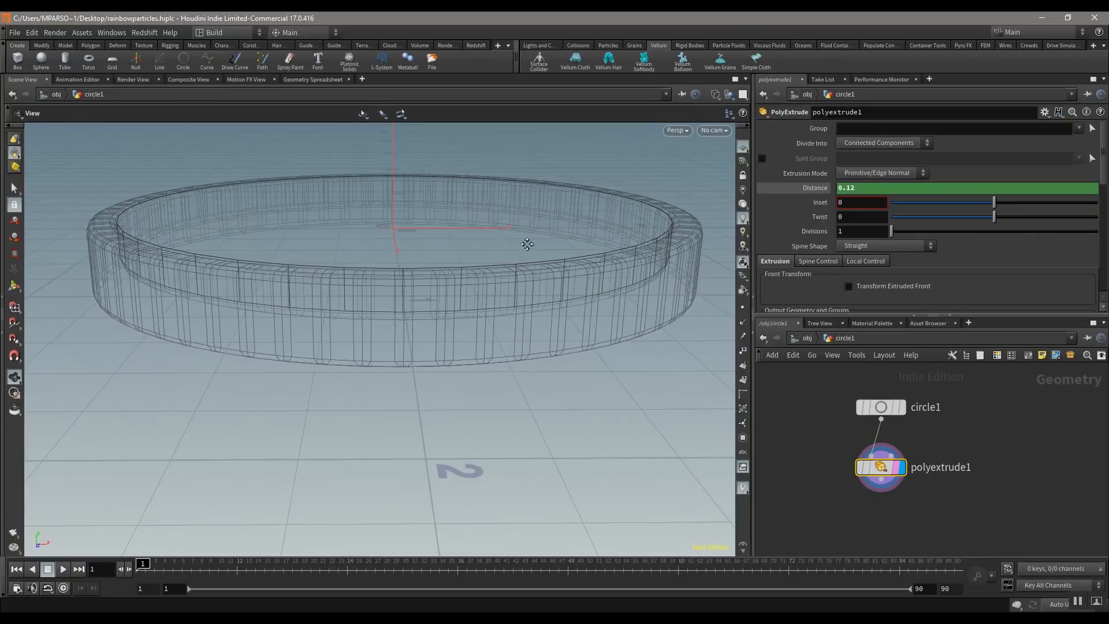
left_click_drag(527, 240, 621, 228)
- Raise the disc above the pan's rim by setting circle1's center Y to 0.1
left_click(870, 434)
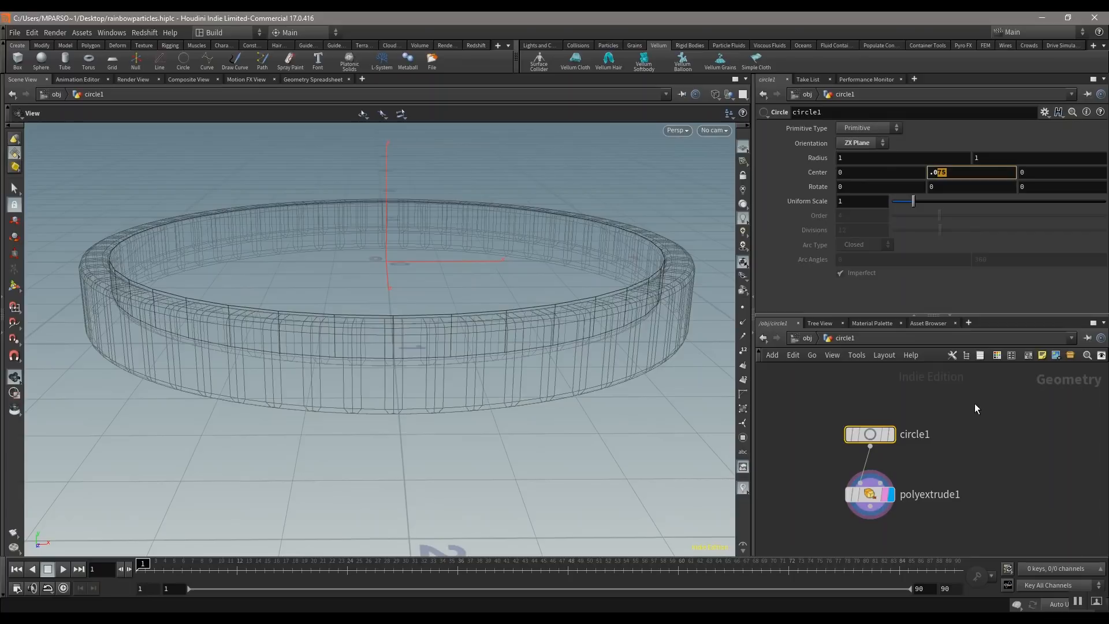
key("Return")
left_click_drag(366, 385, 572, 251)
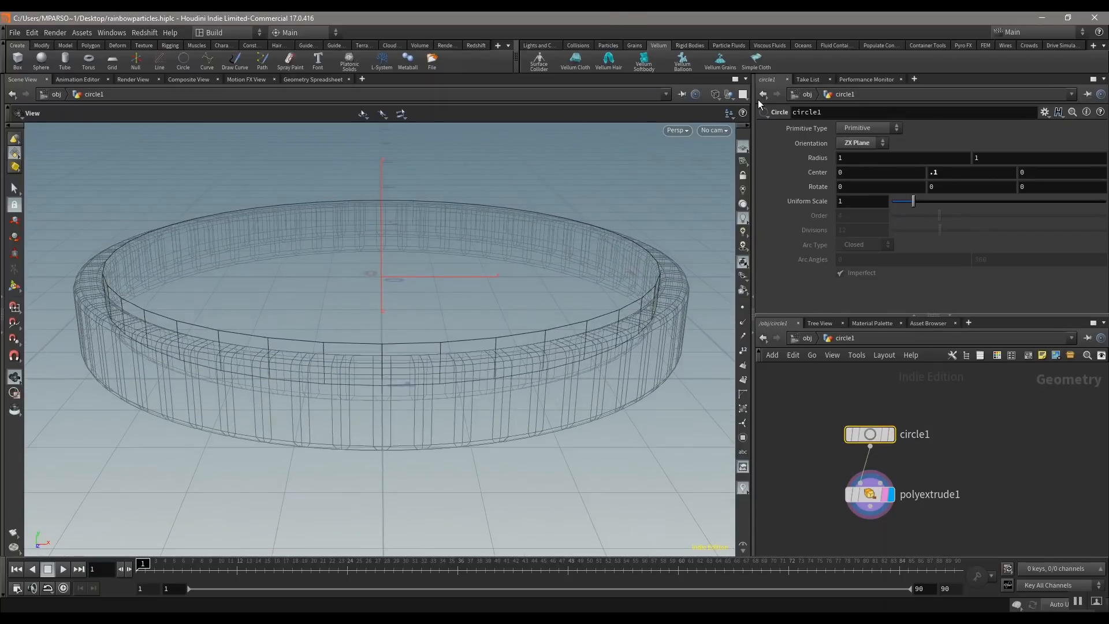
- Change the viewport shading to Smooth Shaded, settle on Smooth Wire Shaded, and inspect the raised disc
left_click(716, 97)
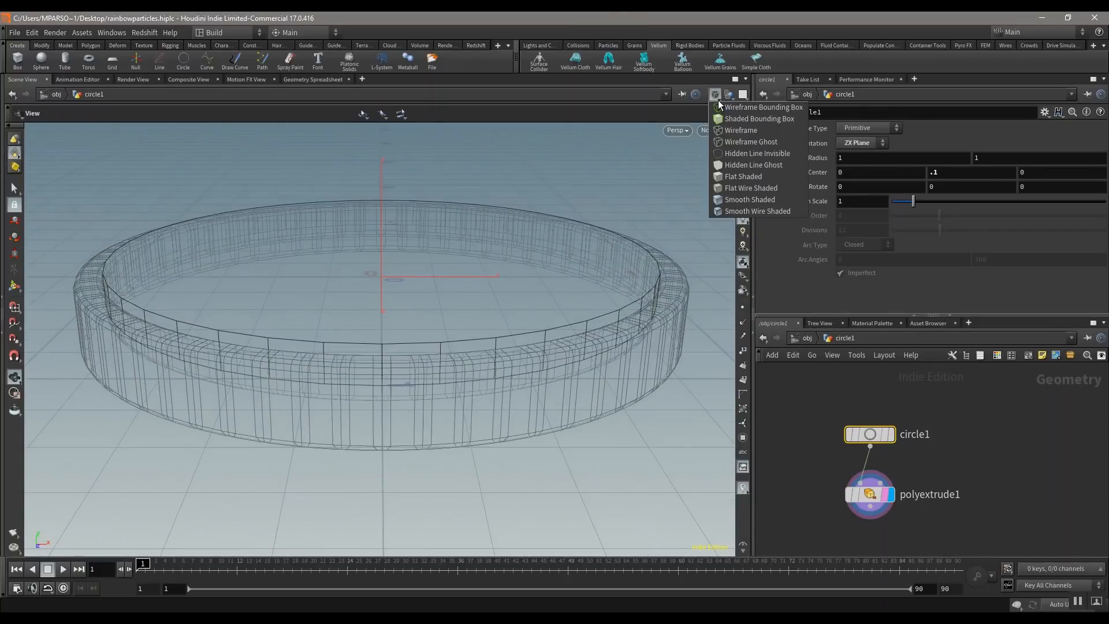
left_click(744, 200)
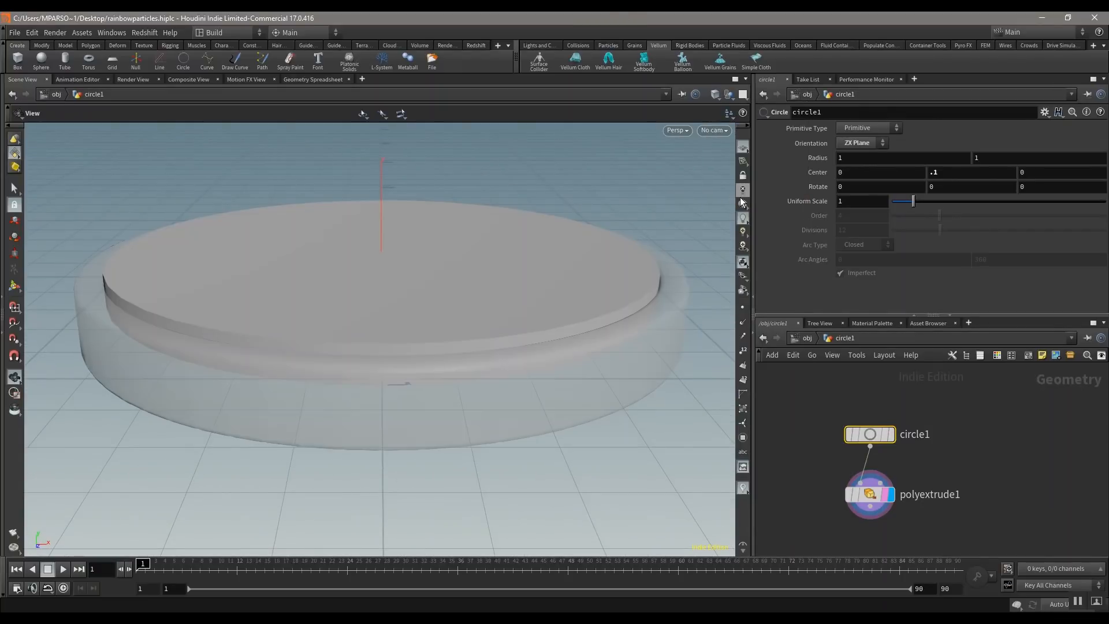
left_click(717, 97)
left_click(755, 210)
right_click_drag(548, 239, 535, 250)
middle_click_drag(511, 244, 501, 298)
left_click_drag(513, 339, 491, 328)
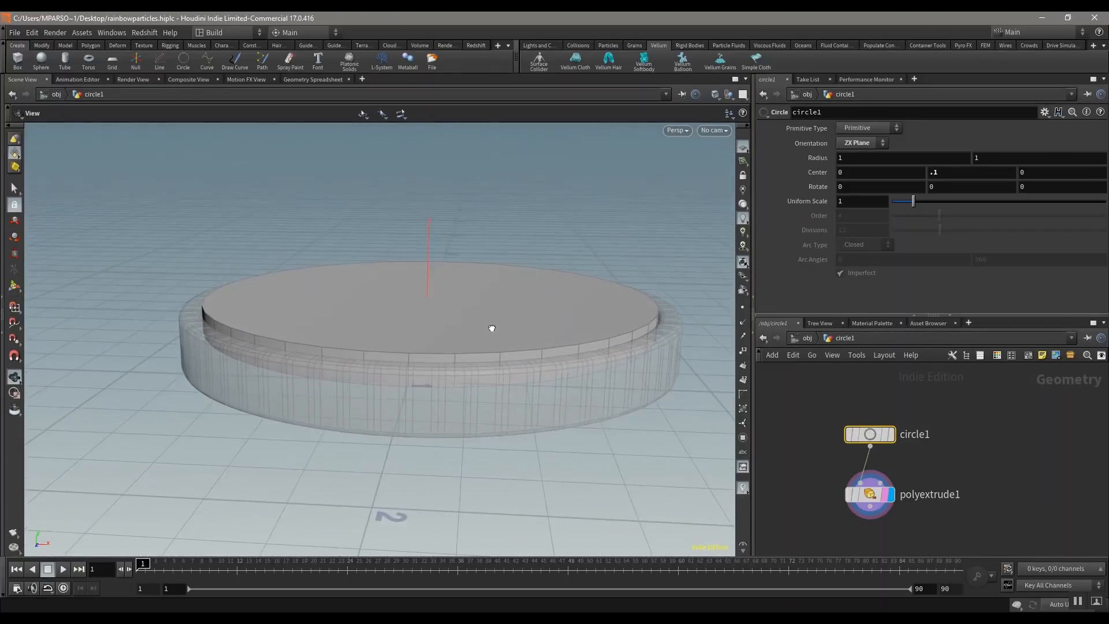
- Add a PolyBevel node below polyextrude1, fed by its output, and make it the displayed node
middle_click_drag(952, 532, 931, 476)
key("Tab")
type("polybe")
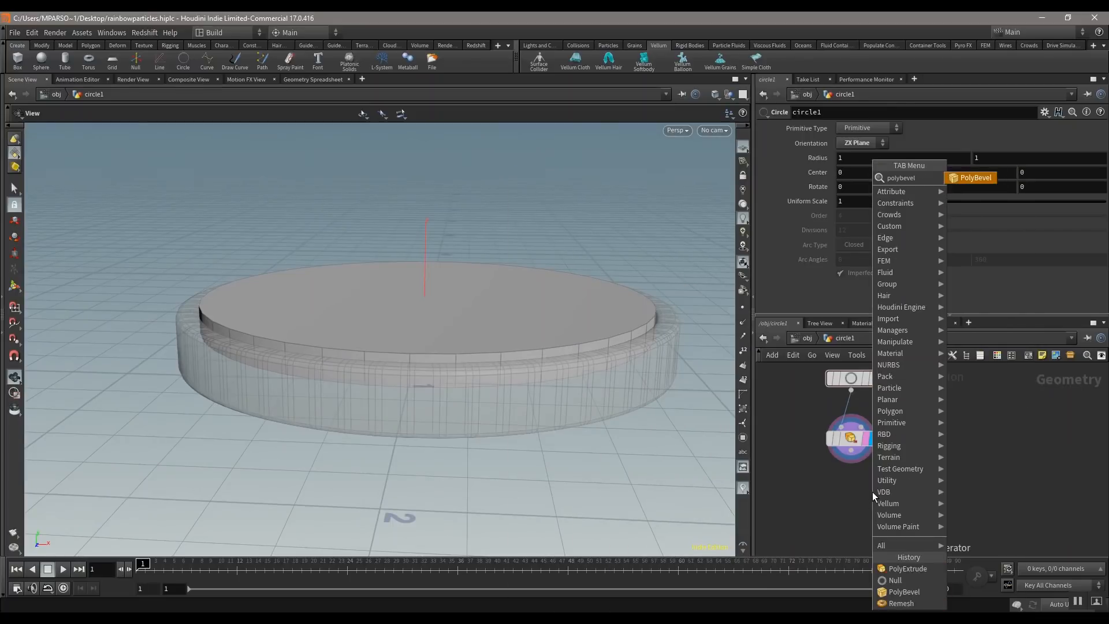
key("Return")
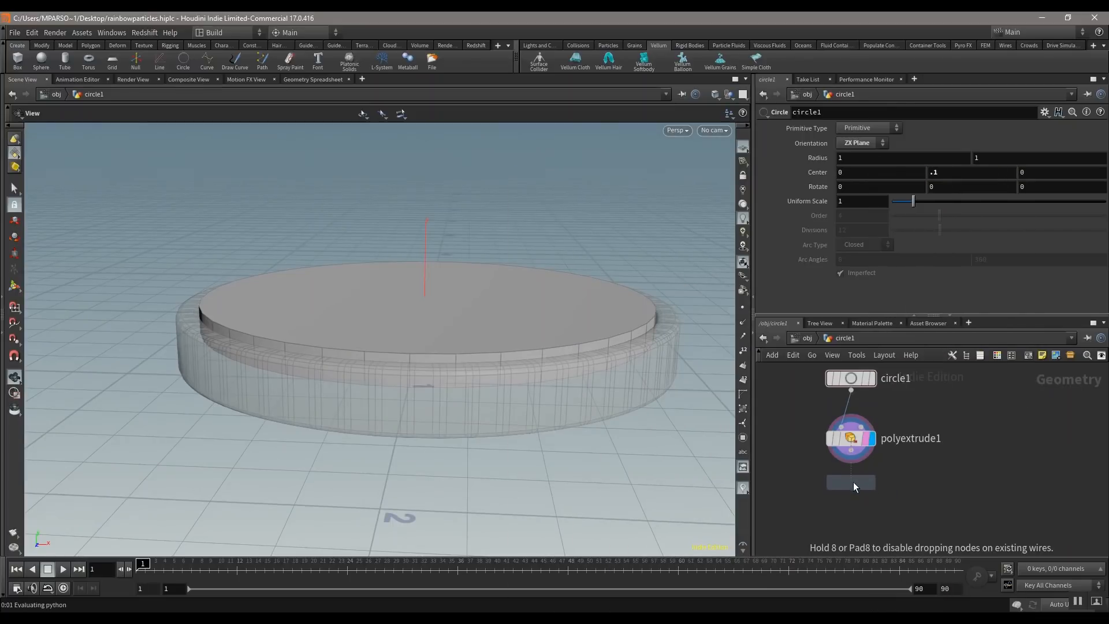
left_click(854, 480)
scroll(889, 462, "up", 2)
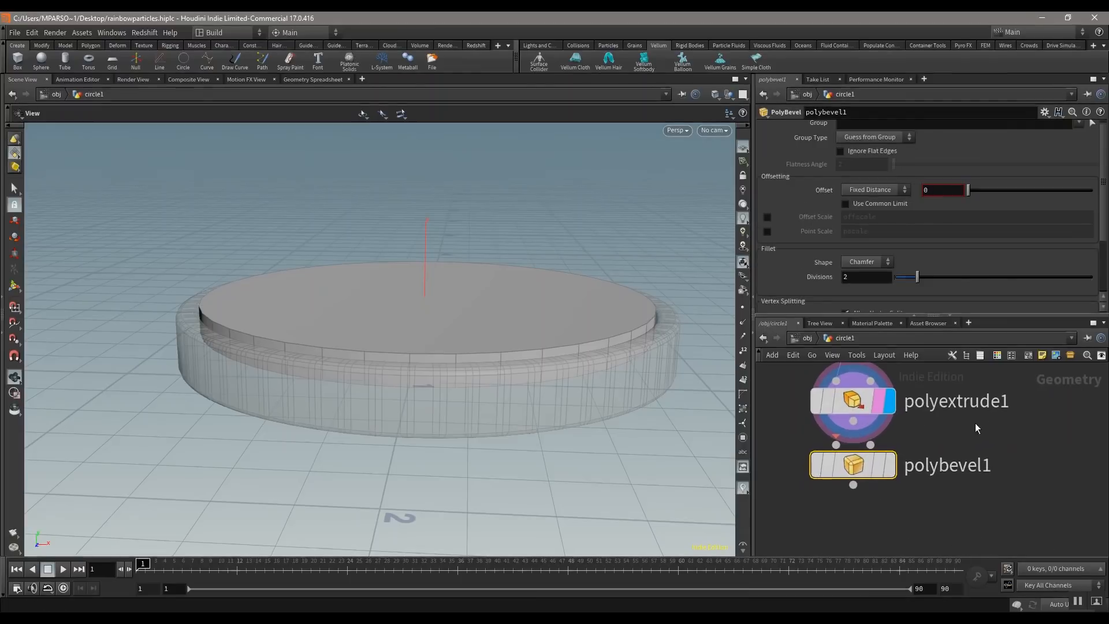
middle_click_drag(1008, 449, 1010, 403)
scroll(1009, 403, "up", 2)
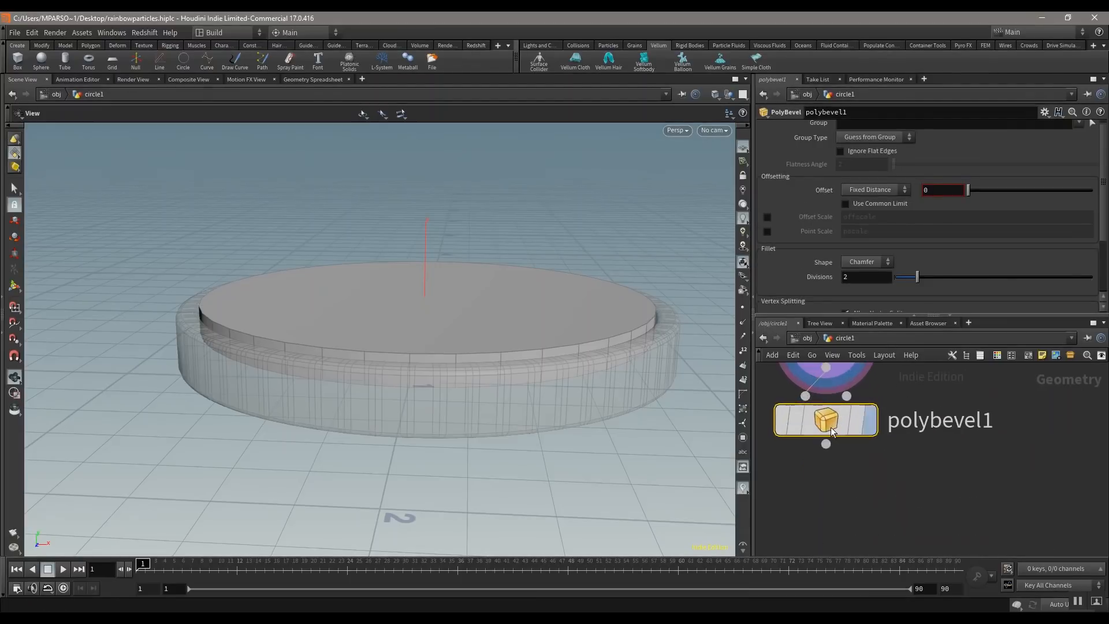
left_click_drag(836, 426, 840, 474)
middle_click_drag(910, 415, 941, 380)
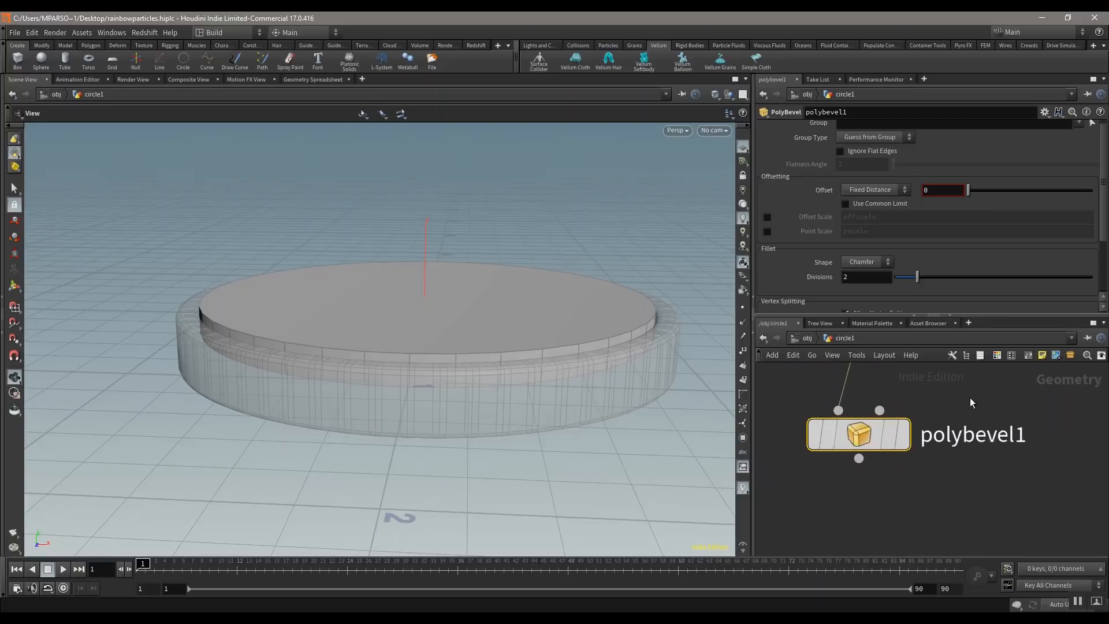
middle_click_drag(928, 438, 927, 446)
mouse_move(838, 439)
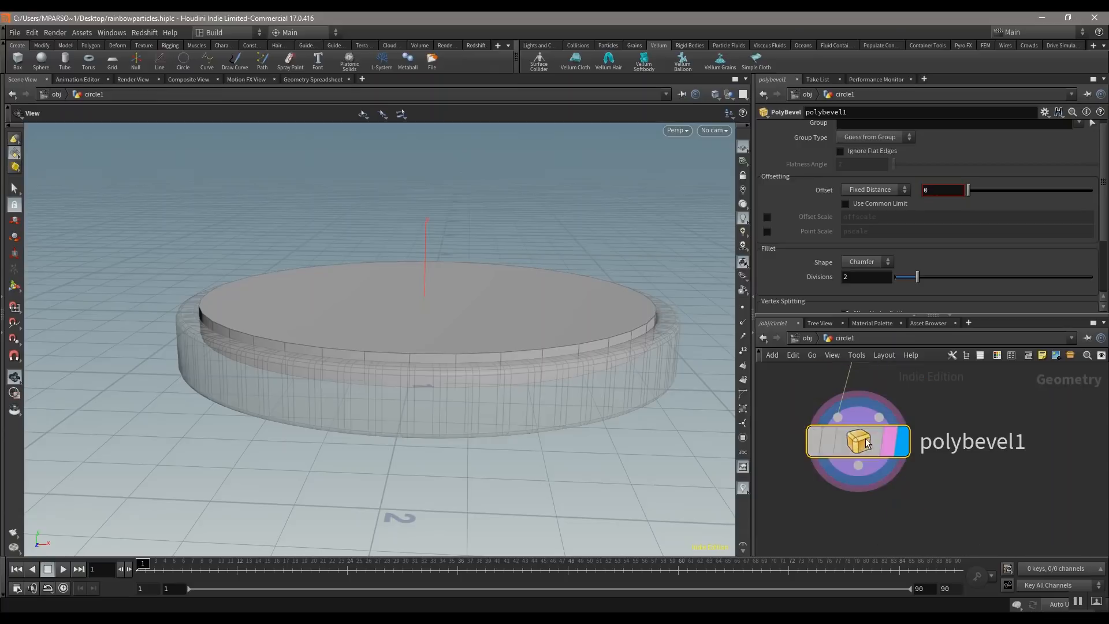
- Set polybevel1's offset to 0.01 and disable Allow Vertex Splits
left_click_drag(969, 193, 971, 195)
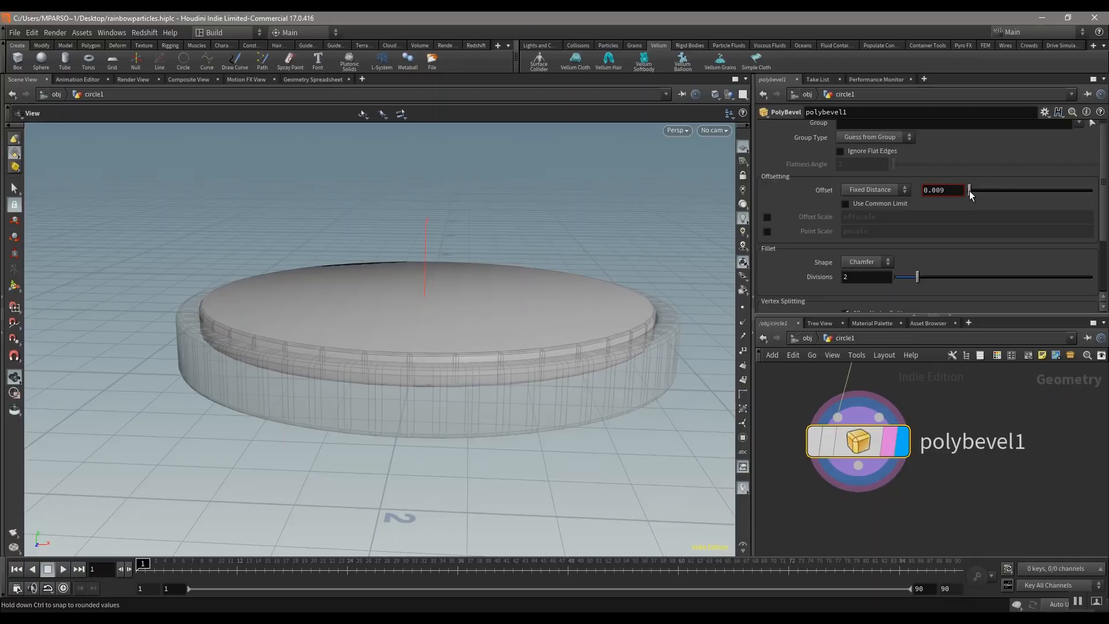
type("1")
key("Return")
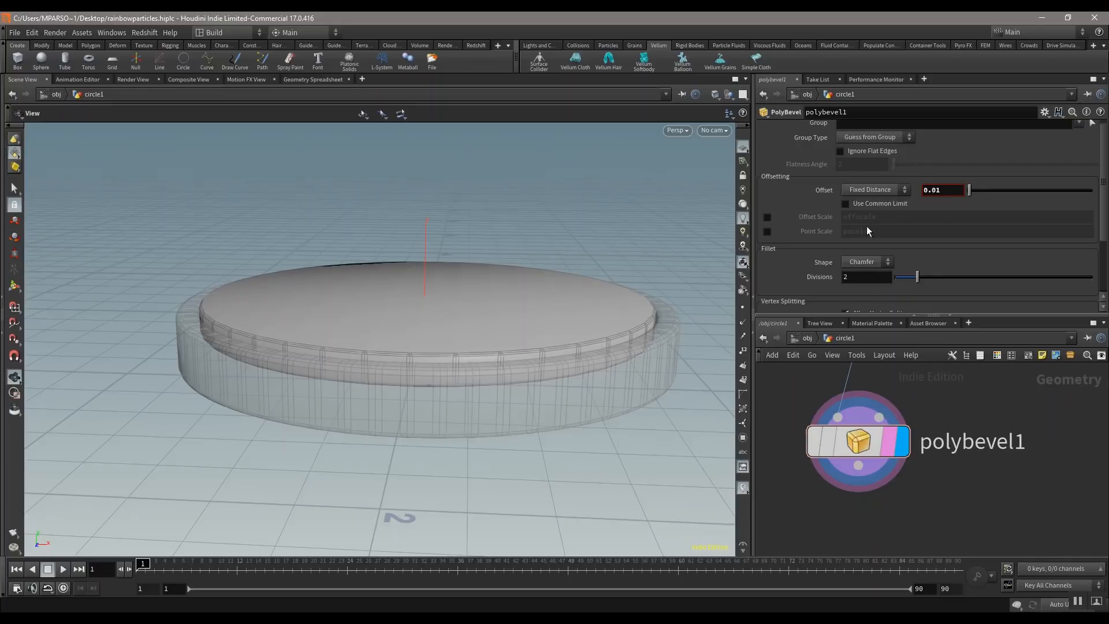
left_click_drag(1104, 201, 1104, 230)
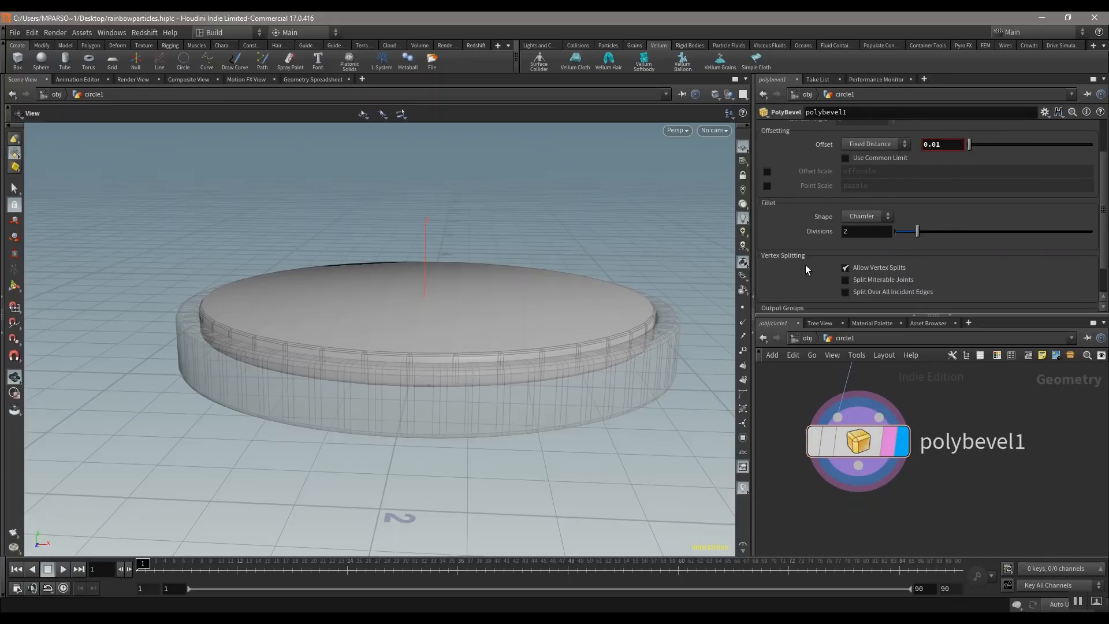
left_click(846, 268)
left_click_drag(559, 272, 406, 331, "alt")
- Try a Smooth node connected below polybevel1 and display it to see its effect on the disc
middle_click_drag(878, 532, 875, 487)
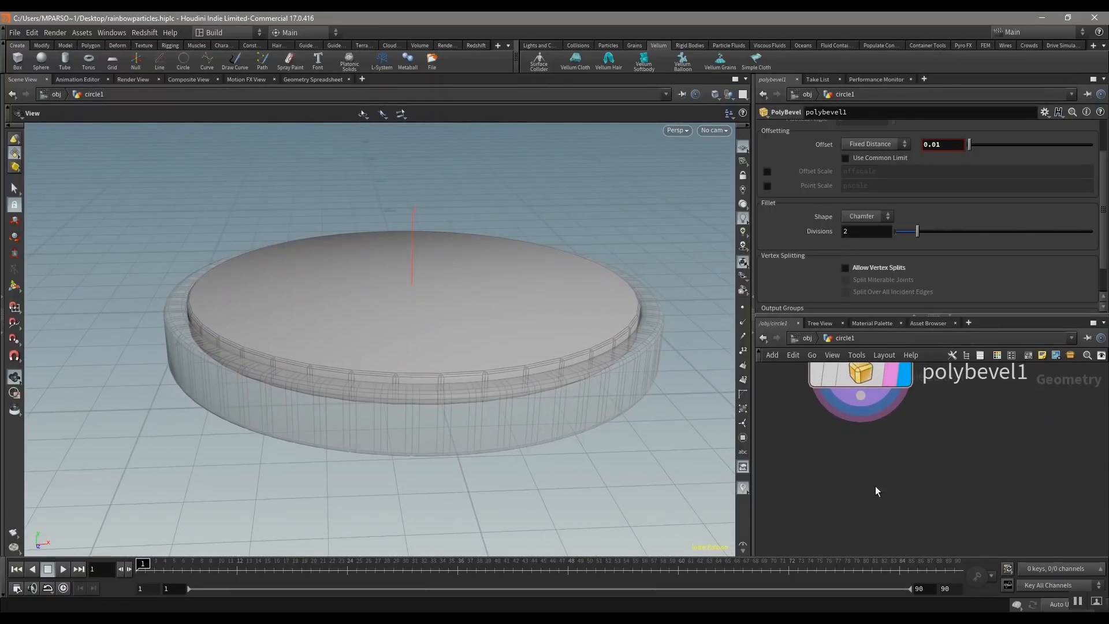
key("Tab")
type("smooth")
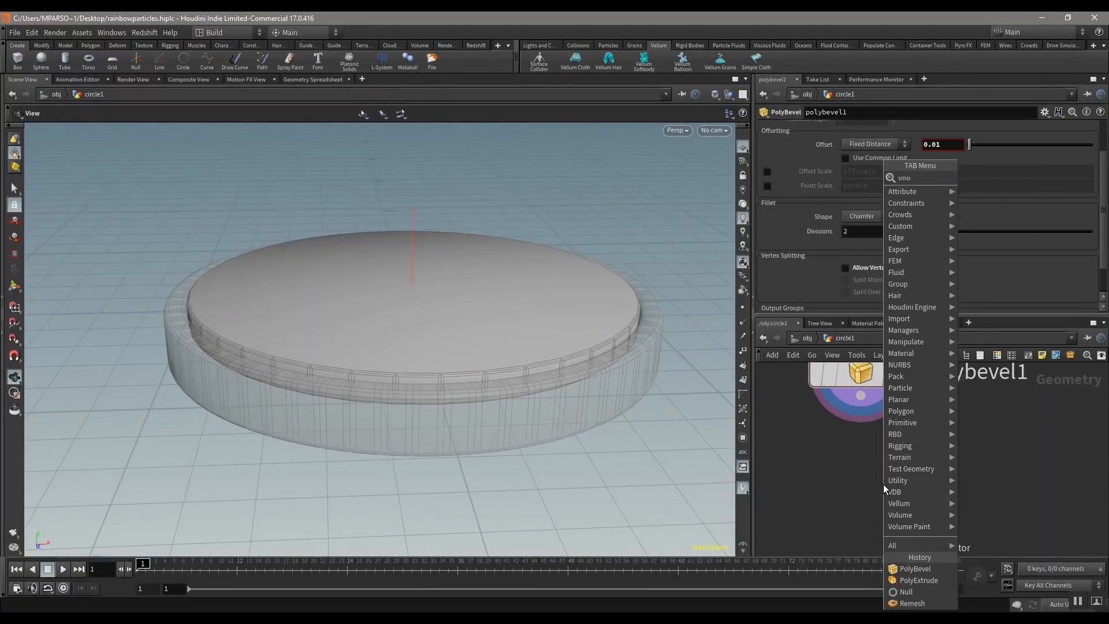
key("Return")
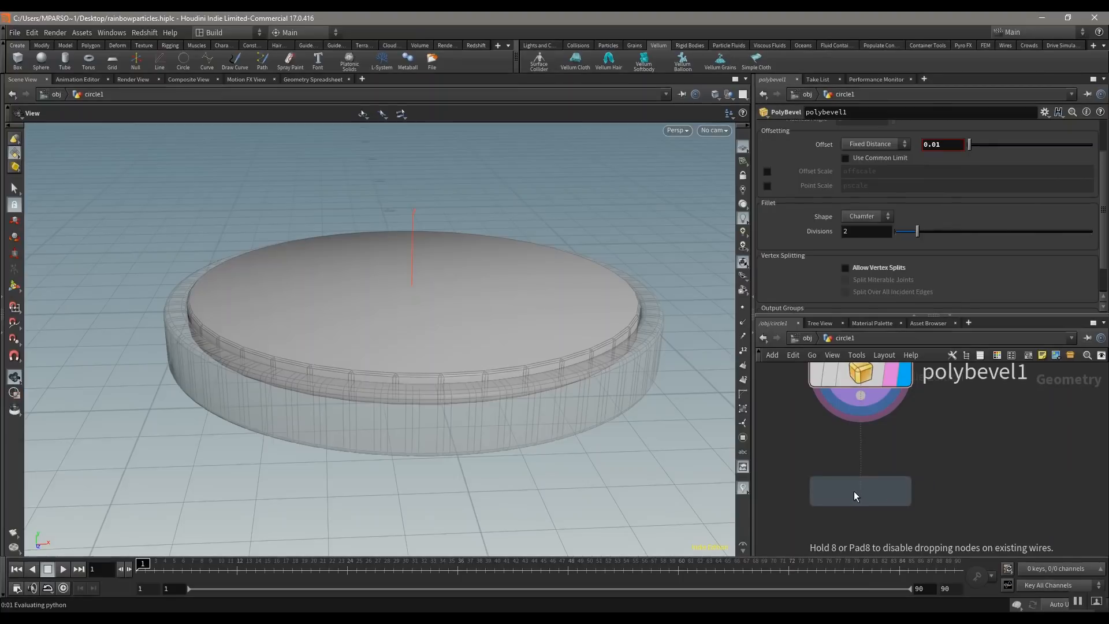
left_click(855, 492)
left_click(869, 403)
left_click(872, 497)
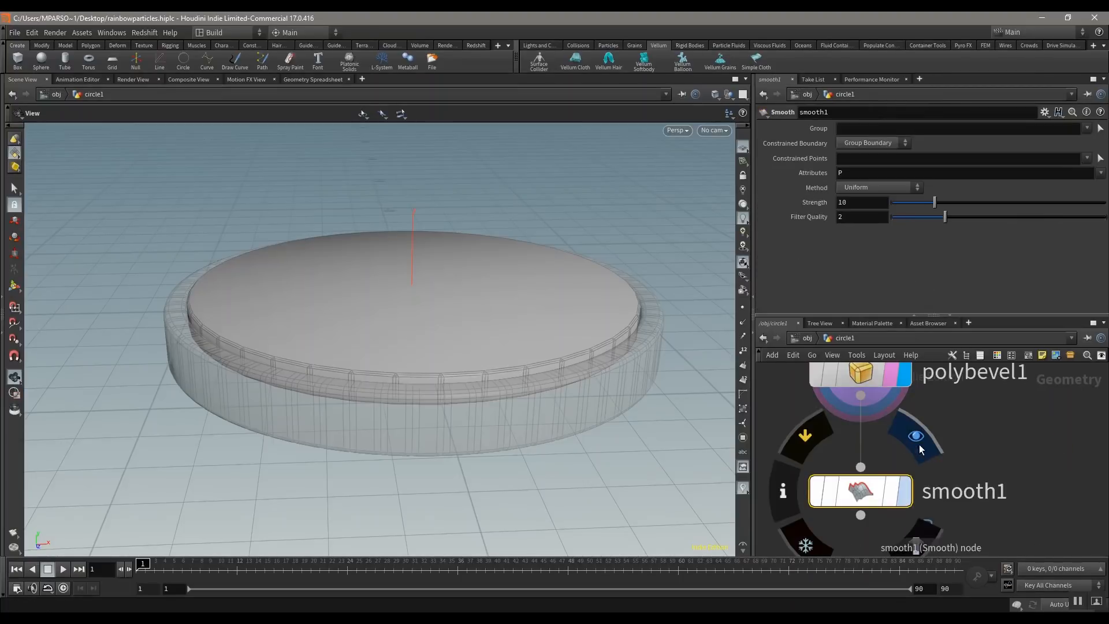
middle_click_drag(986, 498, 975, 438)
left_click(897, 484)
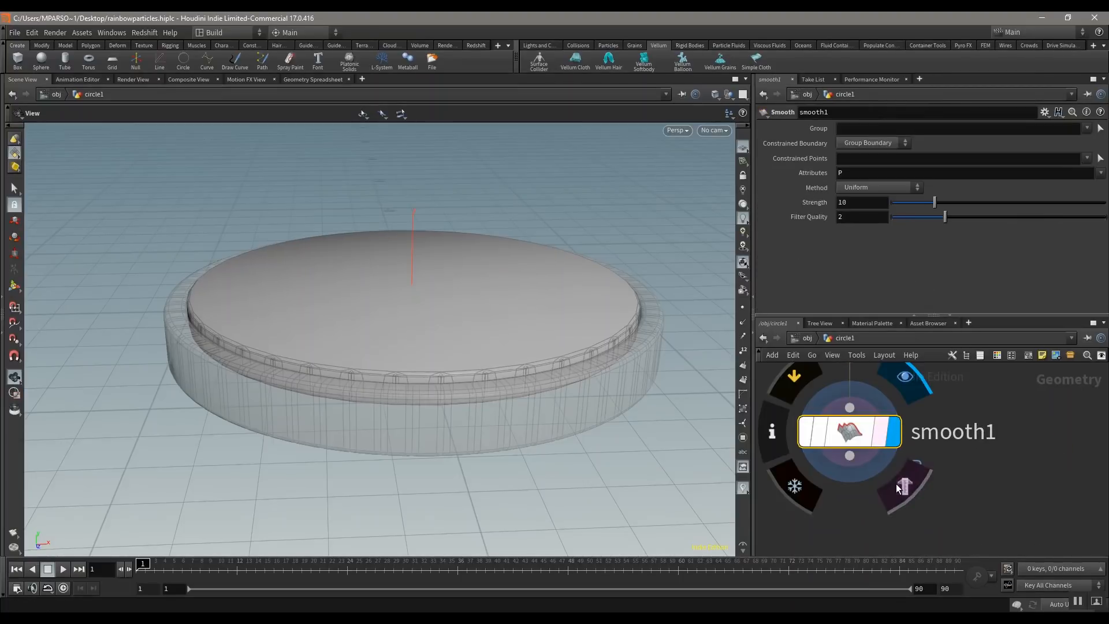
- Delete the Smooth node from the network
left_click_drag(868, 437, 878, 480)
left_click_drag(1101, 404, 770, 525)
key("Delete")
- Place a Null node below polybevel1 in the network
scroll(809, 480, "down", 3)
middle_click_drag(834, 472, 875, 491)
scroll(874, 492, "up", 3)
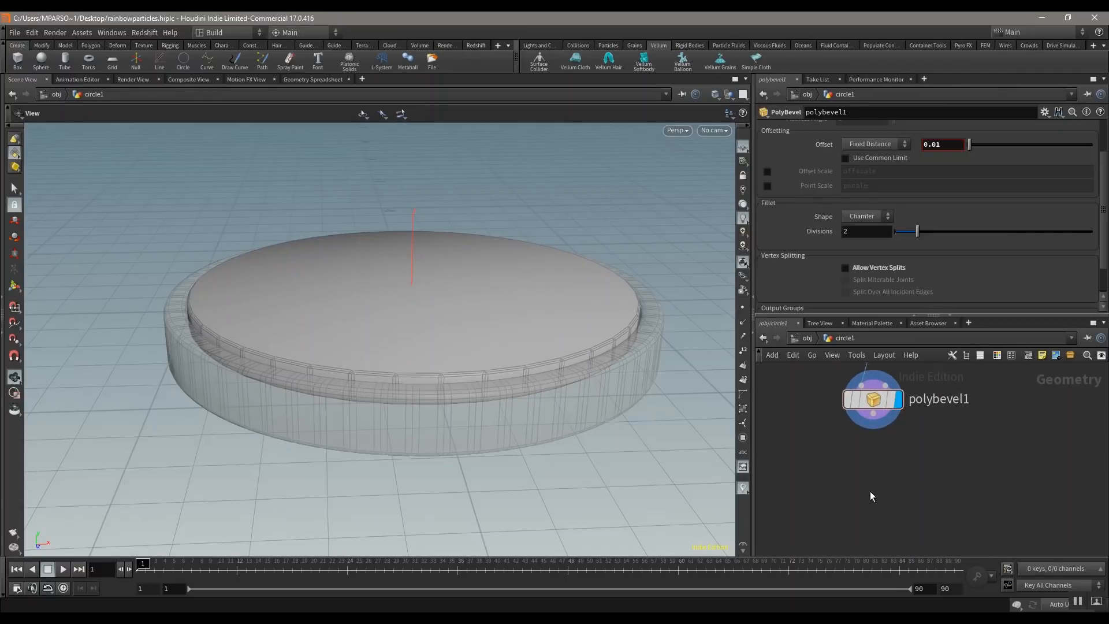
key("Tab")
type("null")
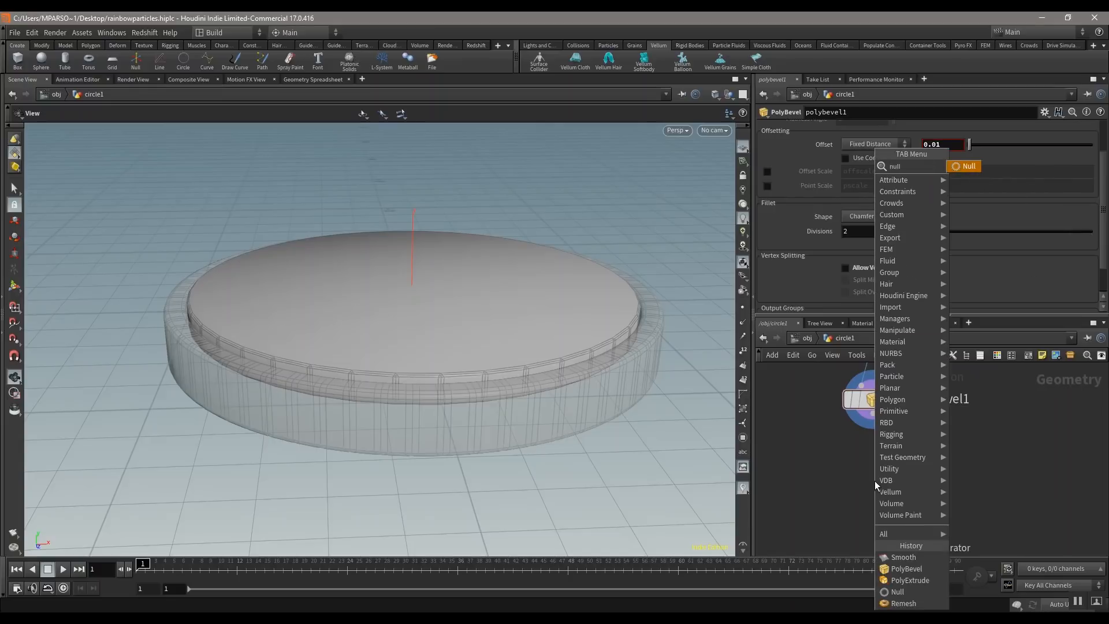
key("Return")
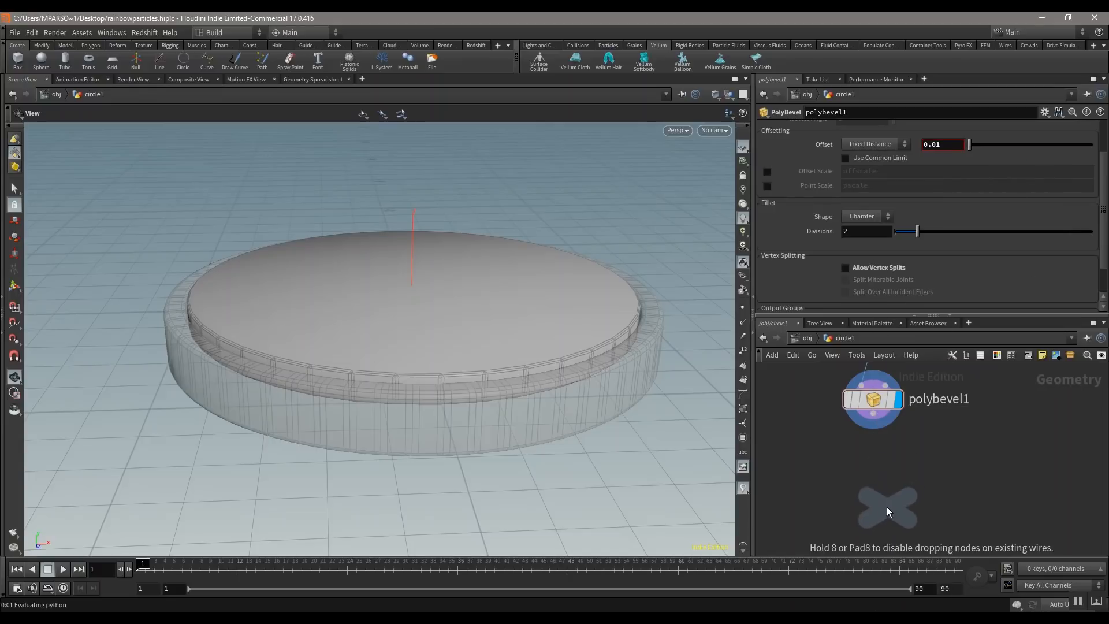
left_click(877, 509)
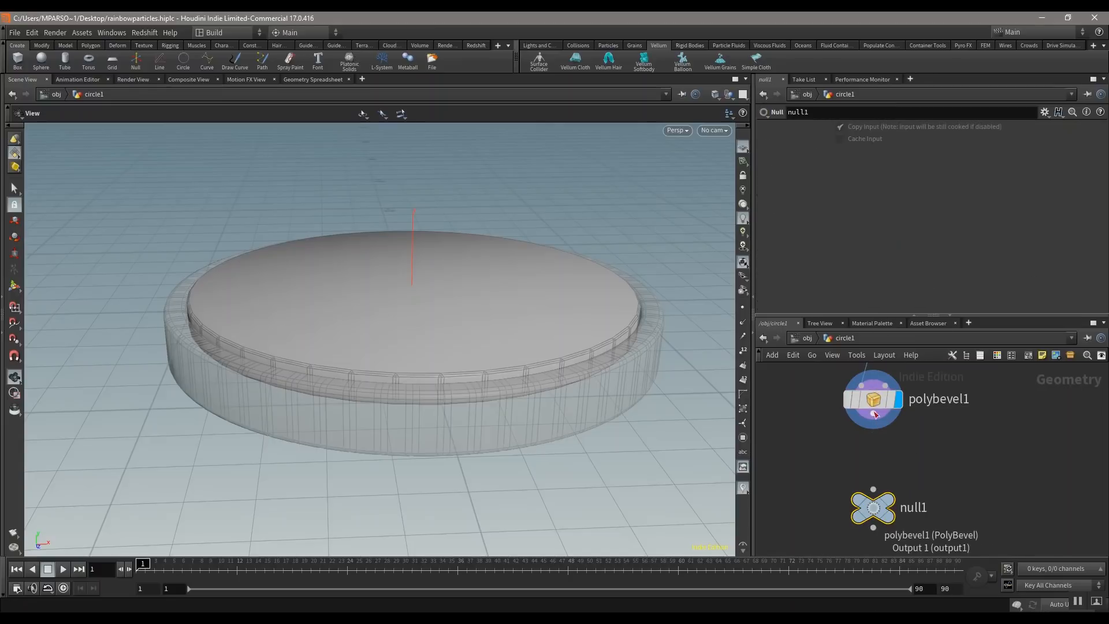
- Rename the Null node below polybevel1 to Rainbow_Particles_OUT and make it the displayed node
double_click(925, 508)
type("Rain")
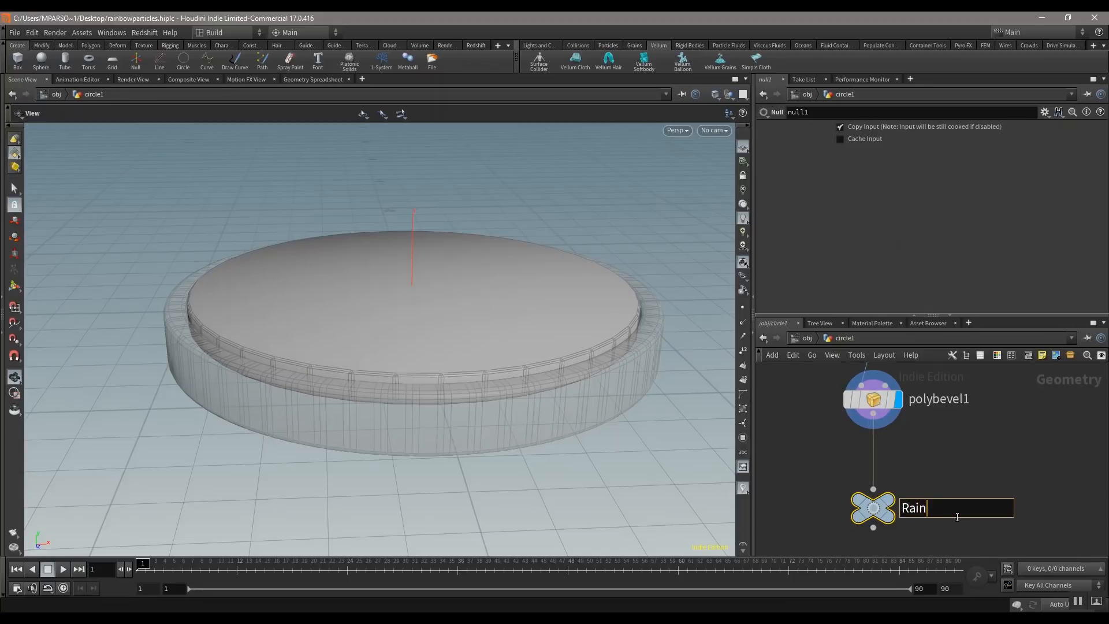
type("bow_Particles_OUT")
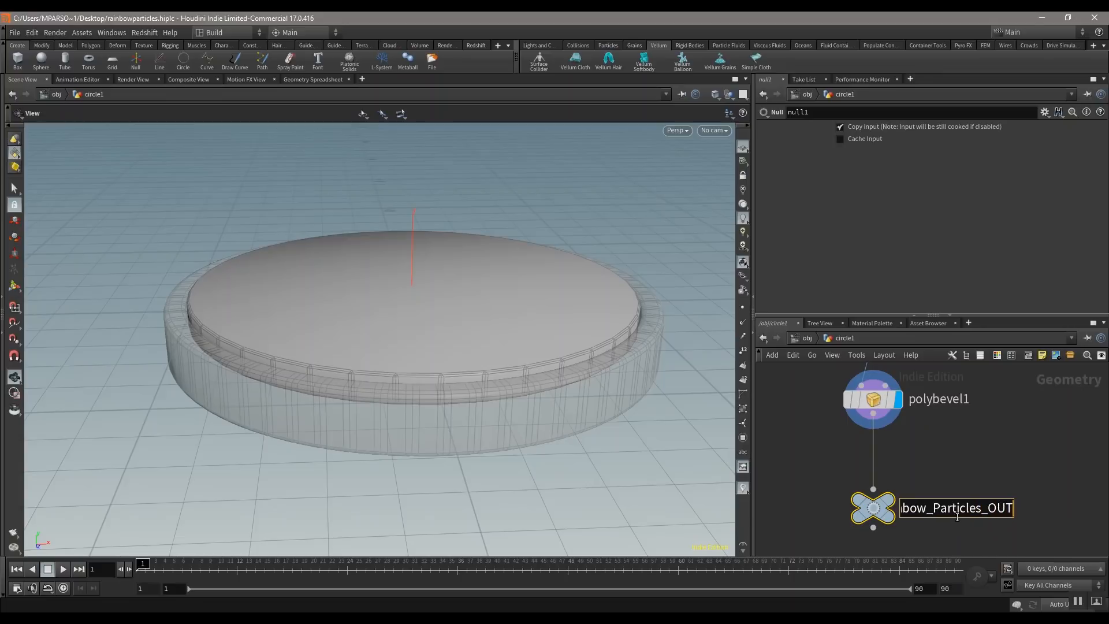
key("Return")
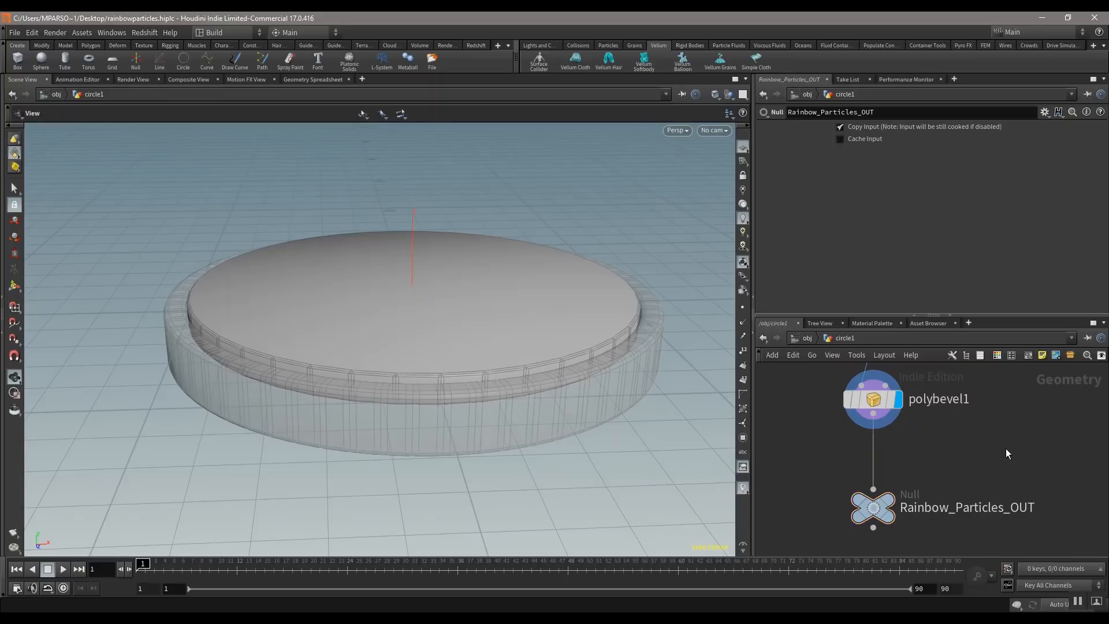
mouse_move(885, 484)
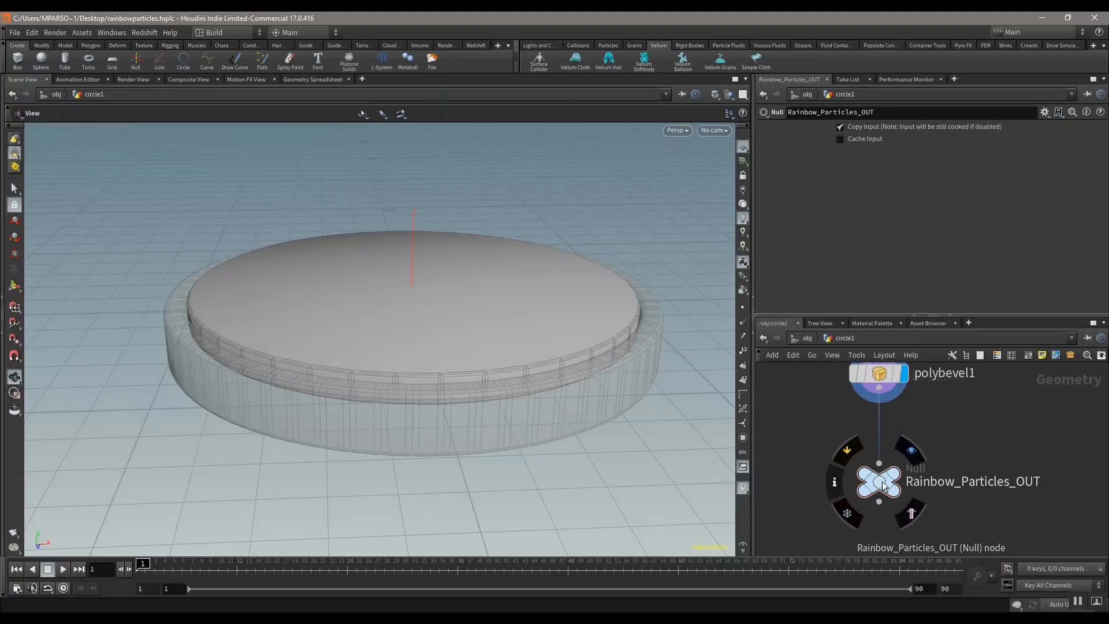
left_click(912, 453)
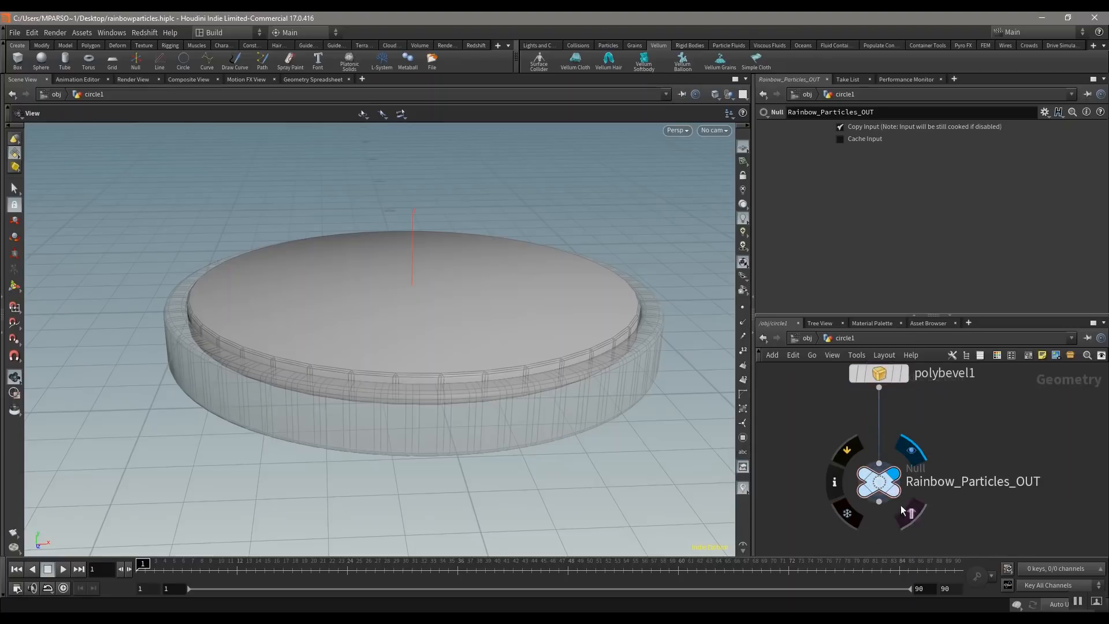
- Return to the object level and examine how the disc sits inside the collider
left_click(808, 338)
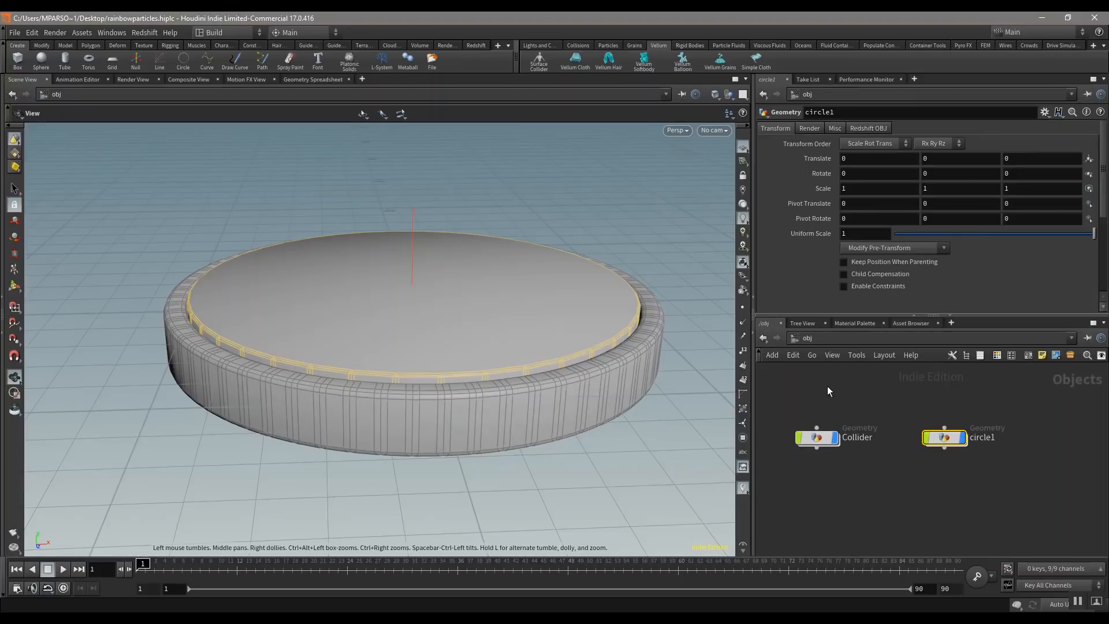
left_click_drag(531, 251, 497, 339)
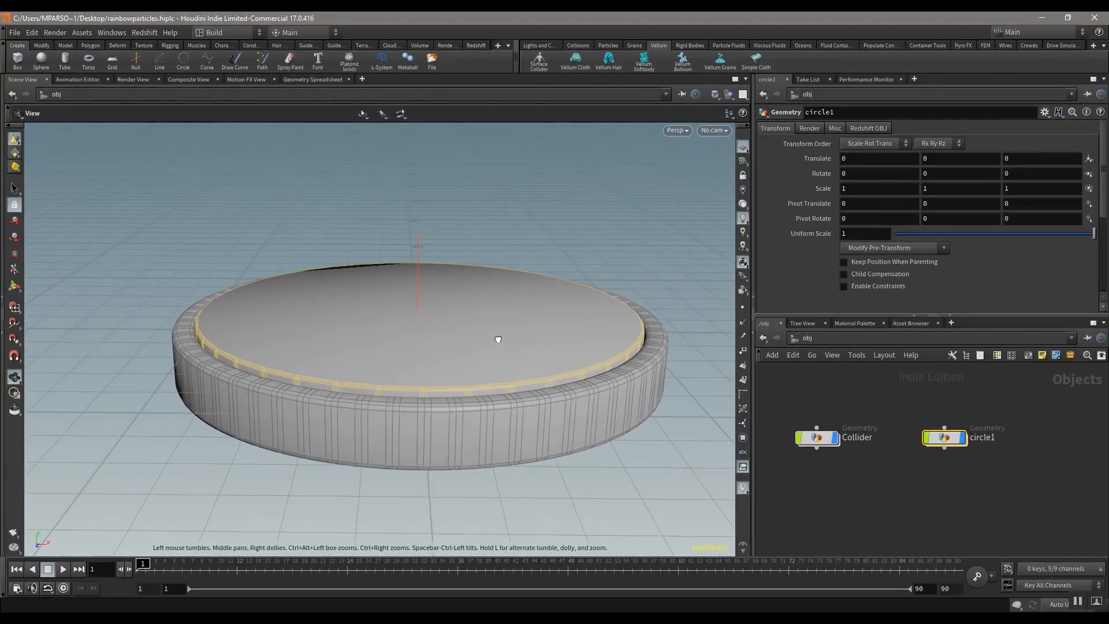
middle_click_drag(510, 279, 475, 309)
left_click_drag(475, 309, 504, 305)
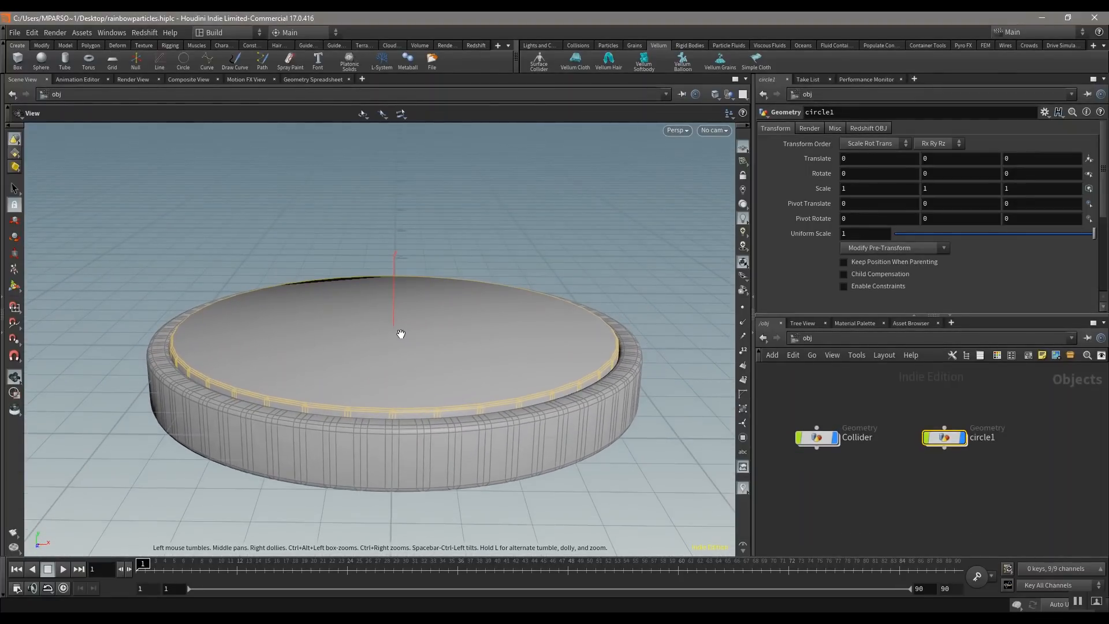
middle_click_drag(402, 333, 397, 318)
mouse_move(408, 243)
middle_mouse_down()
mouse_move(417, 253)
mouse_move(423, 240)
middle_mouse_up()
scroll(417, 260, "down", 2)
- Move the Collider and circle1 object nodes closer together in the network
middle_click_drag(894, 400, 889, 393)
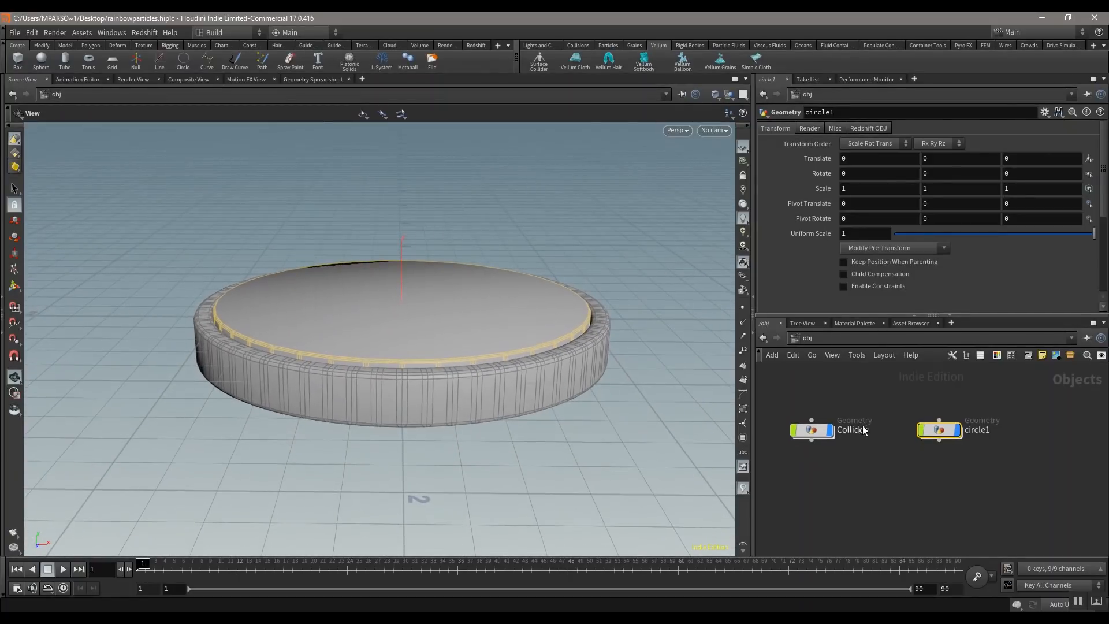
left_click_drag(811, 433, 842, 433)
left_click(872, 390)
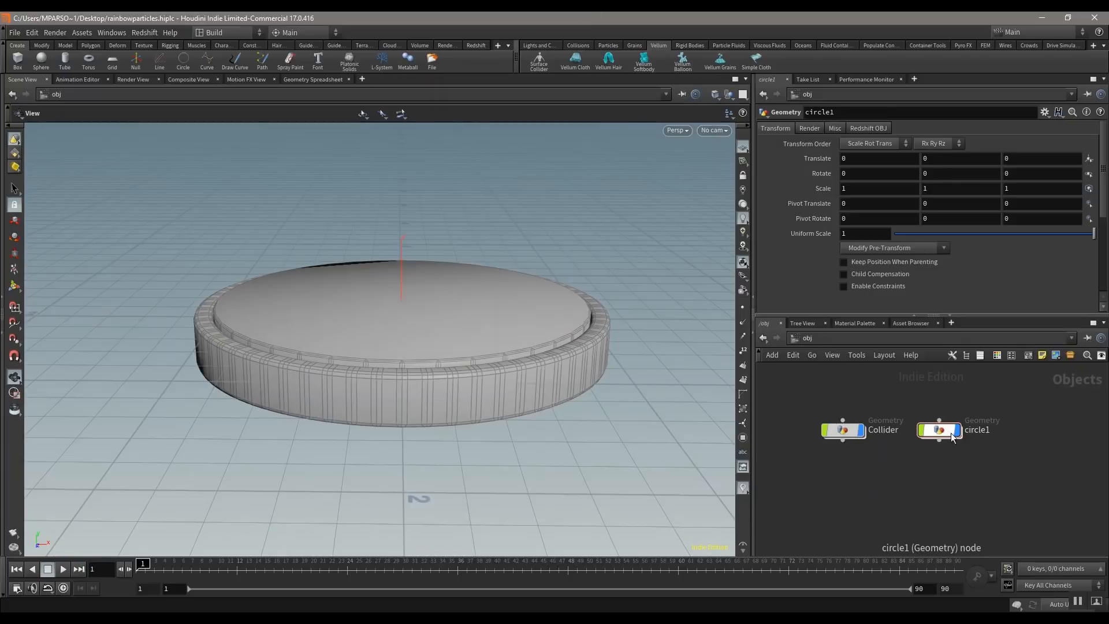
left_click_drag(944, 432, 955, 433)
left_click_drag(951, 434, 950, 434)
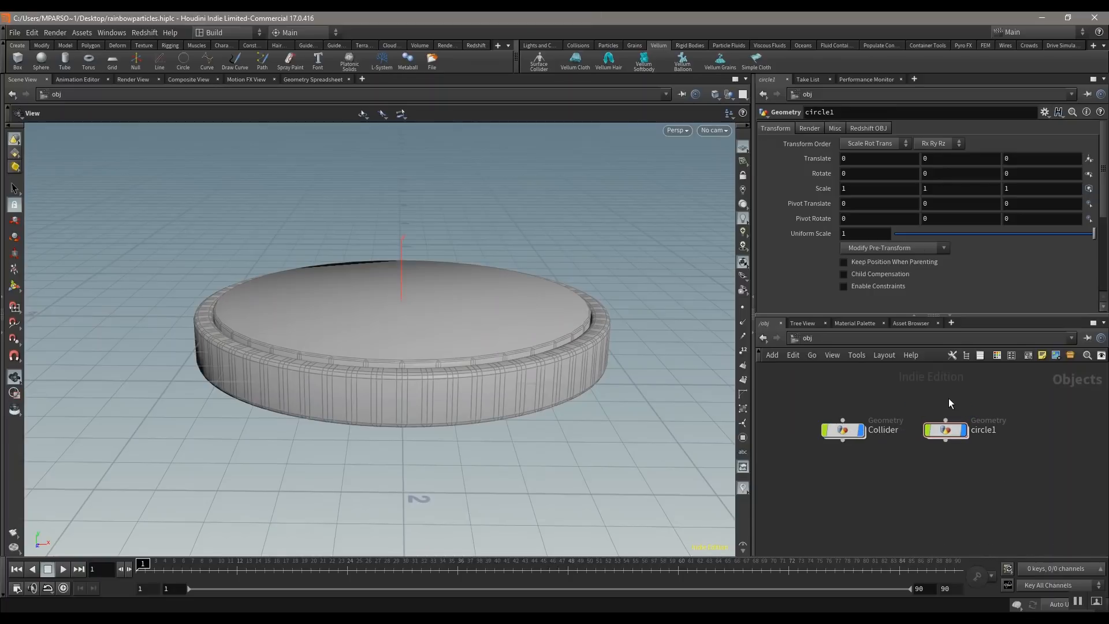
middle_click_drag(946, 469, 936, 474)
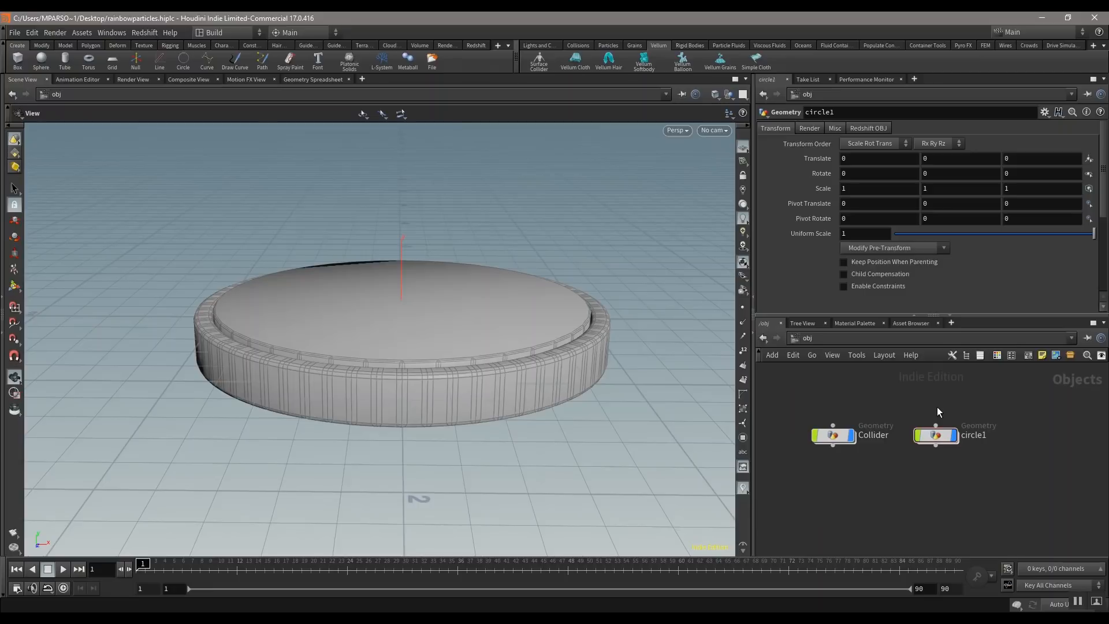
left_click_drag(941, 442, 934, 442)
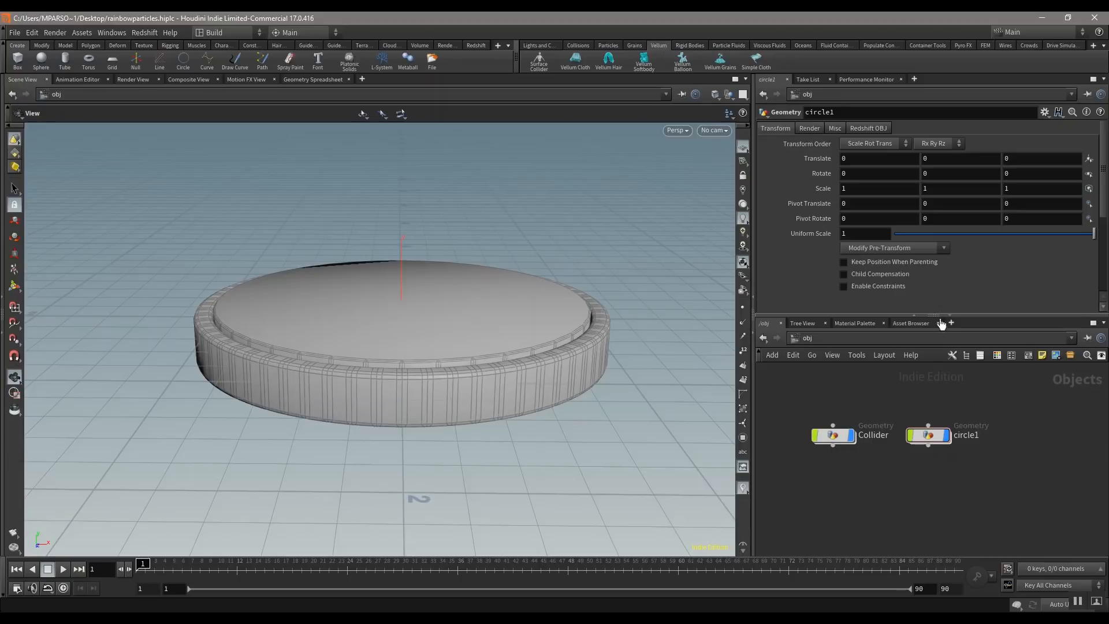
- Rename the circle1 object to Rainbow_Particles
left_click(930, 436)
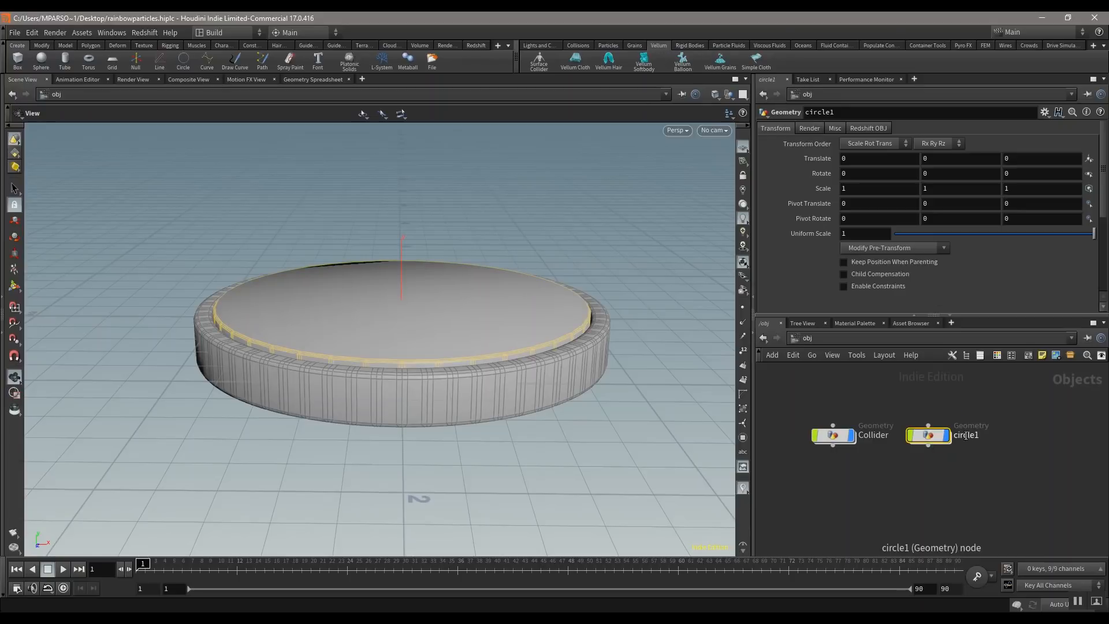
double_click(967, 437)
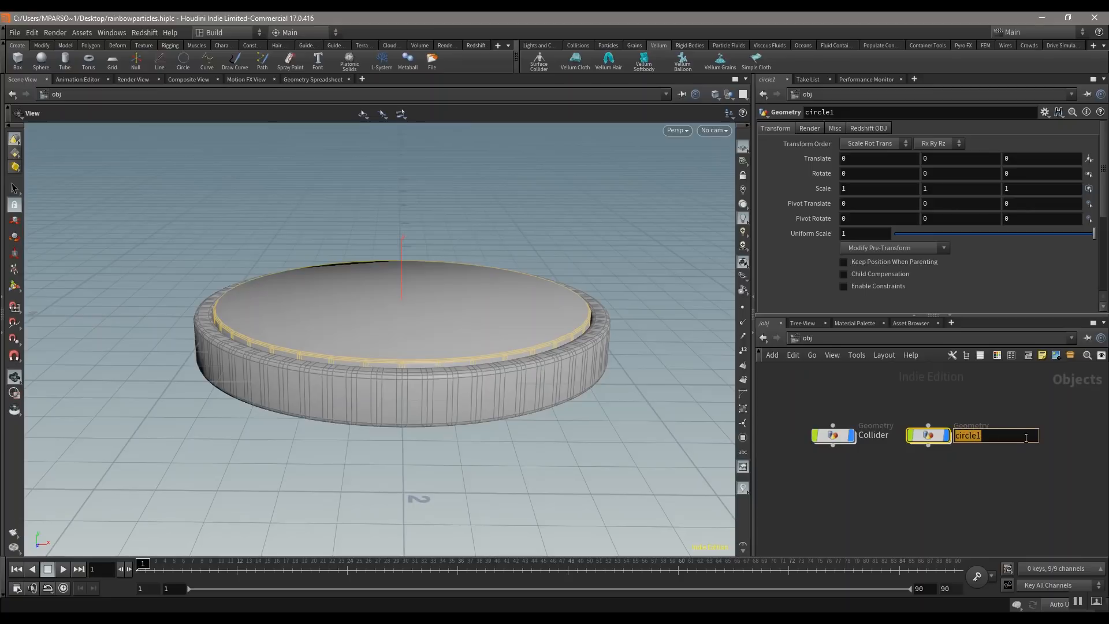
type("r")
type("ainbow_Particles")
key("Return")
left_click(987, 475)
- Turn the Rainbow_Particles object into Vellum Grains
left_click(940, 442)
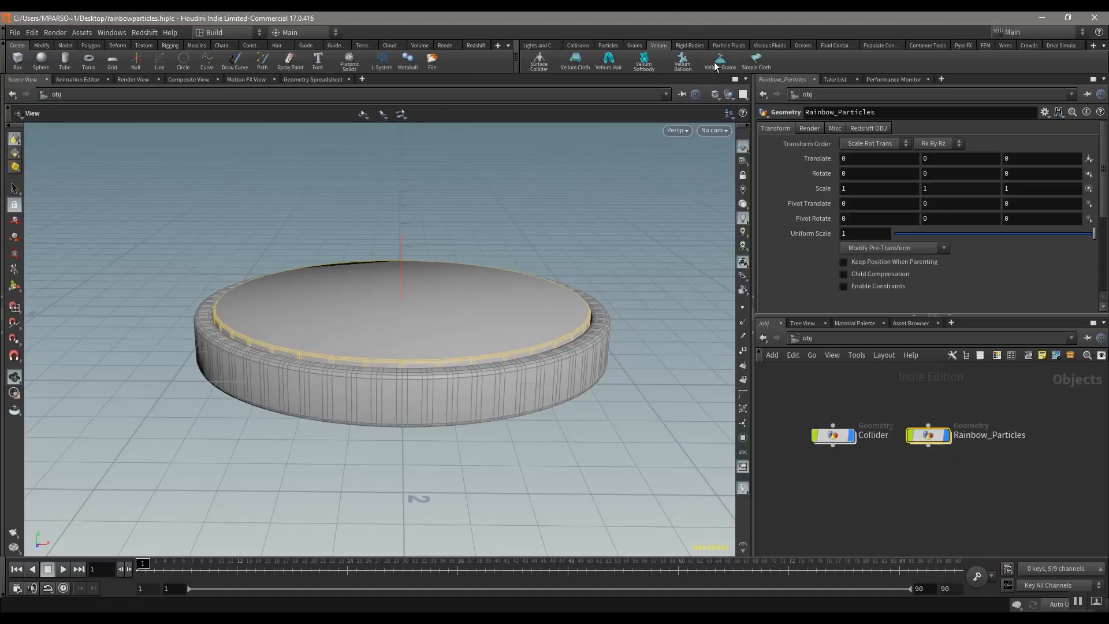
mouse_move(924, 433)
left_click(721, 60)
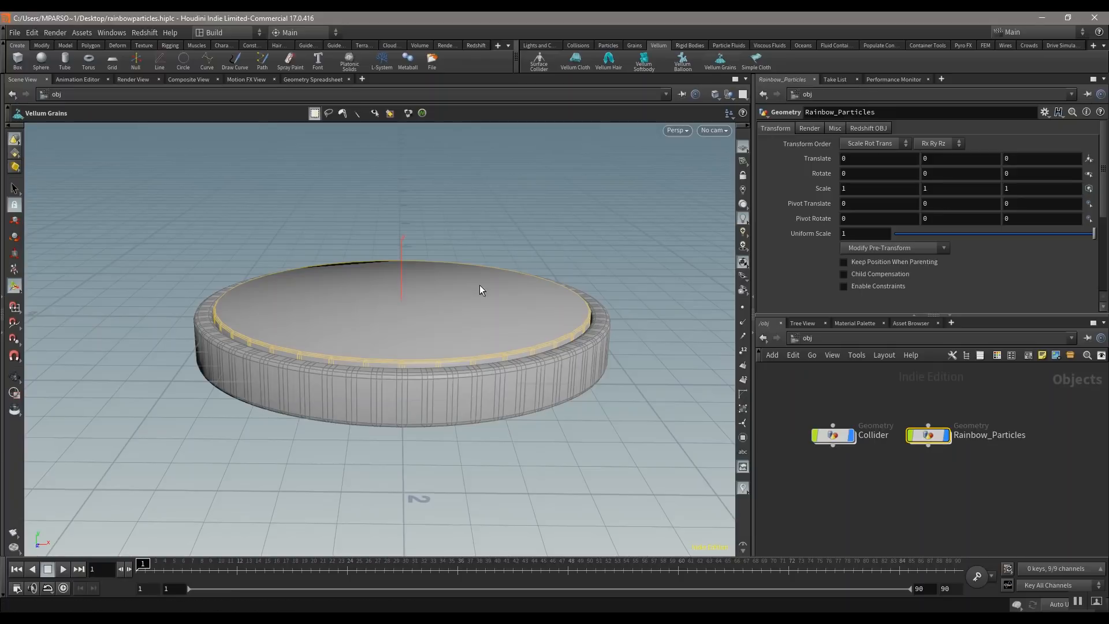
key("Return")
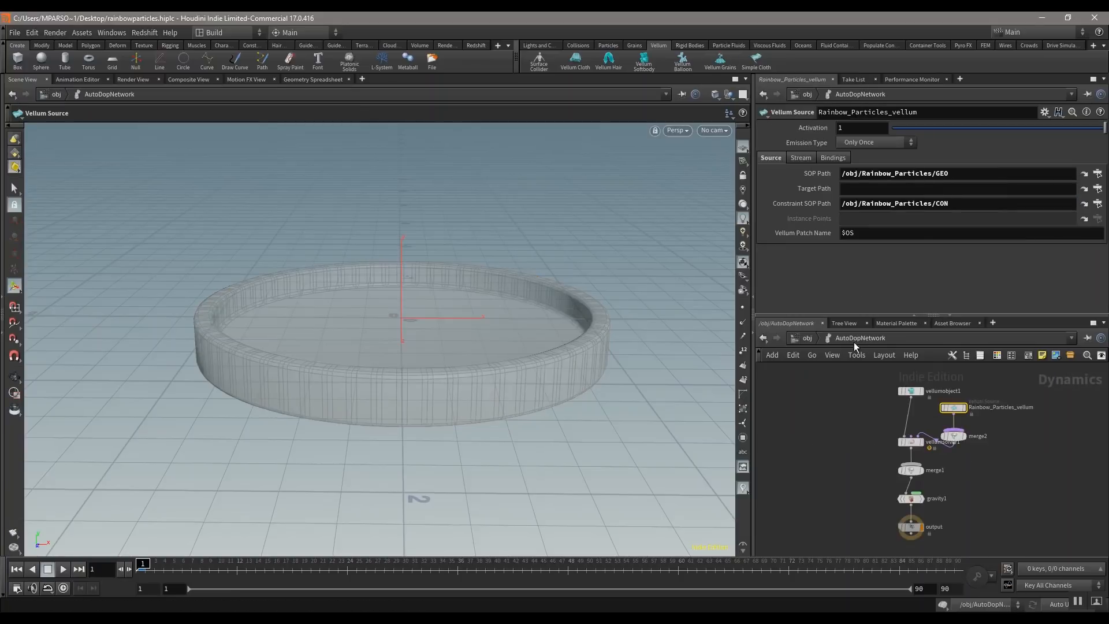
- Return to the object level, place AutoDopNetwork beside grains_vellum, and position Rainbow_Particles above grains_vellum
left_click(803, 337)
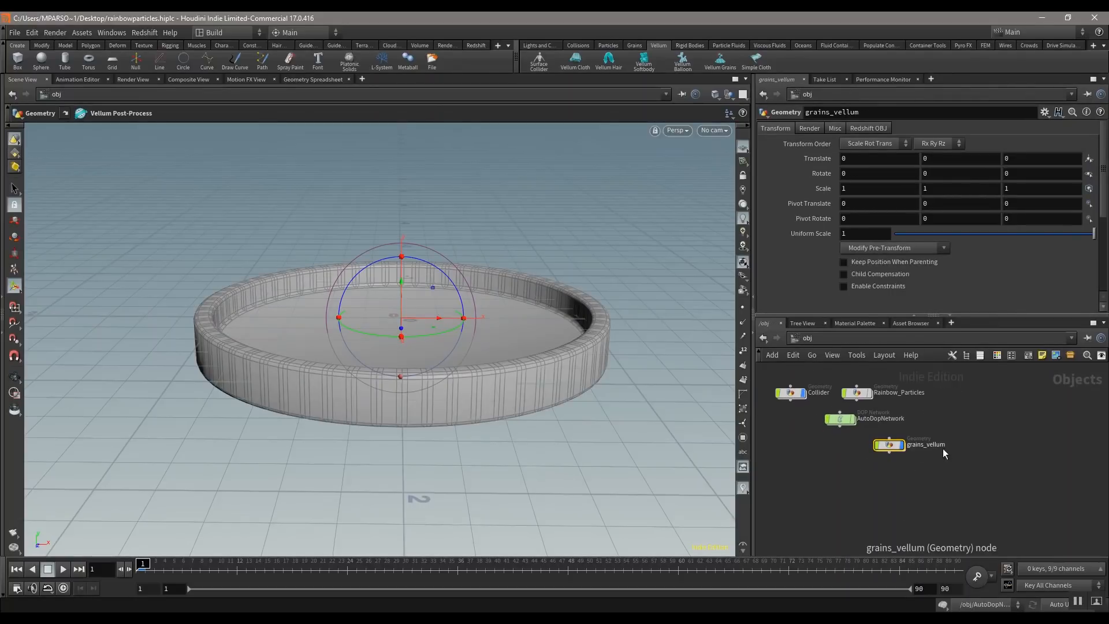
left_click_drag(837, 420, 981, 450)
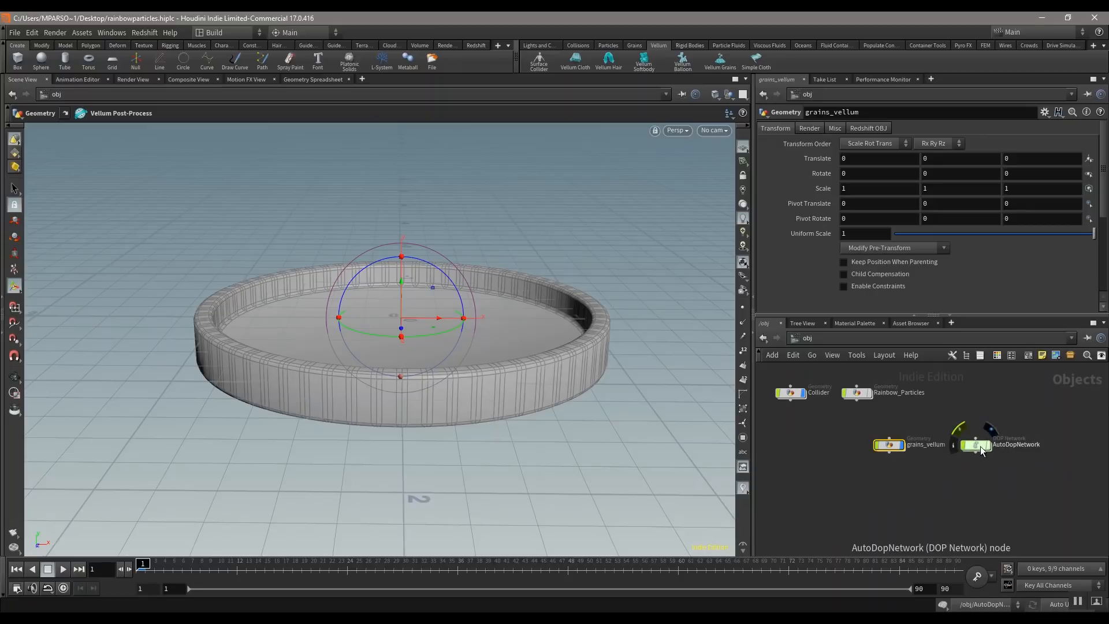
middle_click_drag(960, 407, 976, 409)
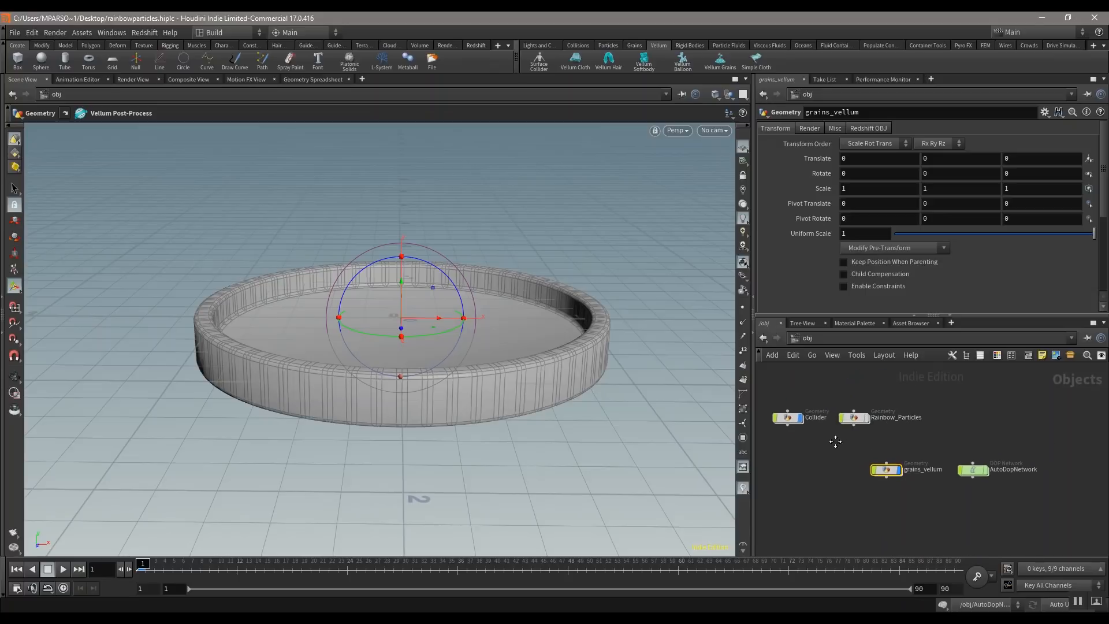
scroll(866, 397, "up", 3)
left_click_drag(853, 394, 900, 394)
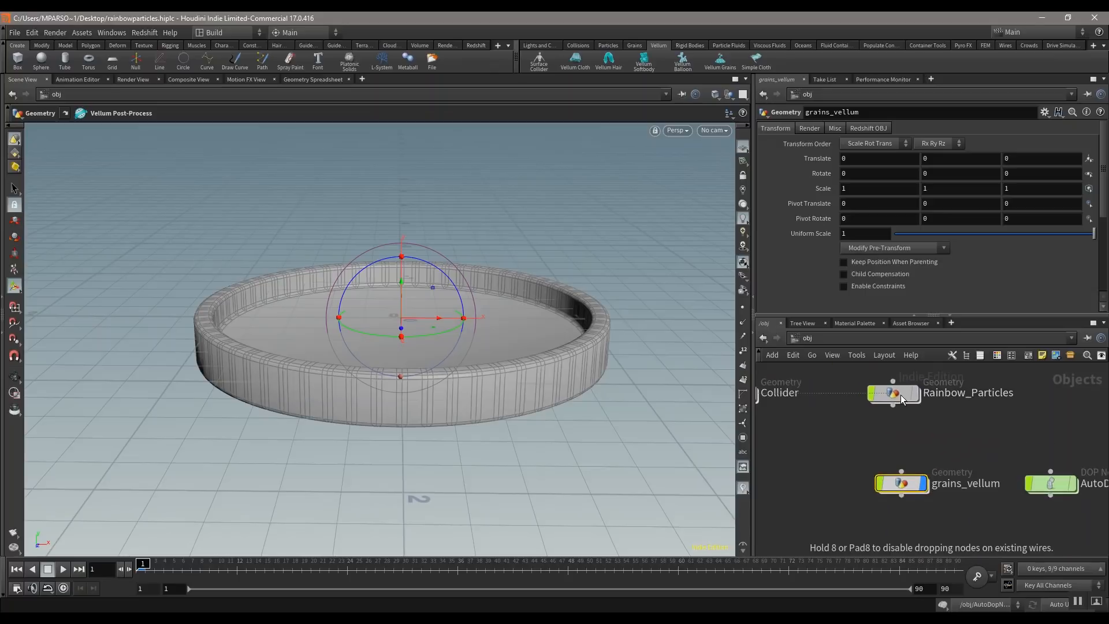
scroll(930, 437, "up", 2)
middle_click_drag(930, 436, 901, 438)
left_click_drag(861, 388, 870, 389)
- Enter the Rainbow_Particles network and arrange grain_constraints with its GEO and CON nulls neatly below Rainbow_Particles_OUT
double_click(870, 394)
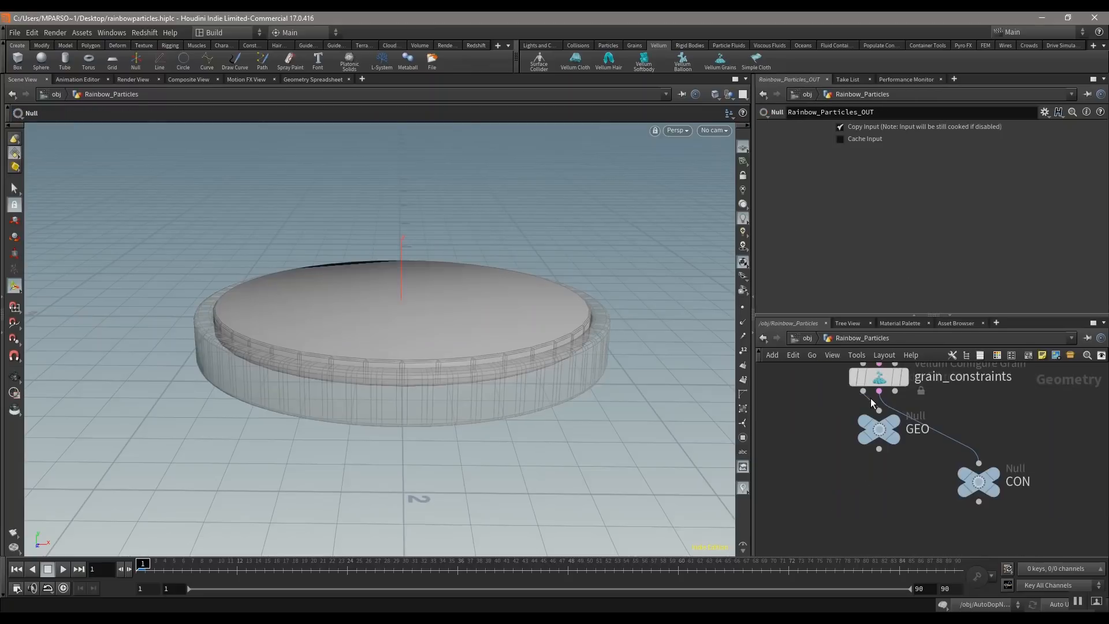
left_click_drag(862, 474, 821, 519)
middle_click_drag(856, 428, 921, 499)
left_click(899, 454)
scroll(854, 451, "down", 5)
scroll(854, 451, "up", 6)
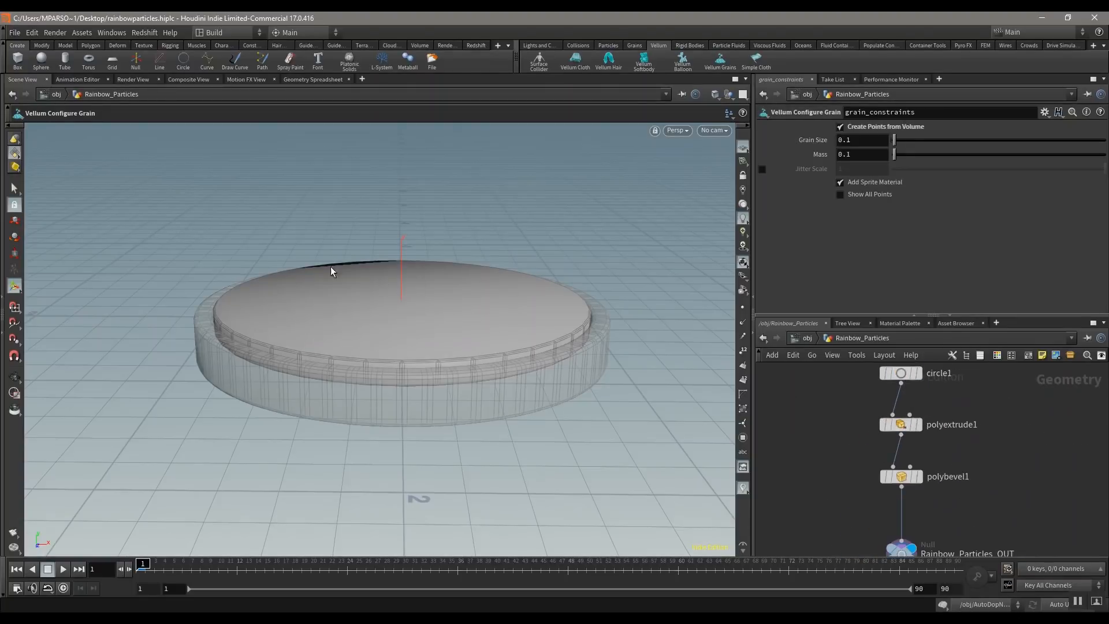
middle_click_drag(1016, 499, 987, 347)
left_click_drag(872, 437, 872, 451)
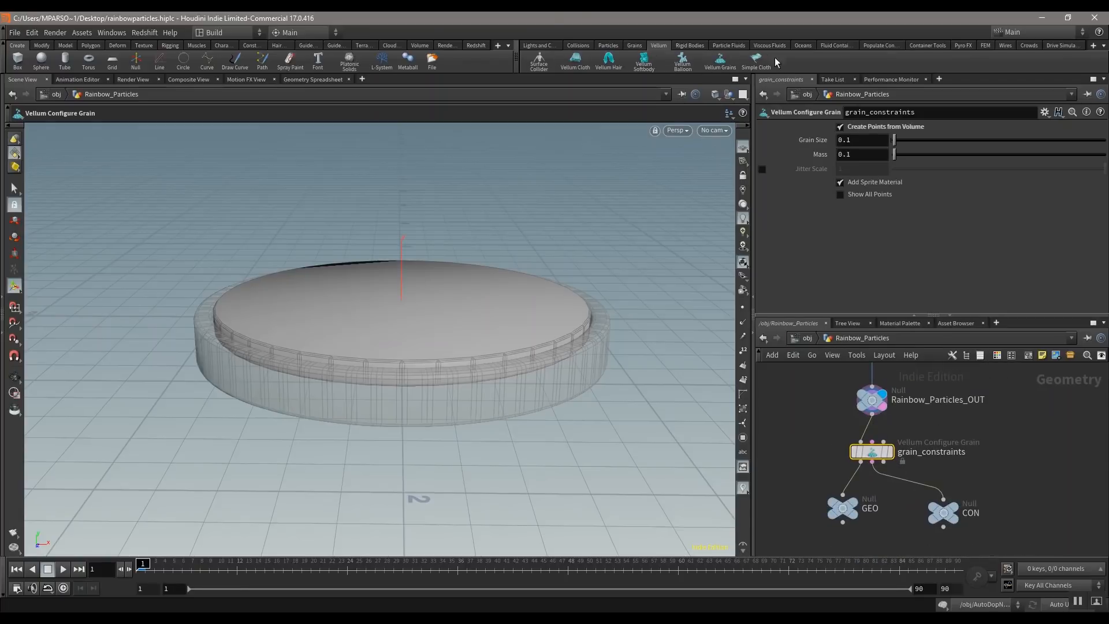
middle_click_drag(994, 476, 1002, 436)
left_click_drag(851, 474, 841, 478)
middle_click_drag(915, 417, 919, 431)
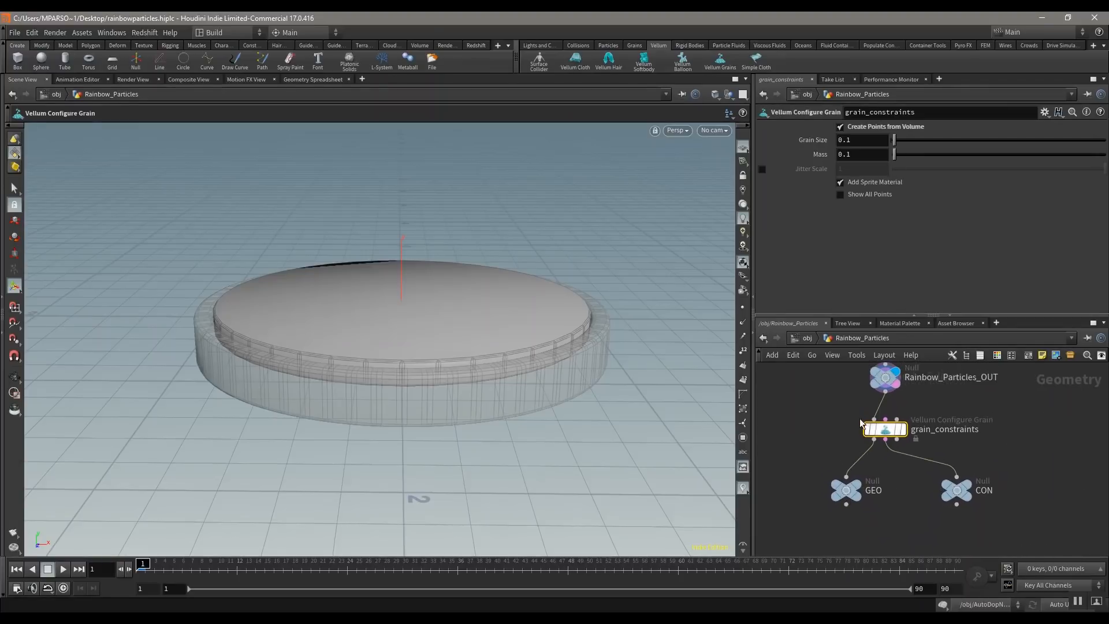
mouse_move(920, 433)
middle_click_drag(978, 428, 974, 455)
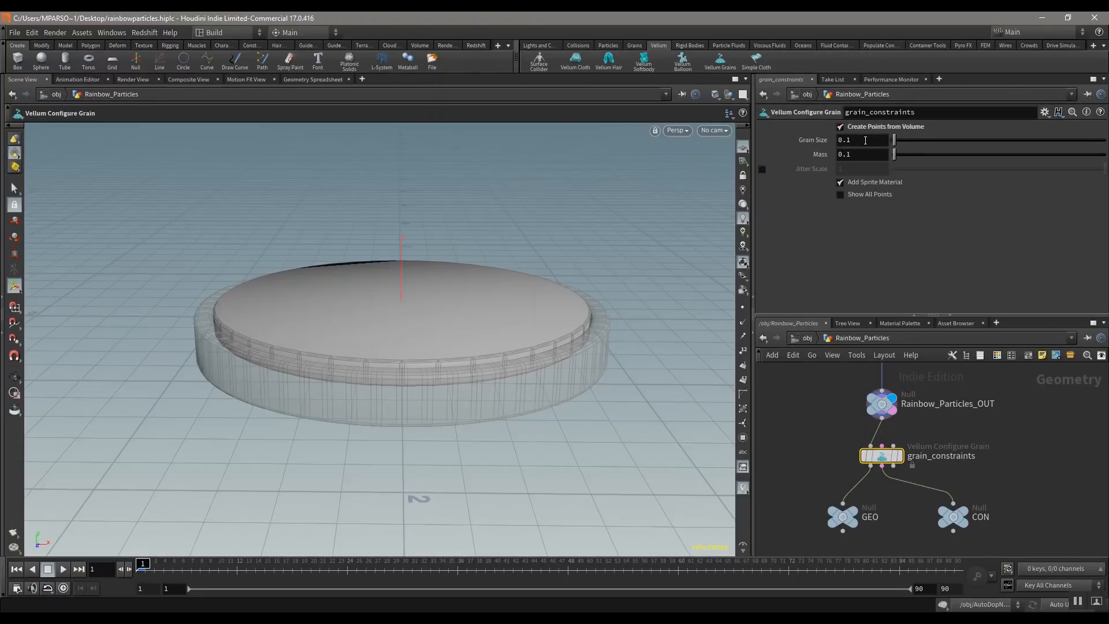
- Display the grain_constraints node and set its Grain Size to .01
left_click(865, 140)
middle_click_drag(896, 422, 855, 413)
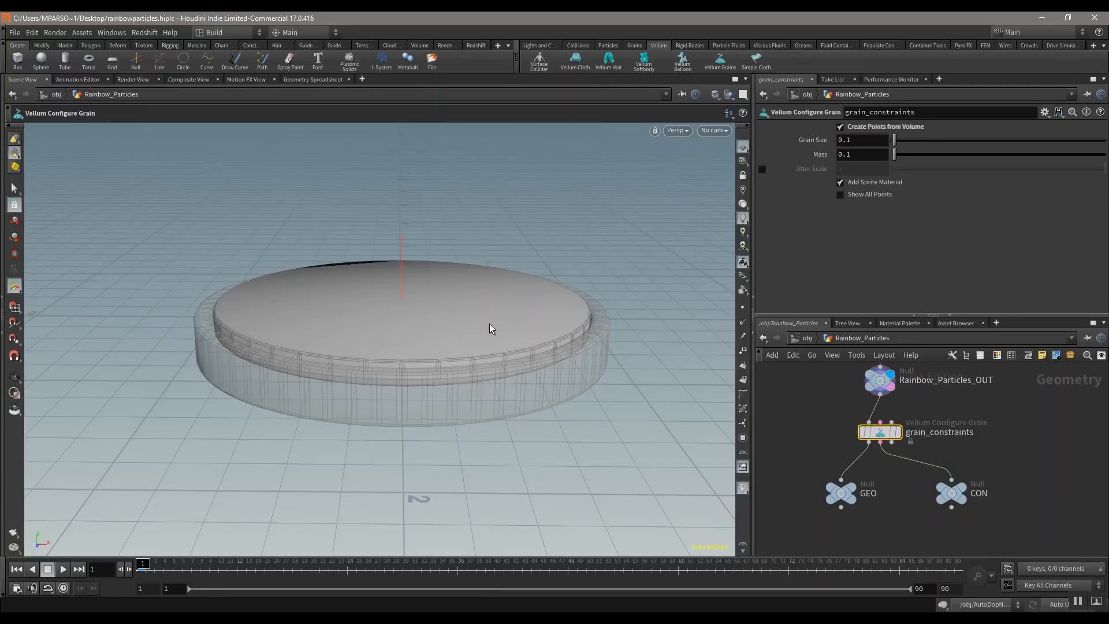
mouse_move(883, 434)
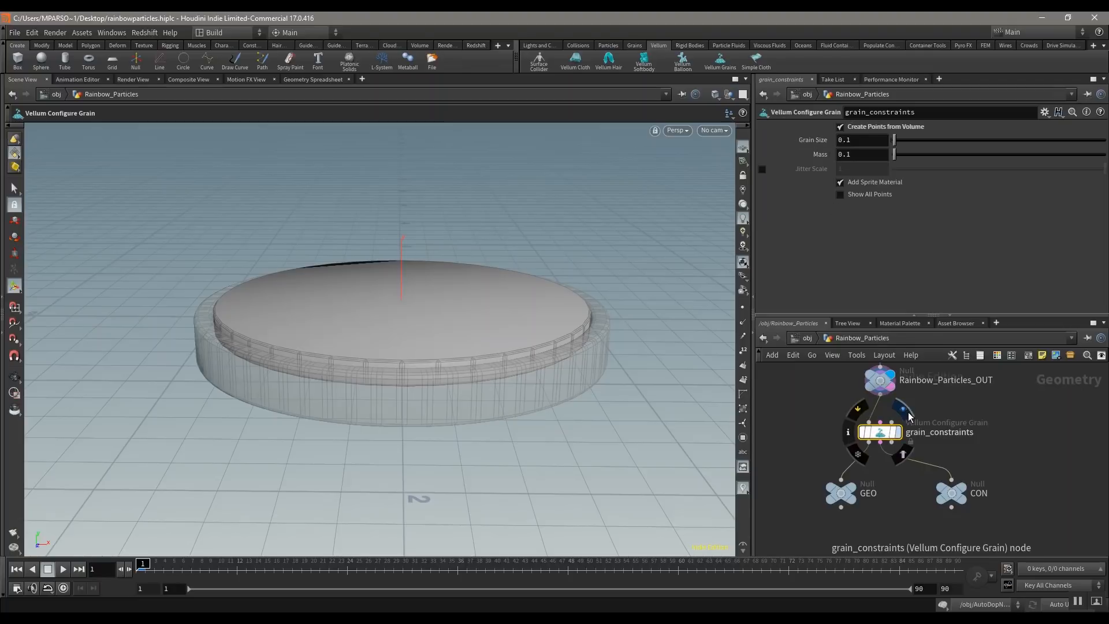
left_click(904, 456)
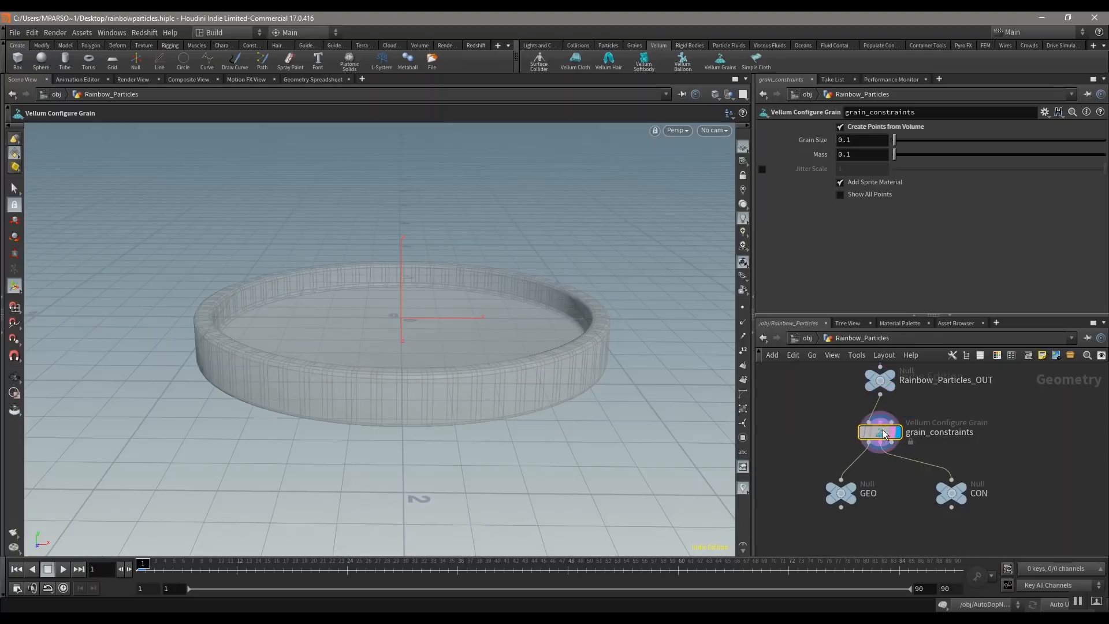
left_click(864, 139)
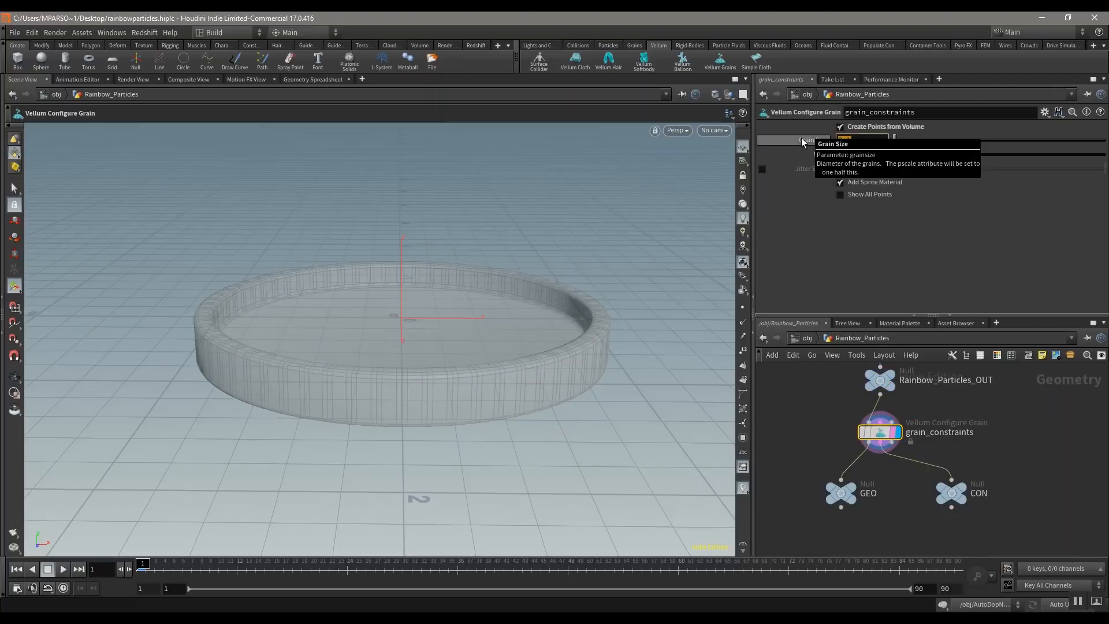
key("Return")
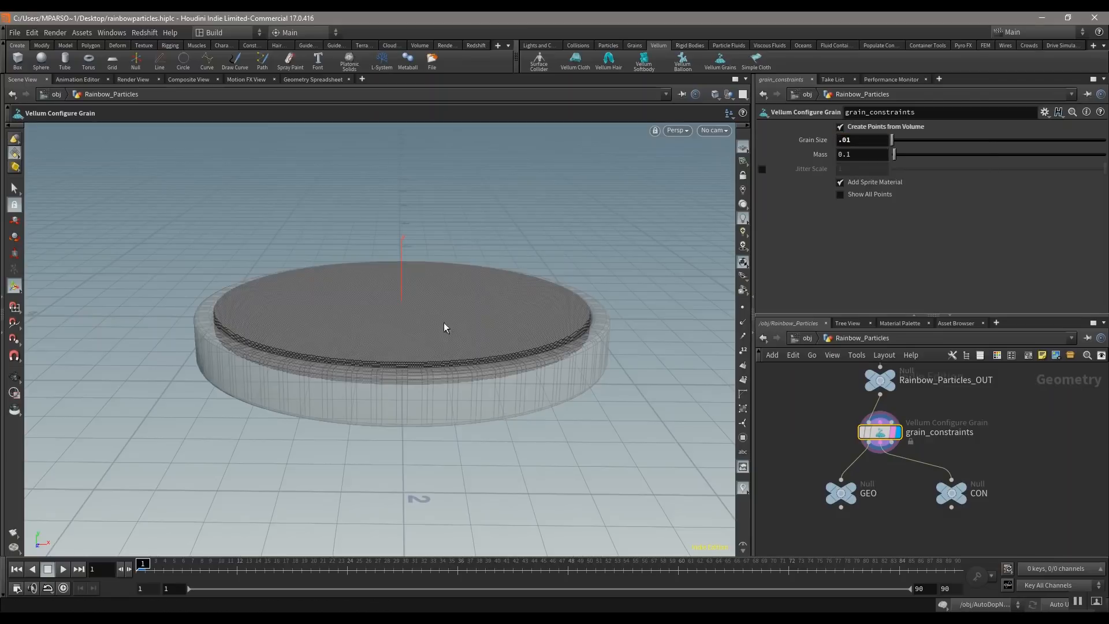
- Enable the Jitter Scale option on grain_constraints for the grains filling the disc
left_click(14, 376)
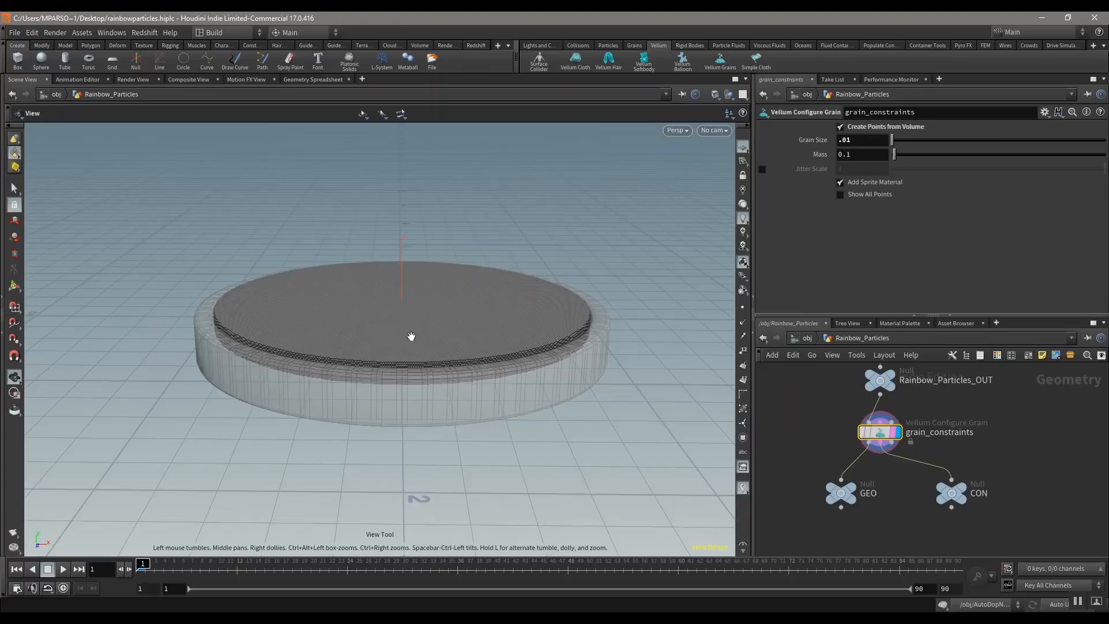
scroll(425, 322, "up", 5)
middle_click_drag(405, 339, 404, 355)
left_click_drag(427, 357, 382, 428)
middle_click_drag(379, 354, 432, 342)
right_click_drag(432, 342, 364, 315)
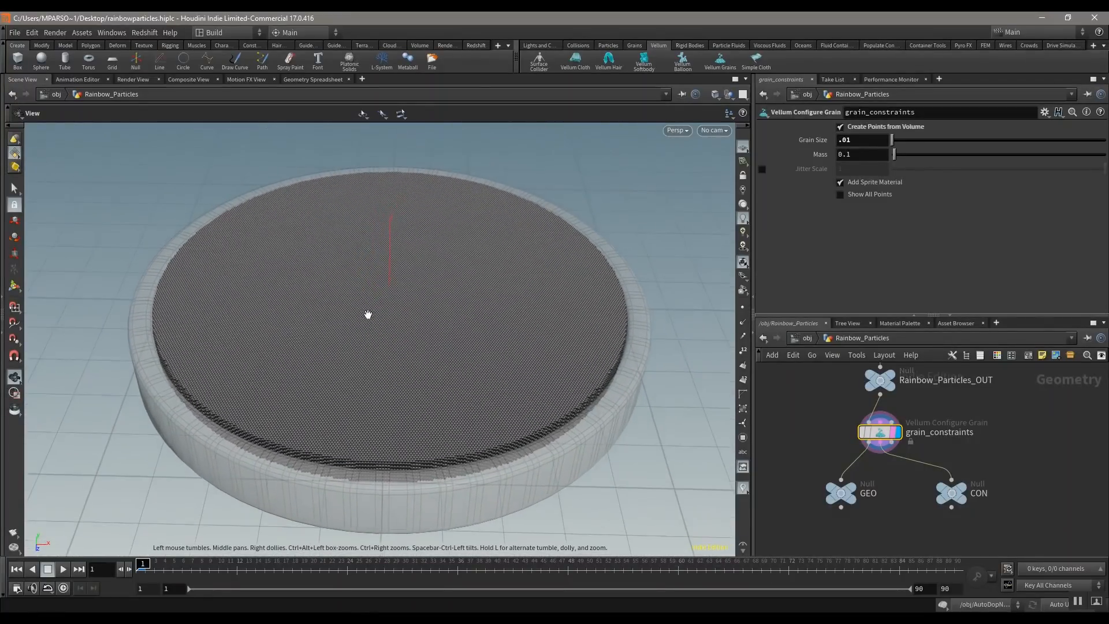
left_click(762, 169)
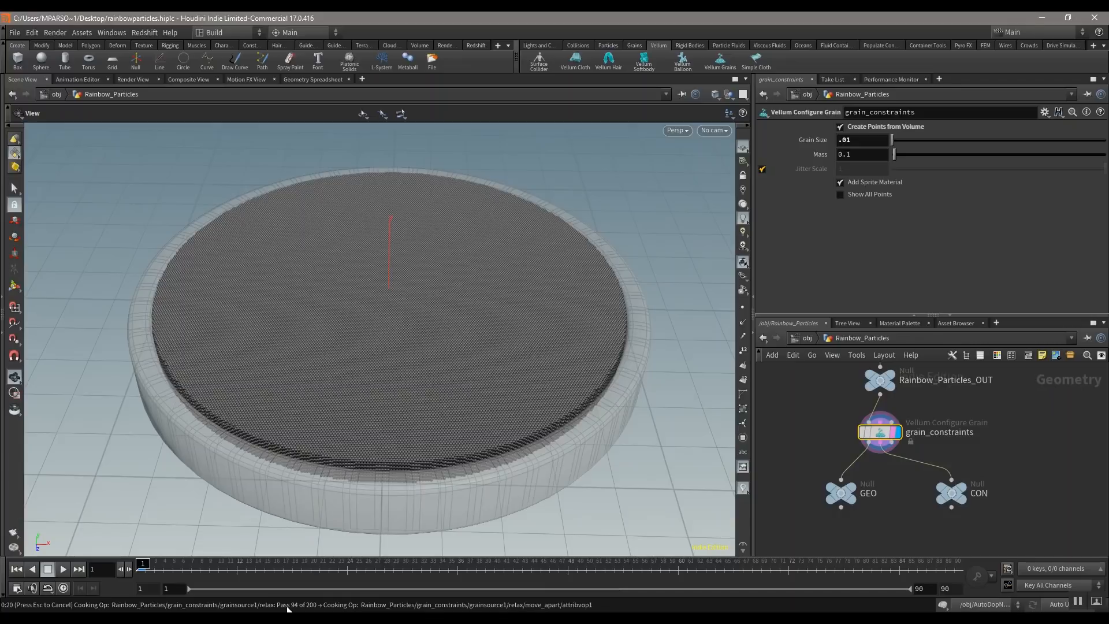
- Set the grain_constraints Grain Size to .02 and its Jitter Scale to .75
mouse_move(551, 606)
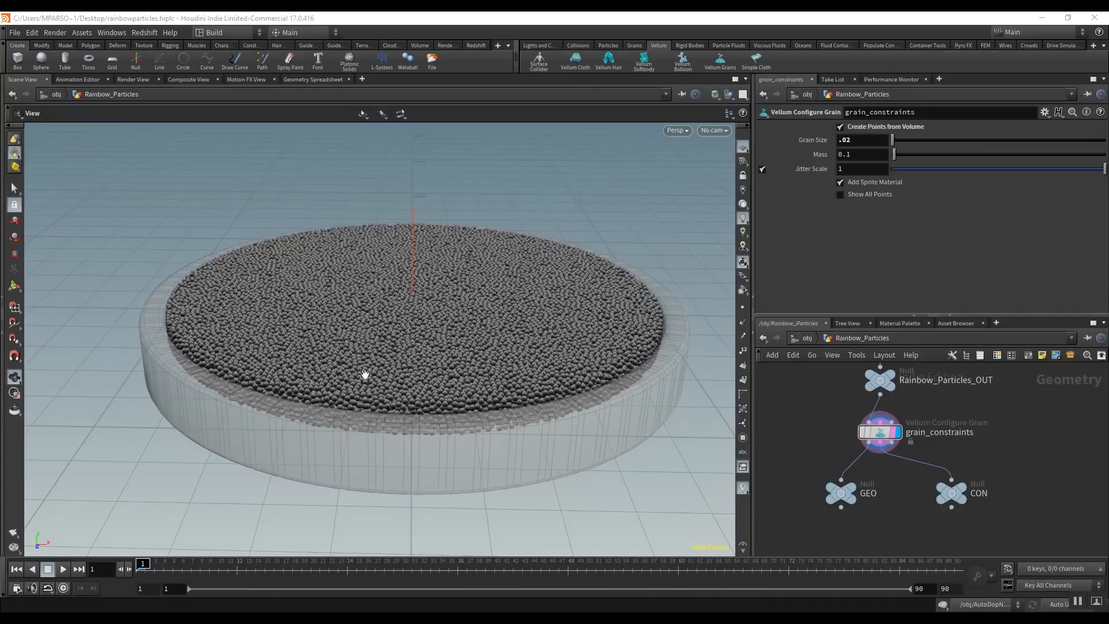
left_click_drag(435, 295, 379, 403)
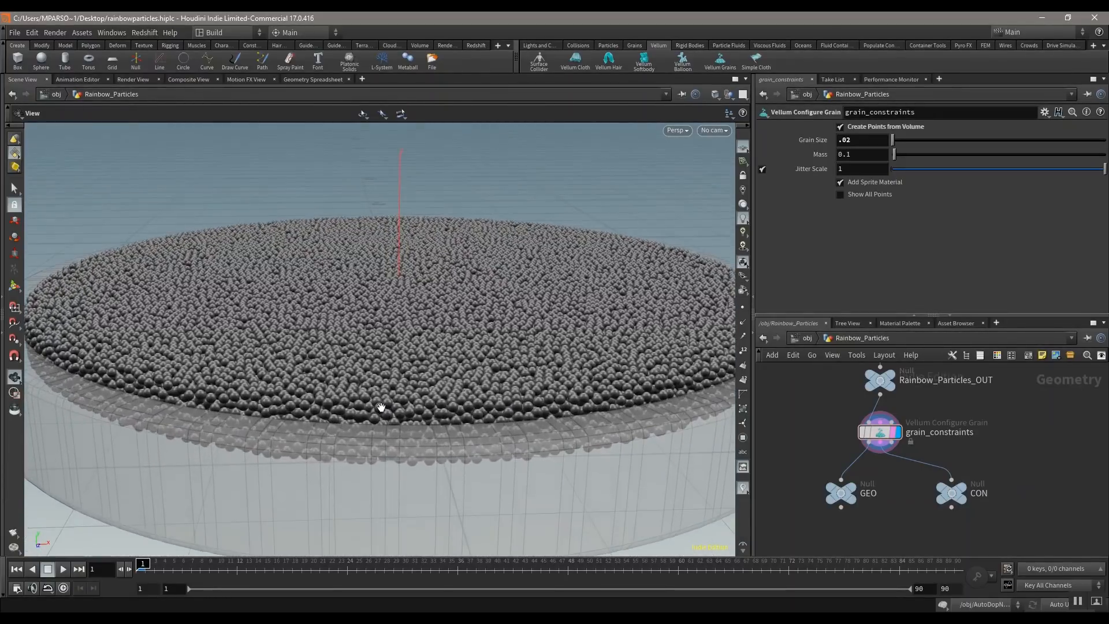
left_click_drag(445, 351, 437, 385)
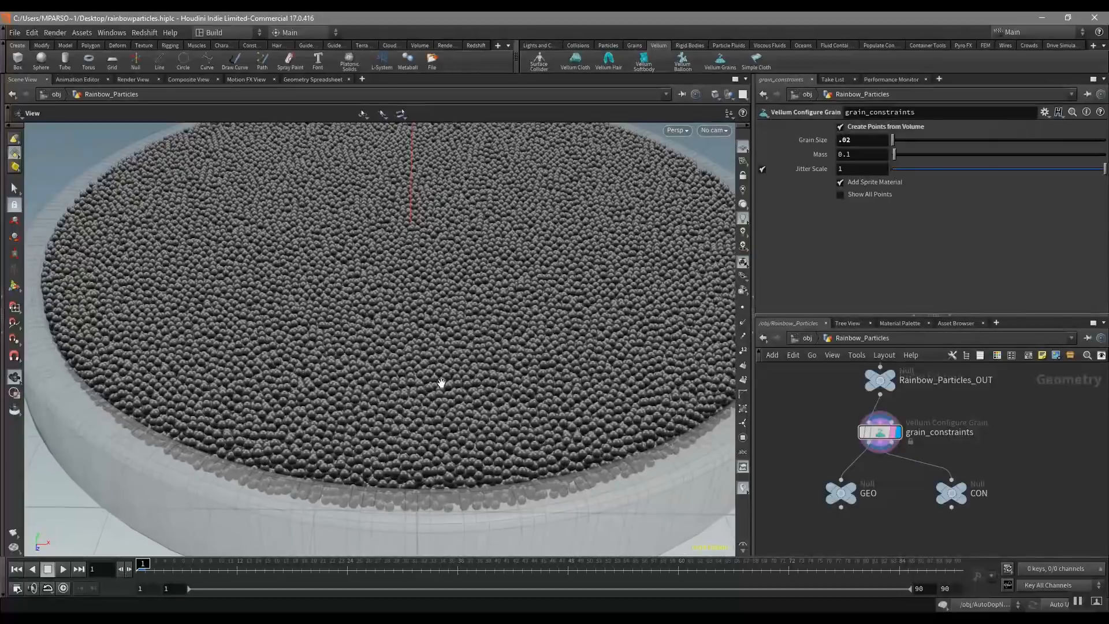
double_click(842, 169)
key("Return")
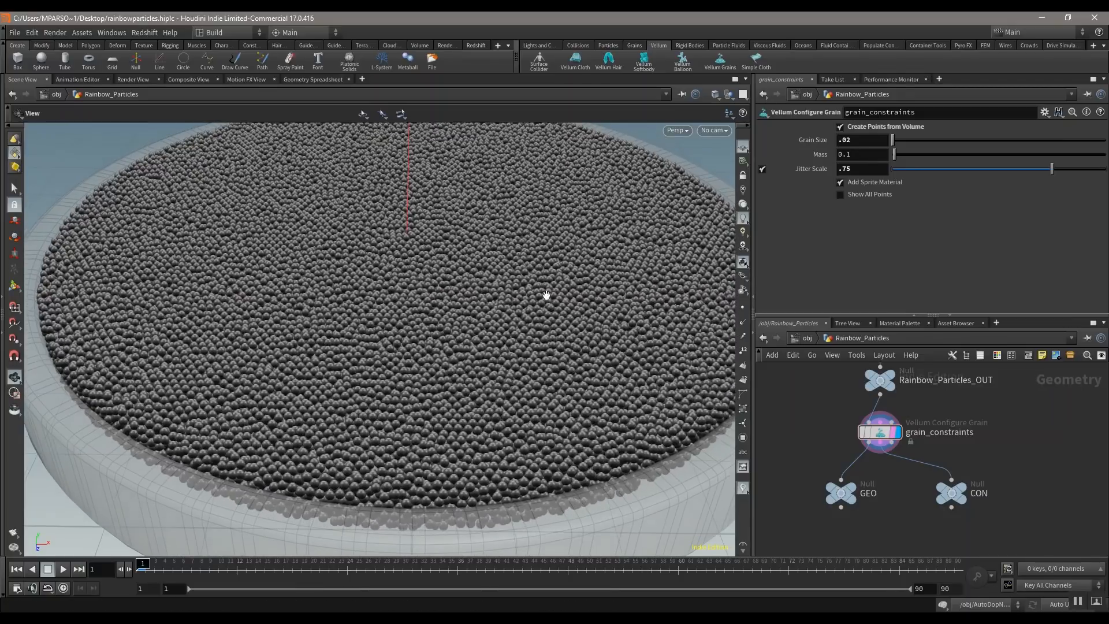
- Examine the packing of the grains inside the pan from above, up close, and at a low angle
left_click_drag(369, 339, 381, 384)
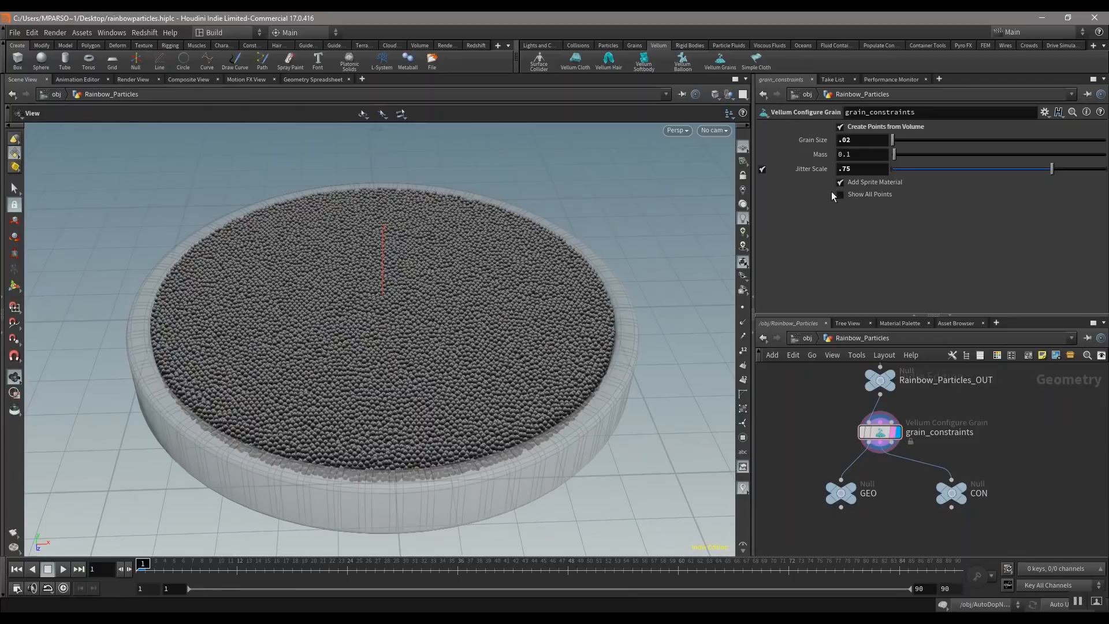
middle_click_drag(472, 362, 473, 378)
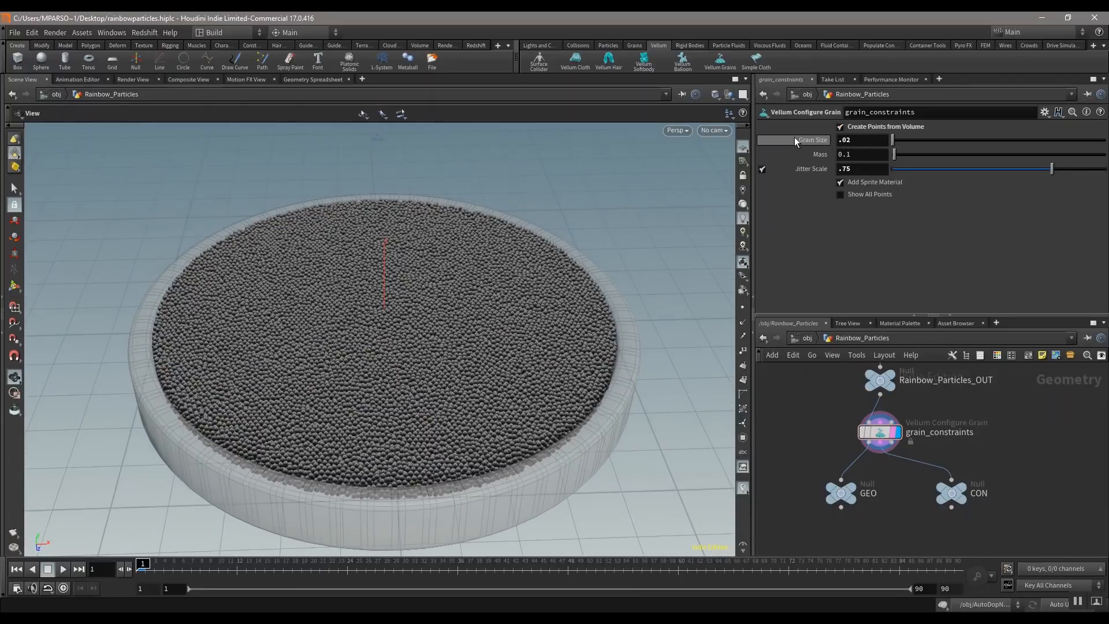
middle_click_drag(339, 369, 358, 377)
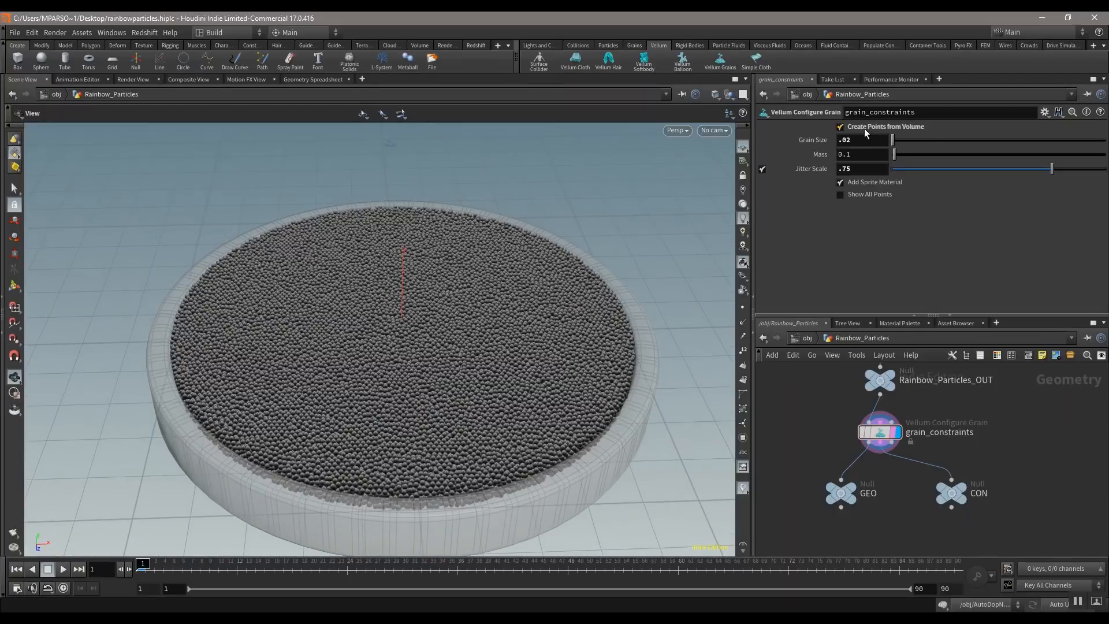
left_click_drag(396, 361, 461, 327)
right_click_drag(461, 327, 453, 396)
left_click_drag(453, 396, 428, 382)
middle_click_drag(447, 349, 441, 323)
right_click_drag(441, 323, 420, 318)
left_click_drag(350, 396, 366, 365)
scroll(413, 387, "up", 4)
left_click_drag(367, 396, 359, 384)
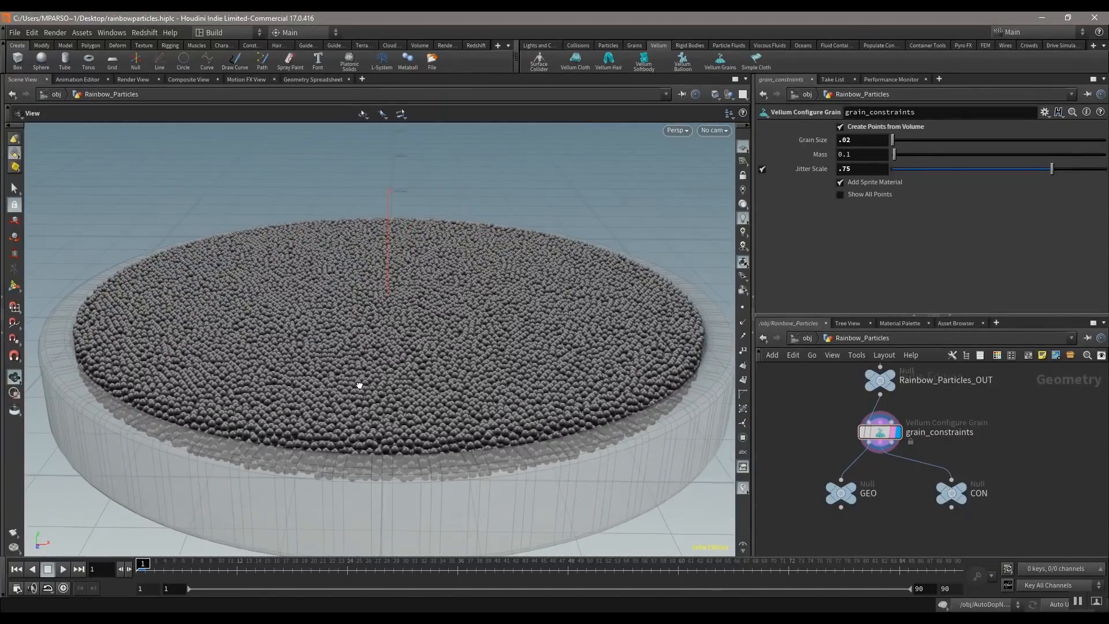
right_click_drag(389, 310, 406, 342)
middle_click_drag(404, 344, 401, 287)
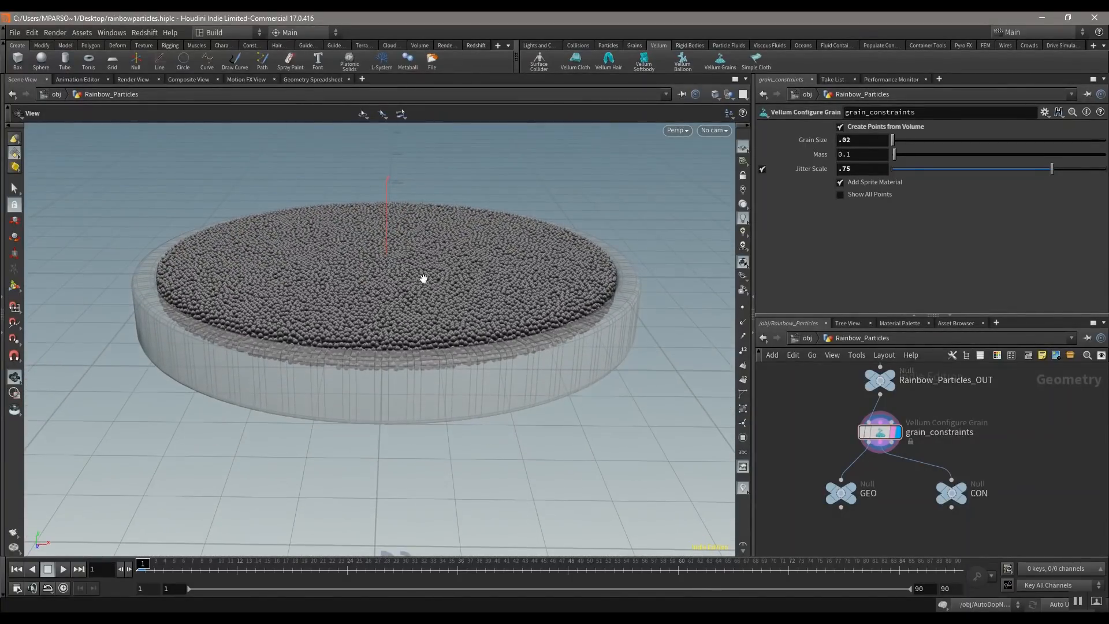
left_click_drag(384, 284, 398, 308)
middle_click_drag(421, 350, 420, 362)
- Check the point count of grain_constraints in its node information
mouse_move(878, 439)
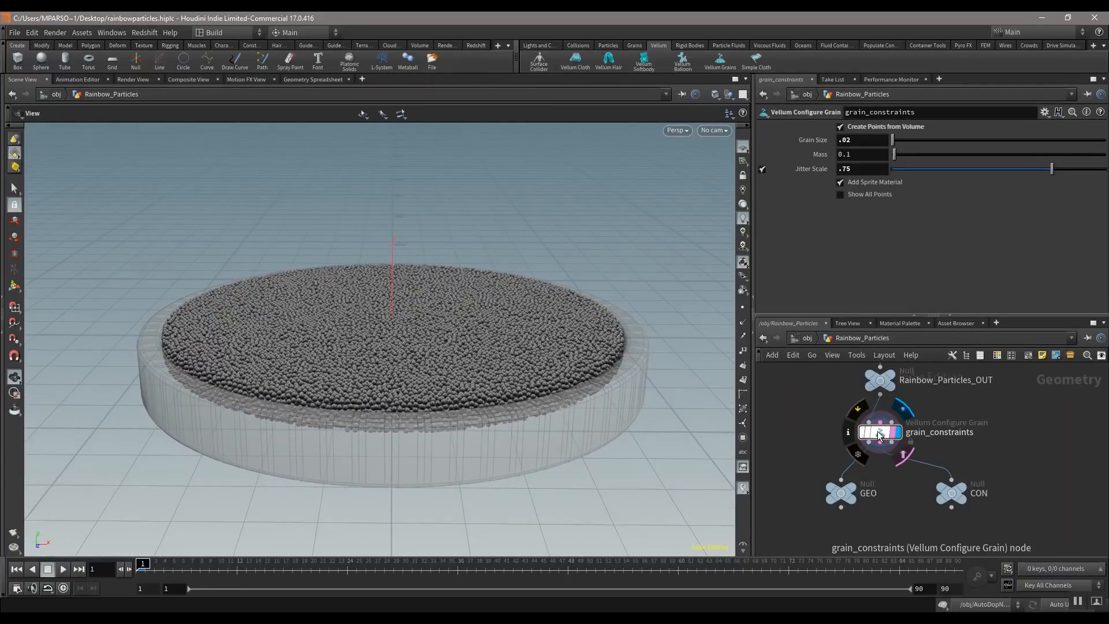
middle_click(879, 436)
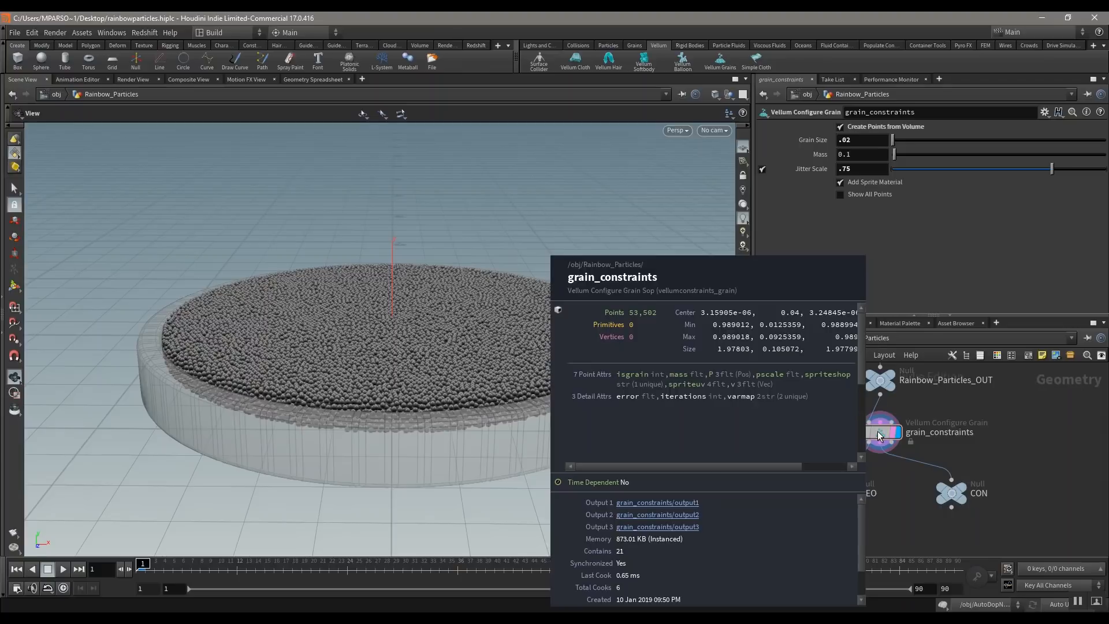
middle_click_drag(832, 448, 830, 429)
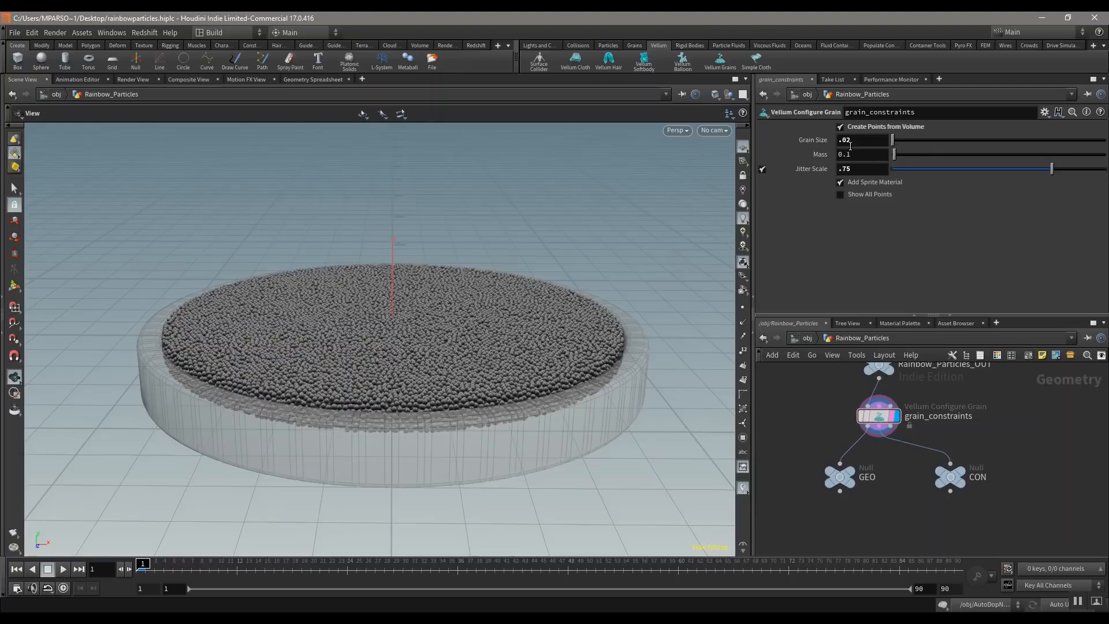
- Reposition grain_constraints evenly between Rainbow_Particles_OUT and the GEO and CON nulls
left_click_drag(879, 421, 879, 435)
mouse_move(927, 401)
middle_mouse_down()
mouse_move(921, 414)
mouse_move(921, 400)
middle_mouse_up()
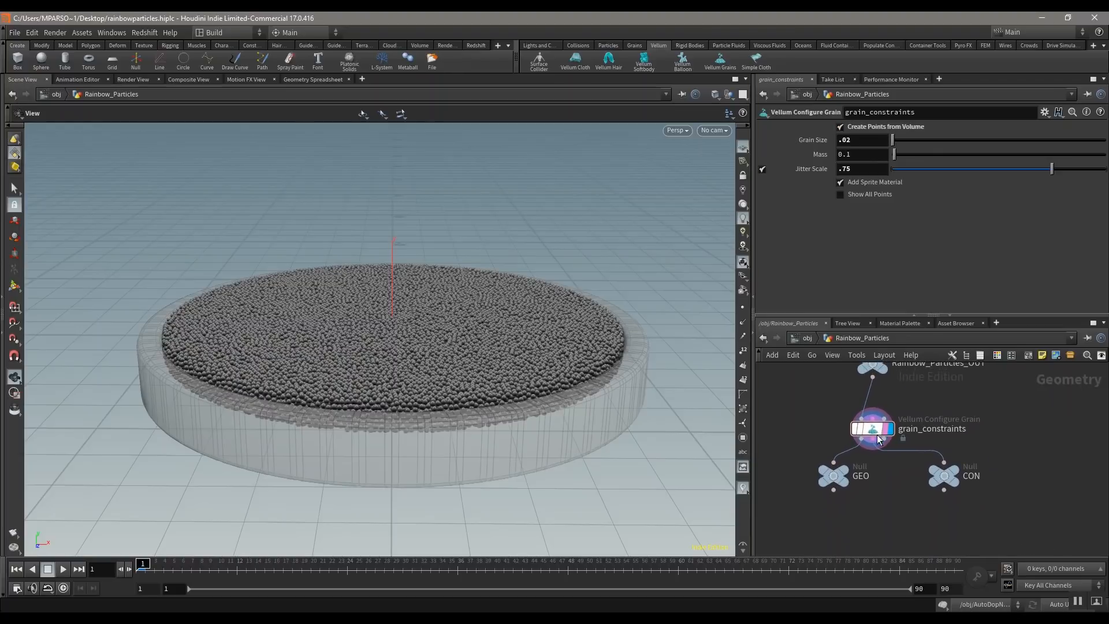
left_click_drag(879, 438, 879, 429)
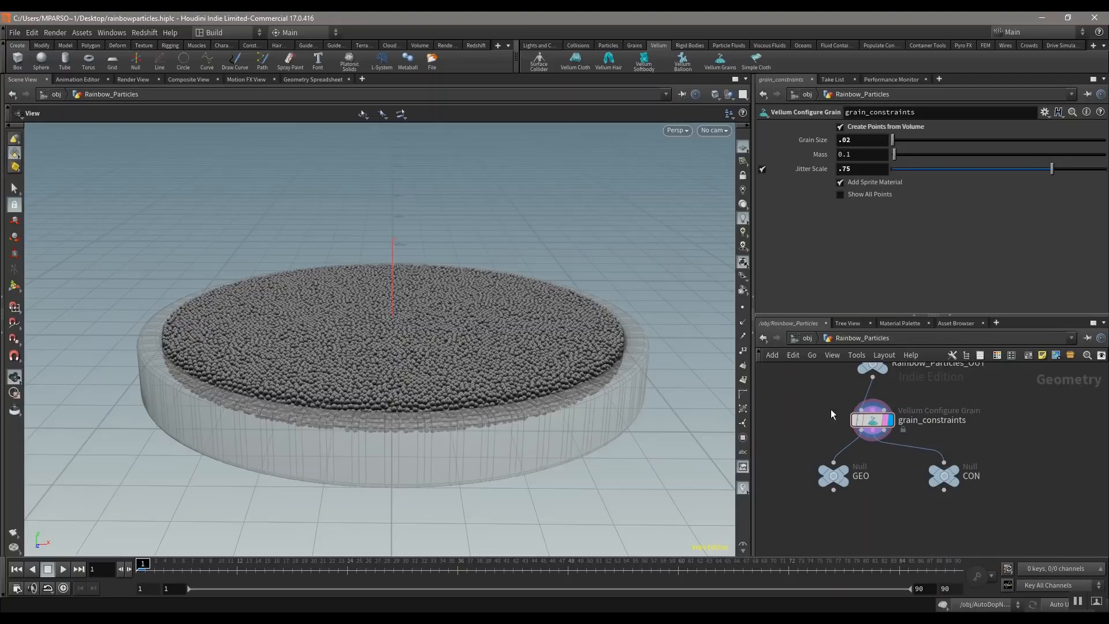
middle_click_drag(830, 409, 821, 416)
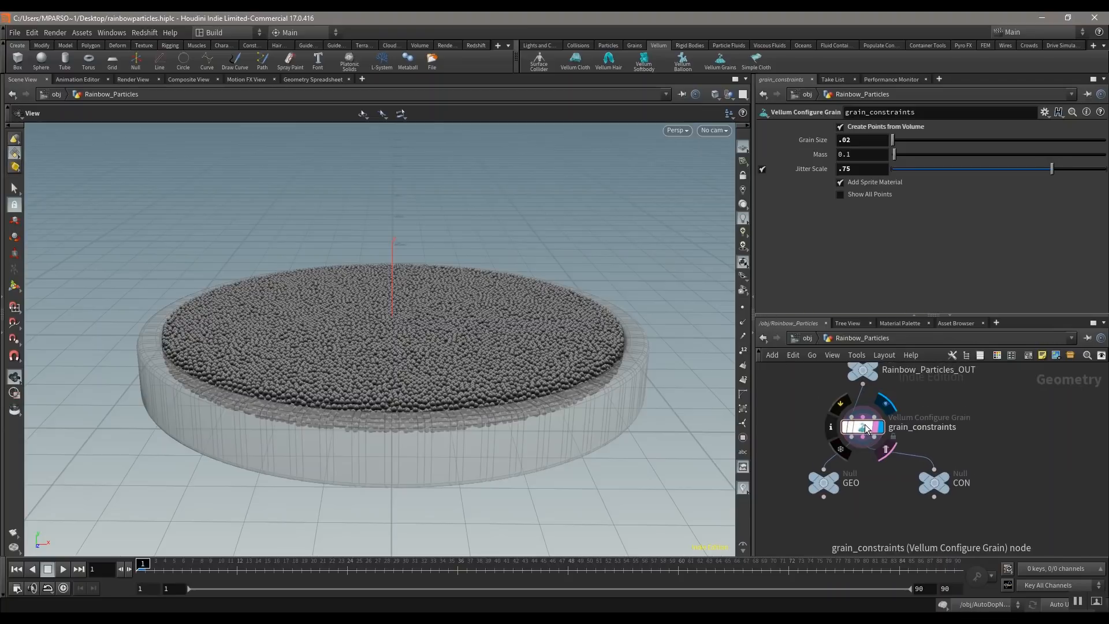
left_click_drag(866, 428, 866, 420)
middle_click_drag(813, 406, 812, 421)
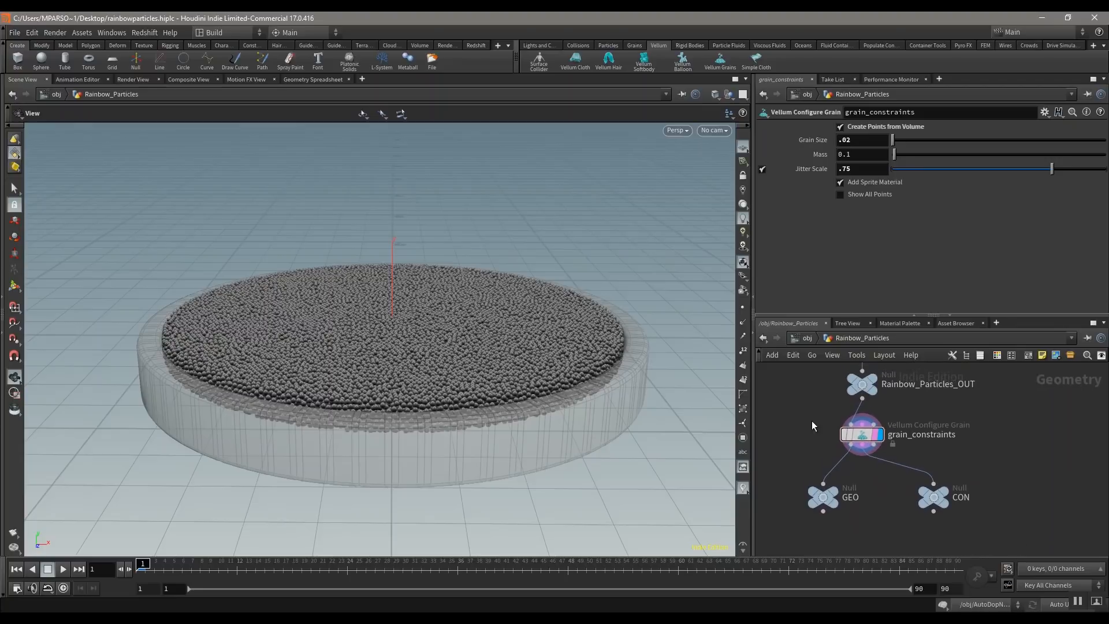
- Return to the object level and turn off the display of grains_vellum while displaying AutoDopNetwork
left_click(808, 339)
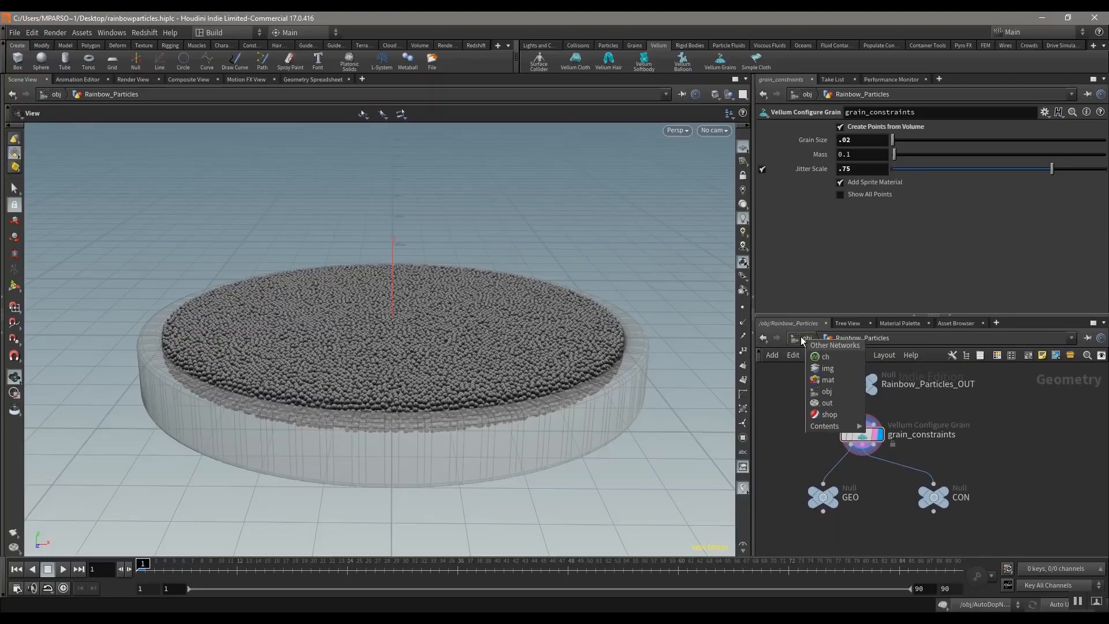
left_click(795, 336)
left_click(800, 336)
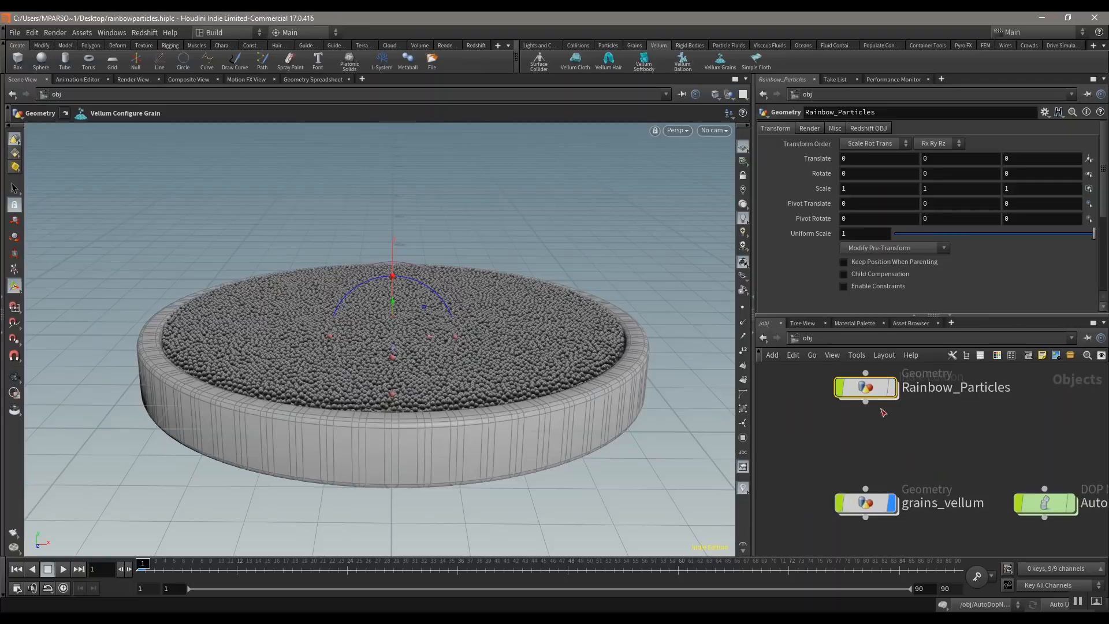
middle_click_drag(817, 432, 900, 421)
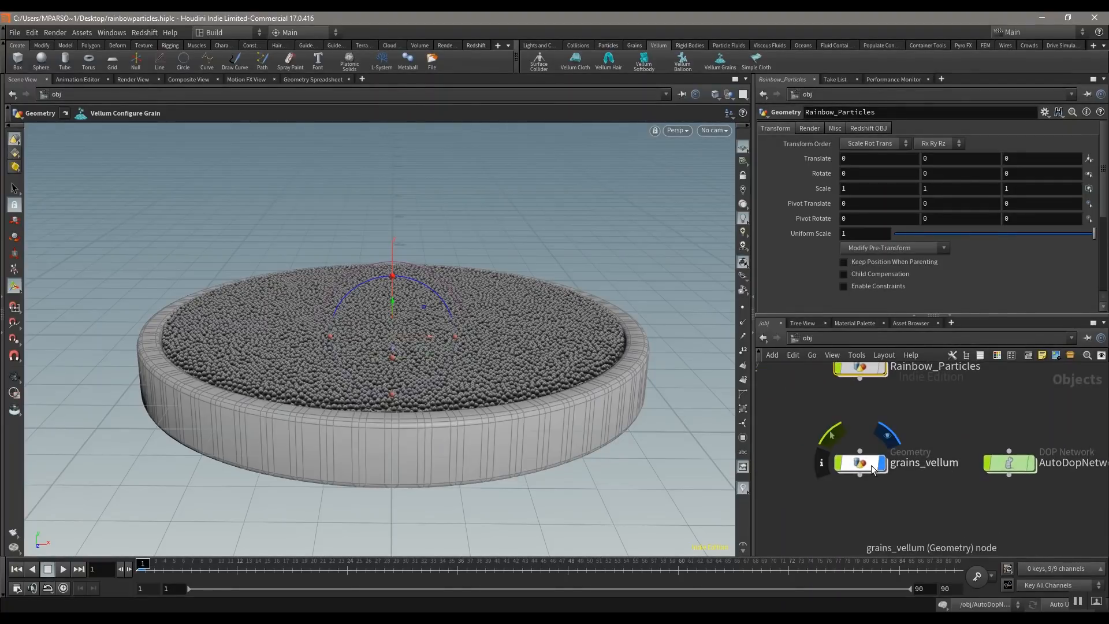
left_click(888, 434)
middle_click_drag(926, 418, 865, 431)
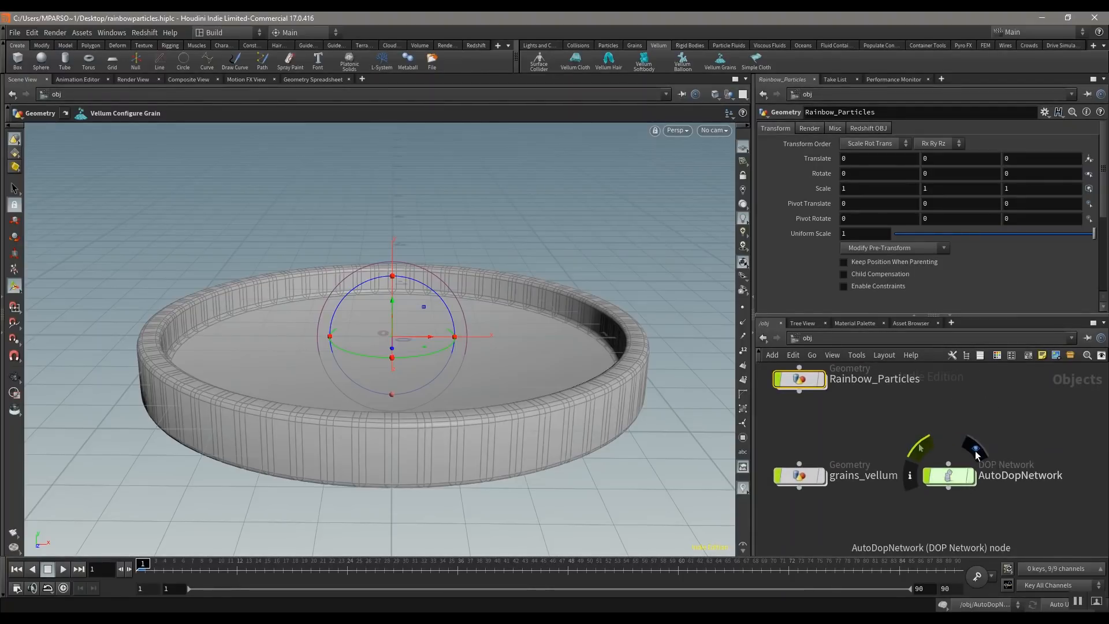
left_click(970, 476)
middle_click_drag(978, 439, 925, 419)
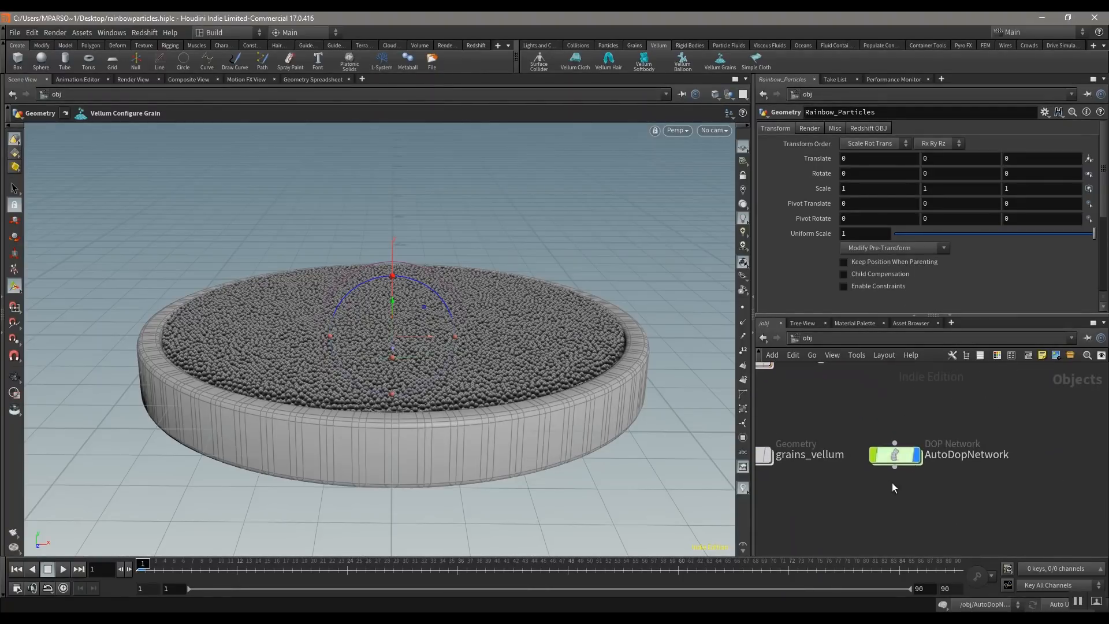
- Enter AutoDopNetwork and spread out its crowded nodes, placing Rainbow_Particles_vellum well above merge2
double_click(897, 458)
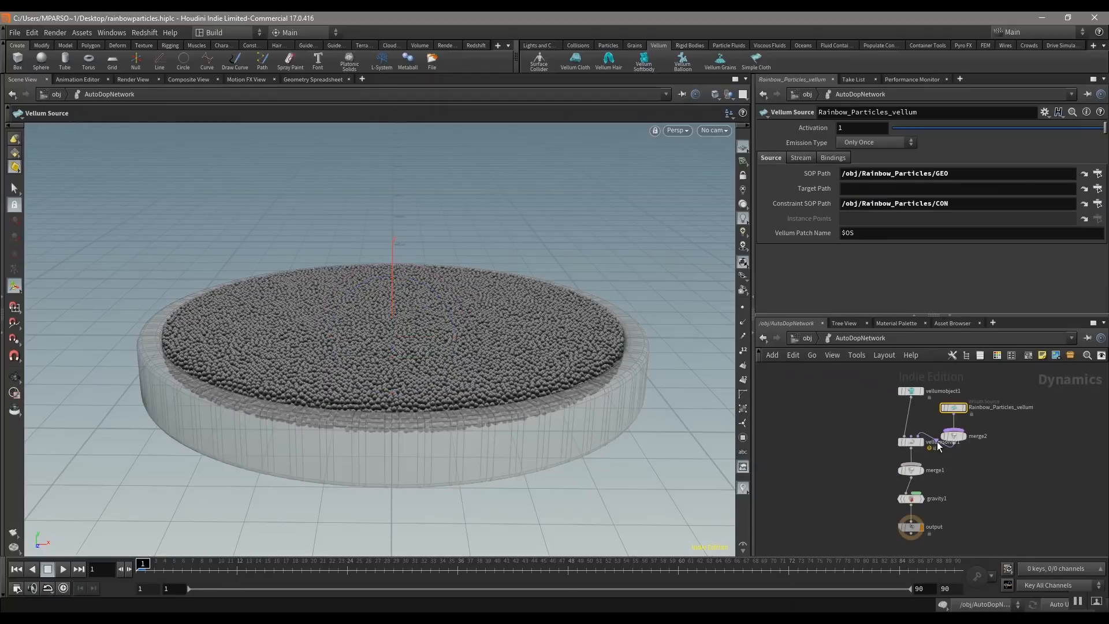
left_click_drag(959, 440, 845, 435)
middle_click_drag(925, 425, 901, 399)
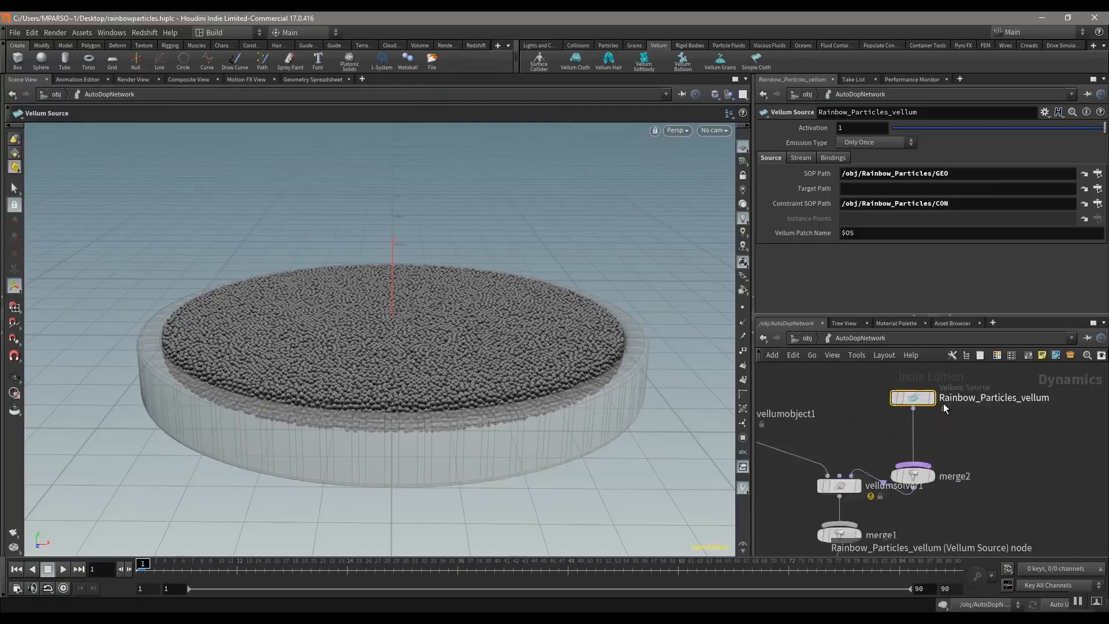
scroll(945, 404, "up", 5)
middle_click_drag(1029, 484, 1020, 523)
left_click_drag(890, 446, 889, 432)
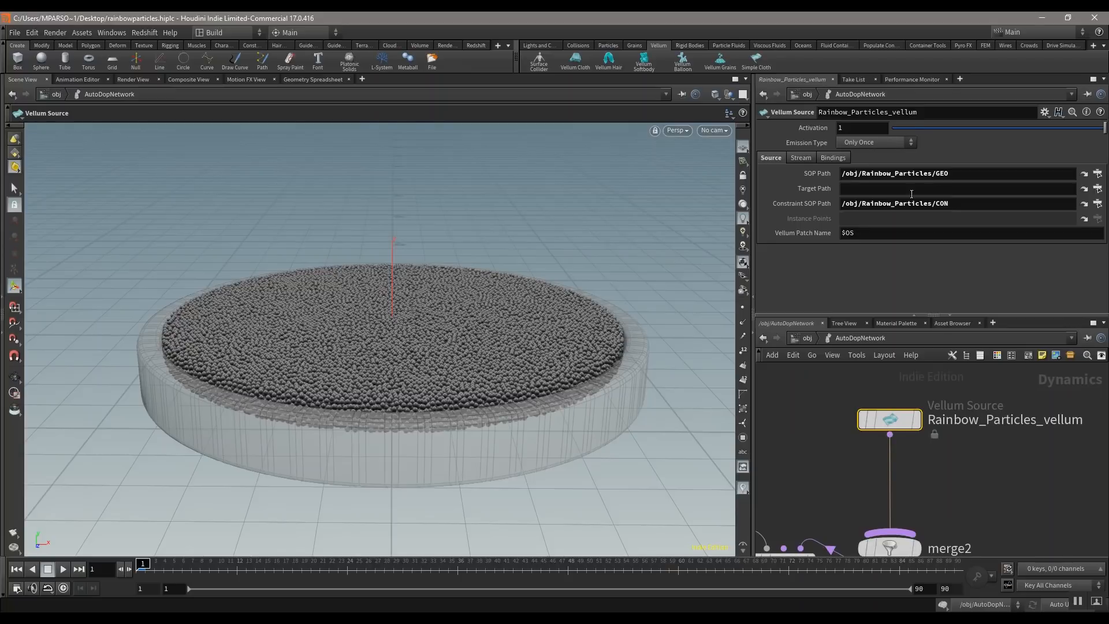
- Review the Emission Type options of Rainbow_Particles_vellum, keeping Only Once, and move merge2 closer beneath it
left_click(869, 143)
left_click(863, 143)
middle_click_drag(887, 509, 889, 484)
scroll(902, 516, "down", 4)
left_click_drag(899, 519, 899, 487)
middle_click_drag(849, 455, 875, 443)
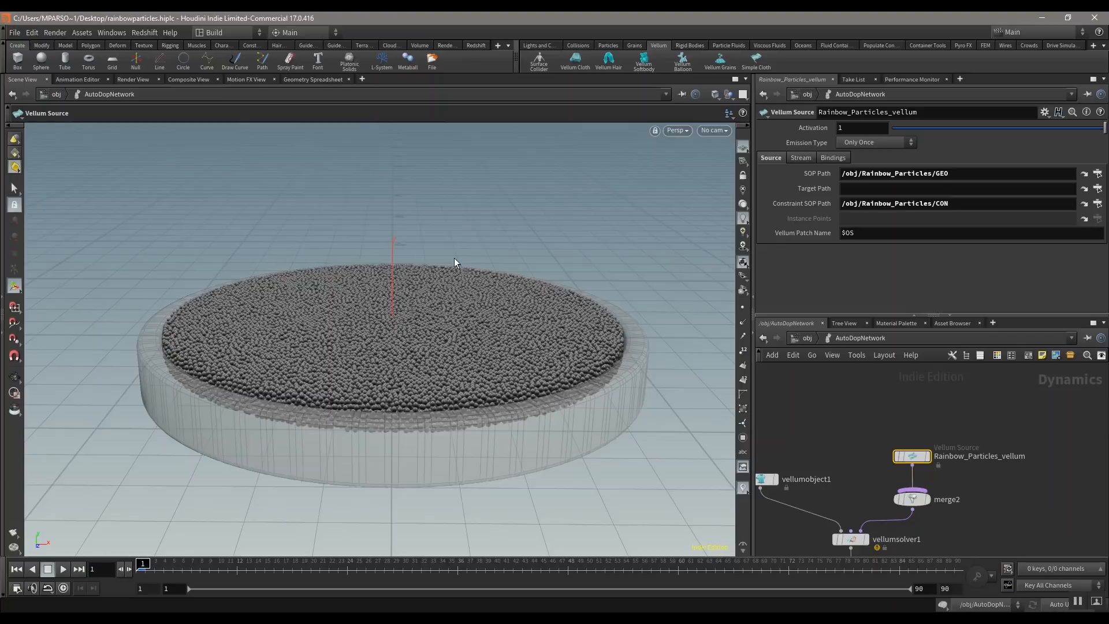
- Raise Rainbow_Particles_vellum farther above merge2 and line up vellumobject1 level with merge2
middle_click_drag(863, 416, 852, 392)
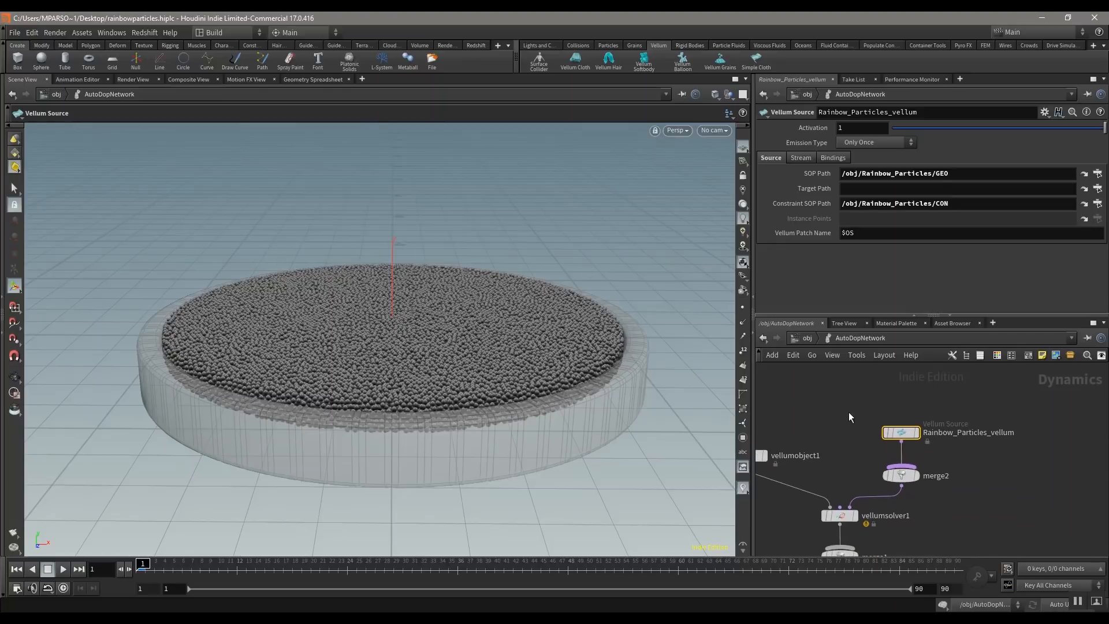
mouse_move(904, 434)
left_click_drag(904, 434, 905, 417)
middle_click_drag(825, 426, 894, 405)
left_click_drag(813, 441, 825, 459)
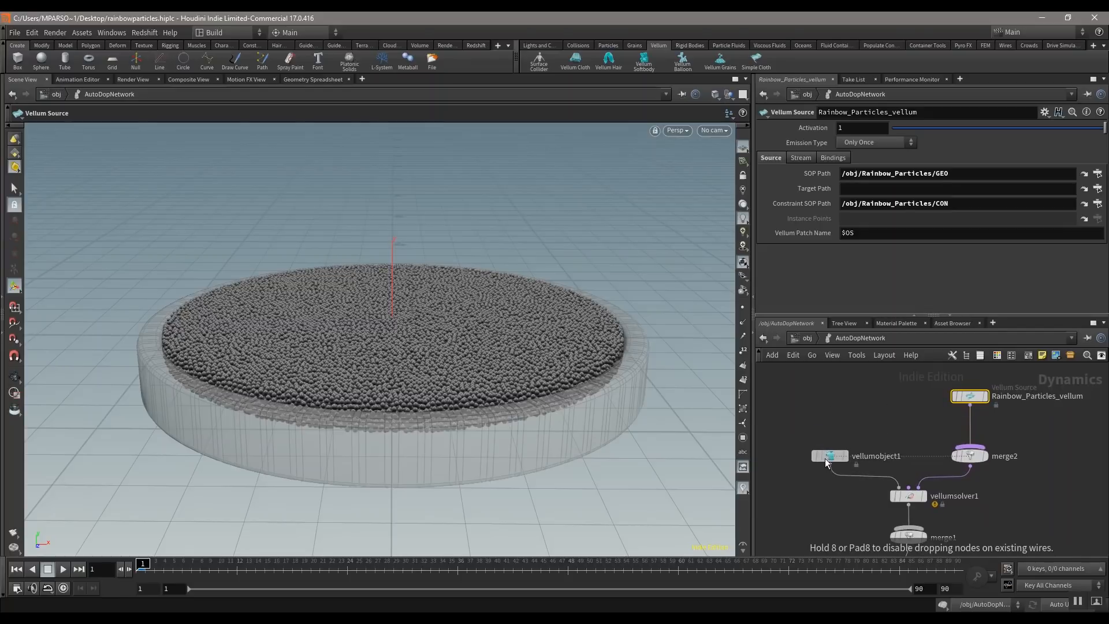
middle_click_drag(968, 458, 913, 451)
- Set the Substeps of vellumsolver1 to 7
scroll(913, 450, "up", 3)
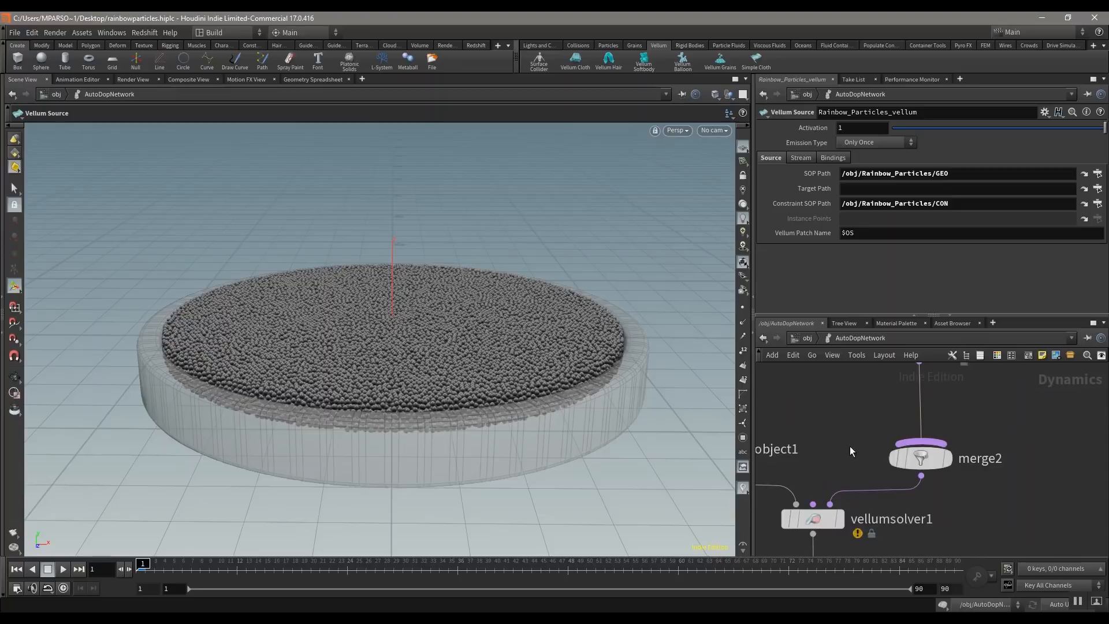
middle_click_drag(850, 452, 918, 369)
left_click(887, 436)
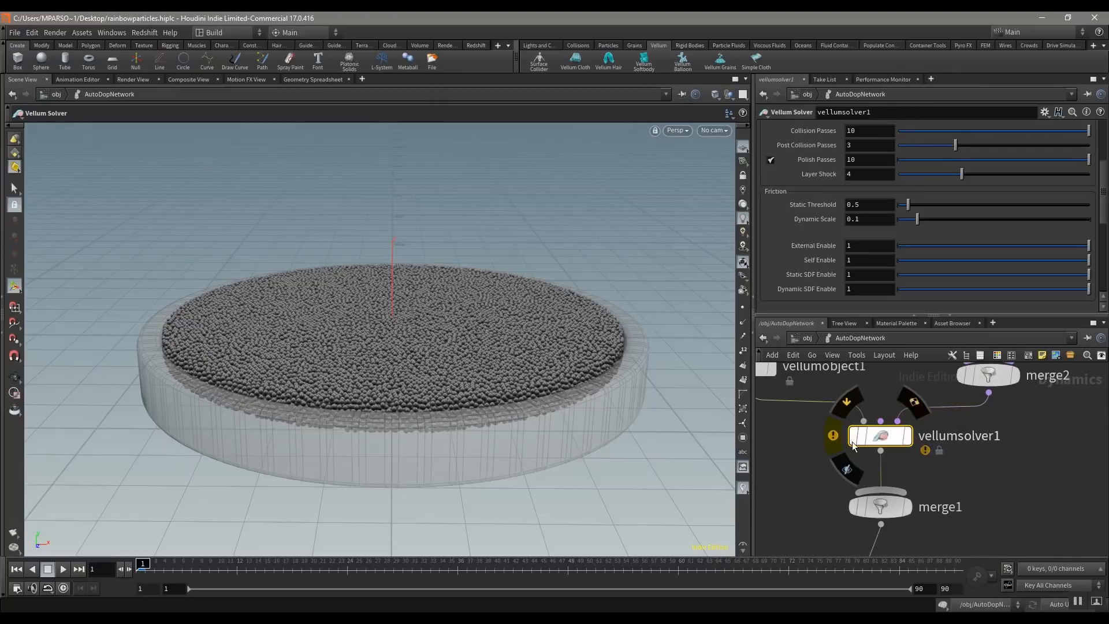
scroll(888, 443, "down", 2)
scroll(888, 442, "down", 1)
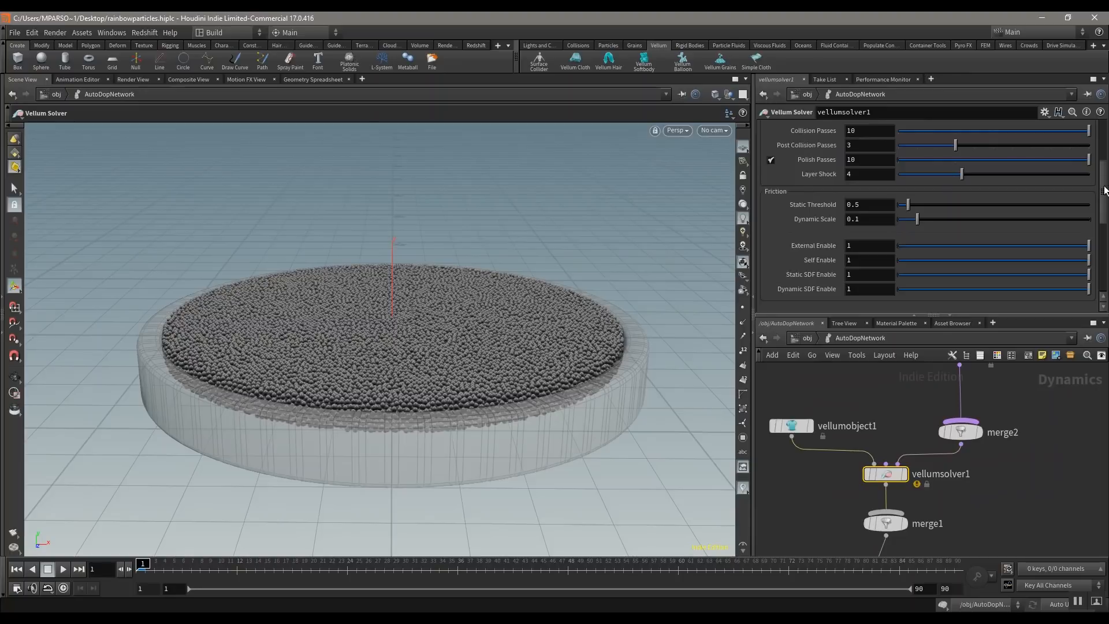
left_click_drag(1104, 190, 1105, 139)
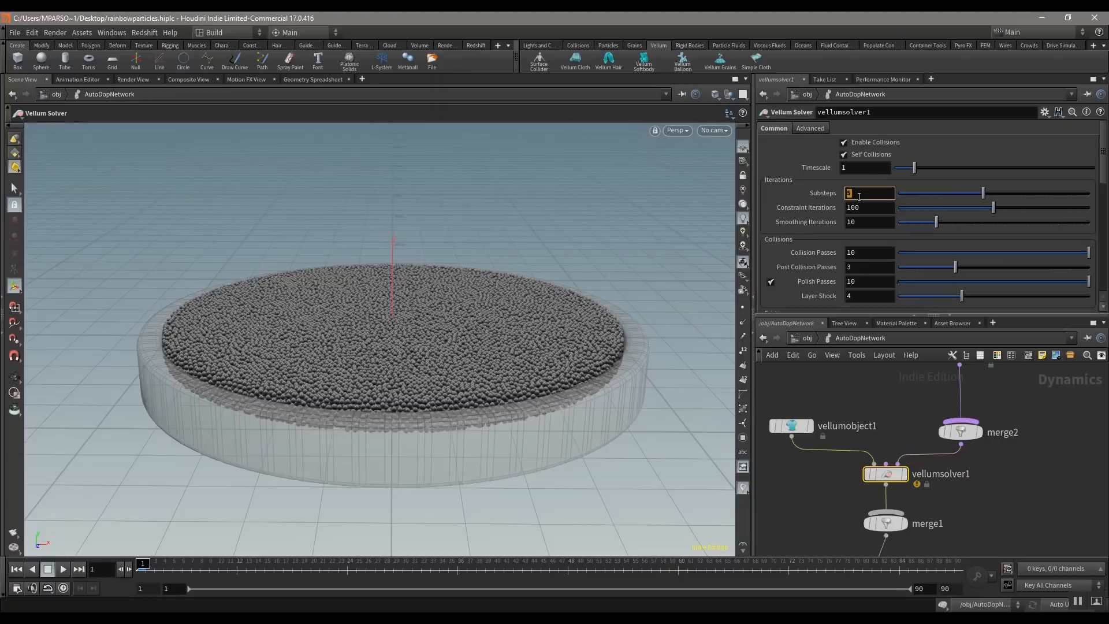
key("Return")
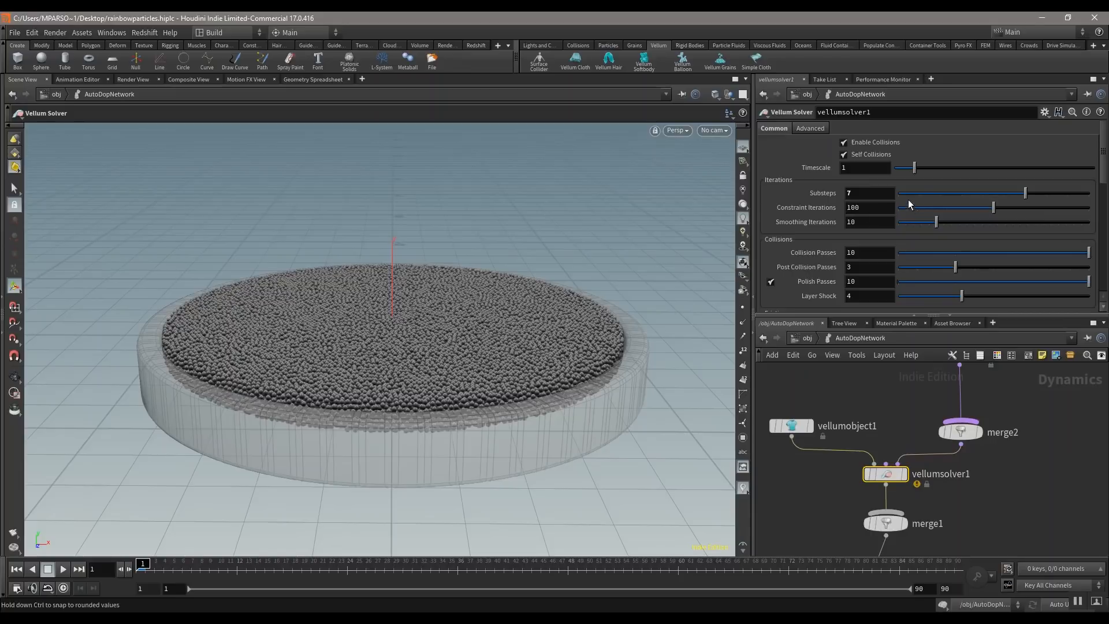
- Position the output node neatly below gravity1 at the end of the solver chain
scroll(896, 424, "down", 5)
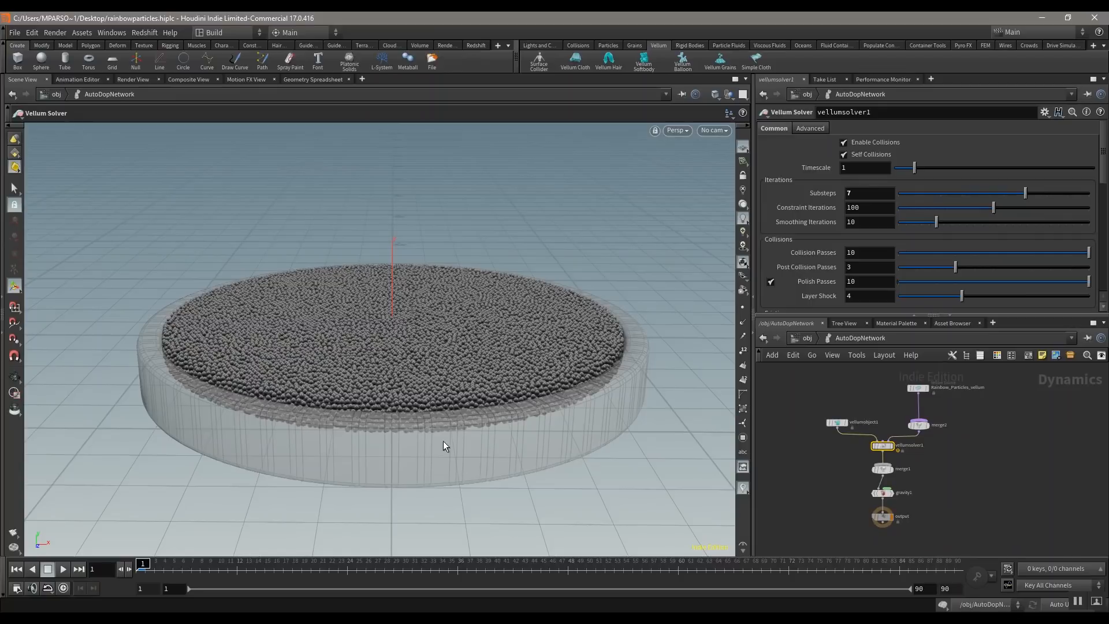
middle_click_drag(839, 509, 894, 476)
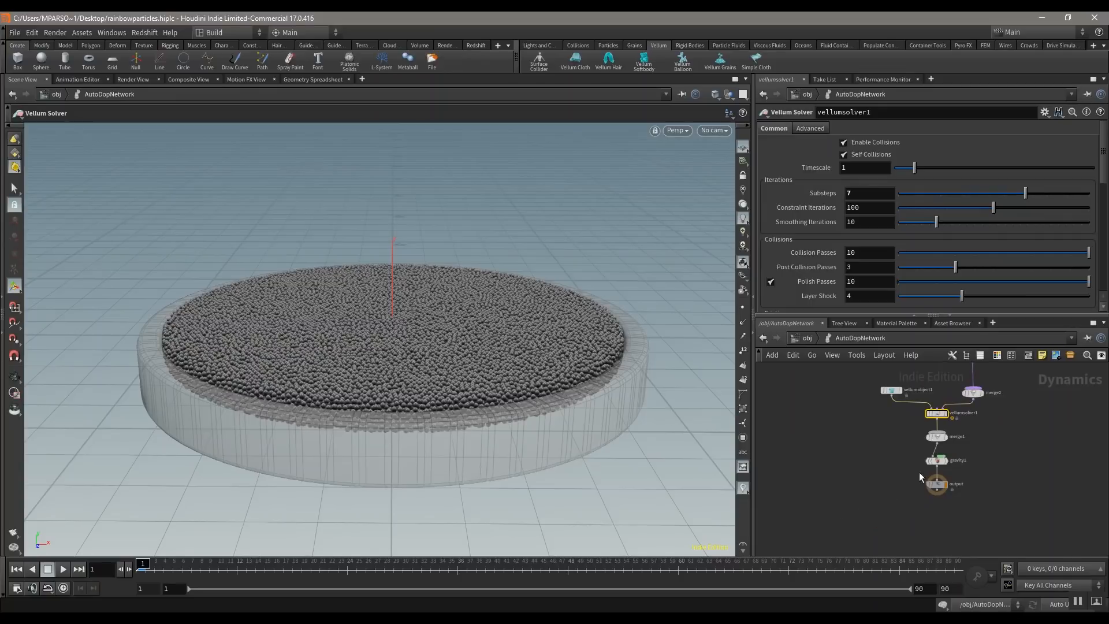
left_click_drag(934, 487, 903, 491)
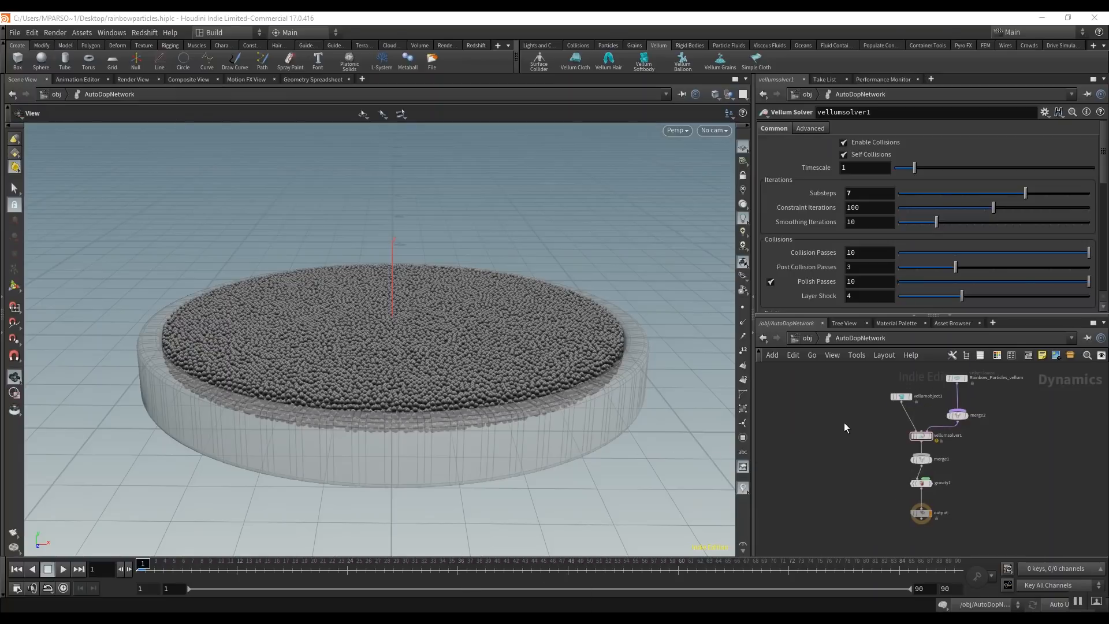
middle_click_drag(872, 428, 868, 450)
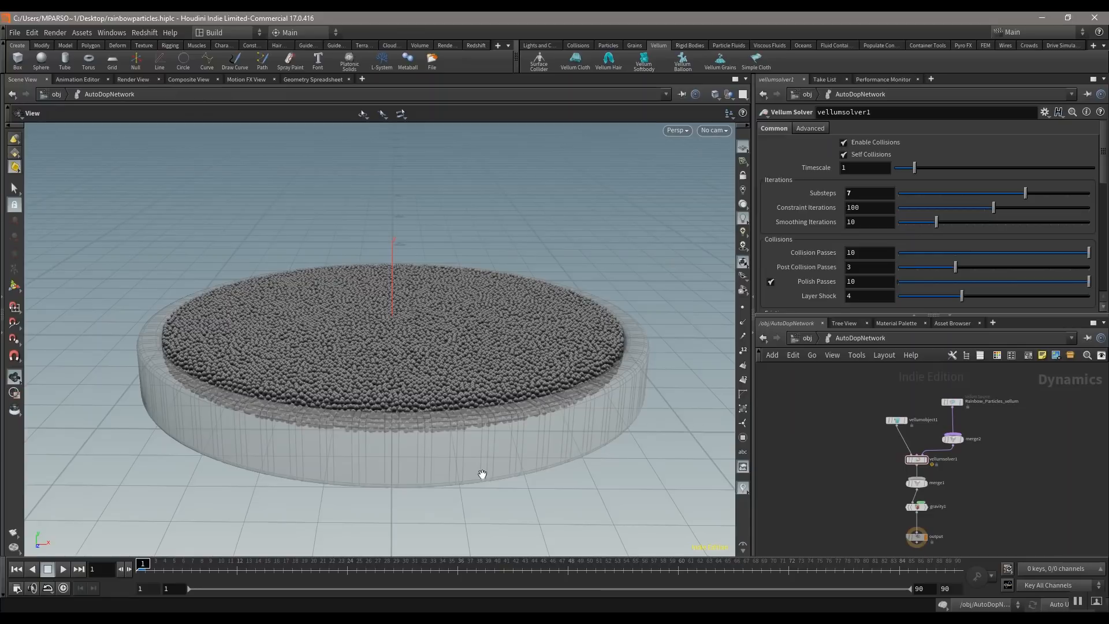
middle_click_drag(887, 495, 904, 475)
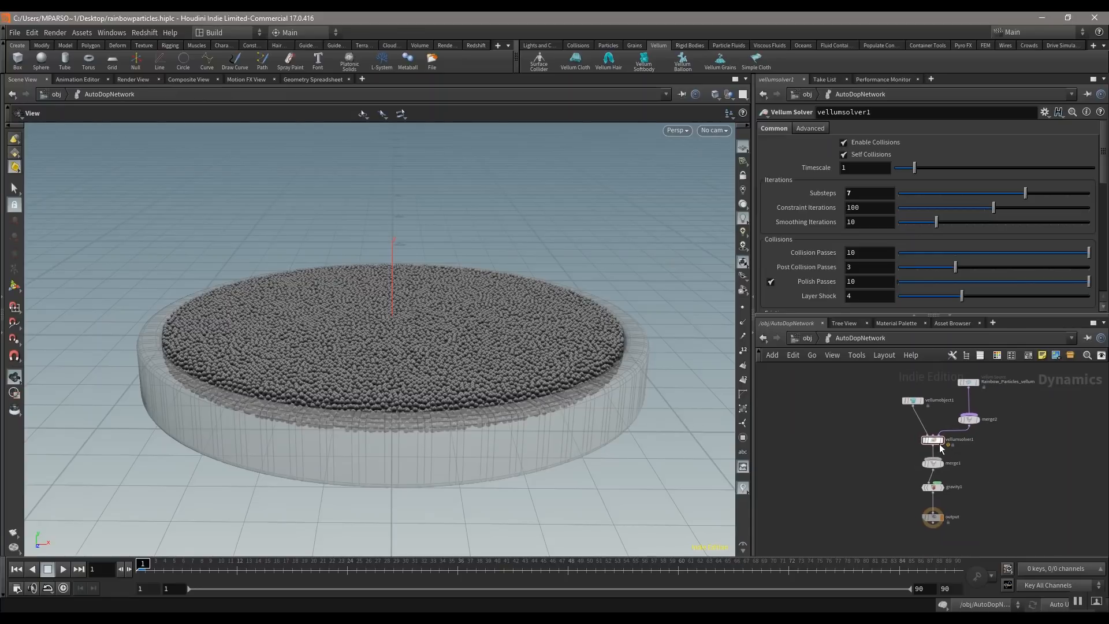
scroll(939, 443, "up", 4)
middle_click_drag(855, 442, 910, 466)
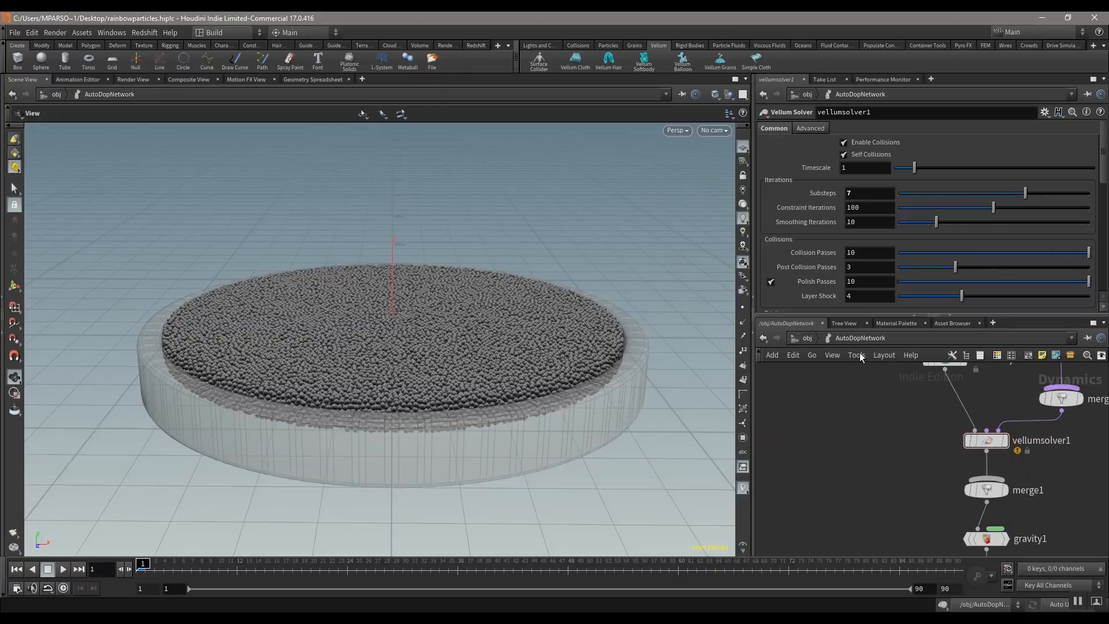
middle_click_drag(890, 358, 864, 403)
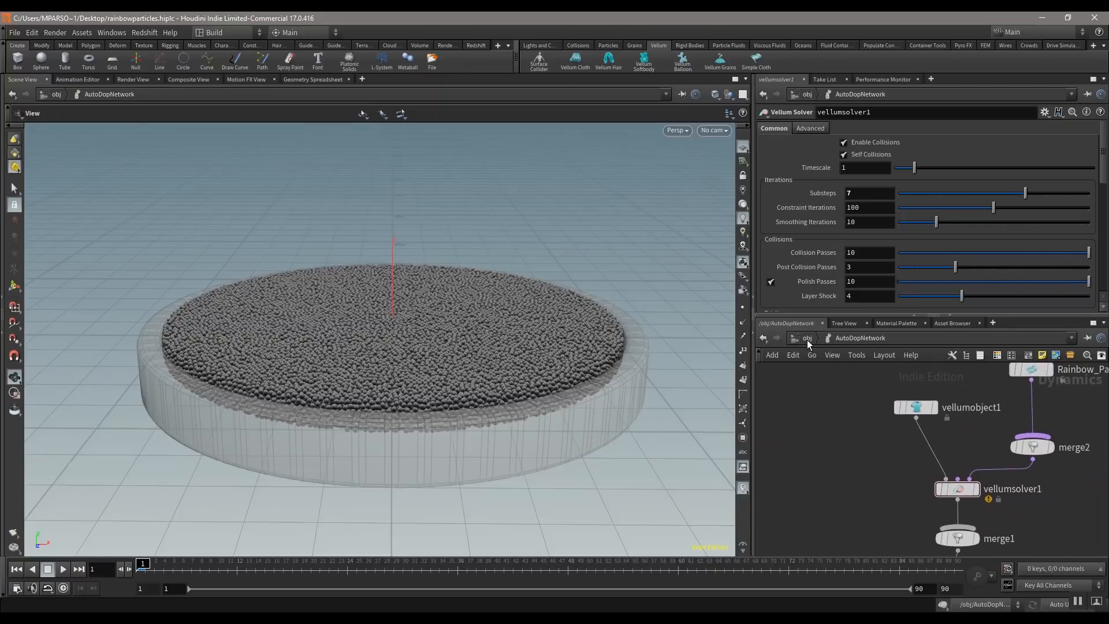
- Return to the object level and turn the Collider pan into a surface collider for the Vellum simulation
left_click(807, 337)
scroll(811, 394, "down", 4)
scroll(820, 445, "up", 2)
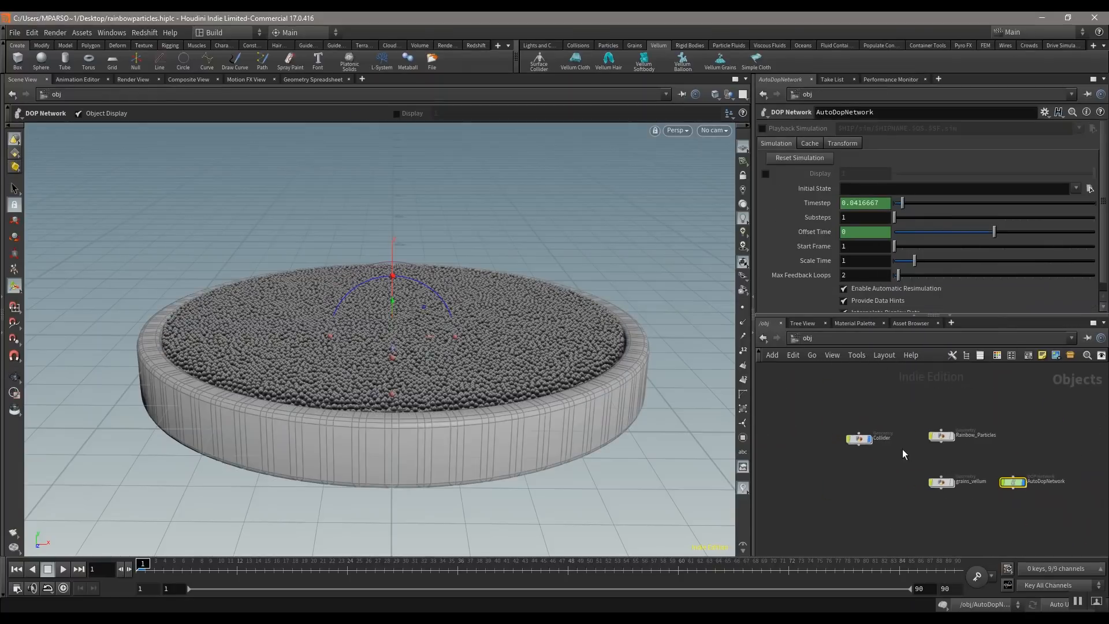
left_click(842, 434)
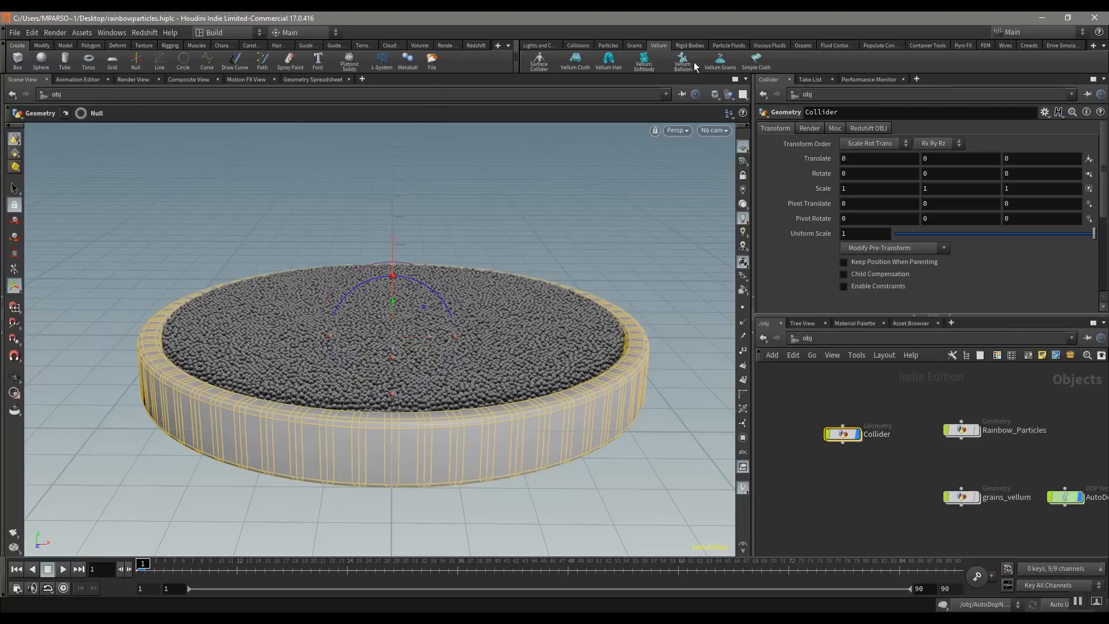
left_click(538, 63)
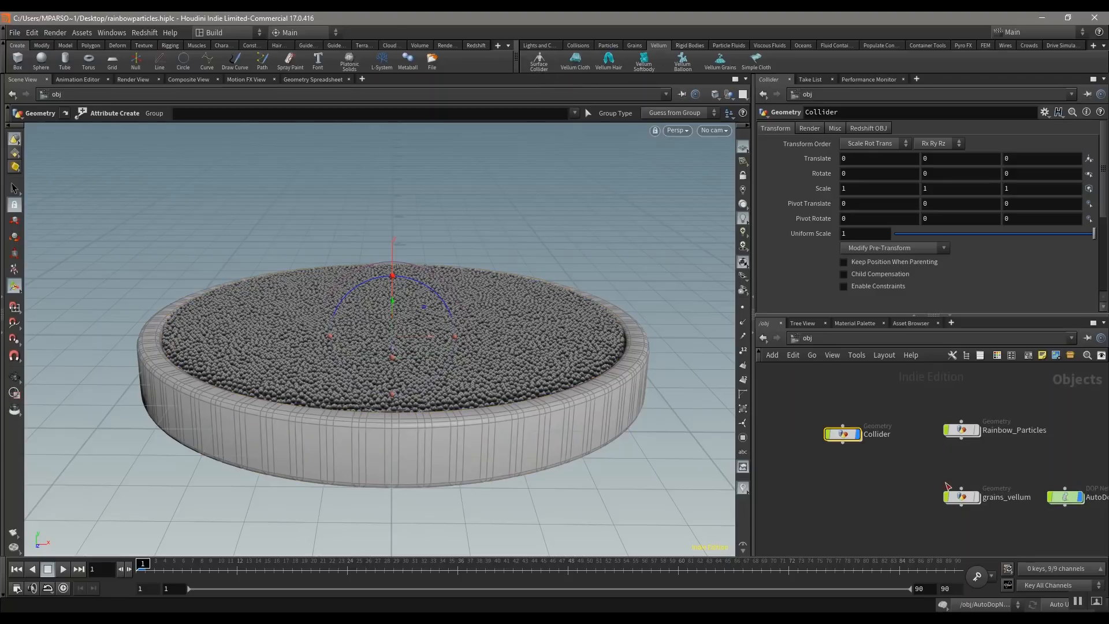
- Enter AutoDopNetwork and automatically lay out its nodes so the new Collider branch stands apart from the Vellum branch
middle_click_drag(1061, 498, 937, 457)
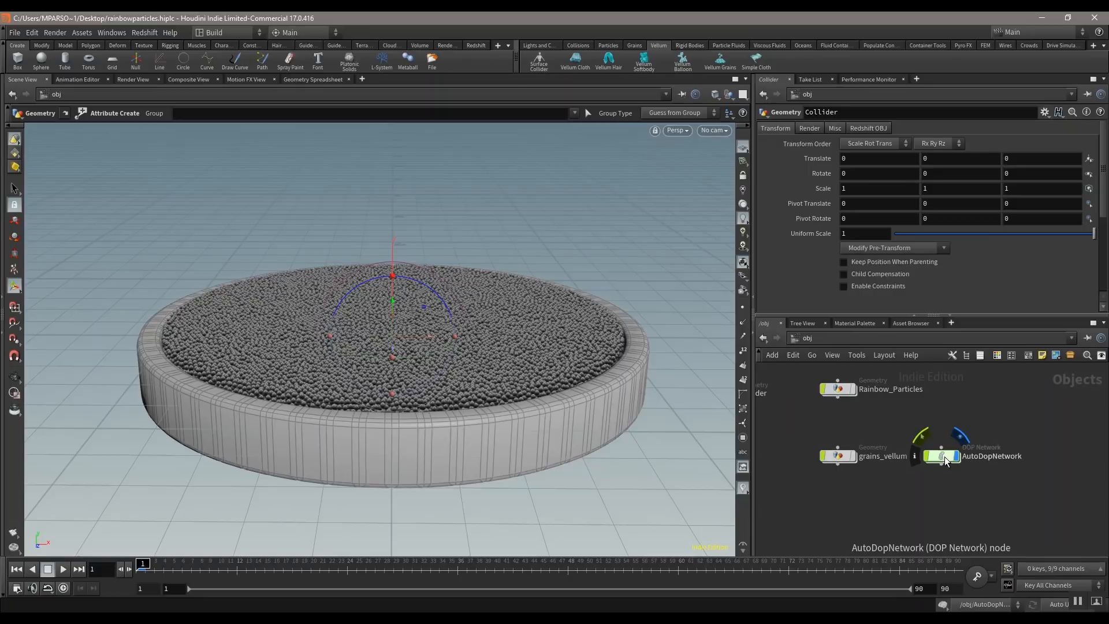
double_click(937, 457)
scroll(834, 434, "down", 6)
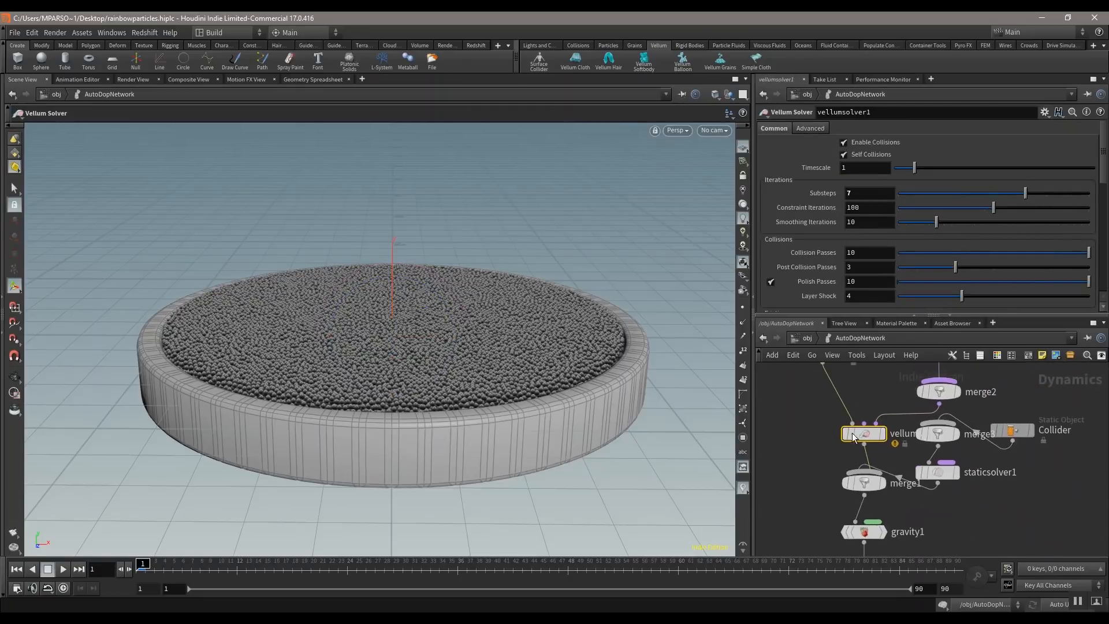
key("h")
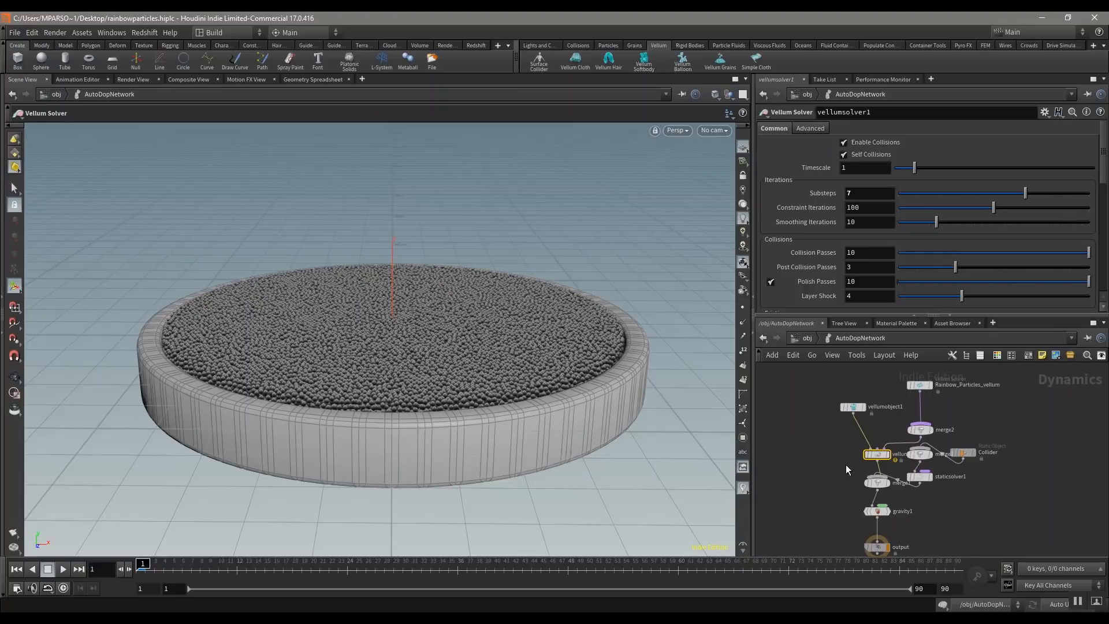
key("l")
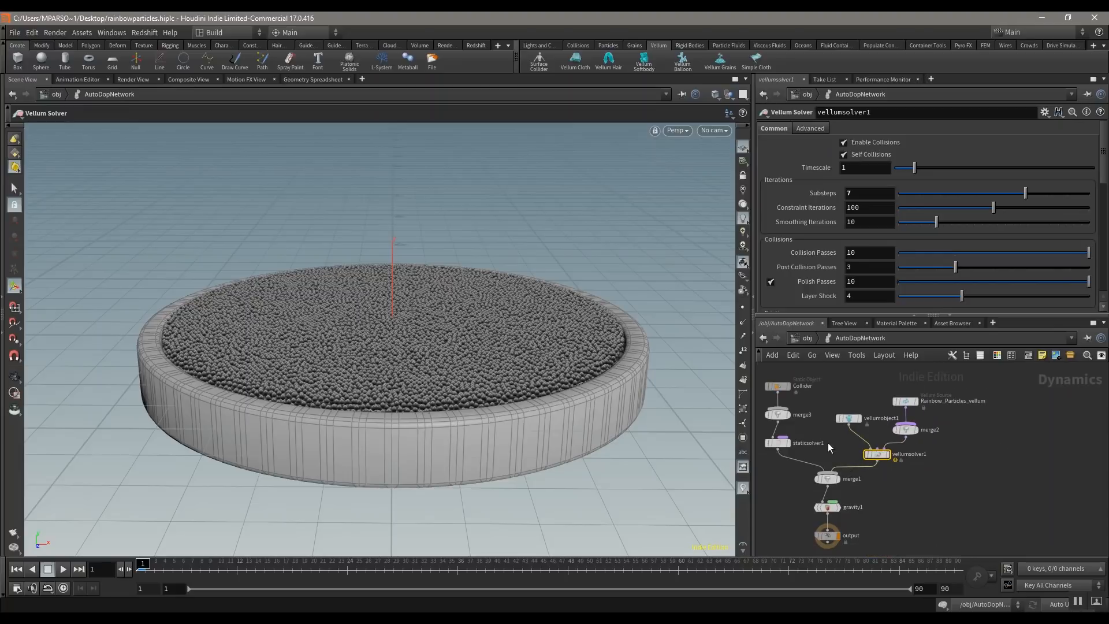
- Show the parameters of the Collider static object in the DOP network
middle_click_drag(832, 454, 887, 461)
scroll(884, 446, "up", 3)
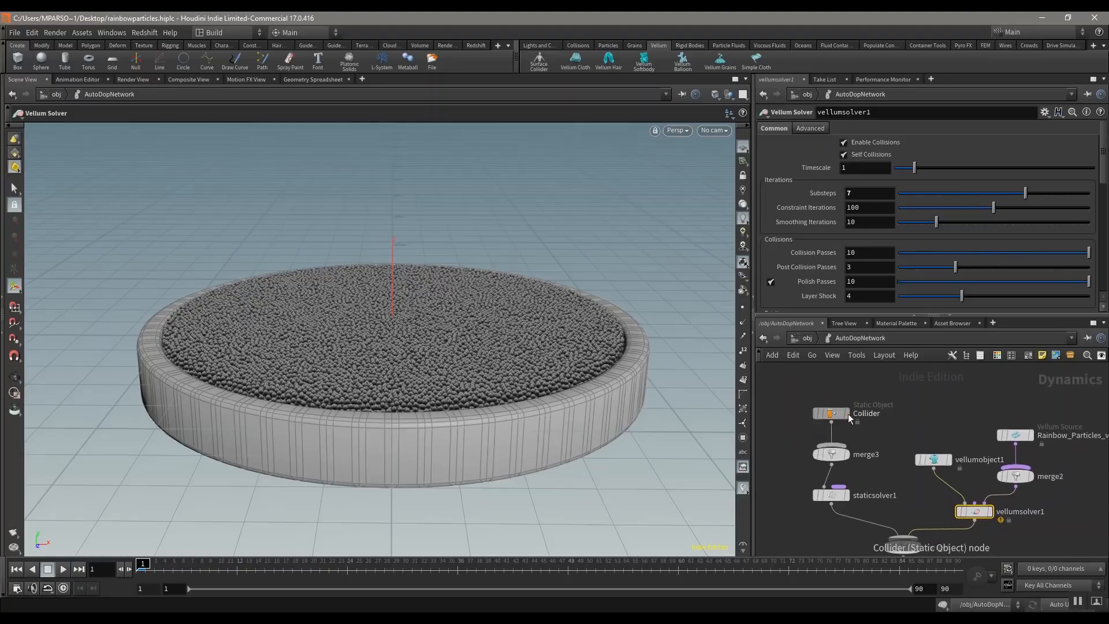
left_click(832, 414)
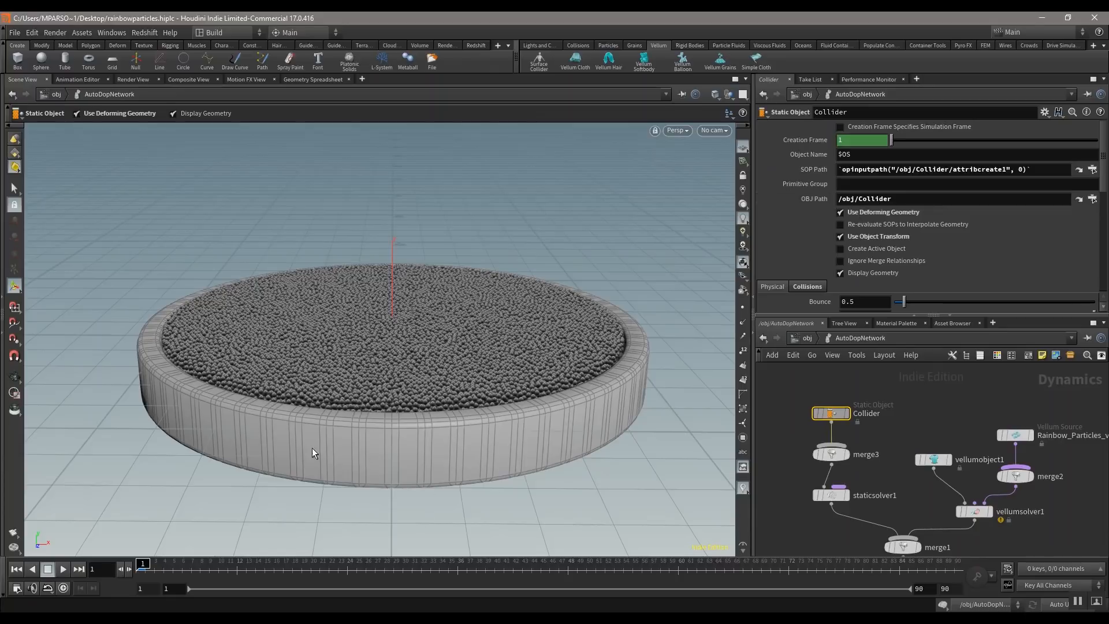
- Review the network from the static and Vellum solvers down to output, and play the grain simulation from frame 1
middle_click_drag(913, 519, 878, 396)
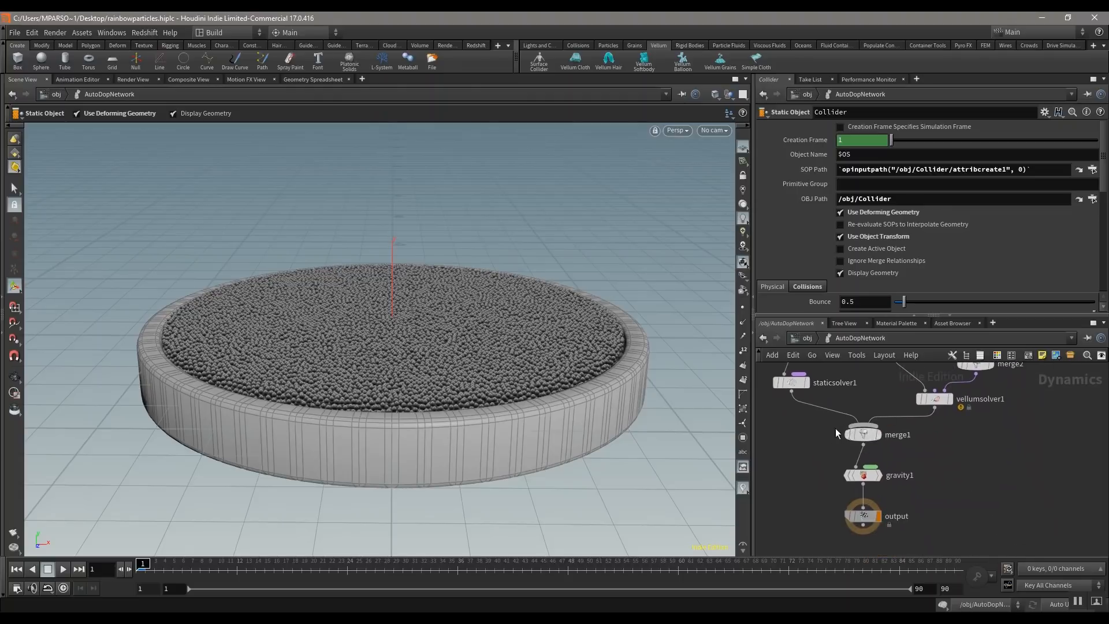
middle_click_drag(939, 507, 927, 561)
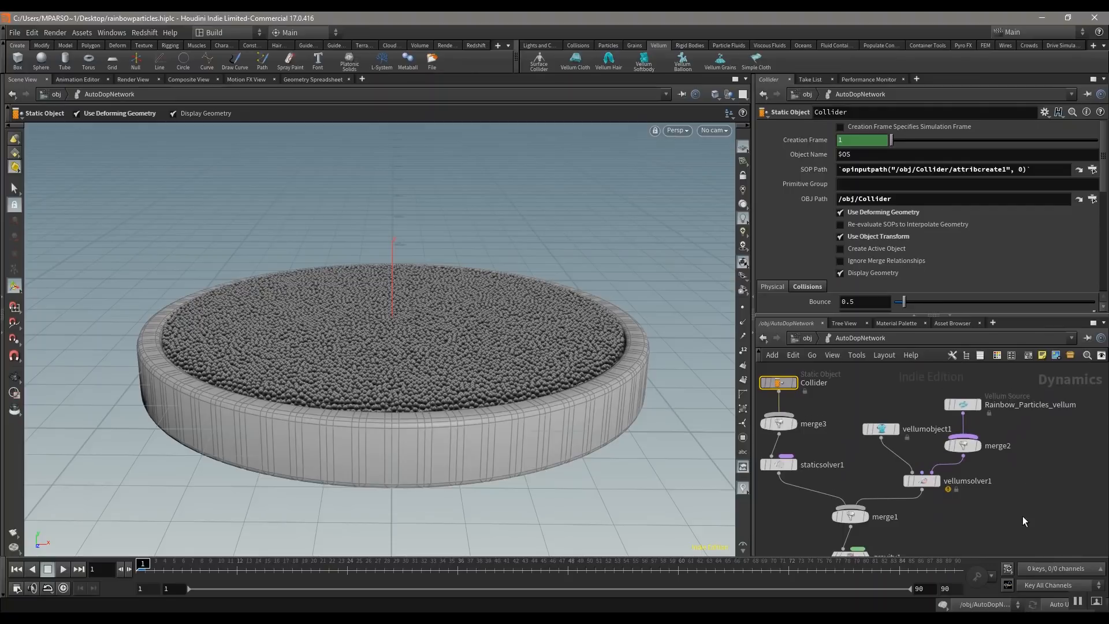
middle_click_drag(1022, 515, 1060, 502)
middle_click_drag(913, 475, 933, 435)
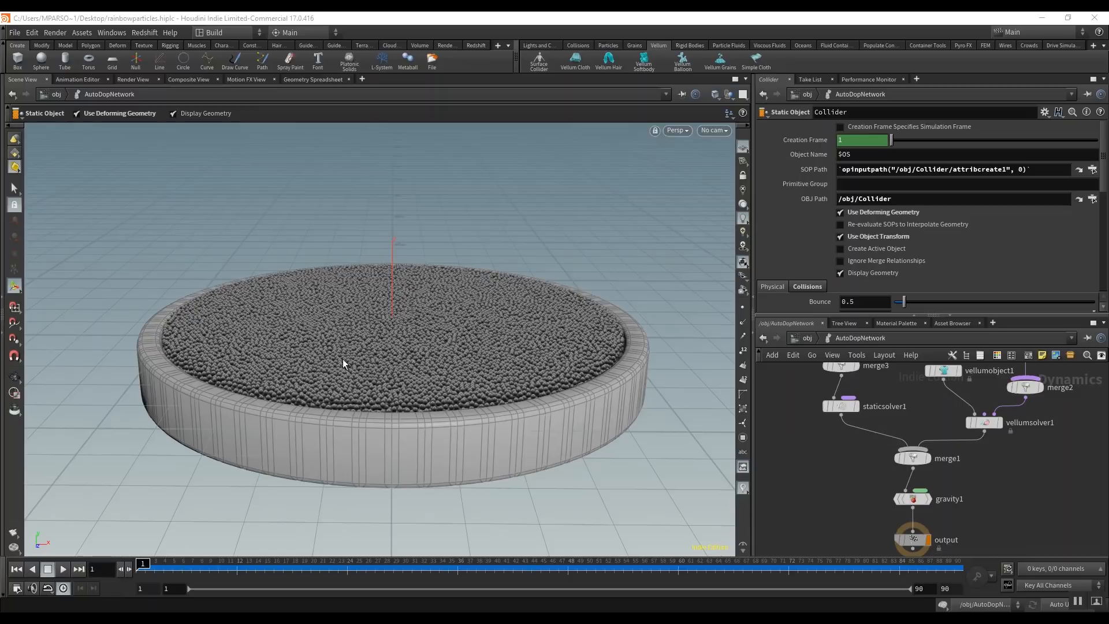
left_click(64, 571)
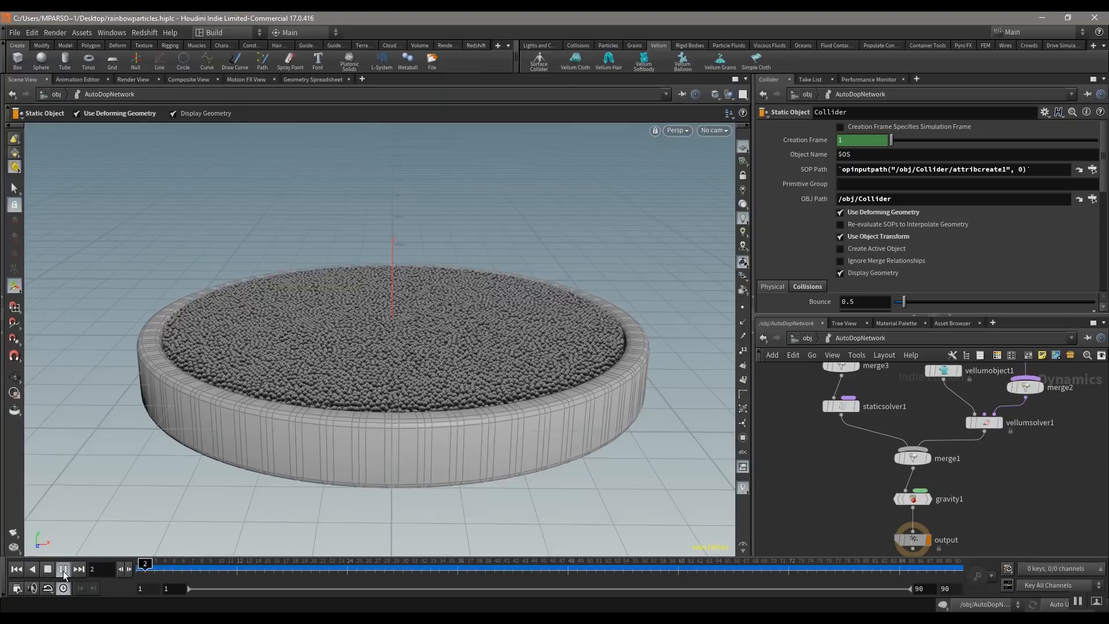
- Scrub through the first frames of the grain simulation up close, and return to frame 1
left_click_drag(367, 573, 117, 564)
left_click(15, 377)
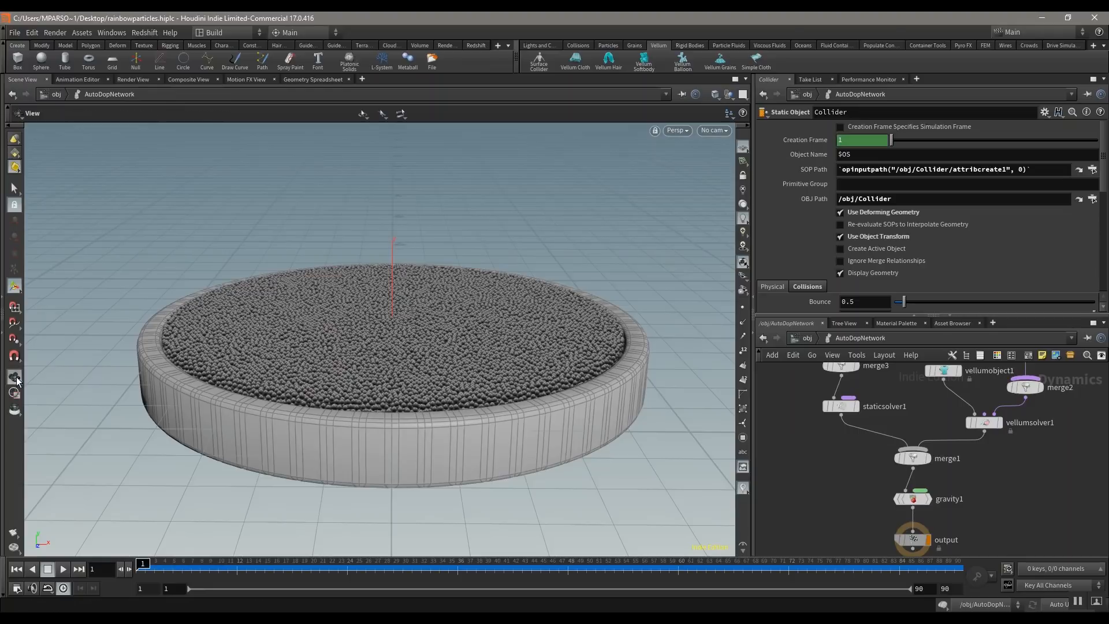
scroll(376, 364, "up", 5)
scroll(381, 364, "down", 1)
mouse_move(402, 373)
middle_mouse_down()
mouse_move(353, 331)
mouse_move(365, 352)
middle_mouse_up()
mouse_move(146, 567)
left_mouse_down()
mouse_move(278, 563)
mouse_move(141, 554)
mouse_move(286, 552)
left_mouse_up()
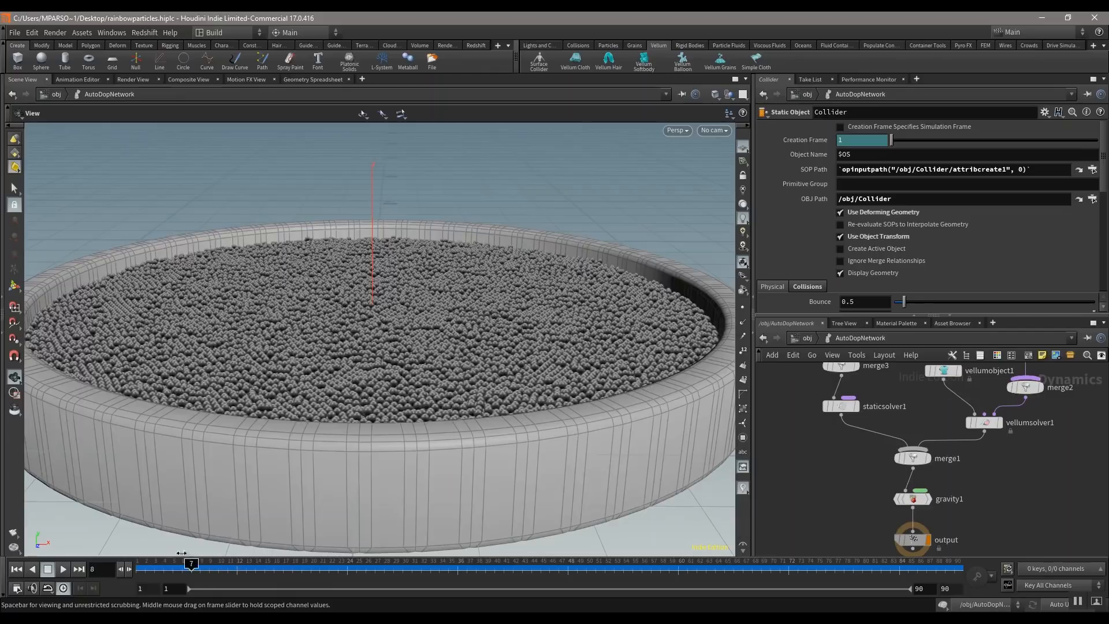
left_click_drag(193, 553, 132, 553)
scroll(359, 324, "down", 6)
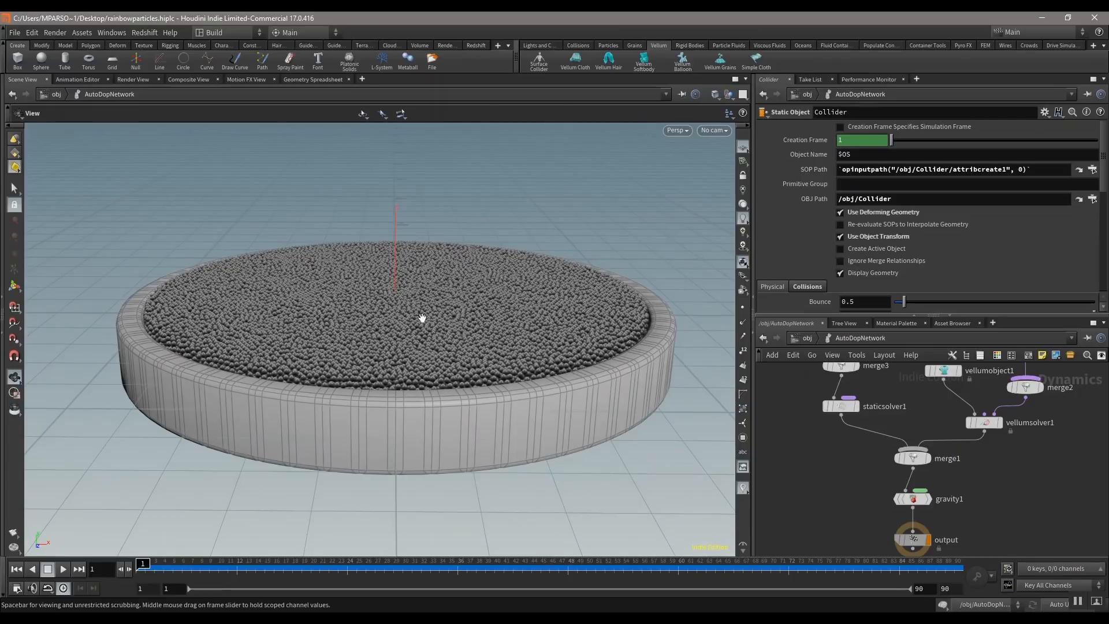
- Go up to the object level and select the Collider geometry object to show its transform parameters
middle_click_drag(821, 411, 846, 438)
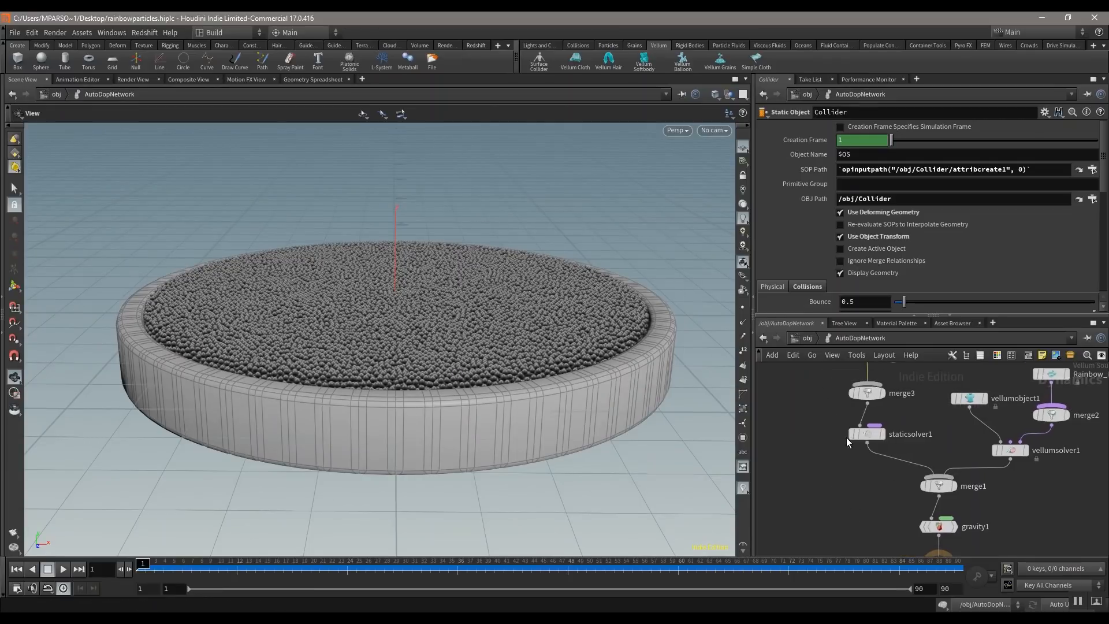
left_click(803, 338)
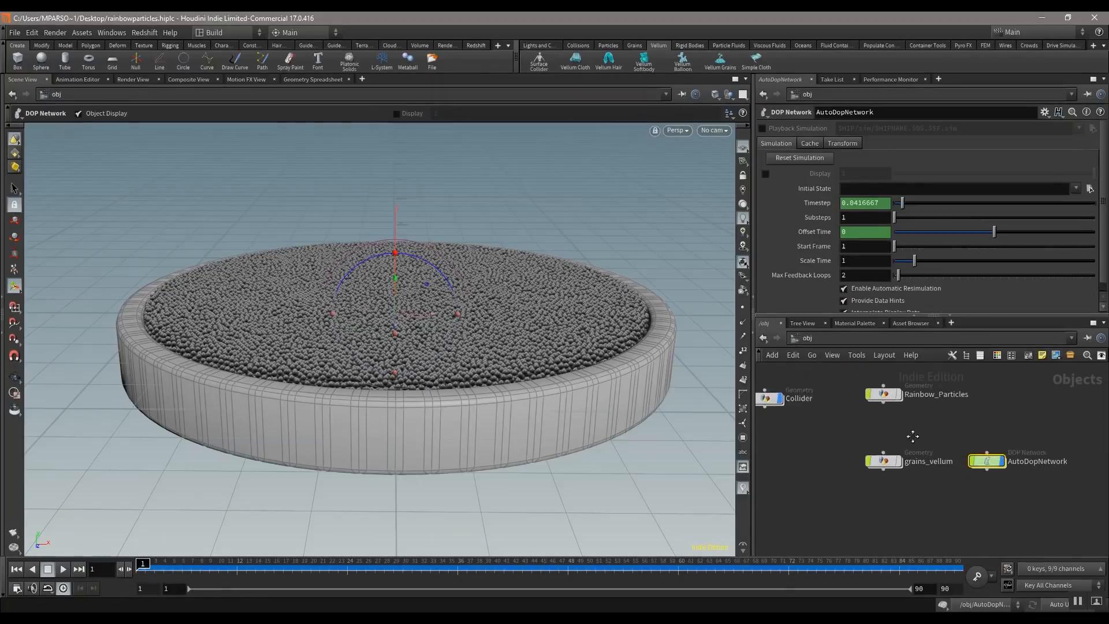
left_click_drag(805, 415, 836, 411)
left_click(837, 408)
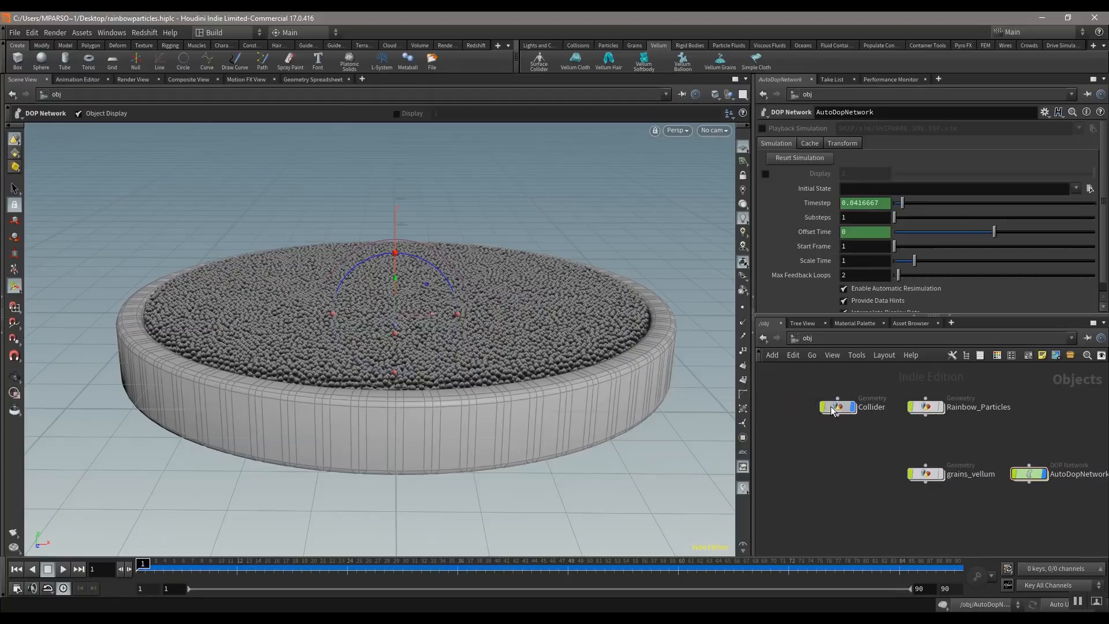
middle_click_drag(857, 467, 850, 473)
scroll(838, 409, "up", 3)
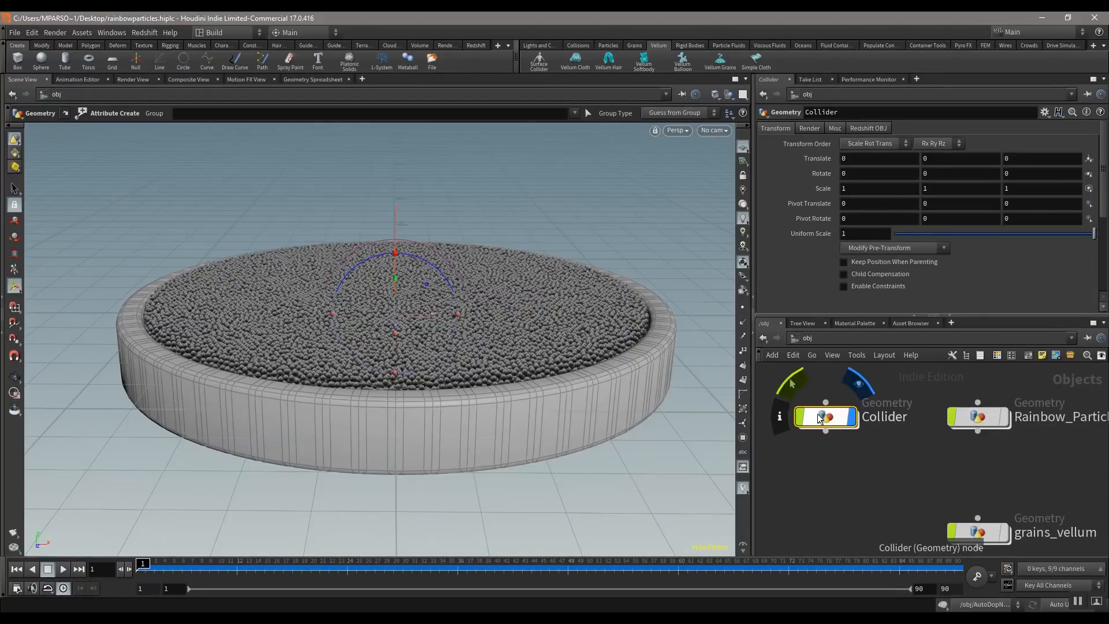
mouse_move(830, 440)
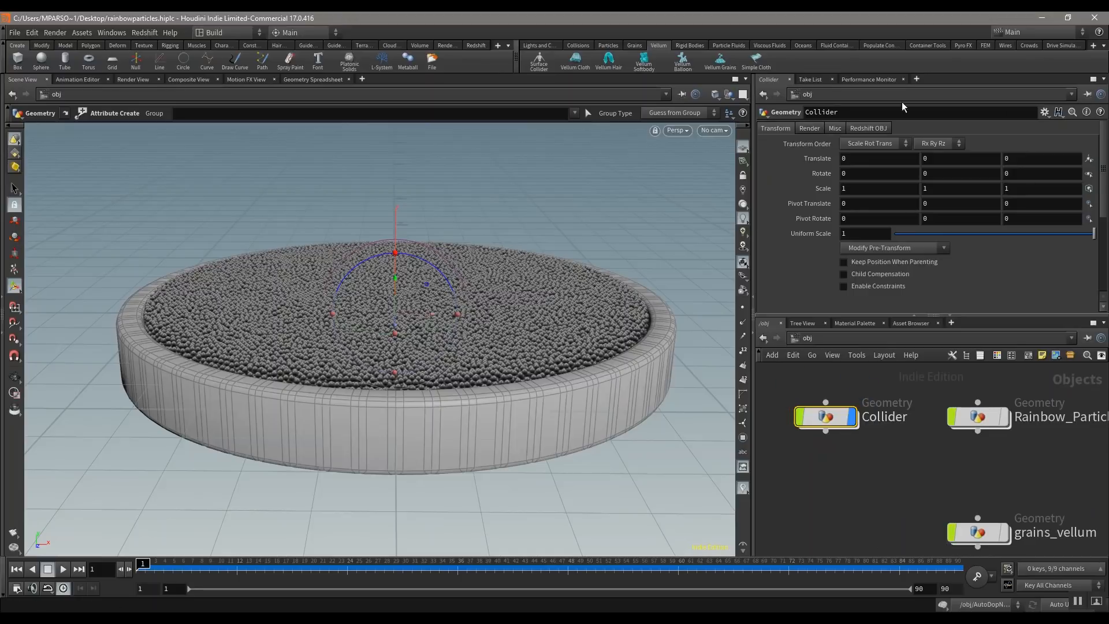
double_click(826, 416)
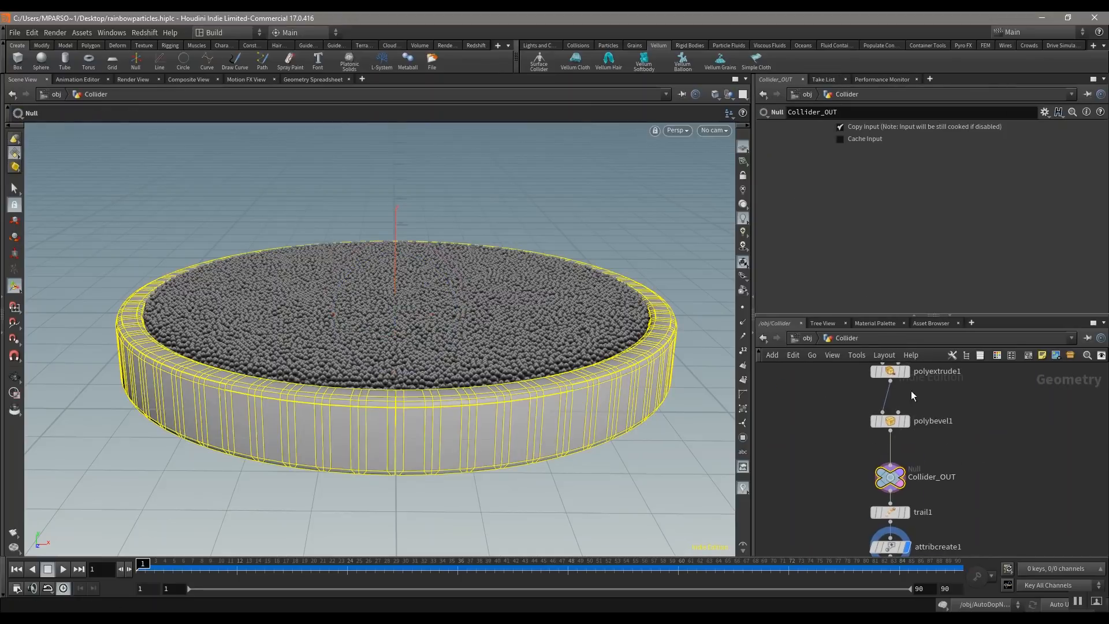
left_click(796, 335)
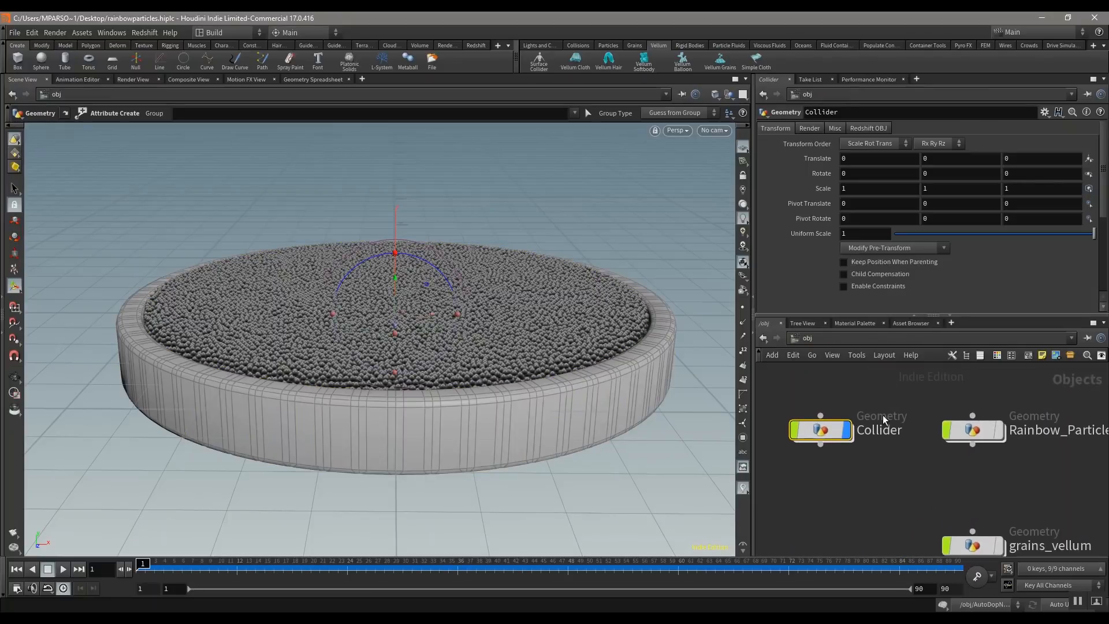
- Set the Collider's X rotation to the expression sin ($F * 6) * 15
mouse_move(864, 418)
left_mouse_down()
mouse_move(900, 419)
mouse_move(851, 418)
left_mouse_up()
middle_click_drag(1031, 475, 974, 483)
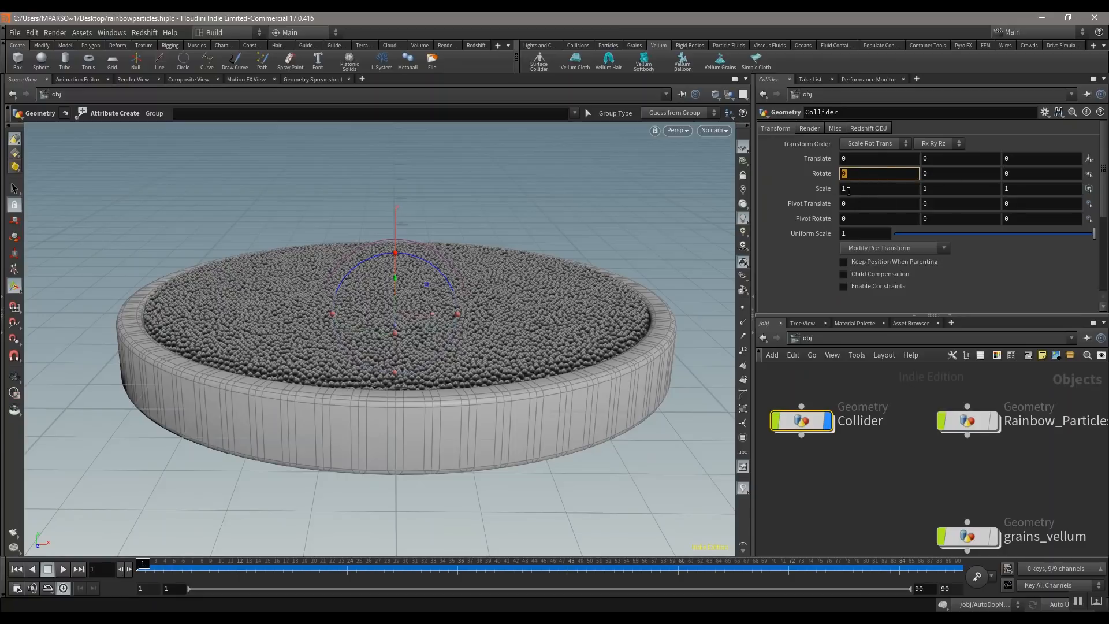
type("sin")
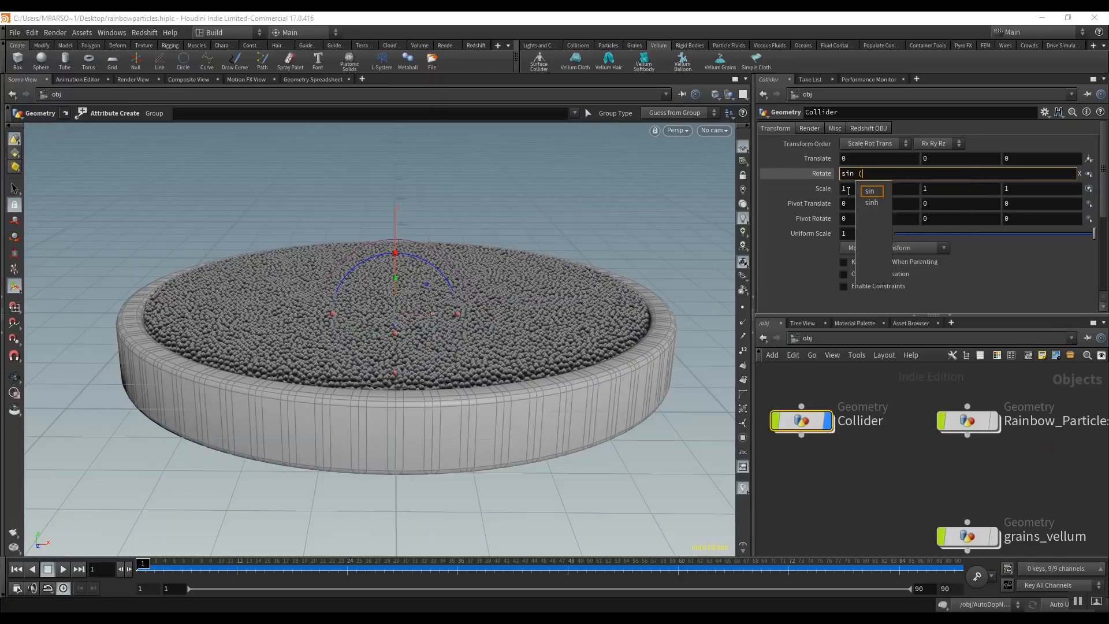
type(" ($")
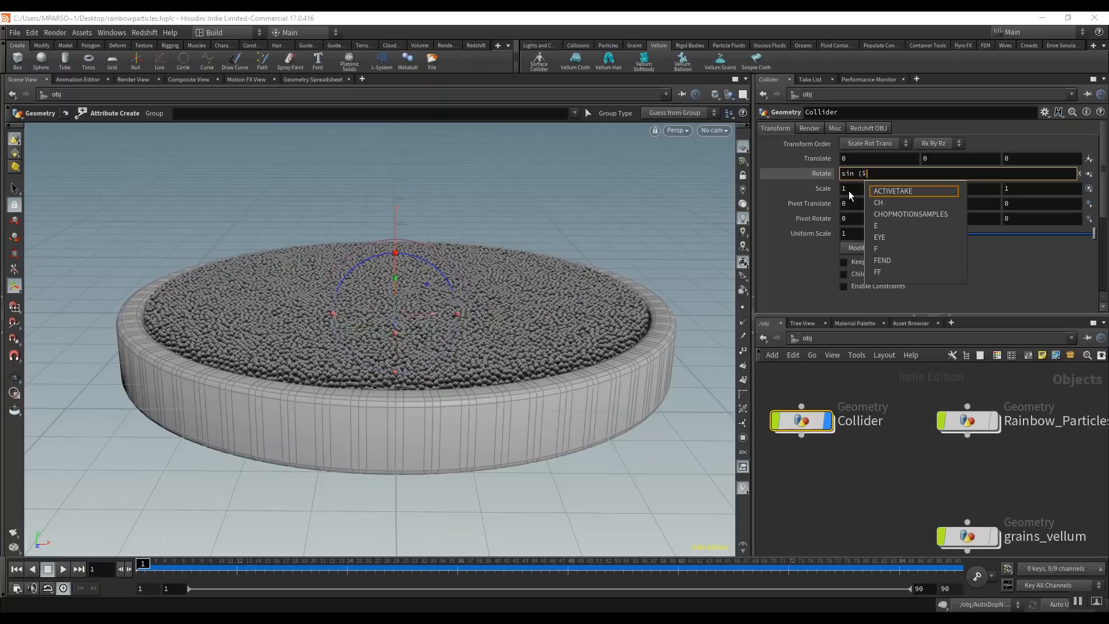
type("F * 6) * 15")
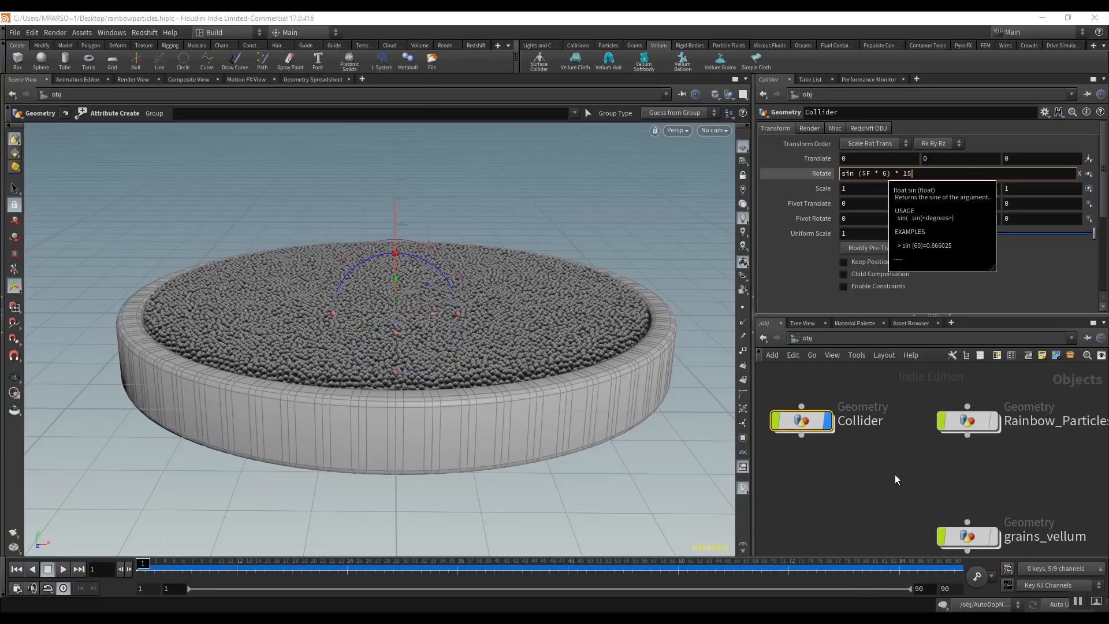
left_click(894, 474)
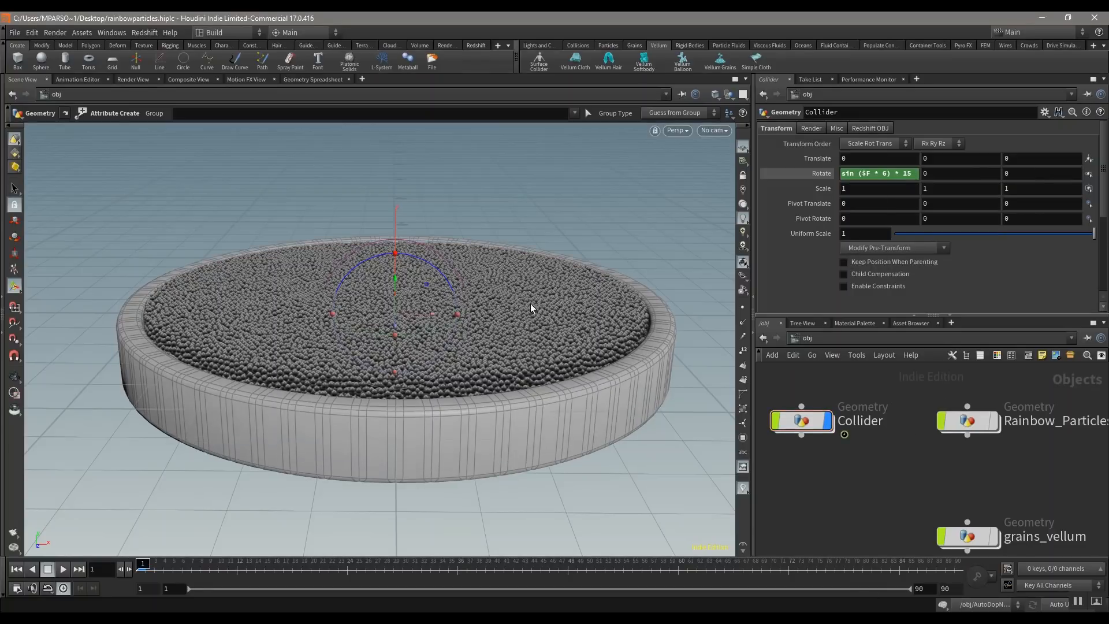
- Turn off the AutoDopNetwork's display and play the timeline to preview only the Collider's motion
middle_click_drag(984, 485, 877, 420)
middle_click_drag(1042, 438, 935, 442)
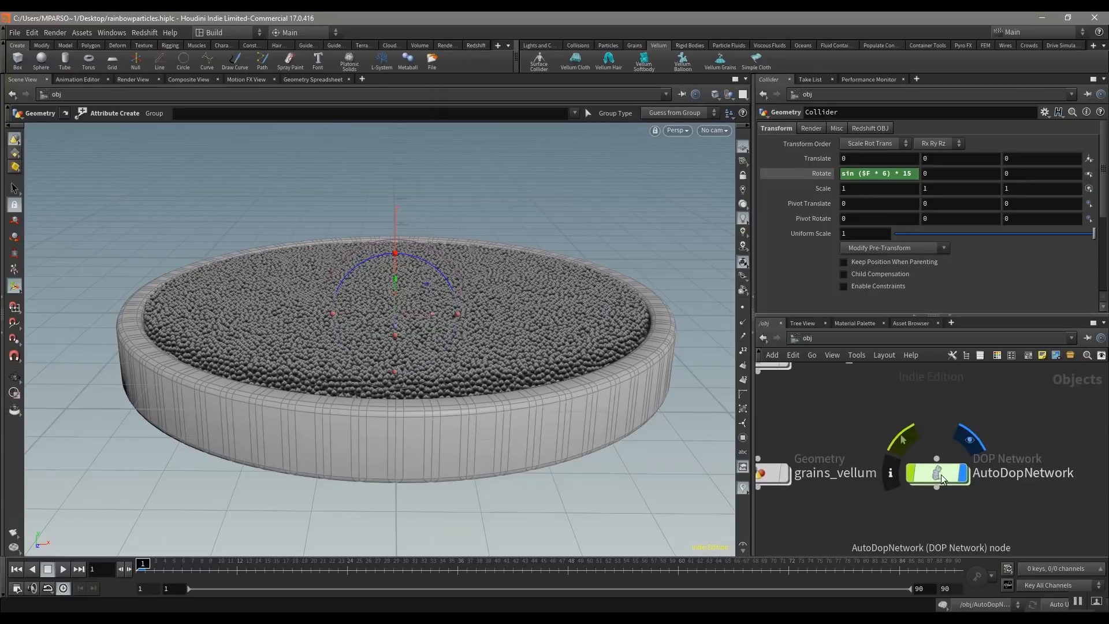
left_click(969, 440)
middle_click_drag(837, 440, 1018, 458)
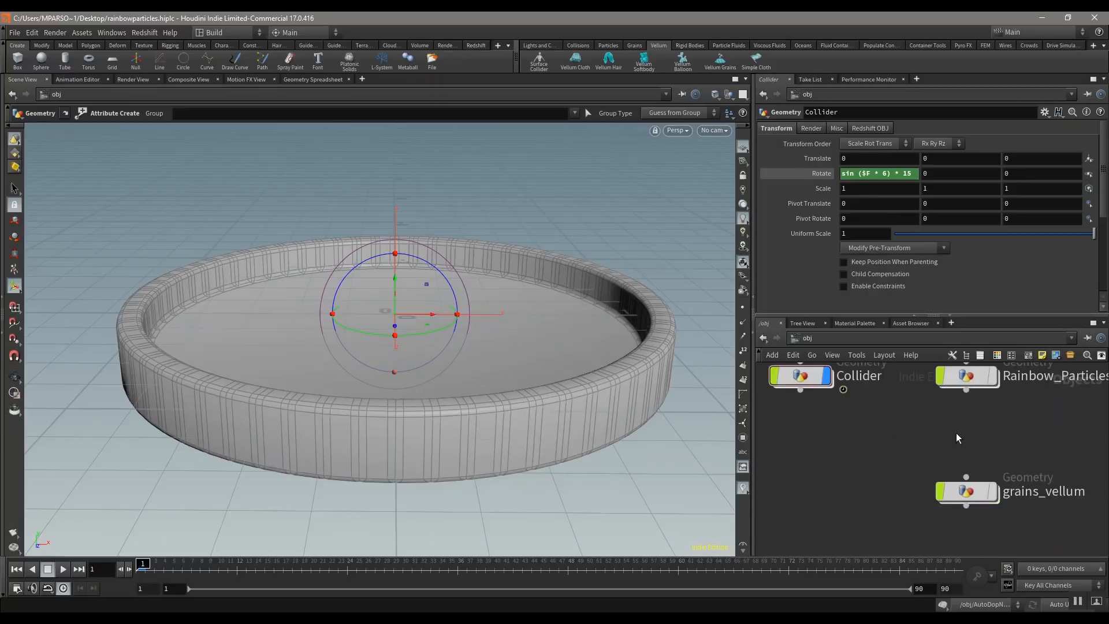
left_click(64, 569)
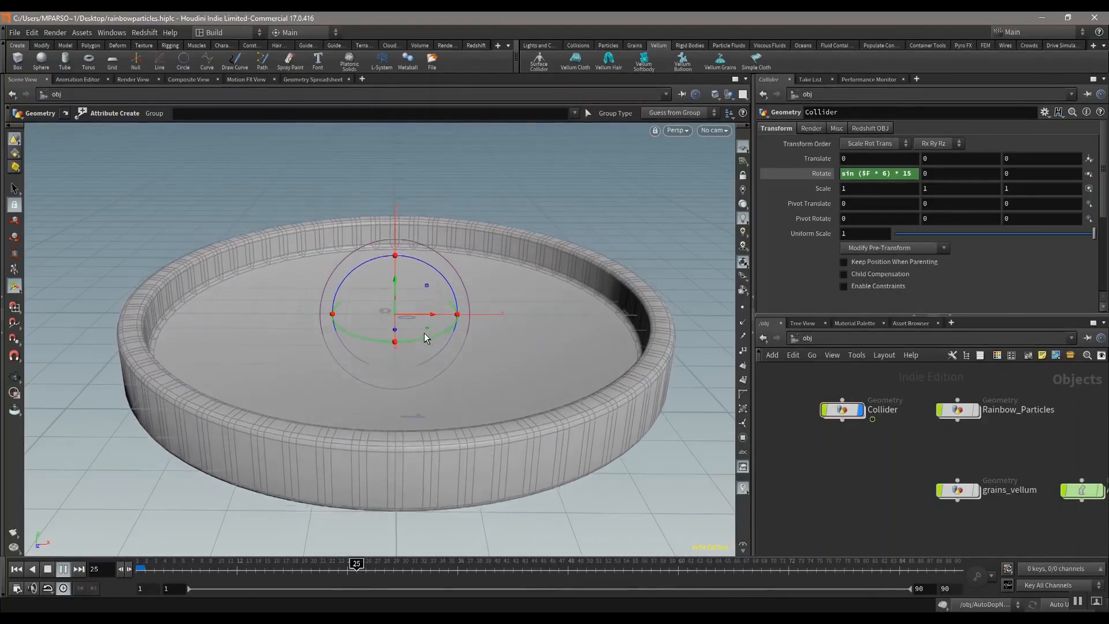
- Raise the multiplier in the Collider's X rotation expression to 25
double_click(907, 174)
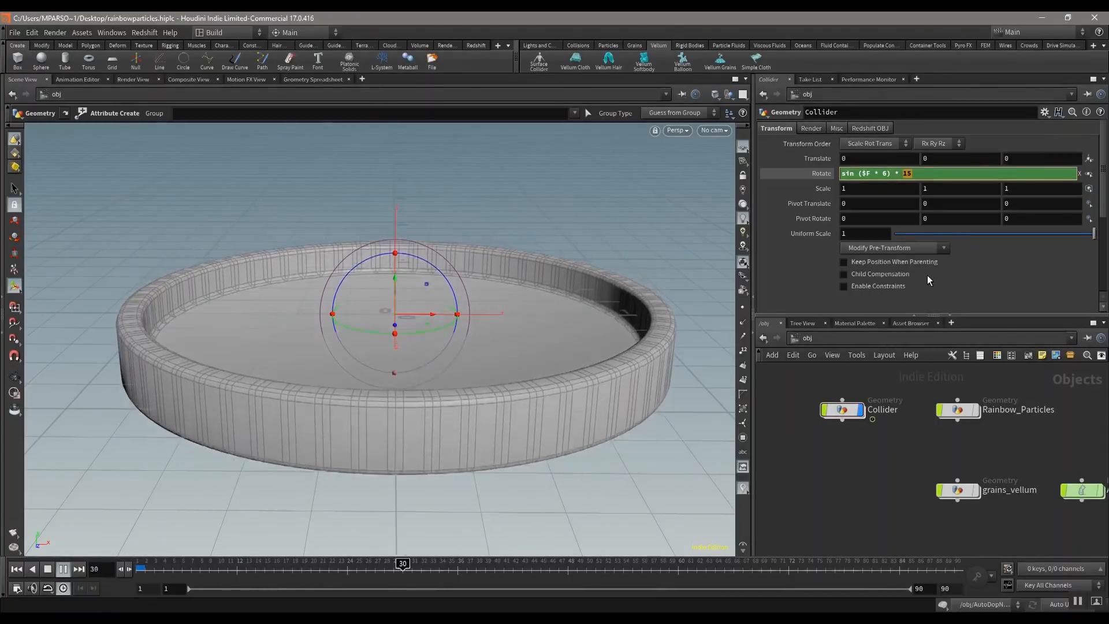
type("25")
key("Return")
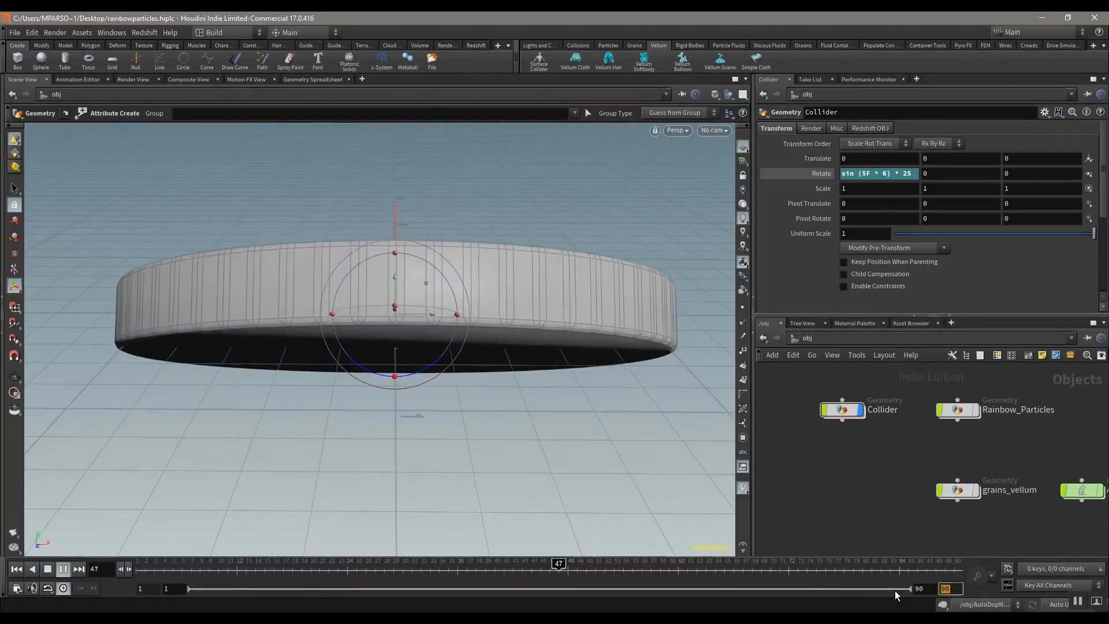
- Set the timeline's end frame to 120 and view the rocking Collider from farther away
type("120")
key("Return")
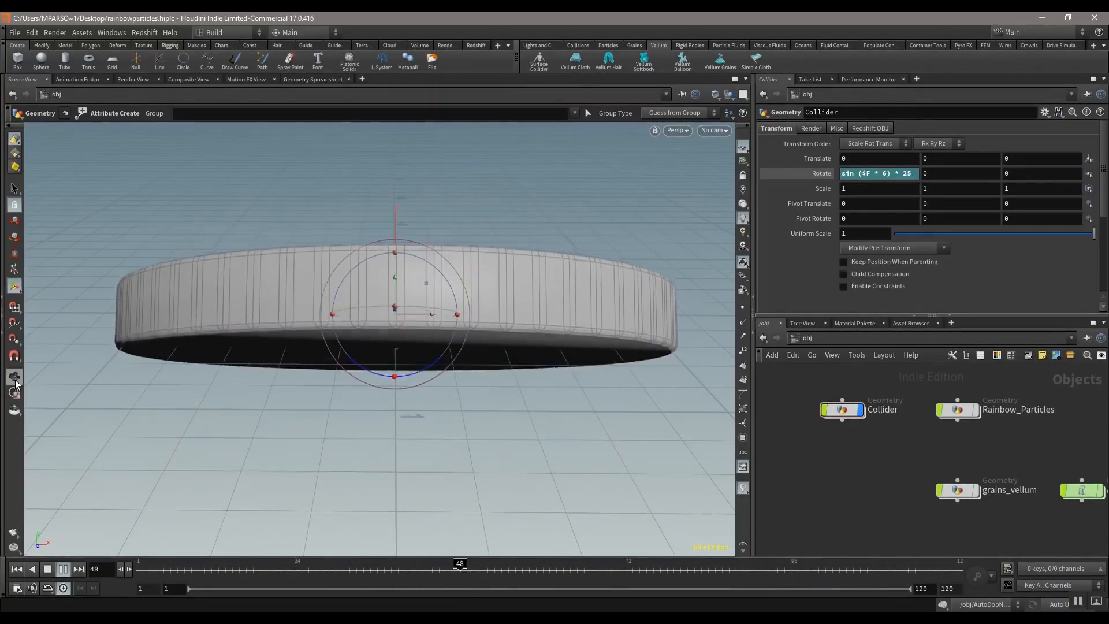
key("Escape")
middle_click_drag(387, 345, 396, 292)
scroll(392, 317, "down", 5)
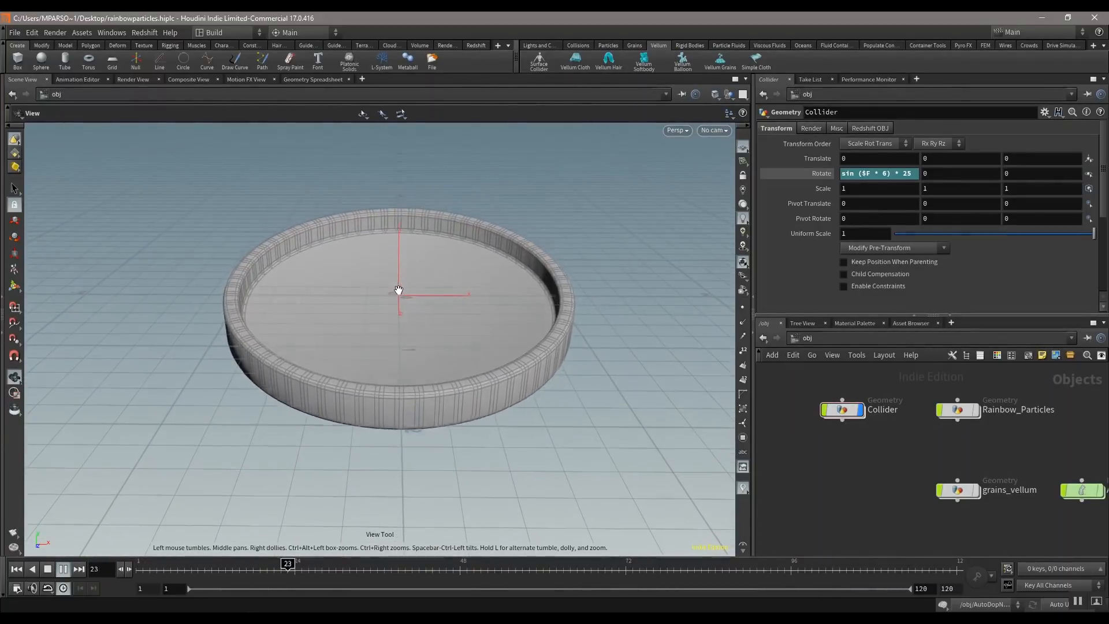
middle_click_drag(438, 262, 431, 267)
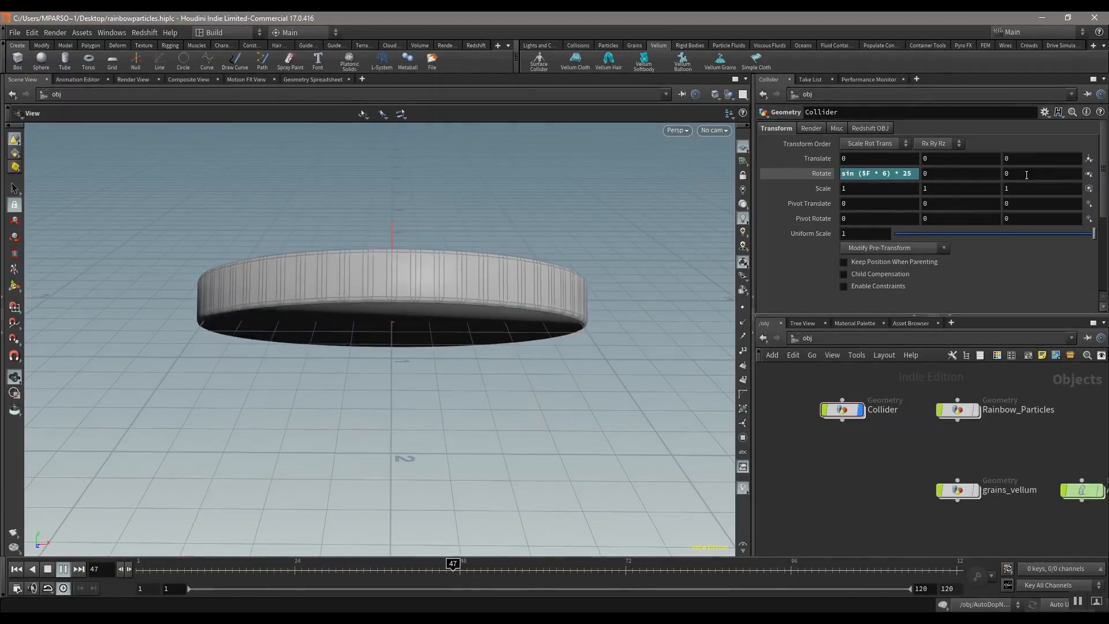
- Set the Collider's Y rotation to the expression $F + 8
left_click_drag(949, 174, 904, 174)
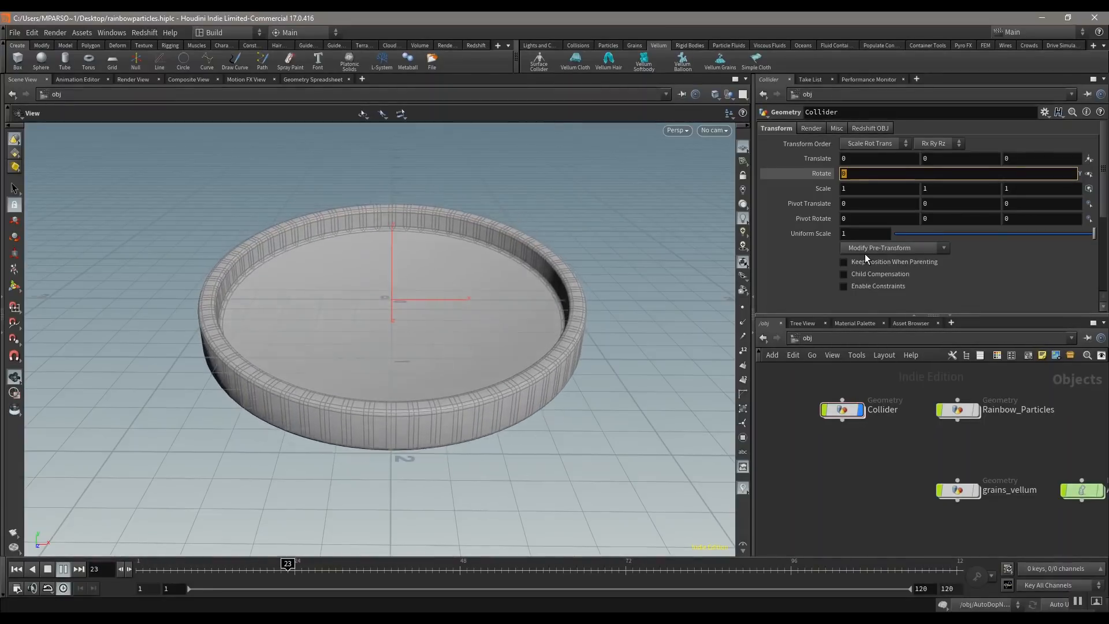
type("$f")
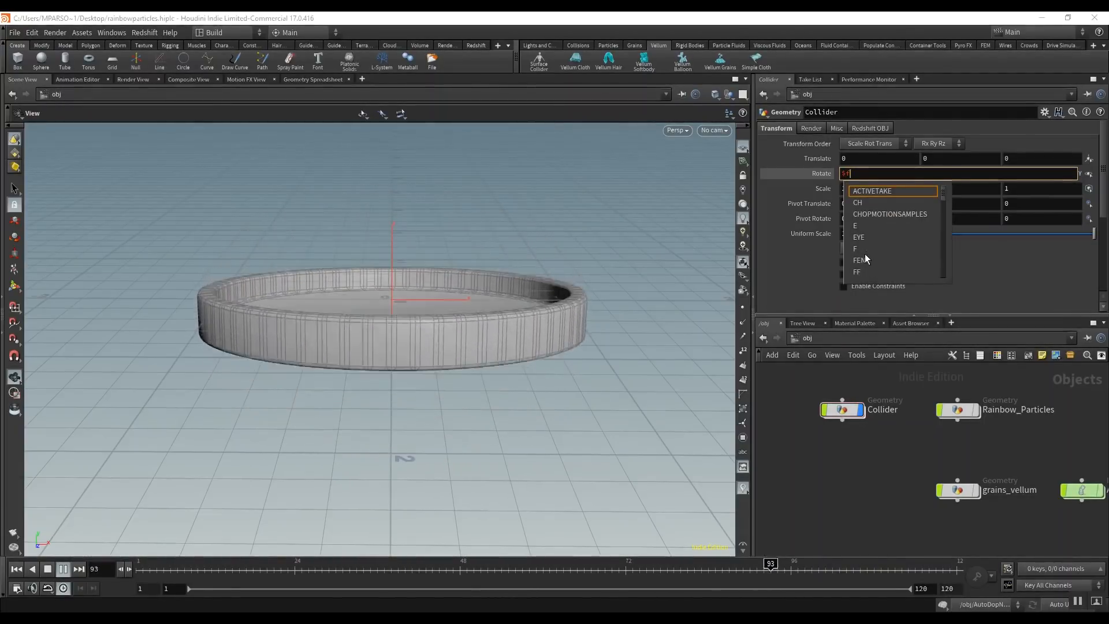
key("BackSpace")
type("F")
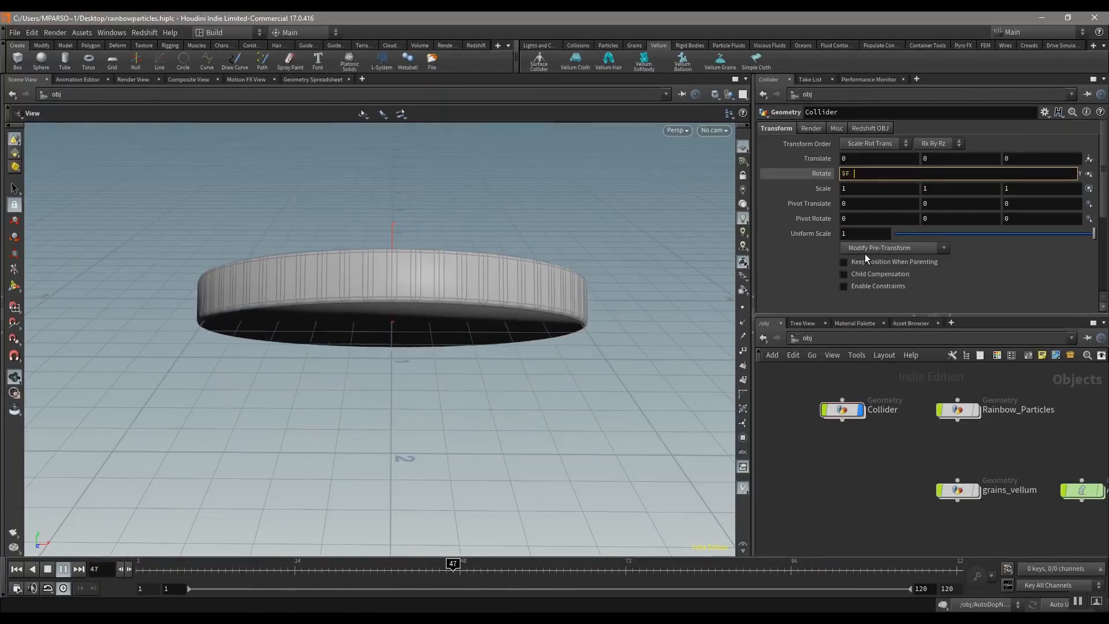
type(" + ")
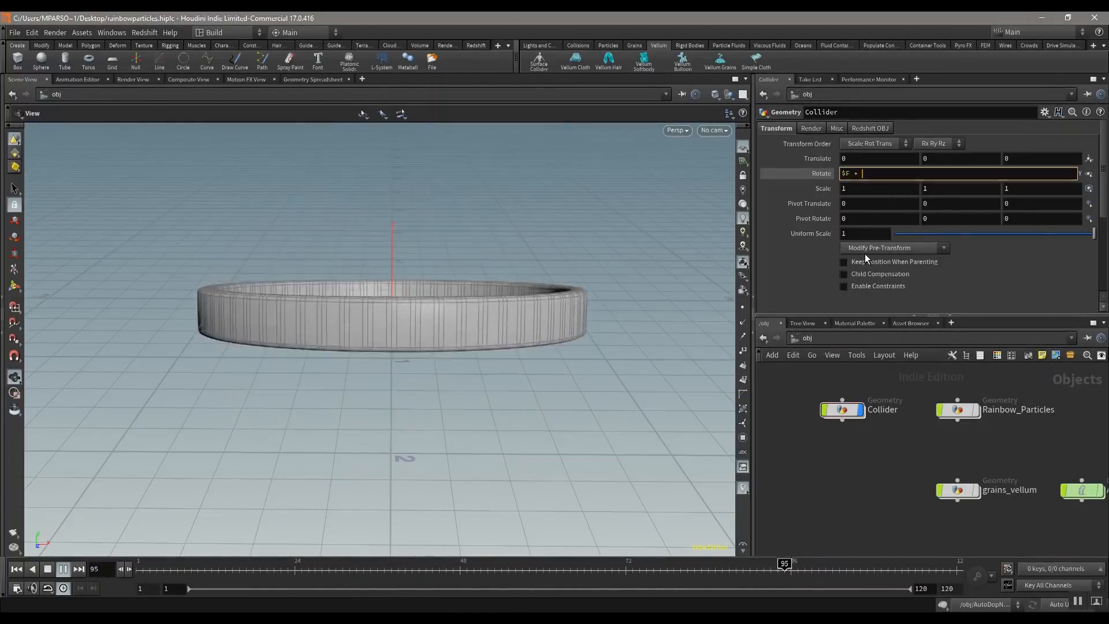
type("8")
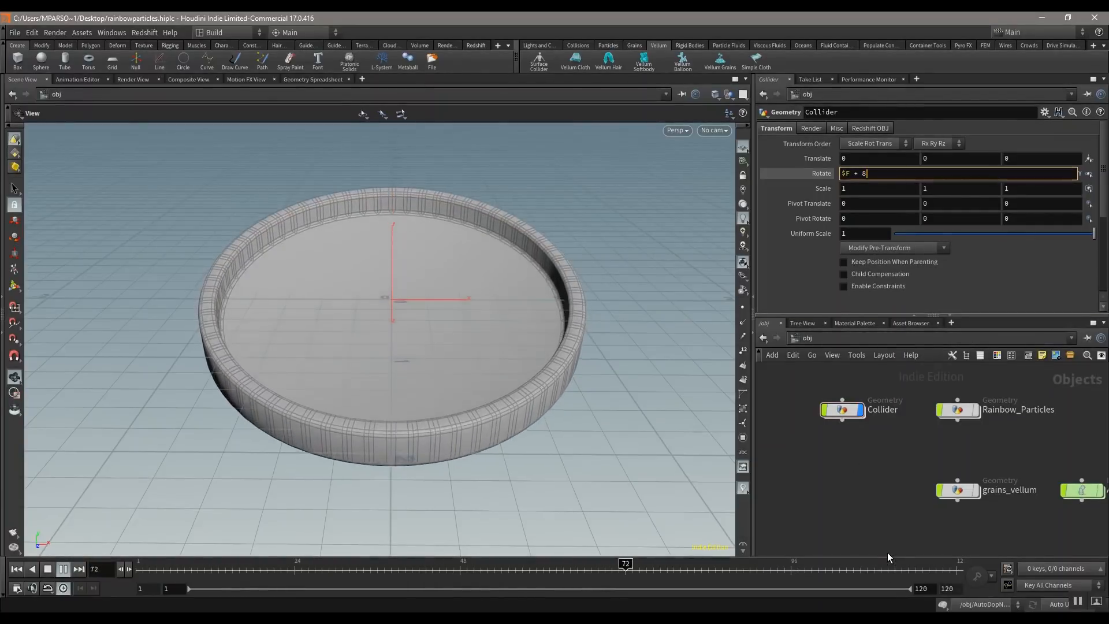
mouse_move(934, 386)
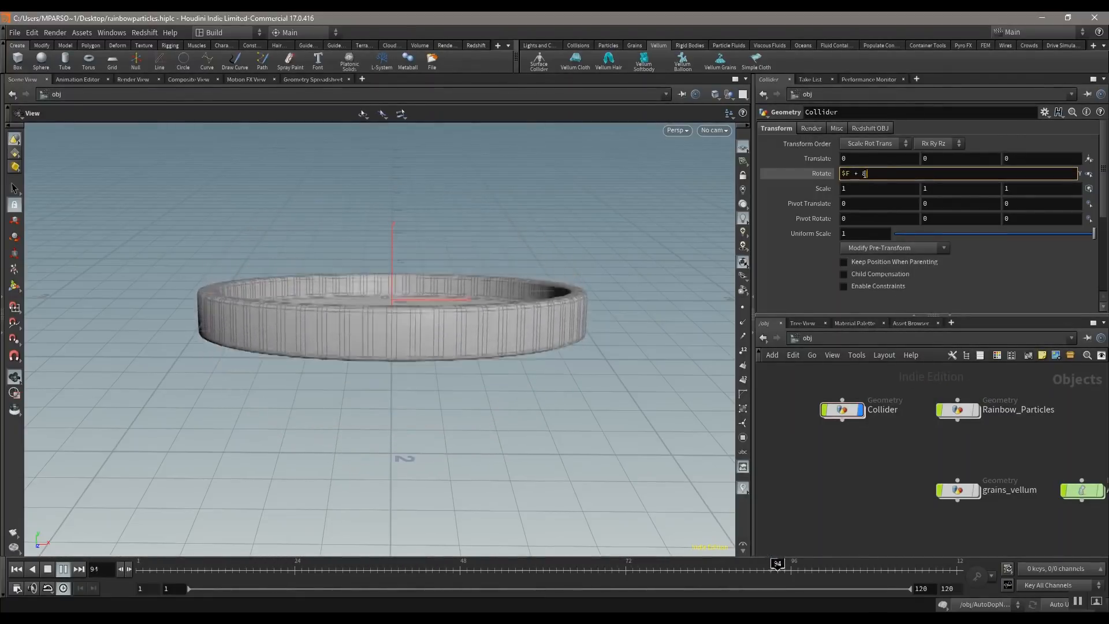
left_click(848, 499)
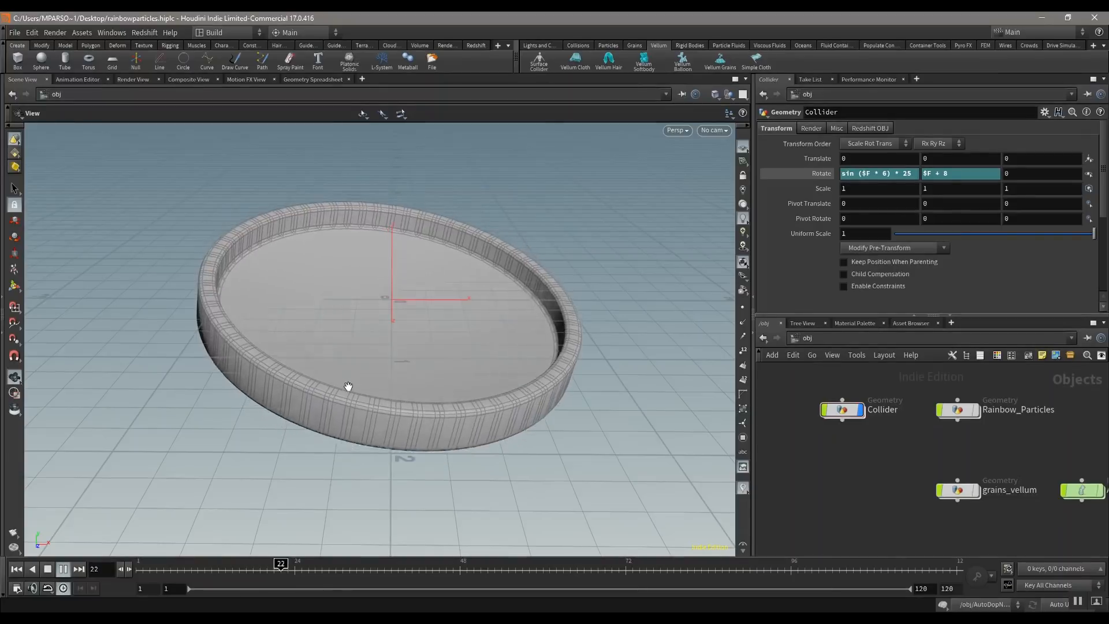
- Try the expressions $F + 6 and $F + 4 for the Collider's Y rotation
left_click(957, 174)
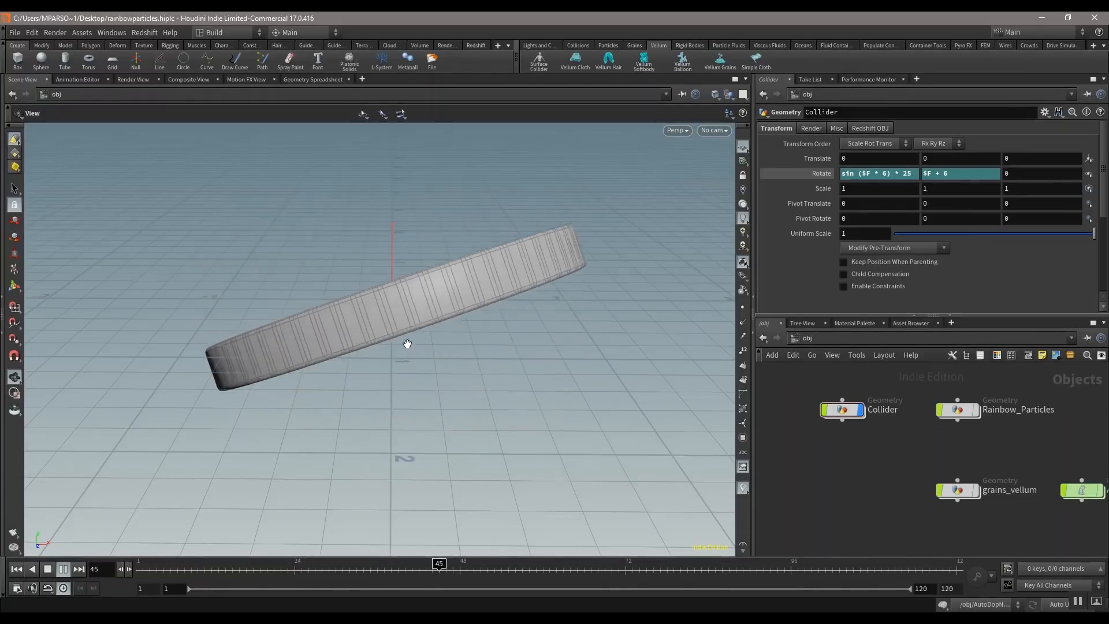
left_click(955, 178)
key("BackSpace")
type("4")
key("Return")
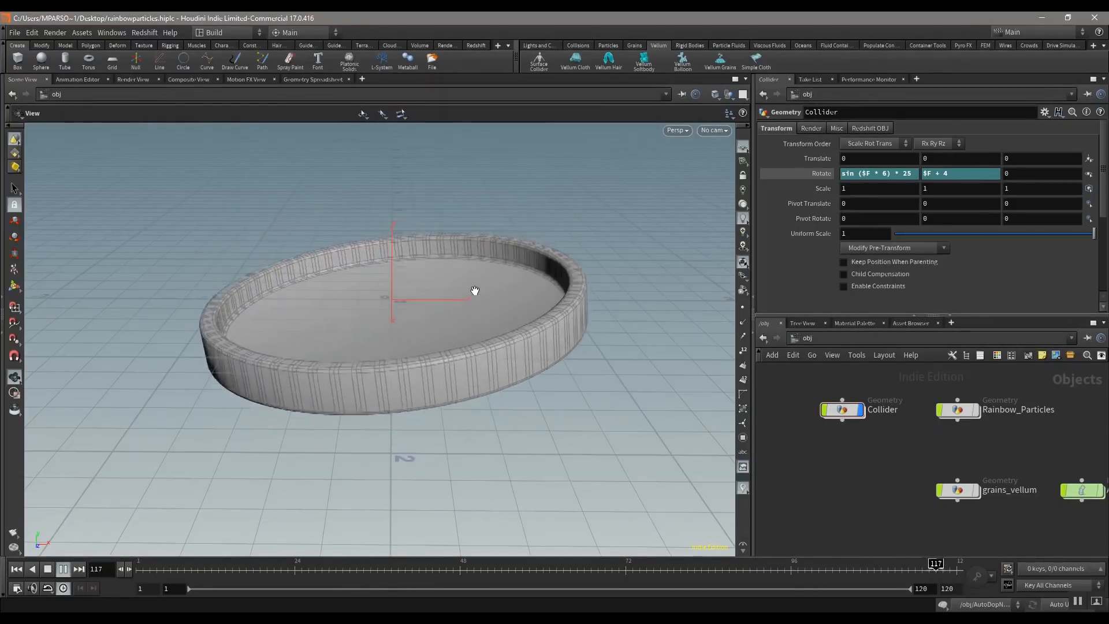
- Set the Collider's Y rotation expression to $F + 6
left_click(969, 172)
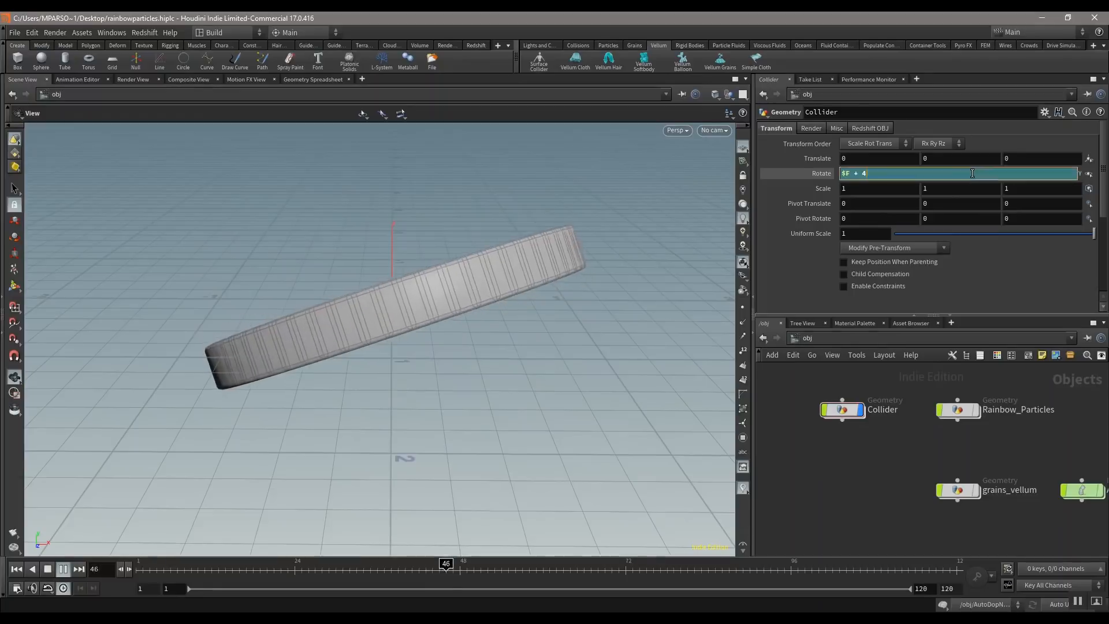
key("BackSpace")
type("6")
key("Return")
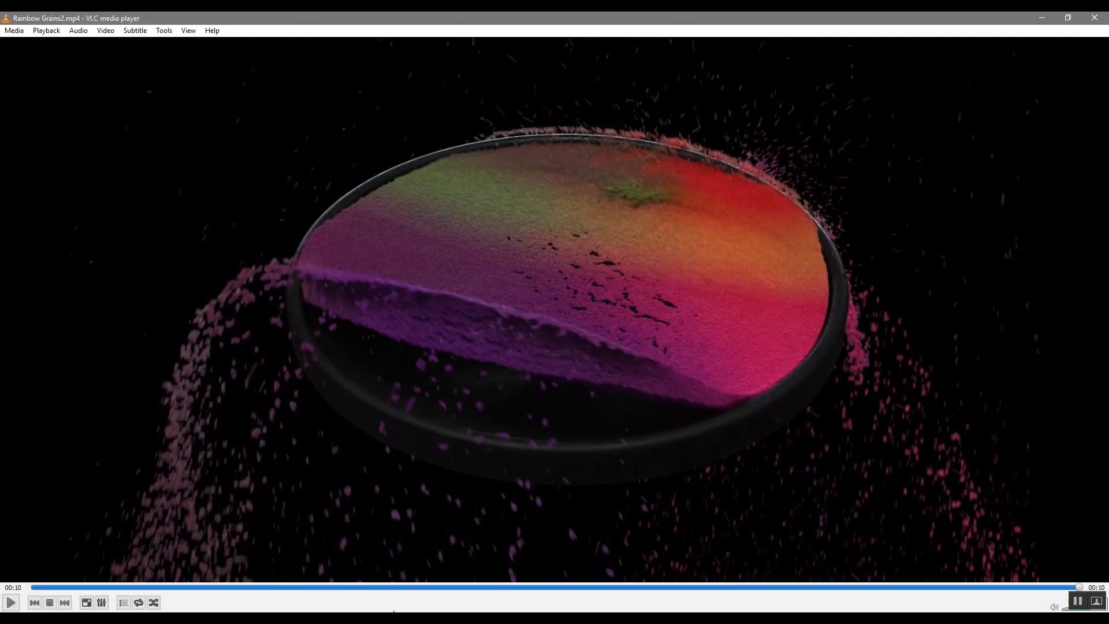
- Switch to VLC media player and jump to about 00:04 in Rainbow Grains2.mp4 to examine the dish's motion
left_click(498, 587)
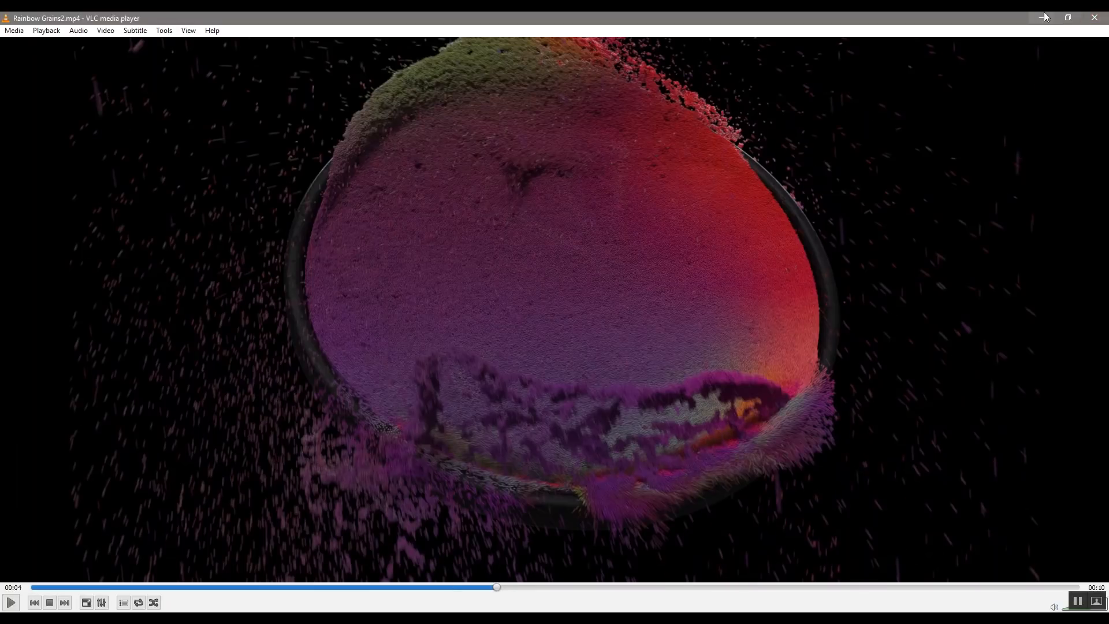
- Switch from VLC back to Houdini, stop the running playback and return the timeline to frame 1
left_click(1046, 18)
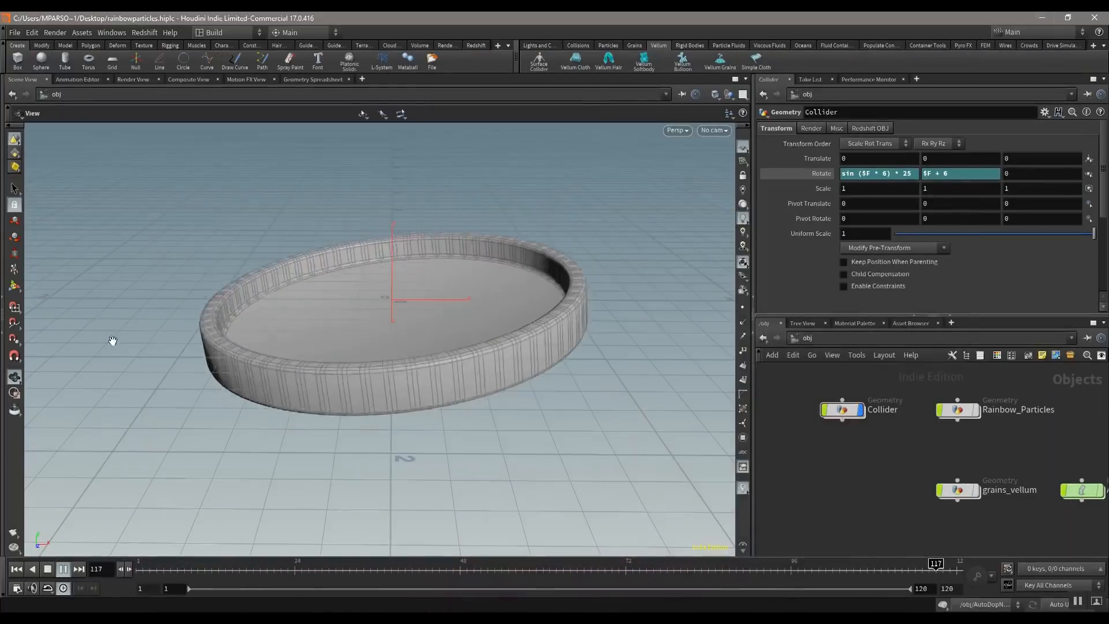
left_click(65, 569)
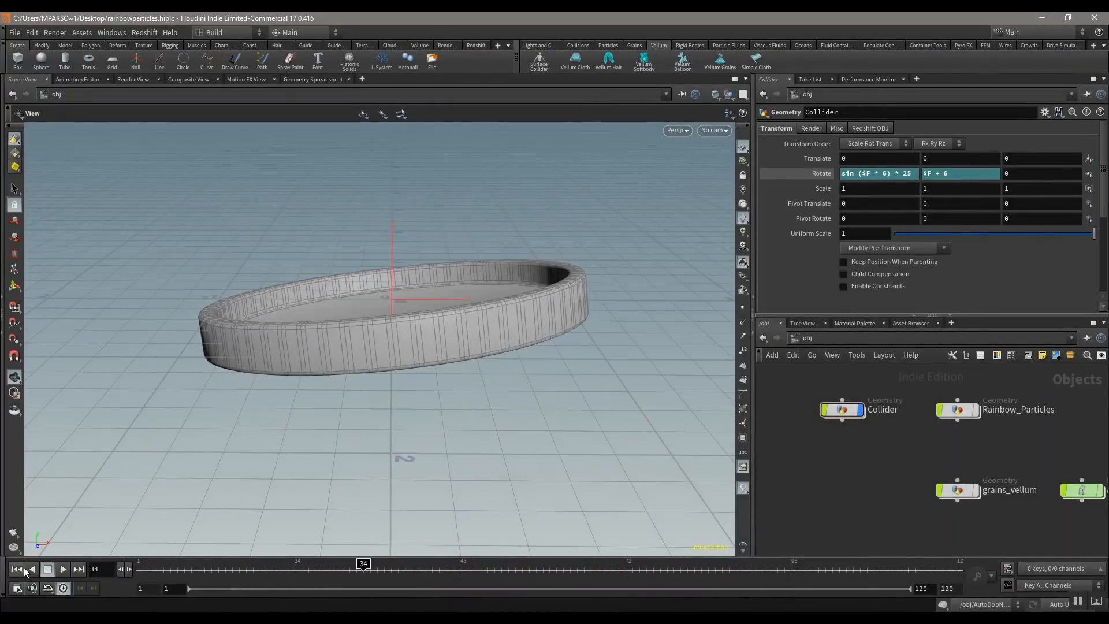
left_click(19, 570)
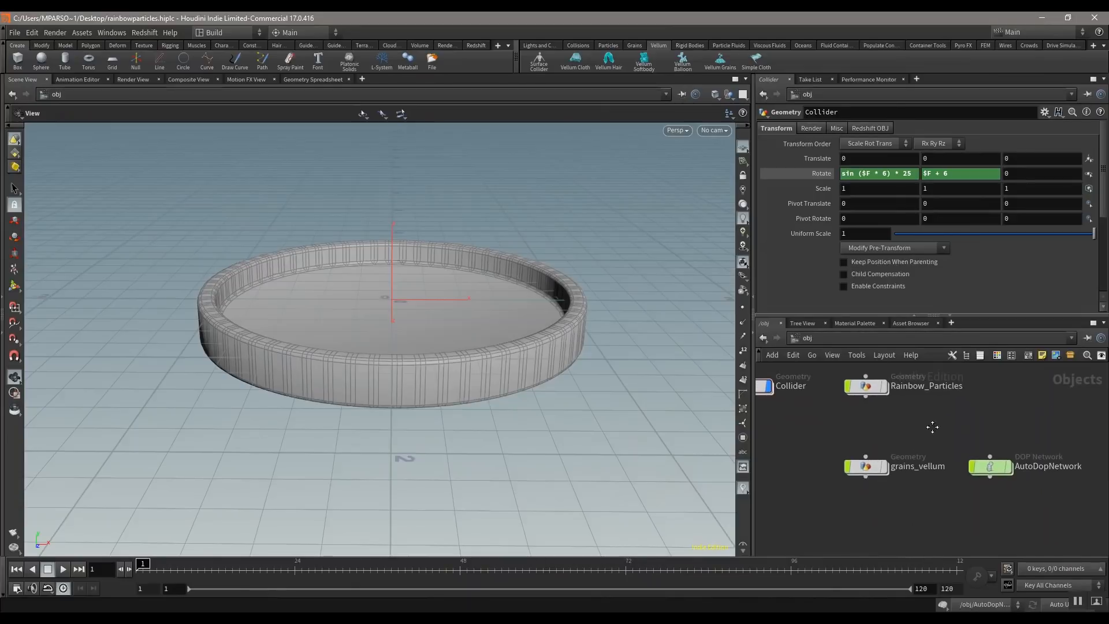
- Open the AutoDopNetwork to examine its node layout and the Collider Static Object
double_click(975, 470)
middle_click_drag(948, 414, 948, 443)
scroll(867, 474, "up", 2)
scroll(867, 473, "up", 3)
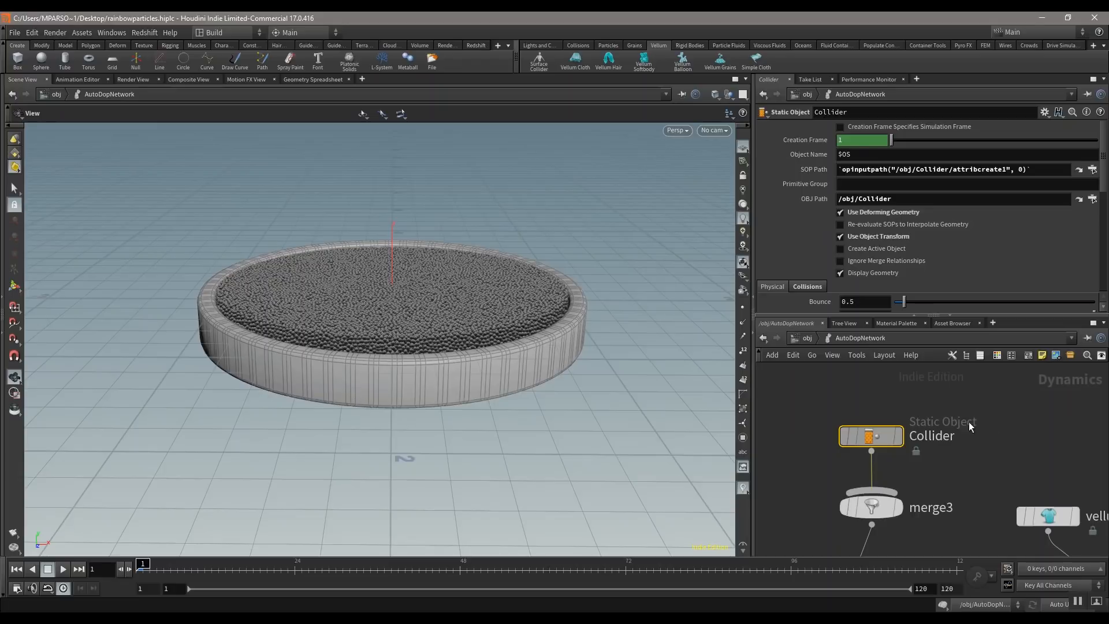
key("h")
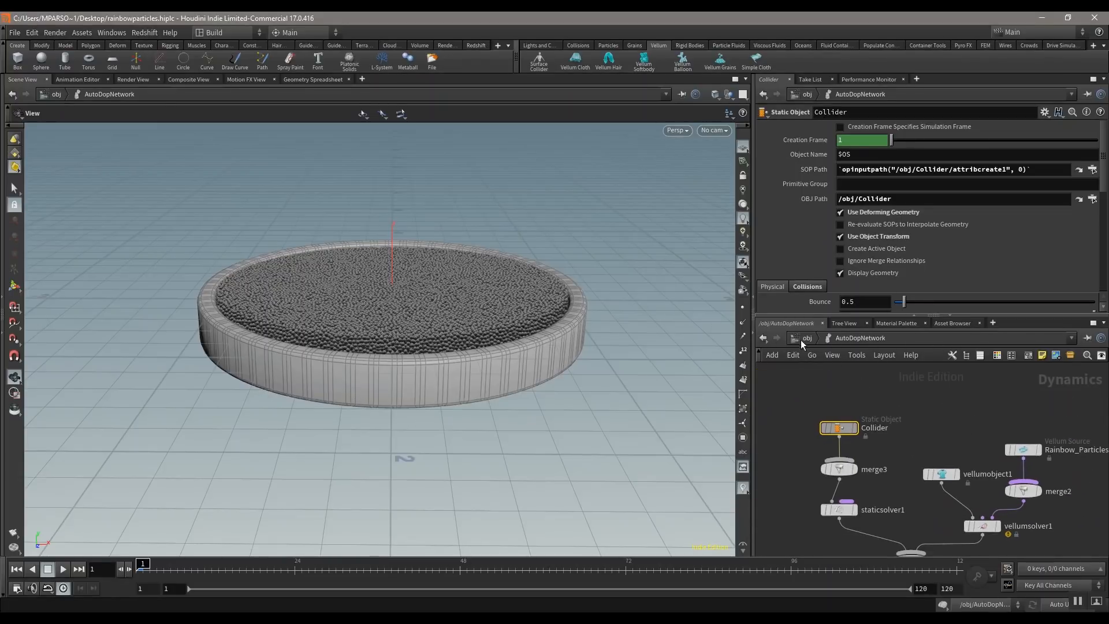
- Return to the object level and select the Collider geometry to examine its rotation expressions
left_click(800, 338)
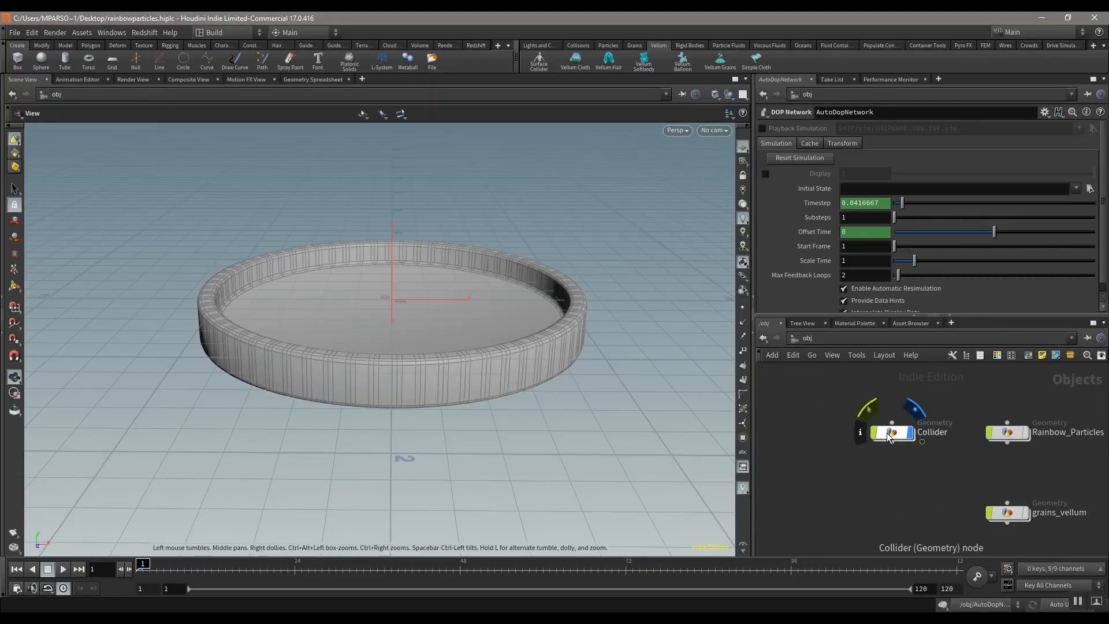
left_click(890, 436)
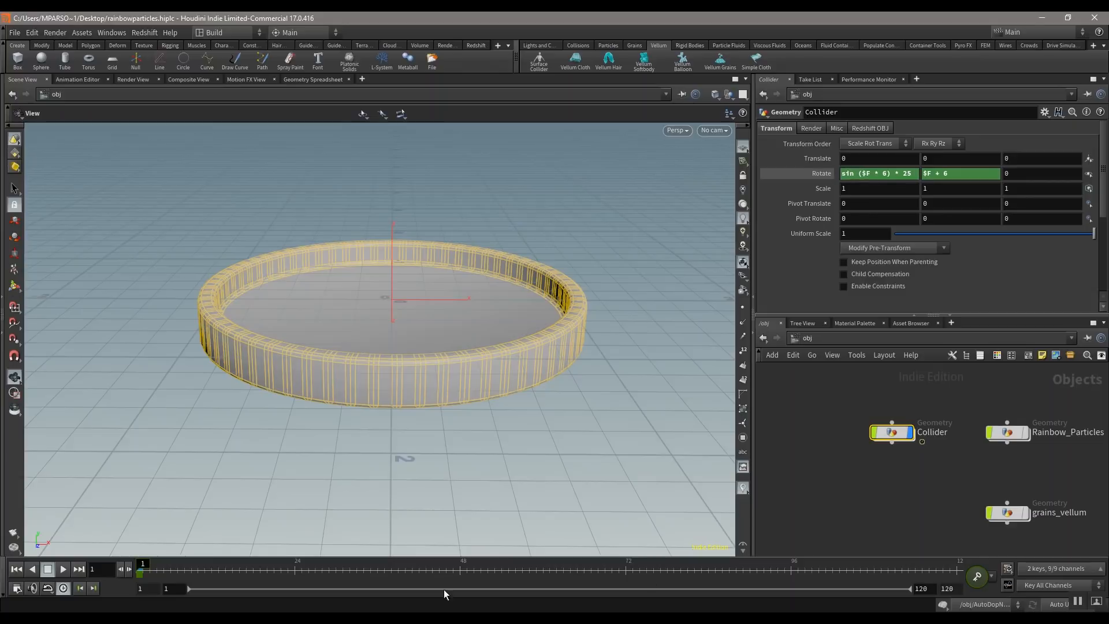
middle_click_drag(957, 487, 901, 419)
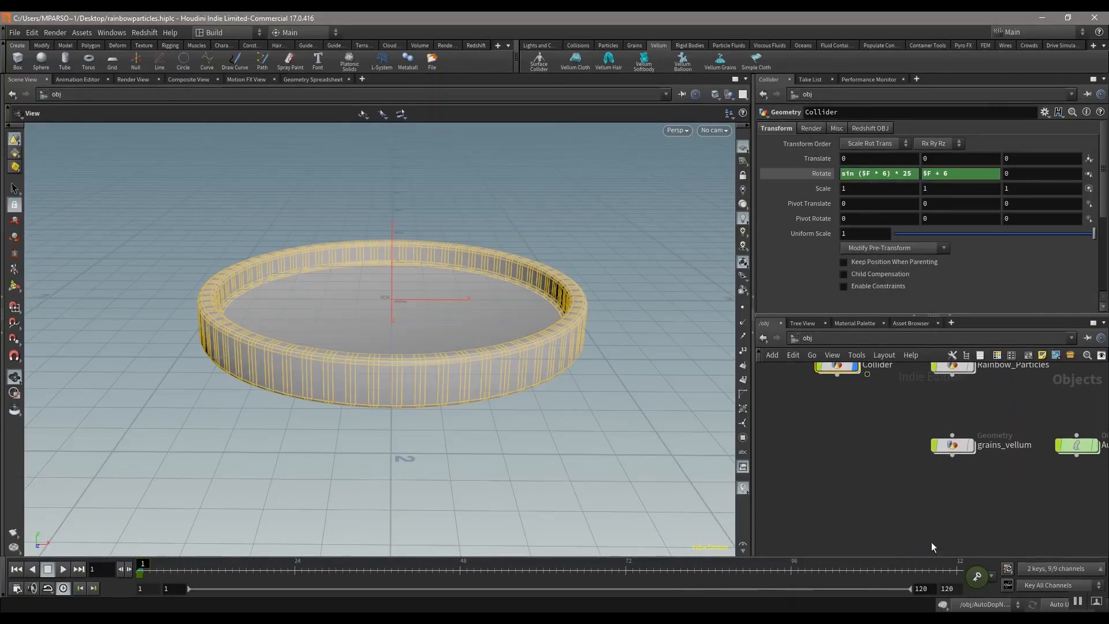
middle_click_drag(980, 483, 950, 531)
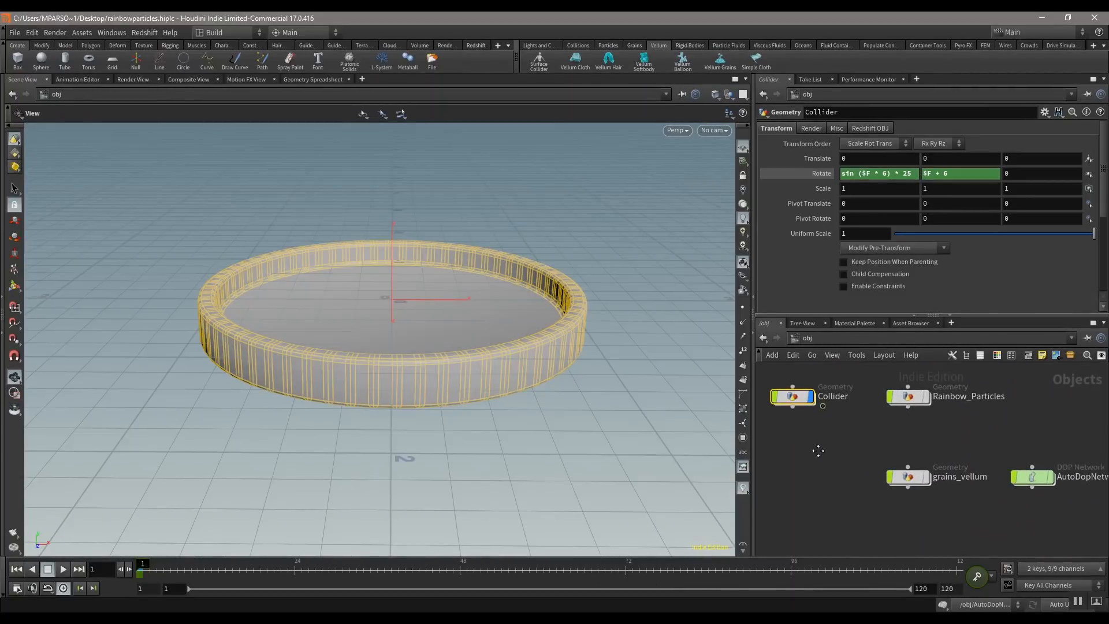
middle_click_drag(818, 451, 845, 486)
scroll(844, 486, "up", 2)
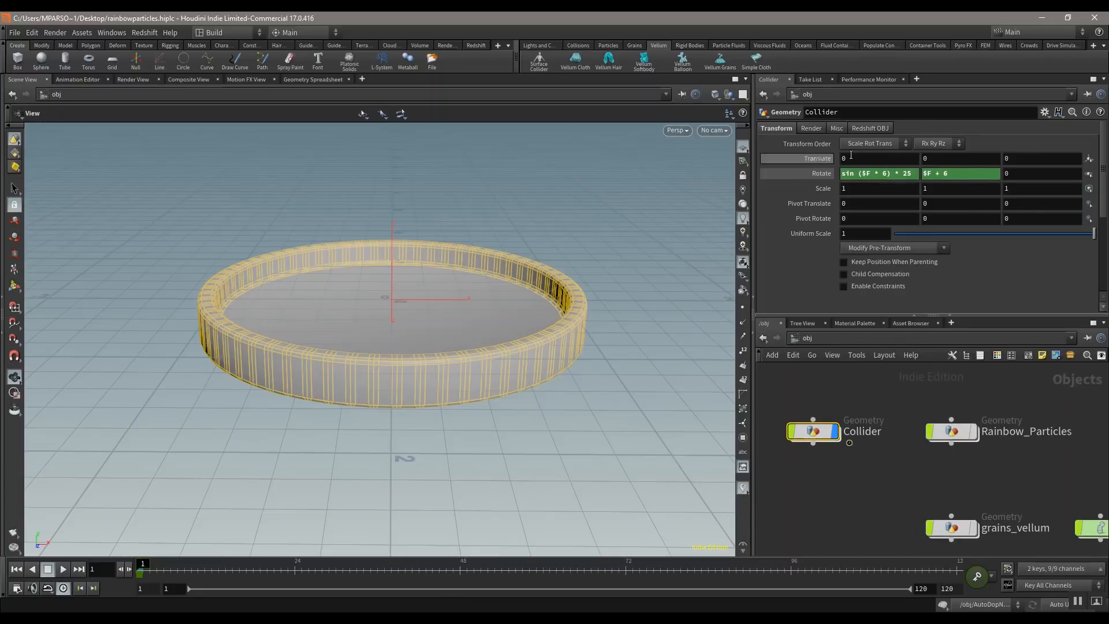
middle_click_drag(1052, 459, 893, 372)
- Reopen the AutoDopNetwork, play the simulation to examine how the dish throws the grains, and return to frame 1
double_click(945, 446)
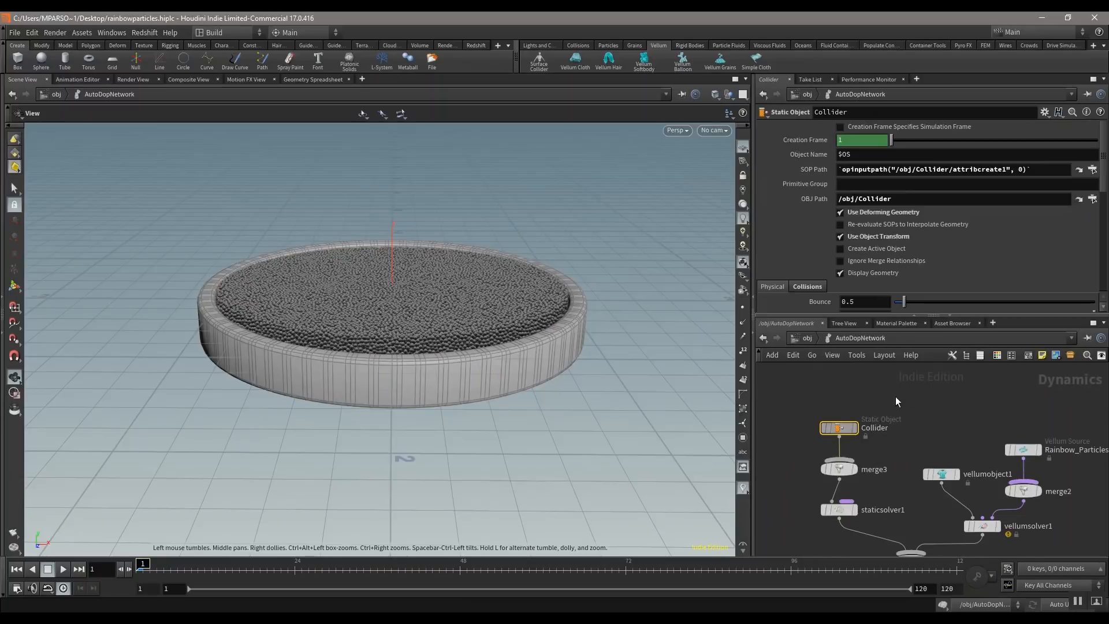
mouse_move(954, 423)
middle_mouse_down()
mouse_move(954, 436)
mouse_move(967, 402)
middle_mouse_up()
middle_click_drag(965, 546, 954, 522)
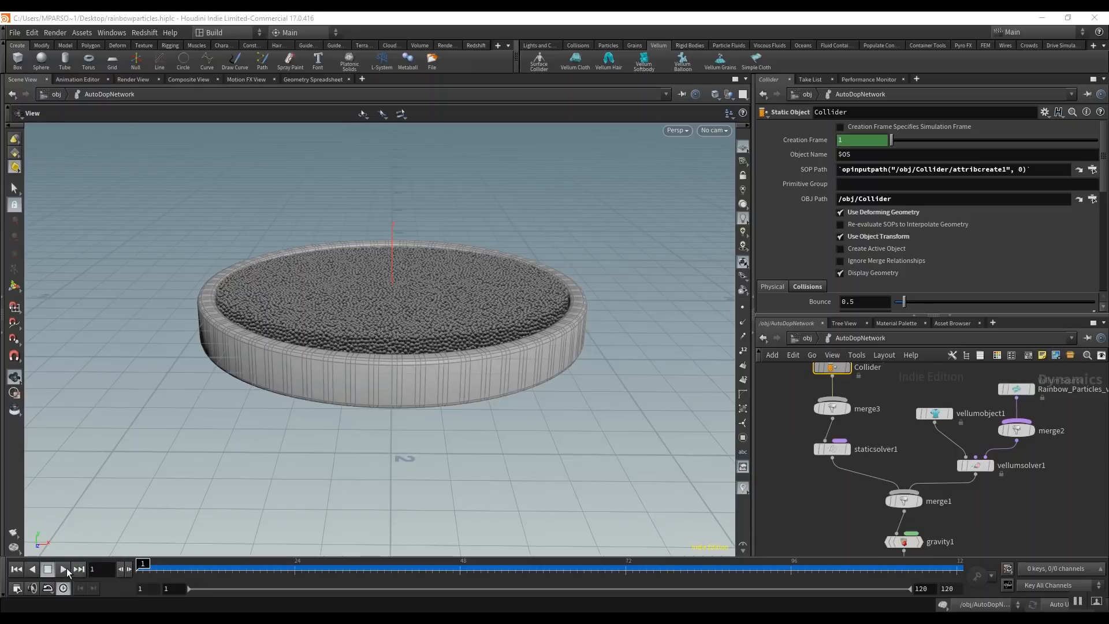
left_click(64, 569)
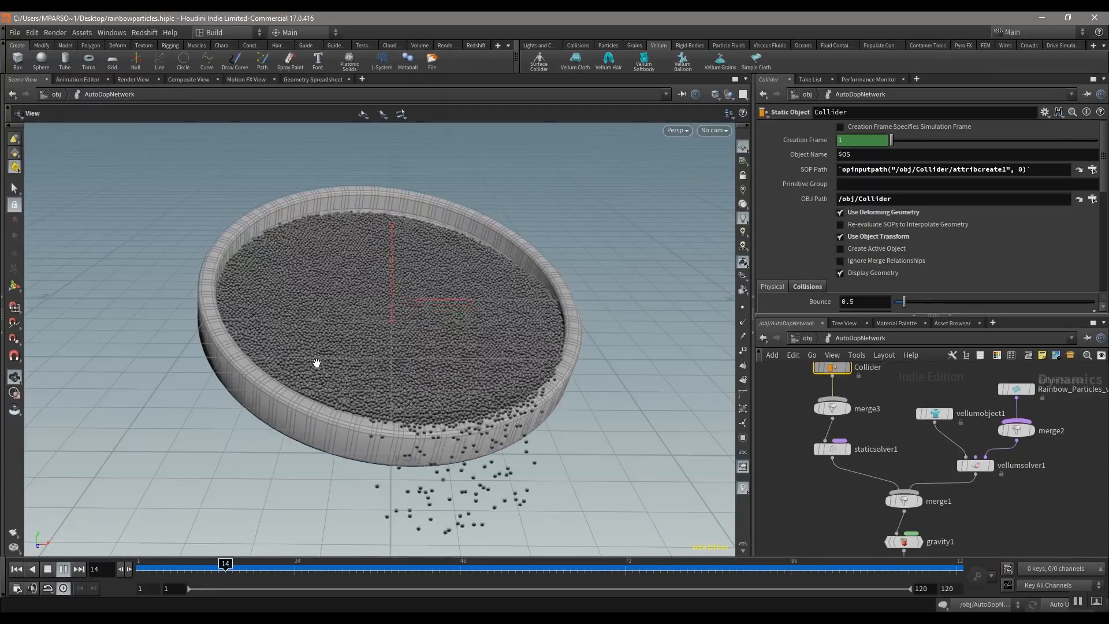
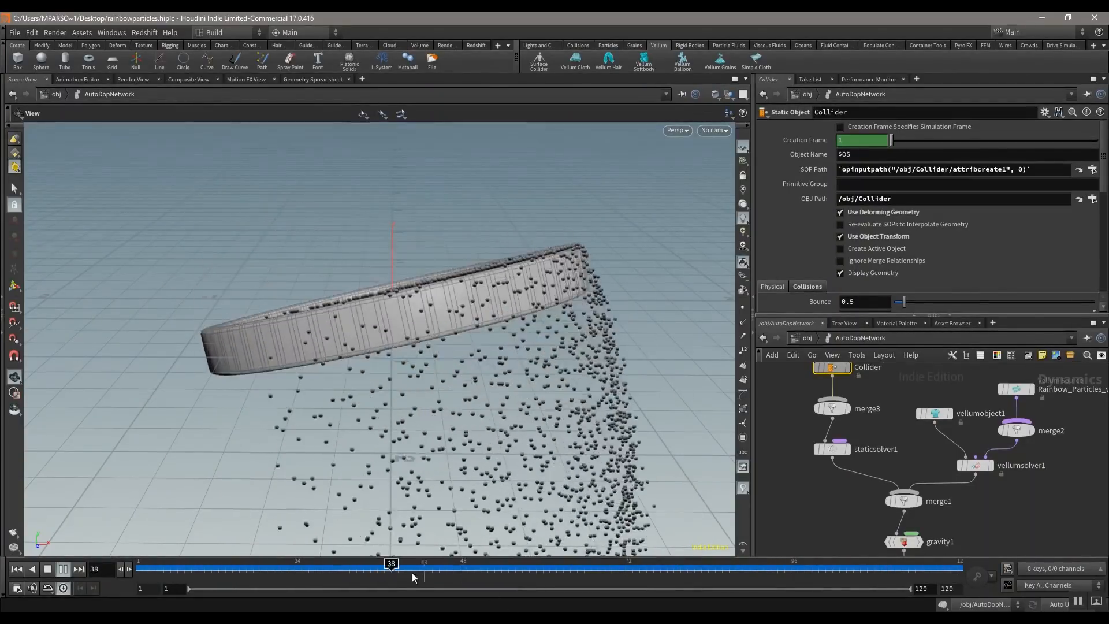
mouse_move(384, 571)
left_mouse_down()
mouse_move(152, 568)
mouse_move(639, 568)
mouse_move(71, 569)
left_mouse_up()
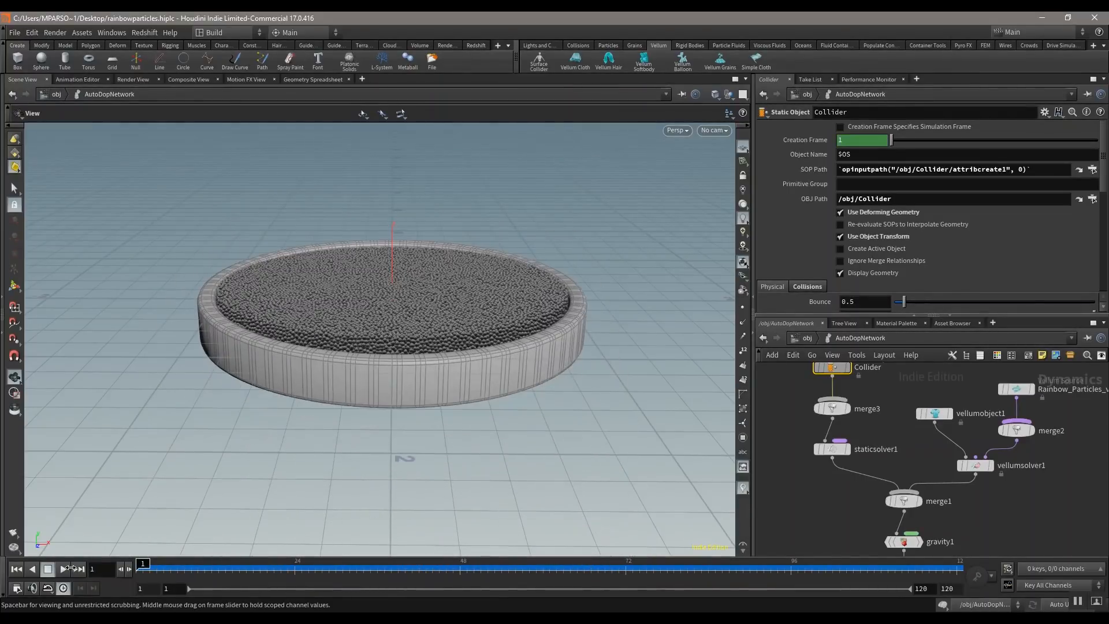
- Set the Timescale of vellumsolver1 to .333
middle_click_drag(894, 455, 772, 475)
left_click(854, 485)
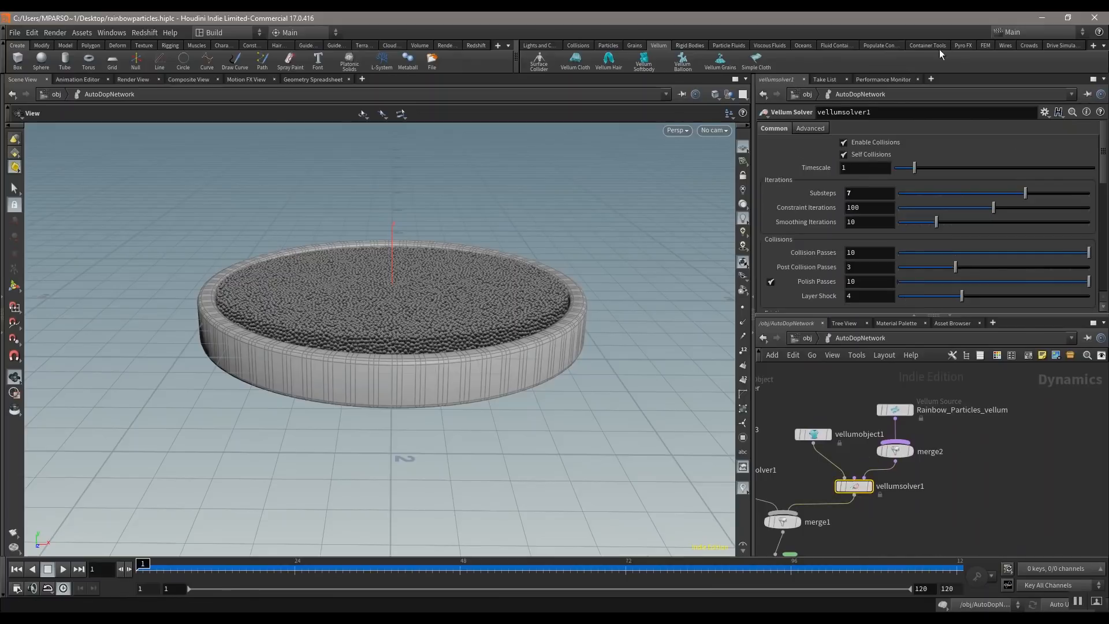
left_click(868, 167)
key("Return")
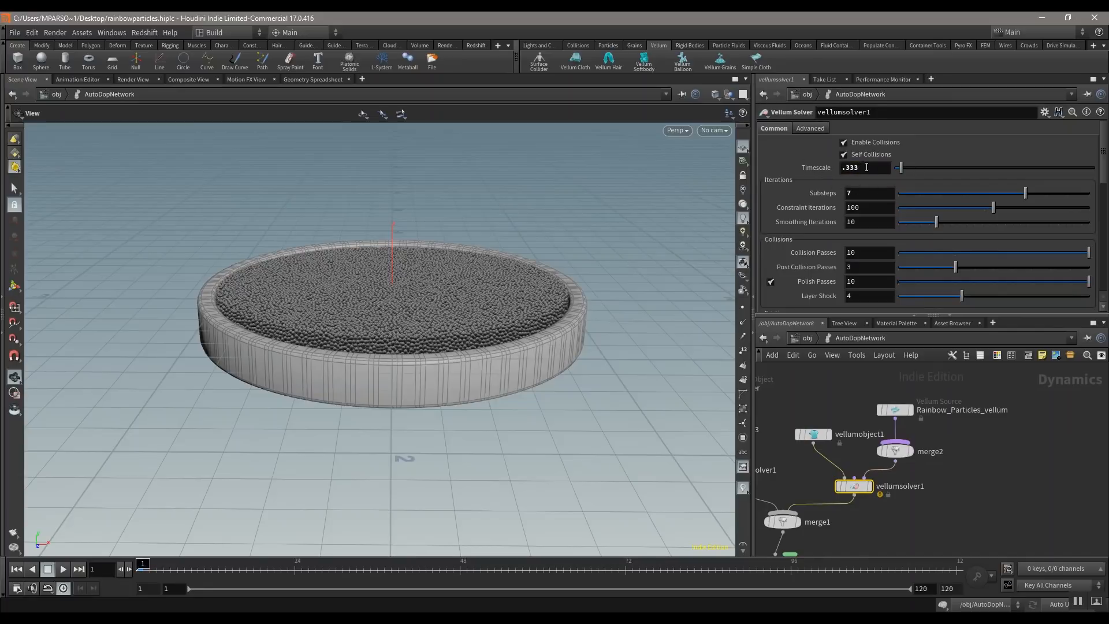
left_click_drag(1105, 152, 1105, 156)
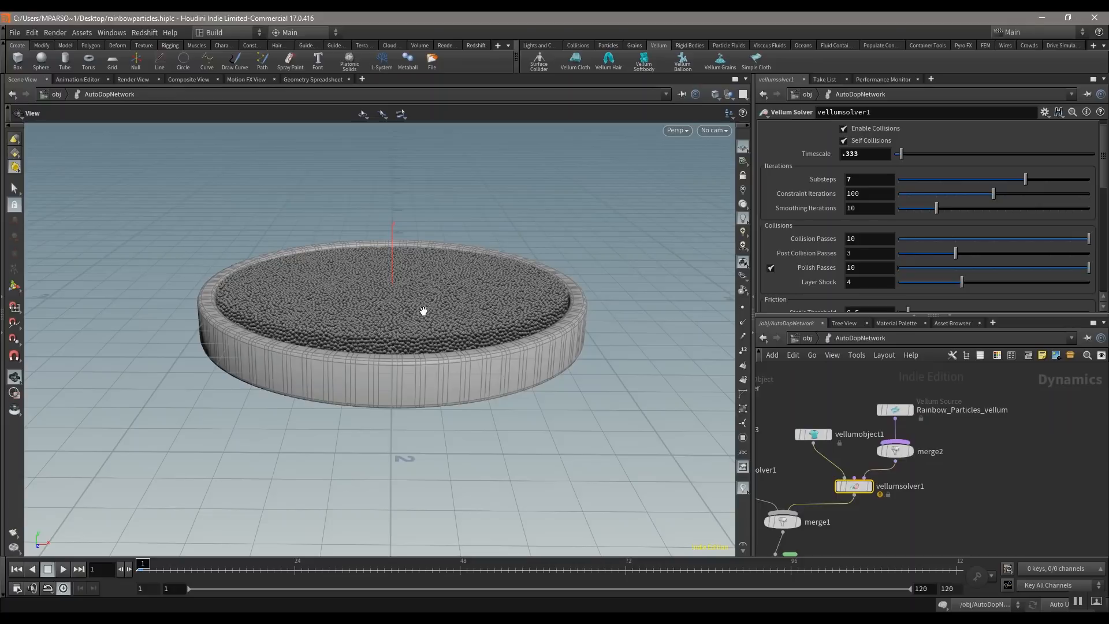
- Spread out the grain branch by moving Rainbow_Particles_vellum higher and merge2 up and to its right
middle_click_drag(847, 401, 807, 435)
left_click_drag(860, 444, 863, 413)
left_click_drag(862, 488, 897, 470)
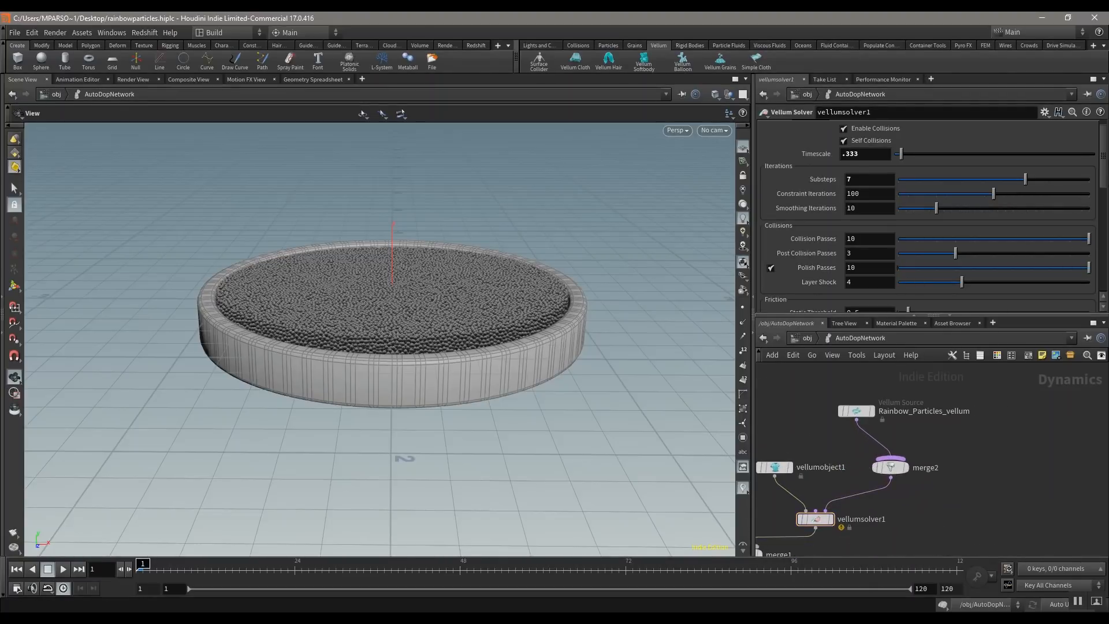
- Raise the friction Dynamic Scale of vellumsolver1
left_click_drag(1105, 173, 1107, 209)
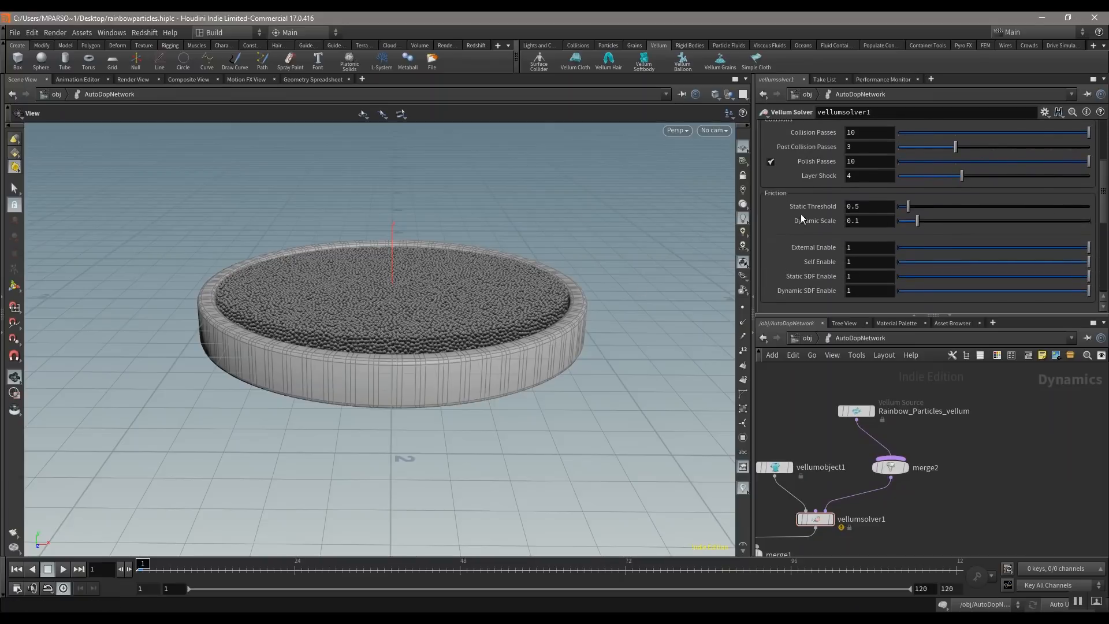
left_click(870, 223)
type("2")
key("Return")
scroll(930, 220, "up", 5)
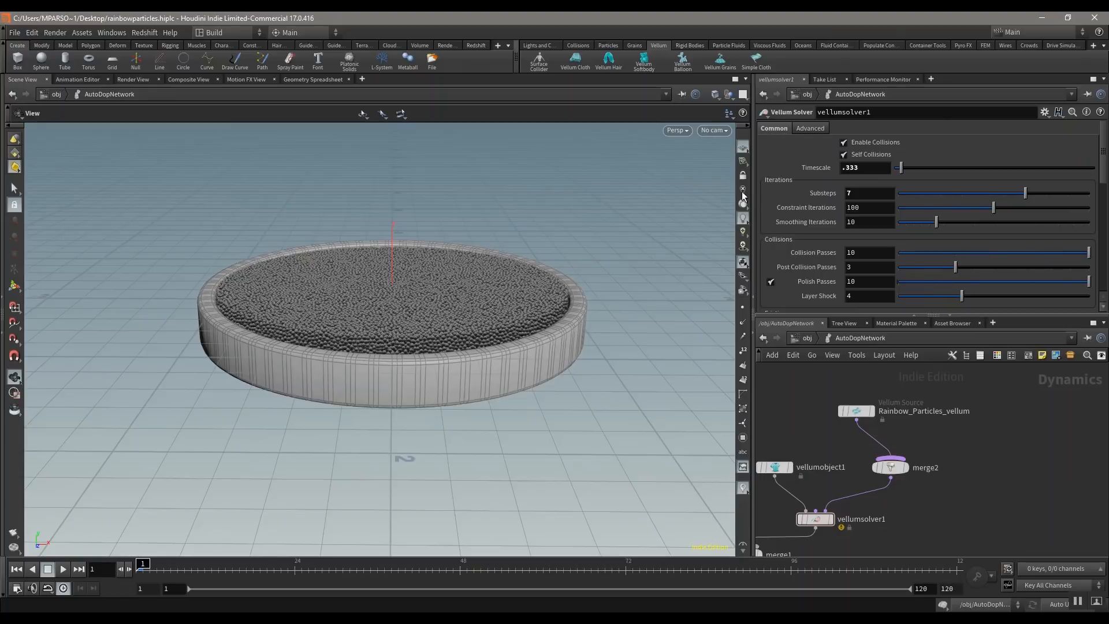
- Lower the Repulsion value in the advanced Grain Collisions settings of vellumsolver1
left_click(809, 128)
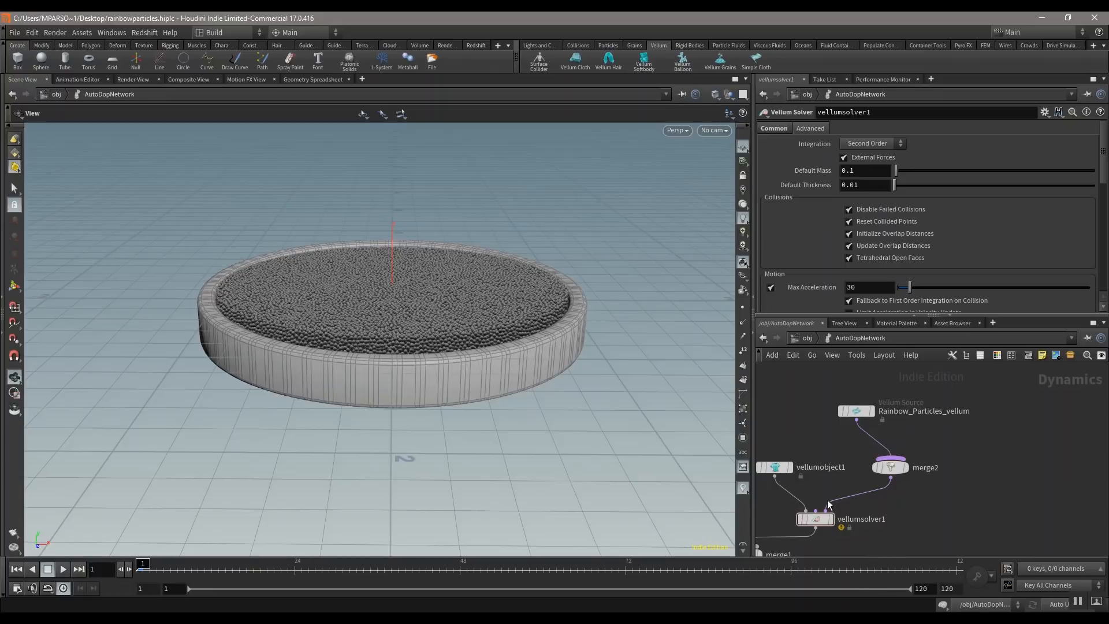
left_click_drag(1105, 148, 1105, 185)
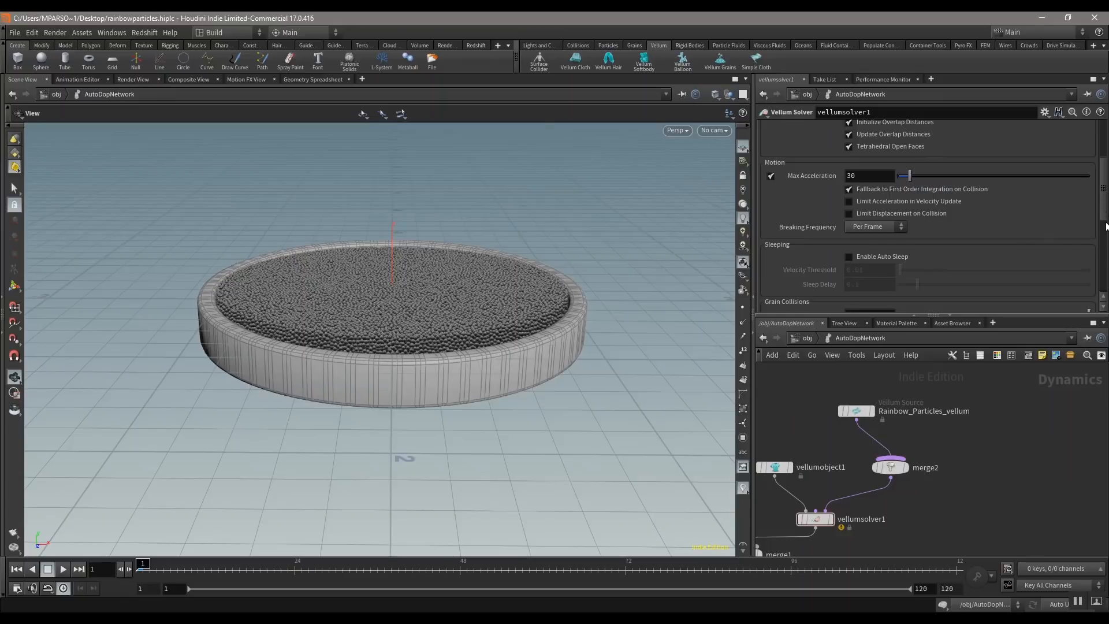
left_click_drag(1102, 173, 1102, 221)
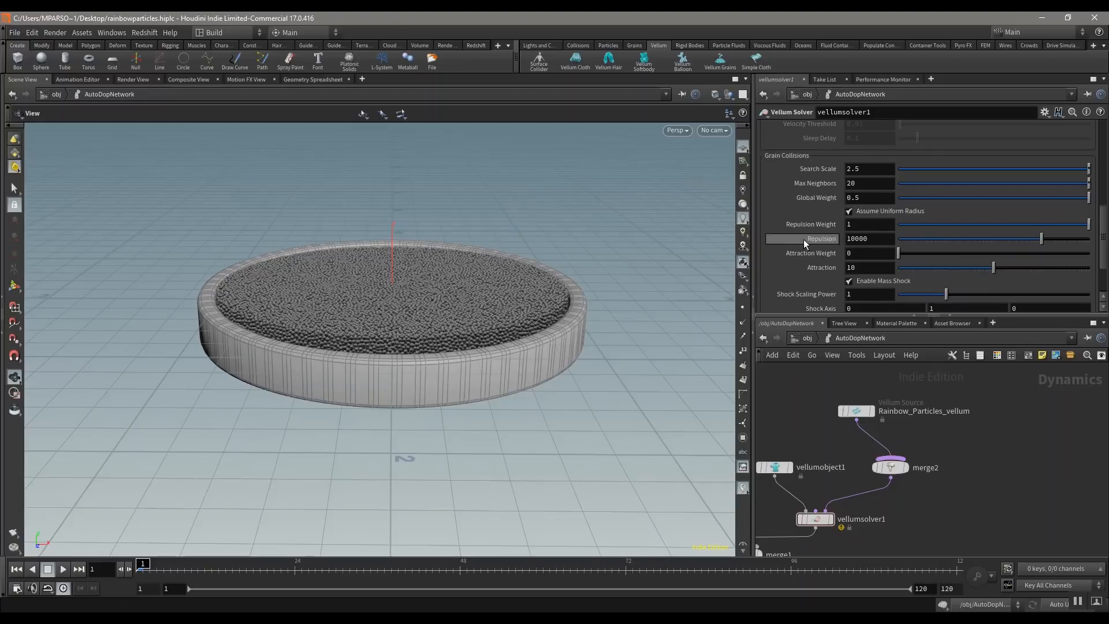
left_click(866, 240)
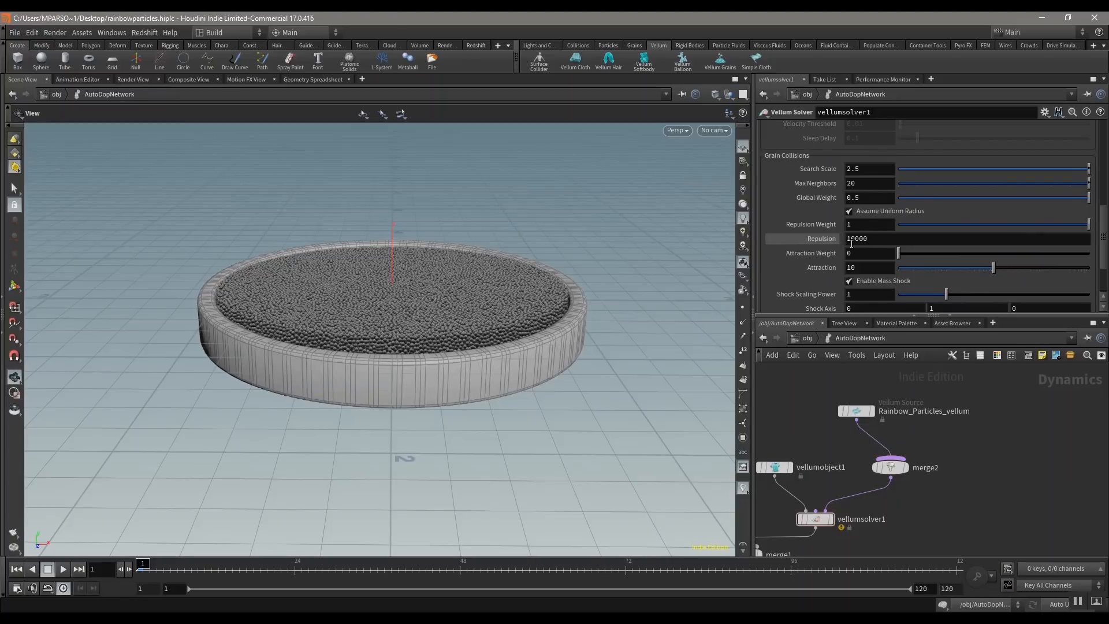
left_click(886, 241)
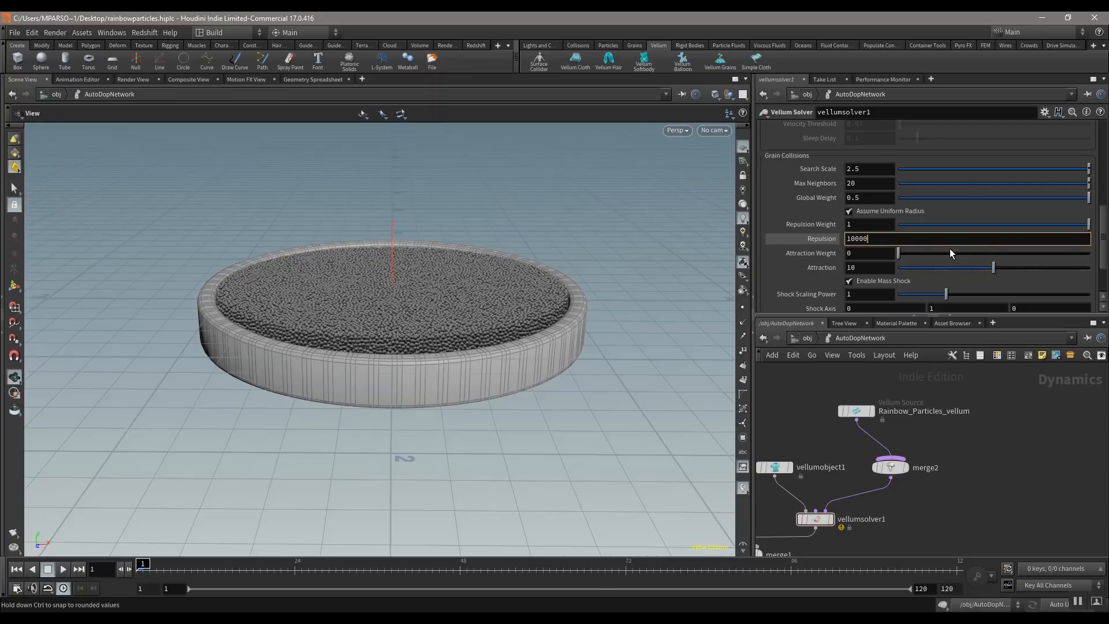
key("BackSpace")
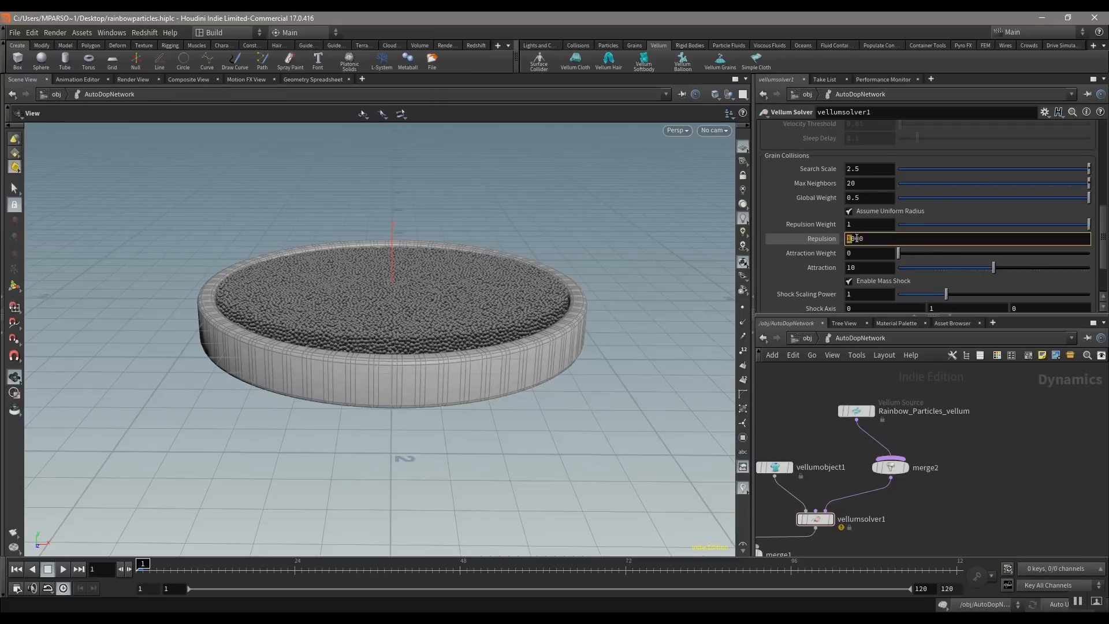
left_click_drag(855, 238, 842, 238)
left_click(859, 238)
type("6")
key("Return")
left_click_drag(1105, 215, 1104, 135)
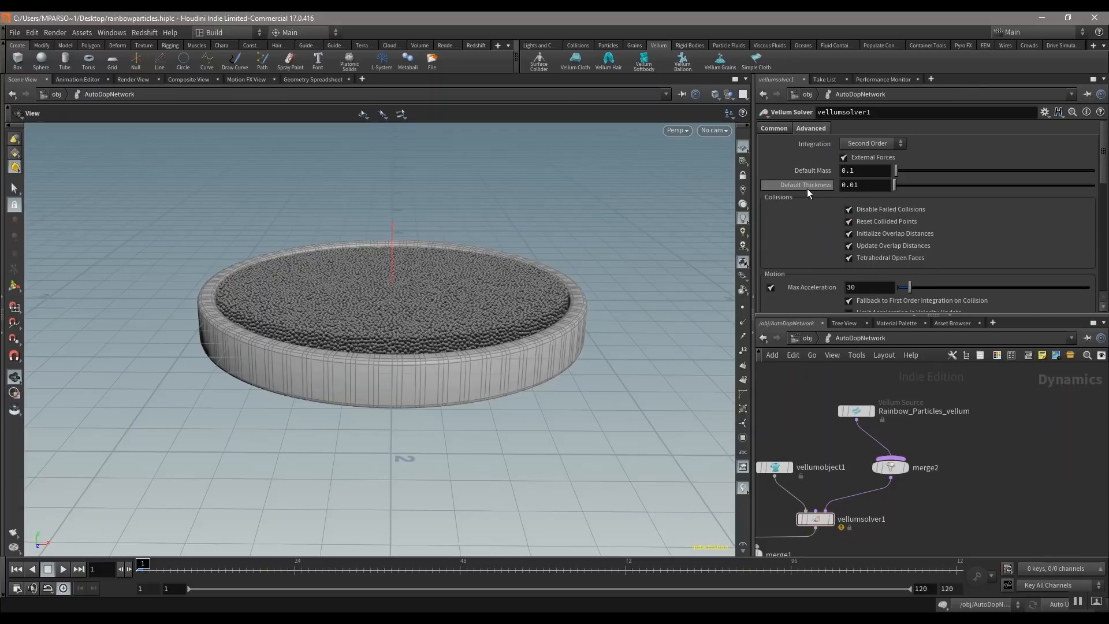
- Rearrange the solver inputs by moving vellumobject1 higher and placing Rainbow_Particles_vellum directly above merge2
middle_click_drag(792, 441, 883, 465)
middle_click_drag(850, 416, 888, 386)
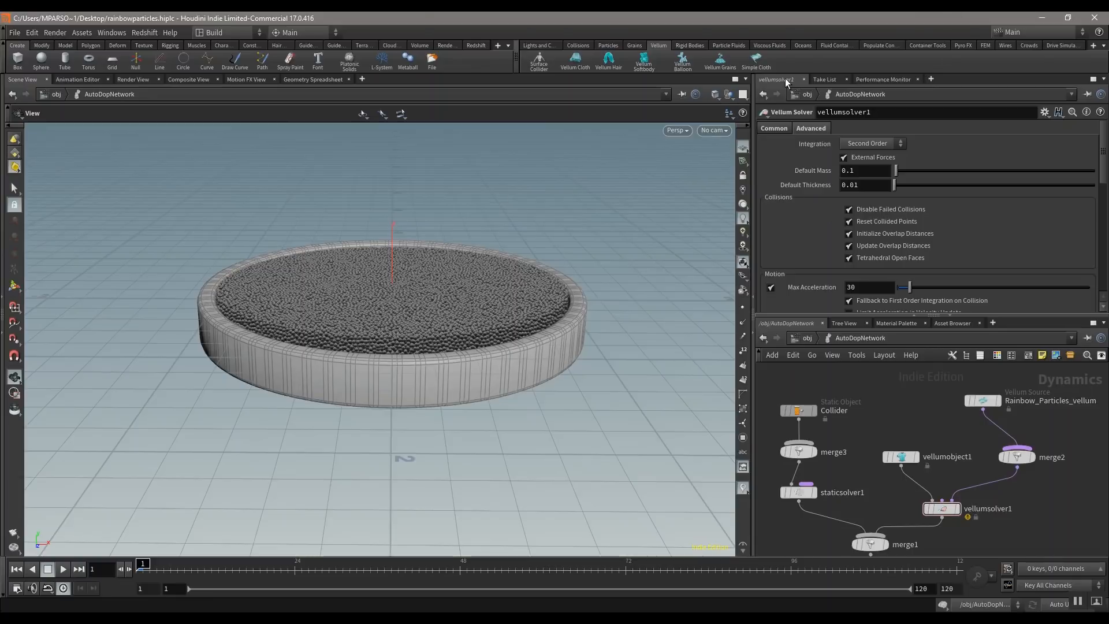
scroll(382, 307, "up", 3)
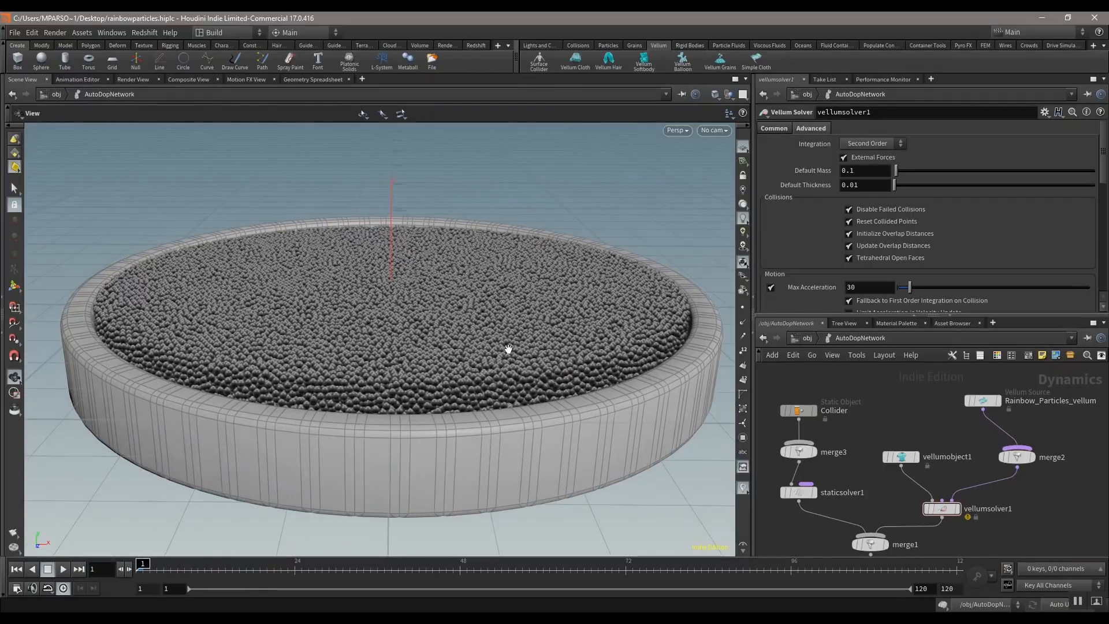
middle_click_drag(907, 431, 965, 381)
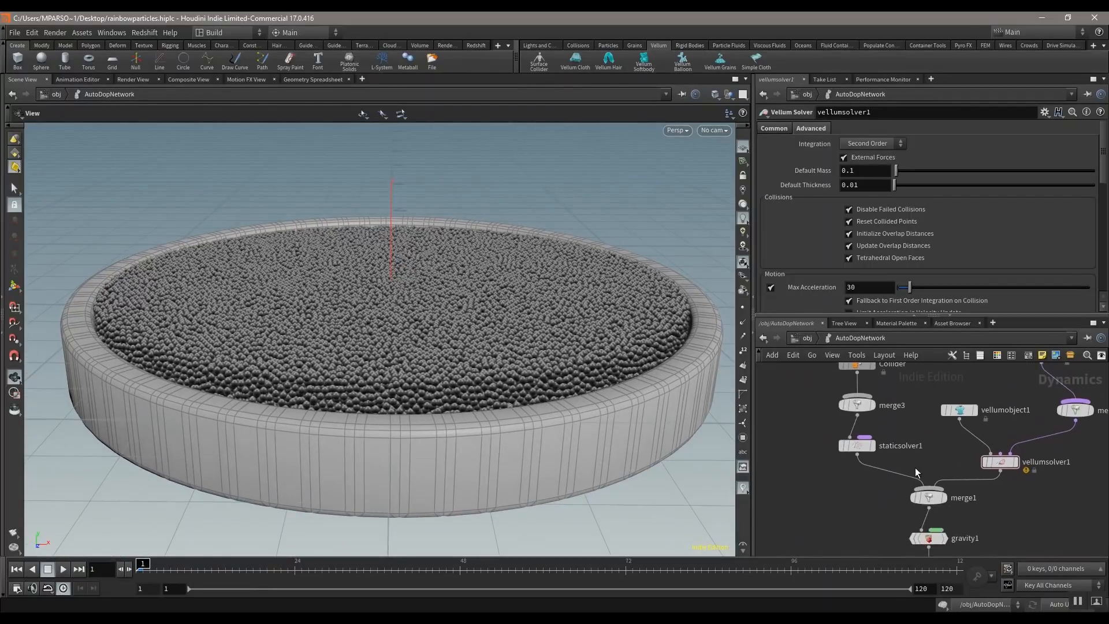
middle_click_drag(916, 471, 821, 528)
left_click_drag(864, 480, 875, 427)
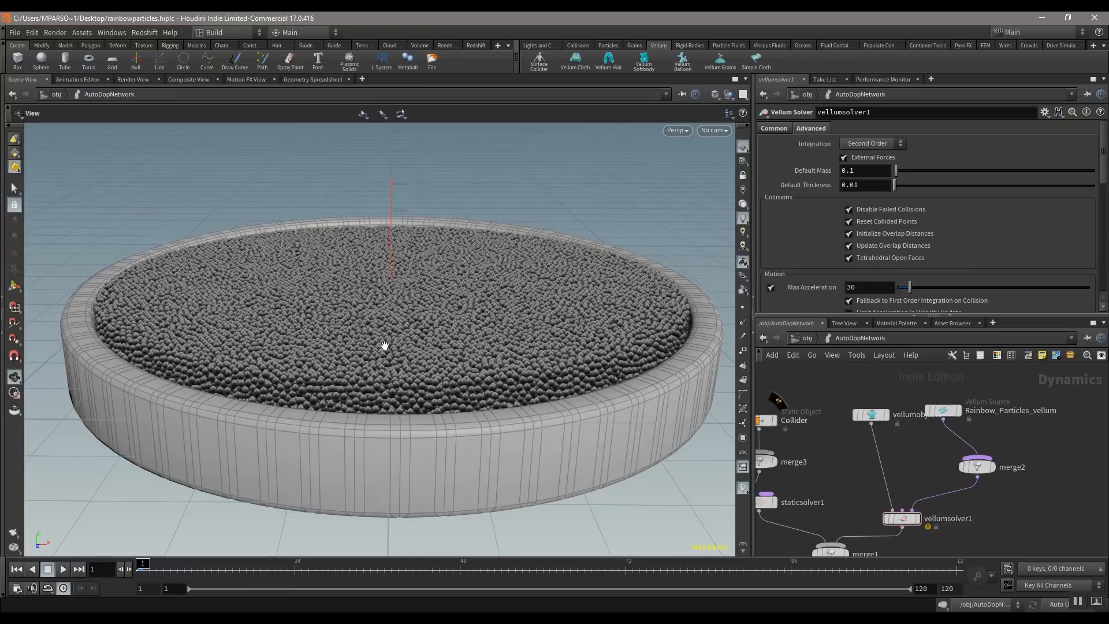
middle_click_drag(923, 460, 880, 462)
left_click_drag(903, 415, 942, 420)
middle_click_drag(1005, 487, 1032, 413)
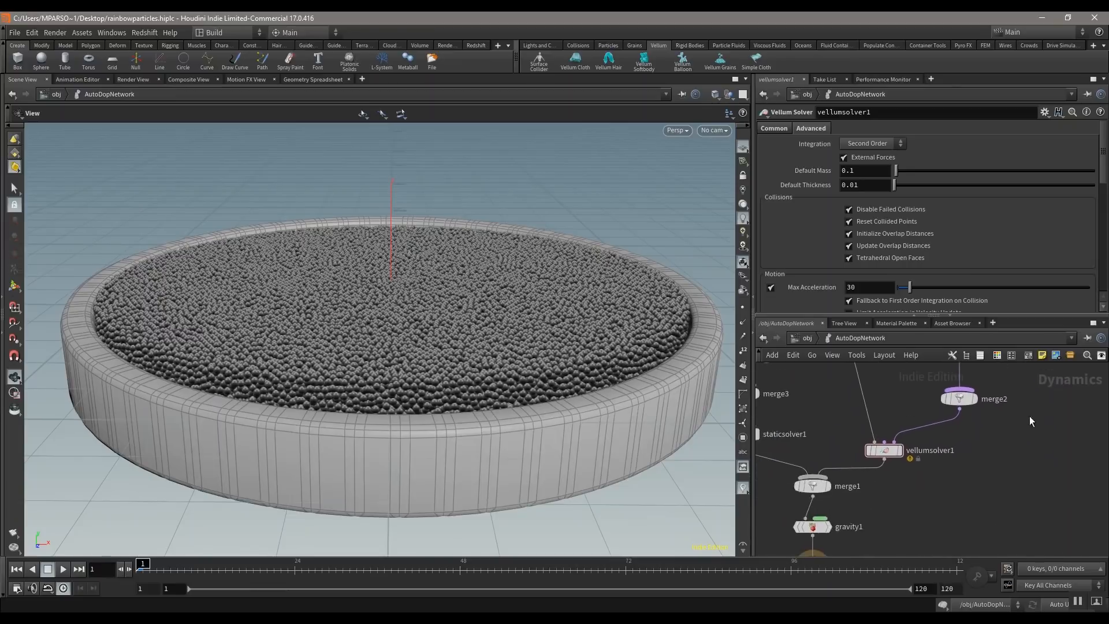
scroll(979, 452, "down", 3)
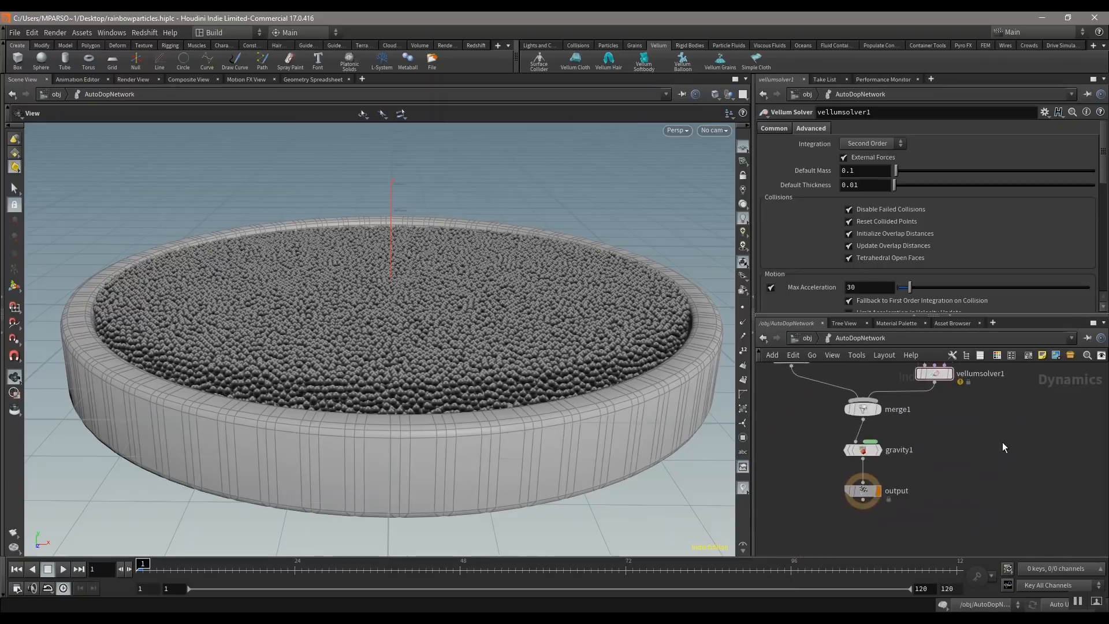
scroll(948, 448, "up", 5)
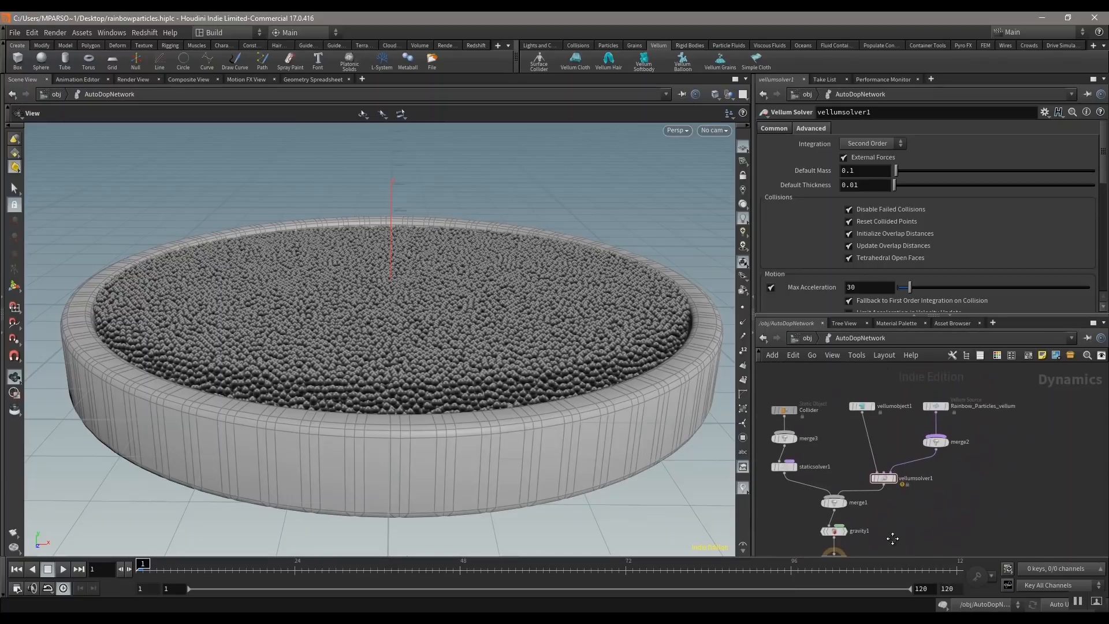
- Widen the gap between Rainbow_Particles_vellum and merge2 by moving merge2 lower and the source node higher
left_click_drag(932, 444, 935, 479)
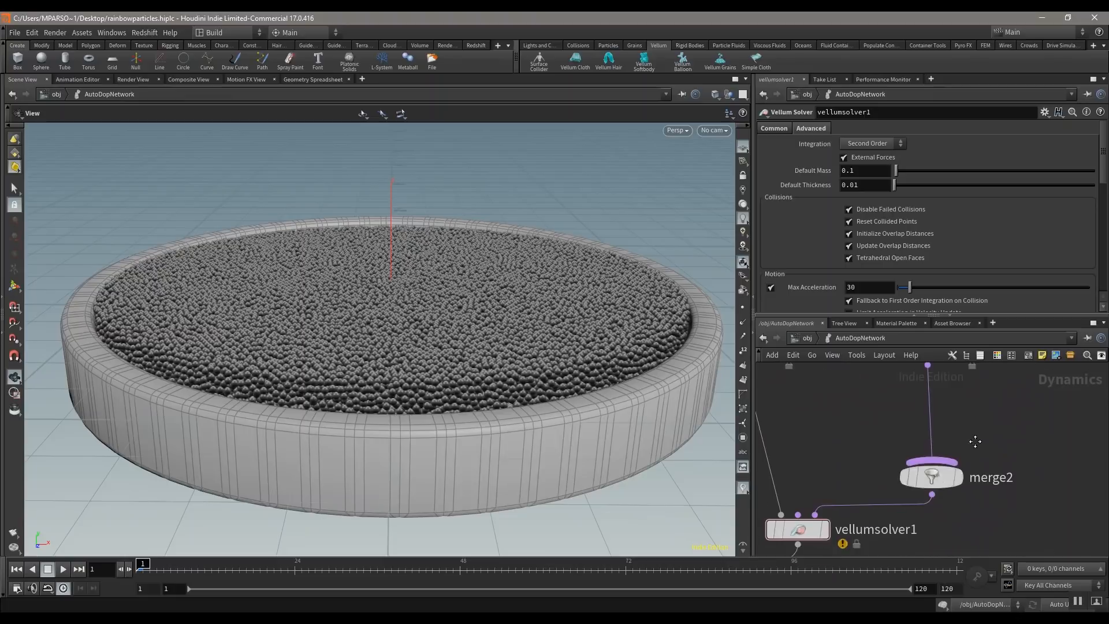
middle_click_drag(975, 441, 929, 555)
left_click_drag(890, 470, 893, 449)
middle_click_drag(938, 499, 936, 431)
- Try a Delete node with two deletion entries between Rainbow_Particles_vellum and merge2, and remove it
key("Tab")
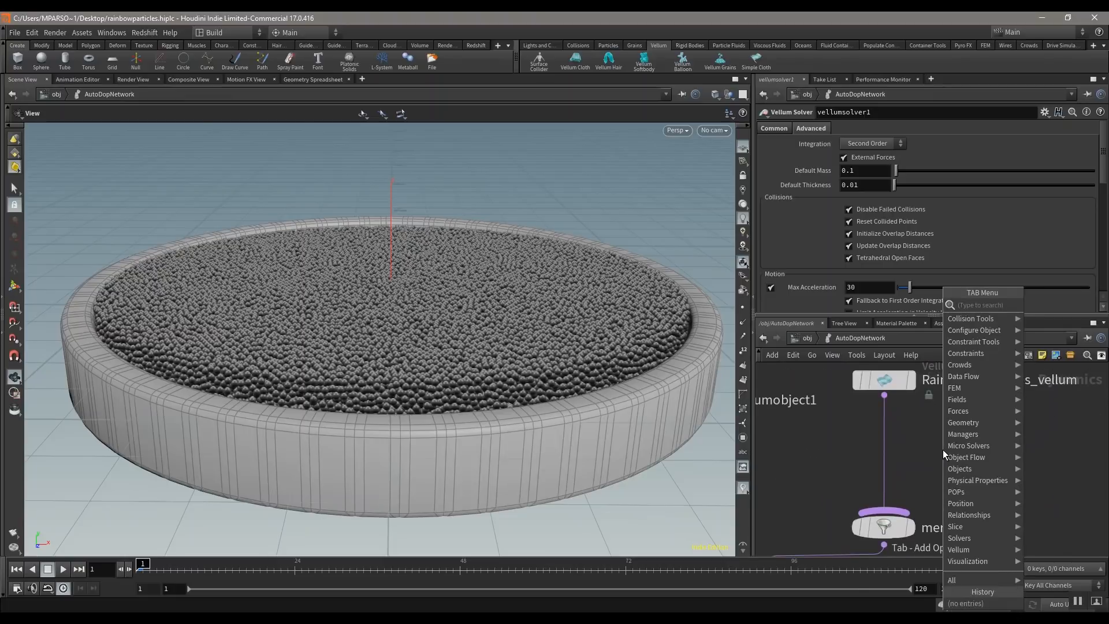
type("delte")
key("Return")
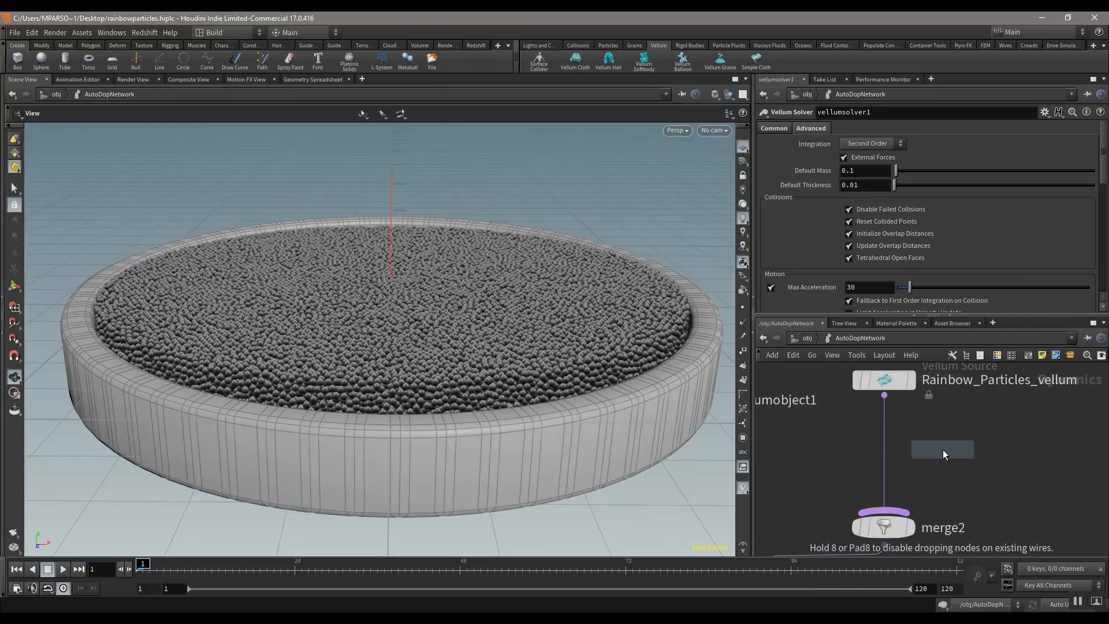
left_click(916, 453)
left_click_drag(916, 453, 895, 454)
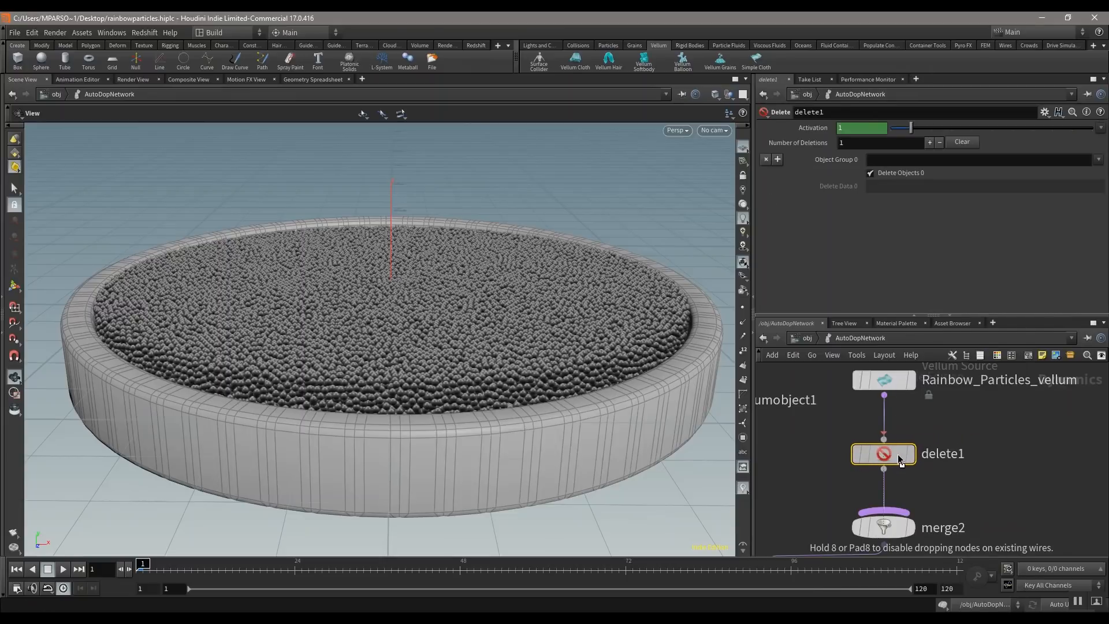
left_click_drag(900, 457, 931, 457)
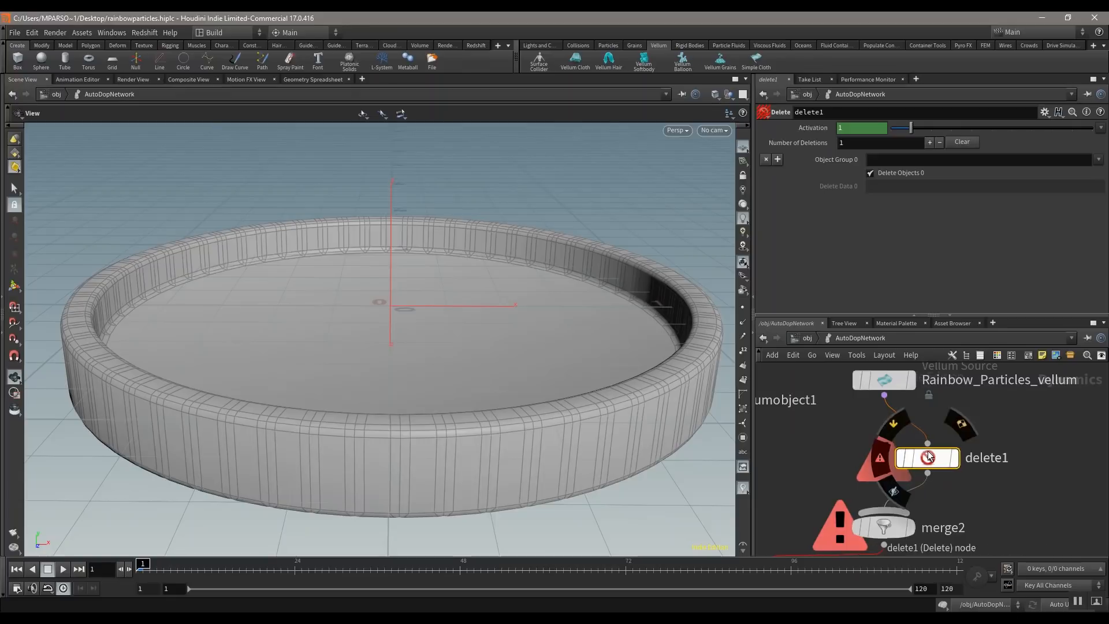
left_click(779, 160)
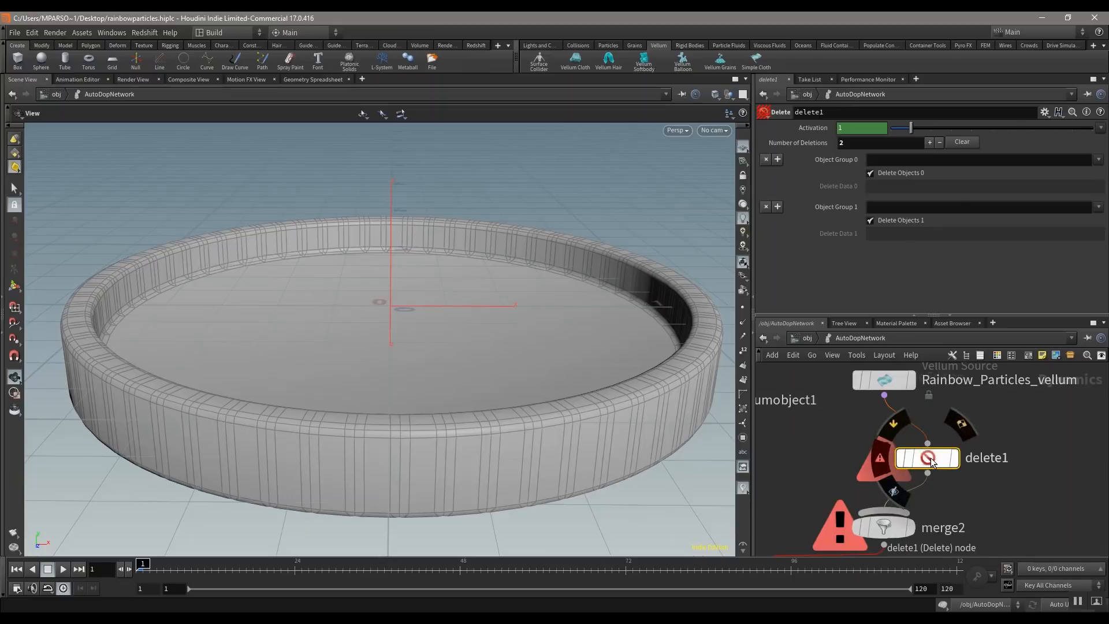
key("Delete")
- Insert a POP Kill node between Rainbow_Particles_vellum and merge2 and enable its Bounding rule
key("Tab")
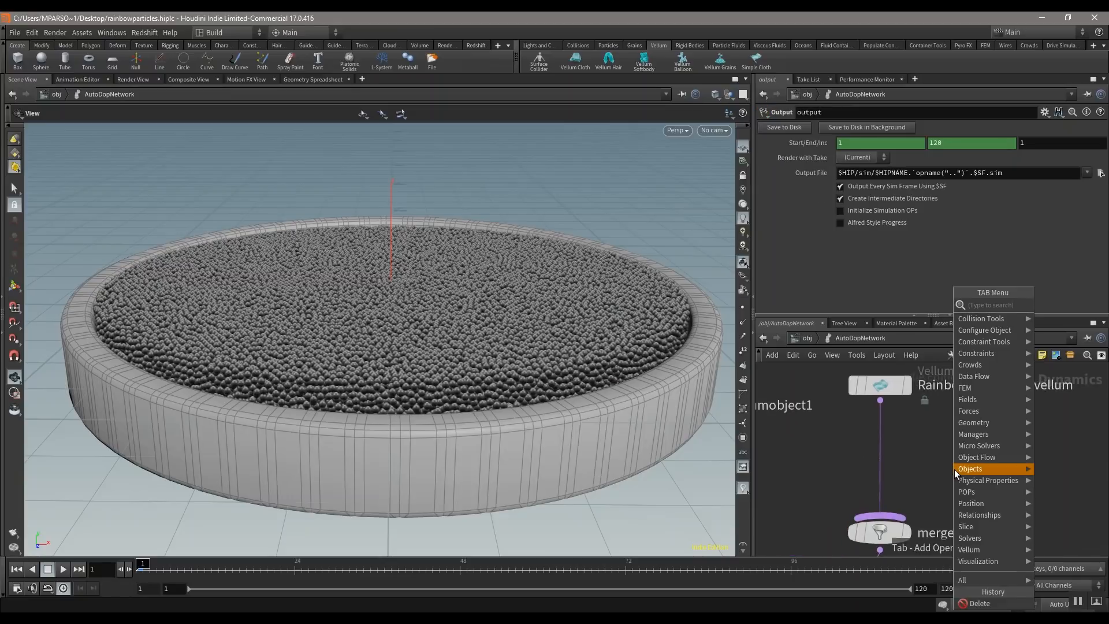
type("delete")
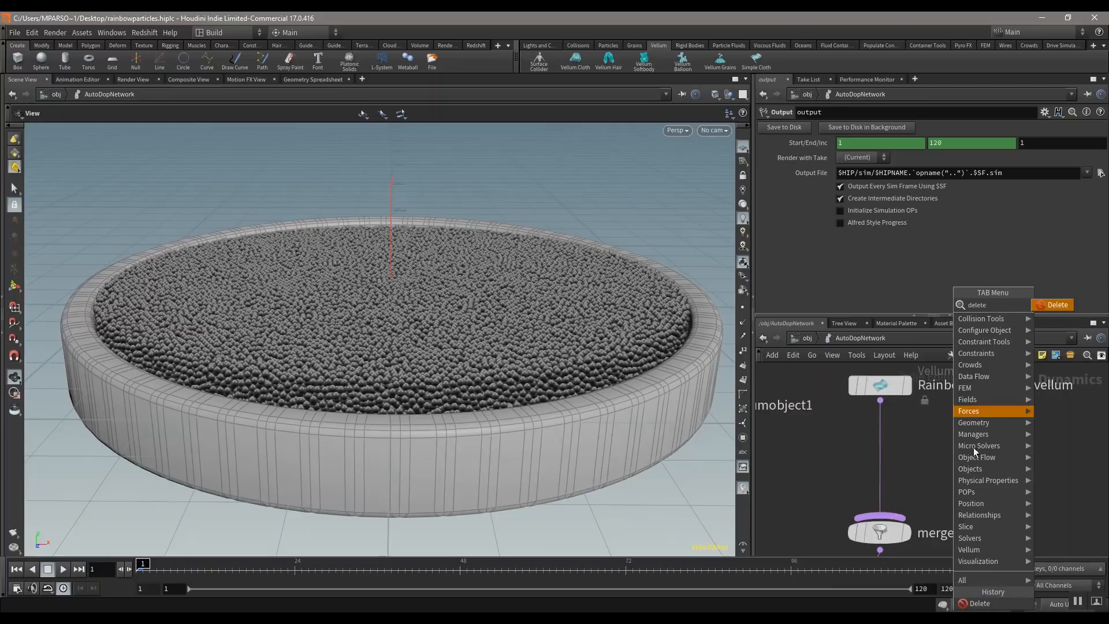
mouse_move(968, 495)
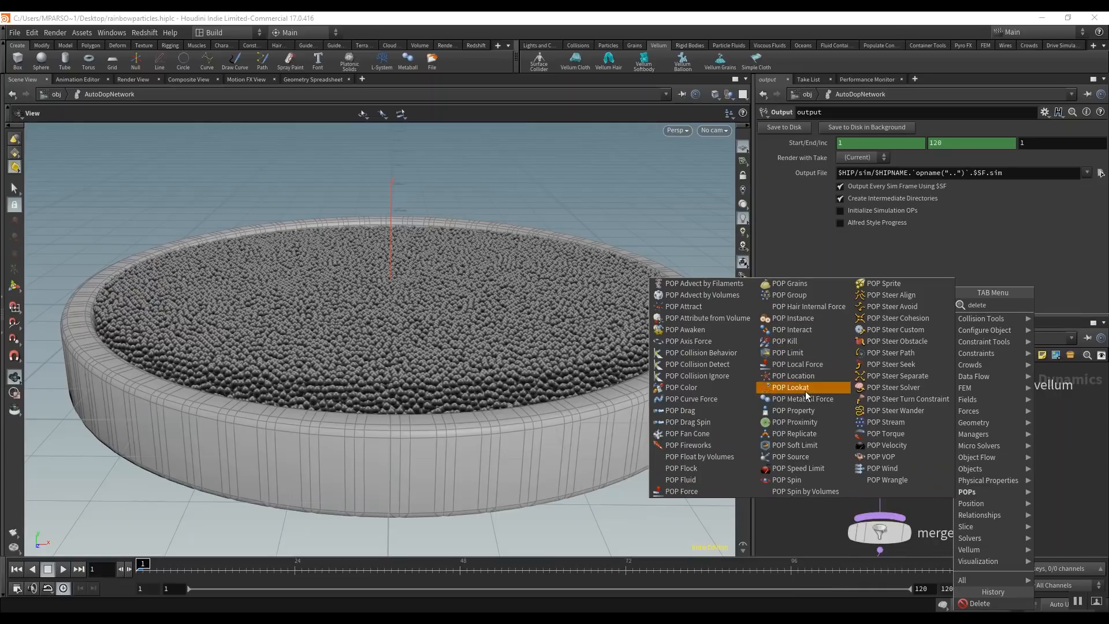
left_click(784, 342)
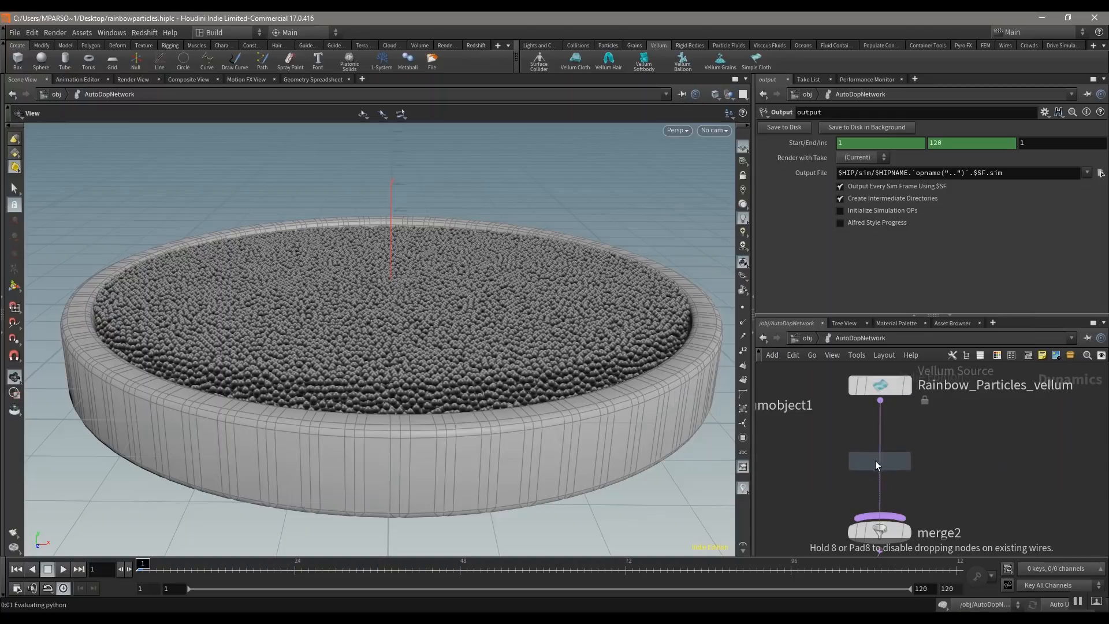
left_click(896, 454)
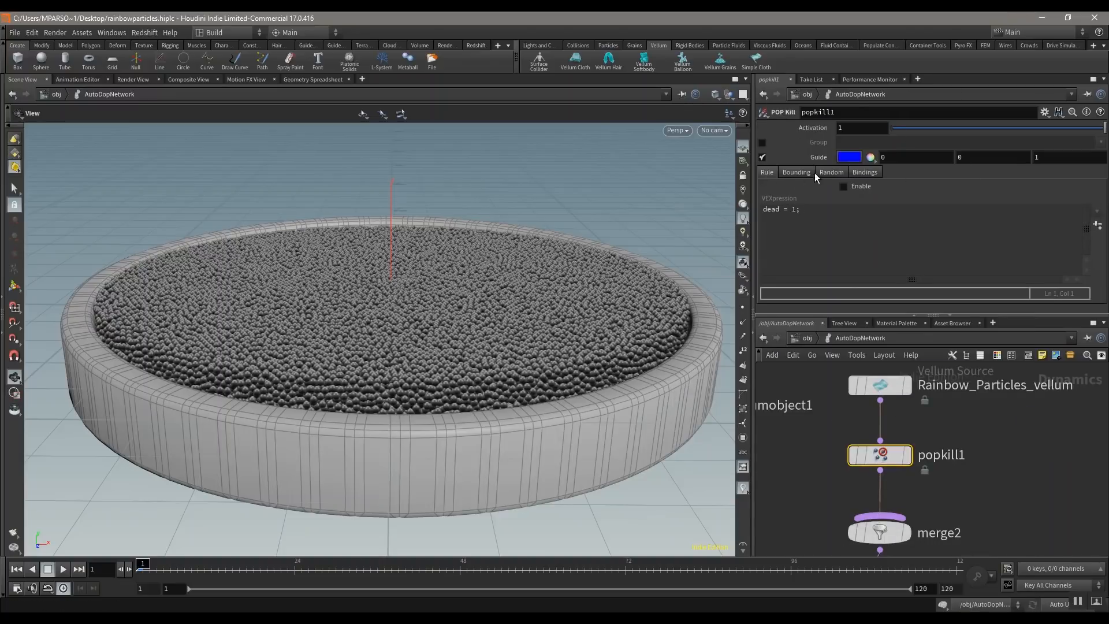
middle_click_drag(947, 445, 956, 474)
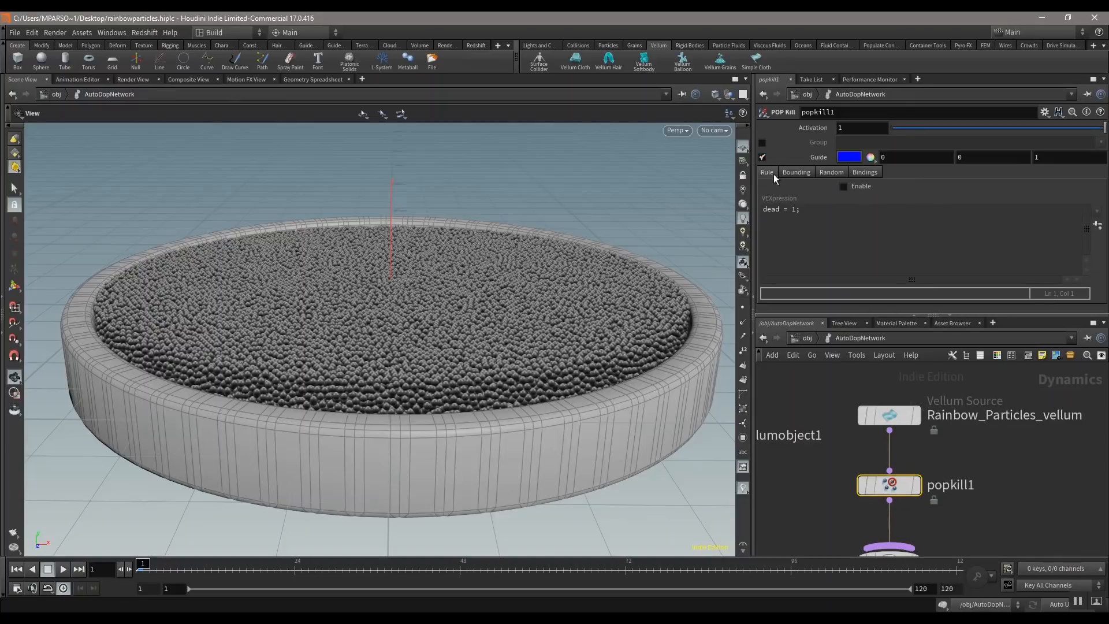
left_click(798, 172)
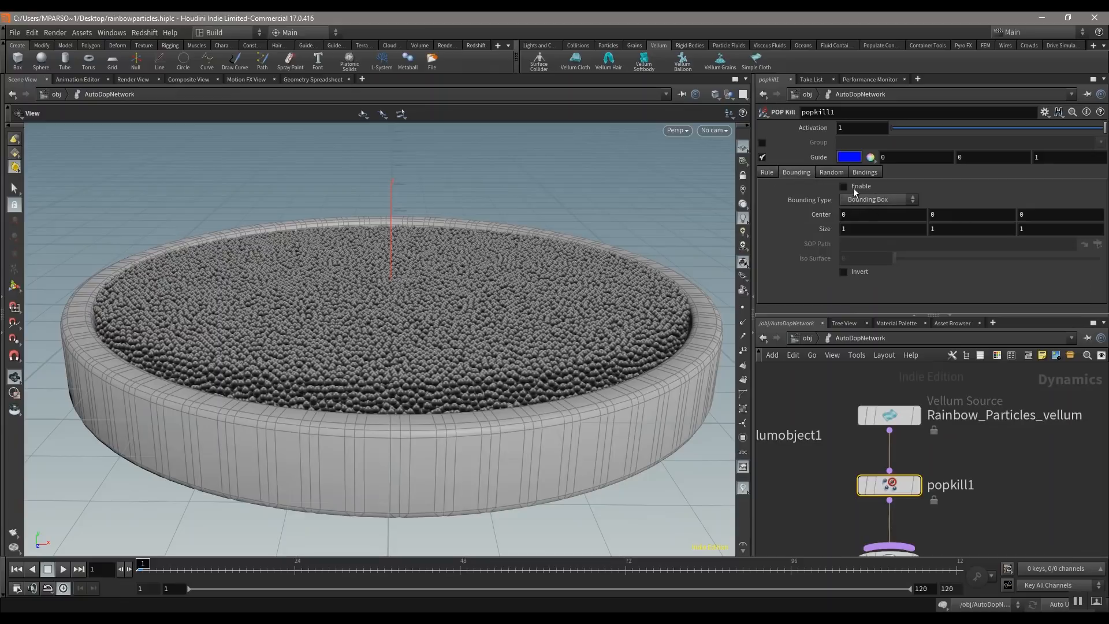
left_click(845, 186)
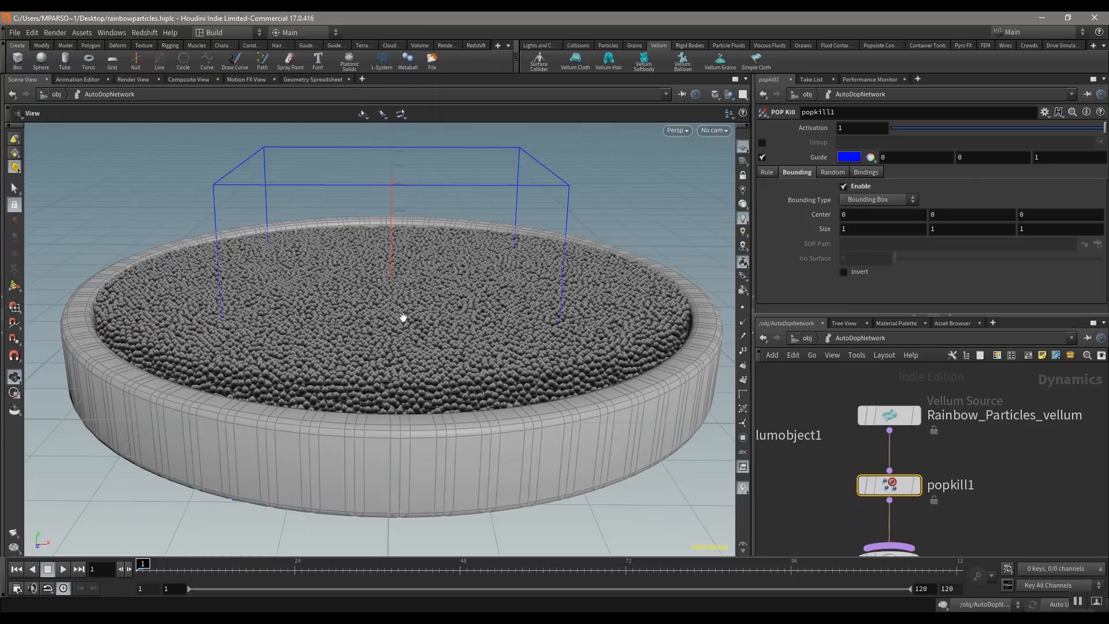
- Examine the size and position of popkill1's bounding box relative to the dish
scroll(408, 306, "down", 6)
left_click_drag(407, 308, 359, 339)
left_click_drag(387, 466, 399, 347)
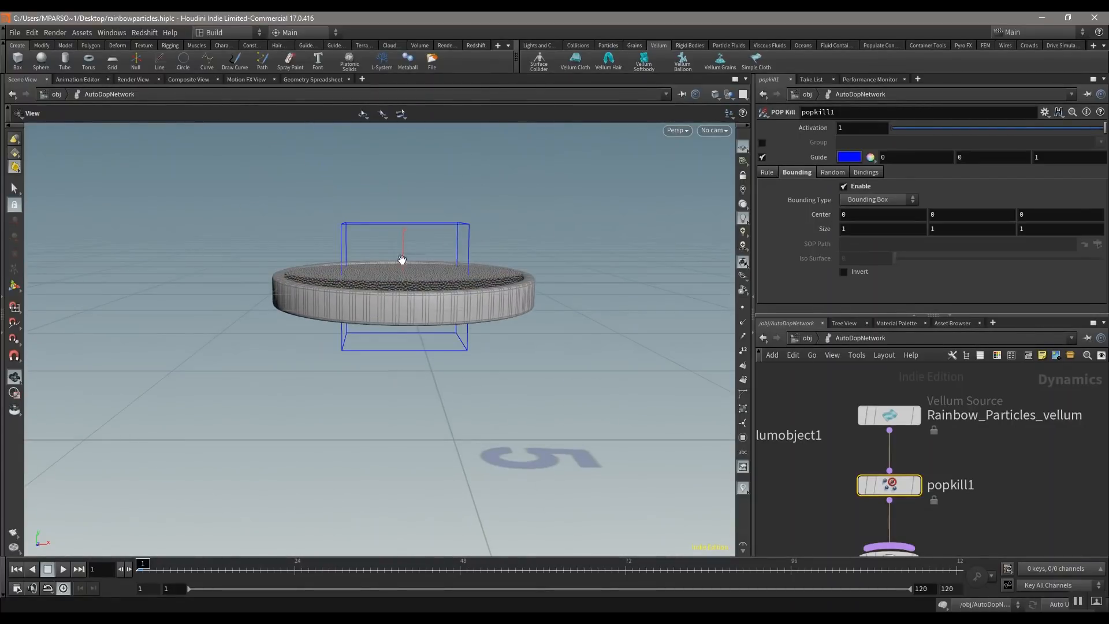
left_click_drag(435, 243, 397, 314)
right_click_drag(396, 314, 495, 347)
left_click_drag(495, 347, 448, 337)
right_click_drag(448, 337, 435, 461)
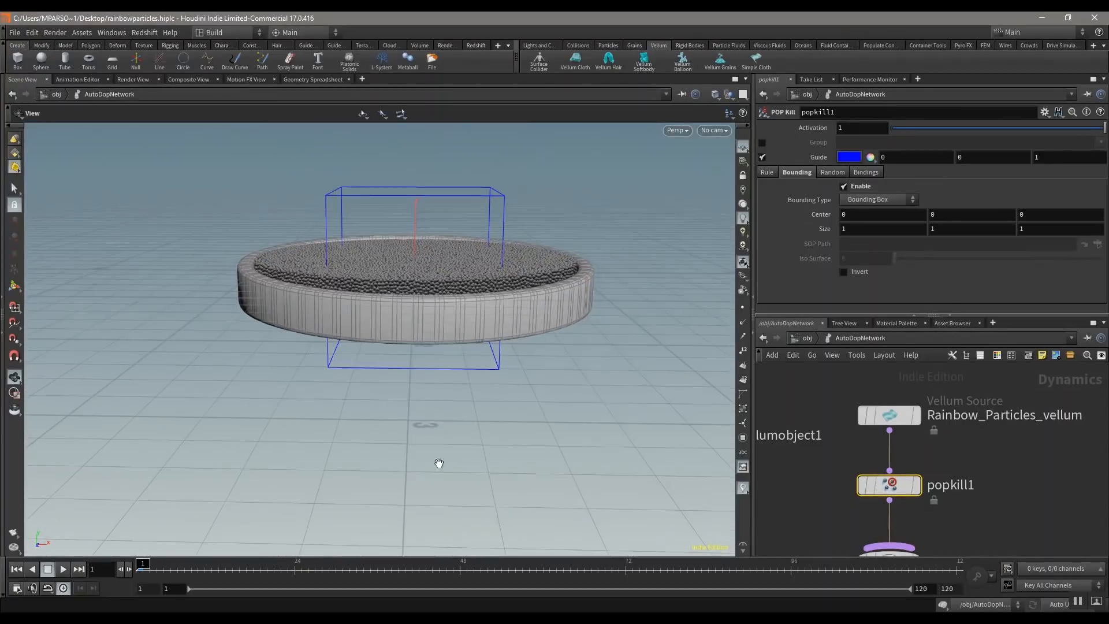
middle_click_drag(436, 460, 441, 173)
middle_click_drag(469, 210, 500, 369)
left_click_drag(500, 370, 450, 317)
left_click_drag(397, 262, 450, 379)
right_click_drag(450, 379, 433, 288)
left_click_drag(484, 395, 443, 336)
right_click_drag(442, 335, 527, 389)
left_click_drag(527, 389, 519, 359)
right_click_drag(520, 359, 506, 380)
middle_click_drag(506, 380, 491, 351)
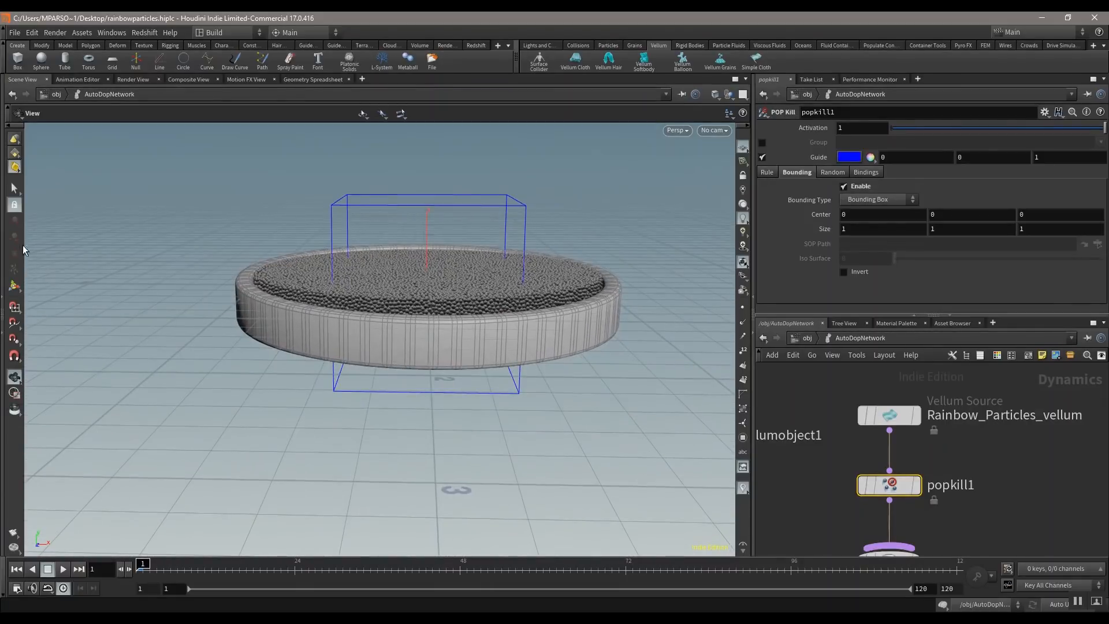
- Set the Y center of popkill1's bounding box to -2, placing it below the dish
left_click(15, 287)
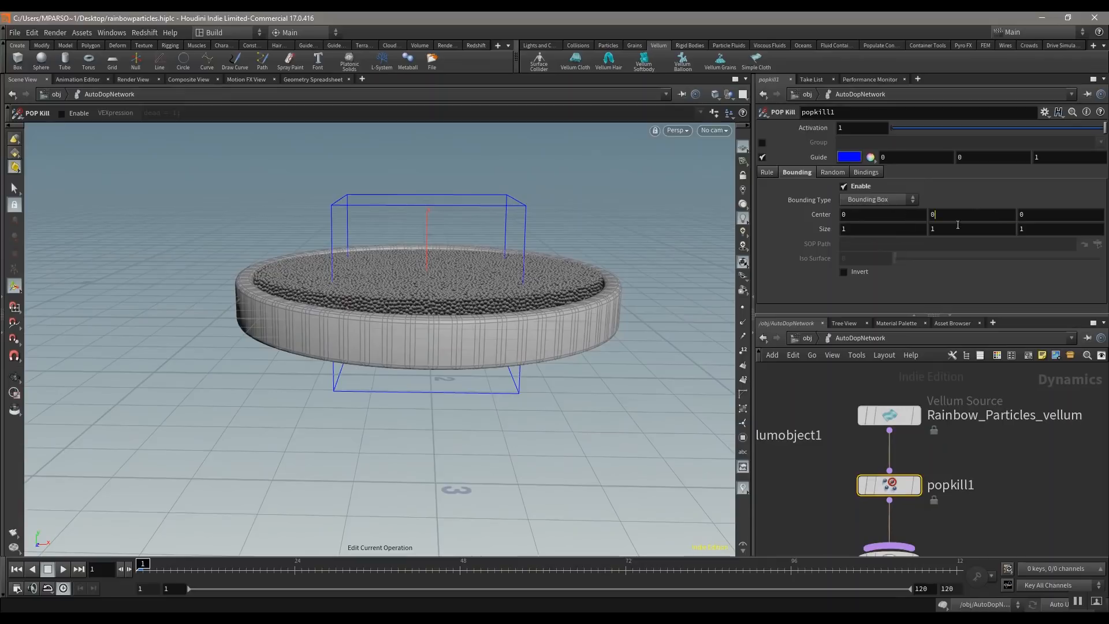
middle_click_drag(955, 217, 917, 217)
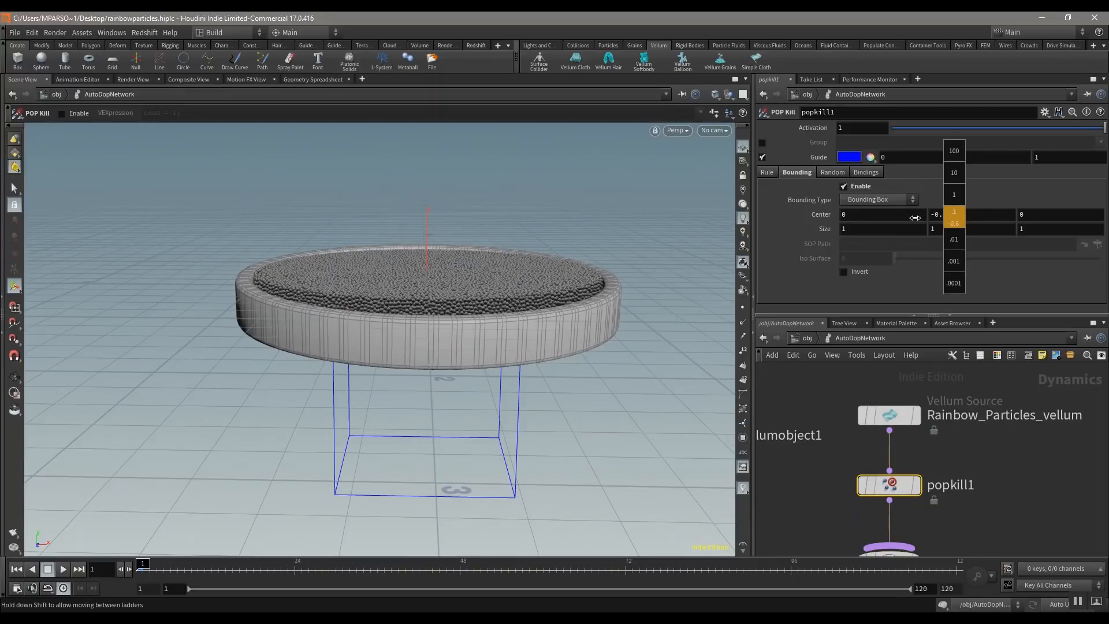
middle_click_drag(912, 217, 854, 231)
left_click_drag(975, 219, 883, 218)
type("-2")
key("Return")
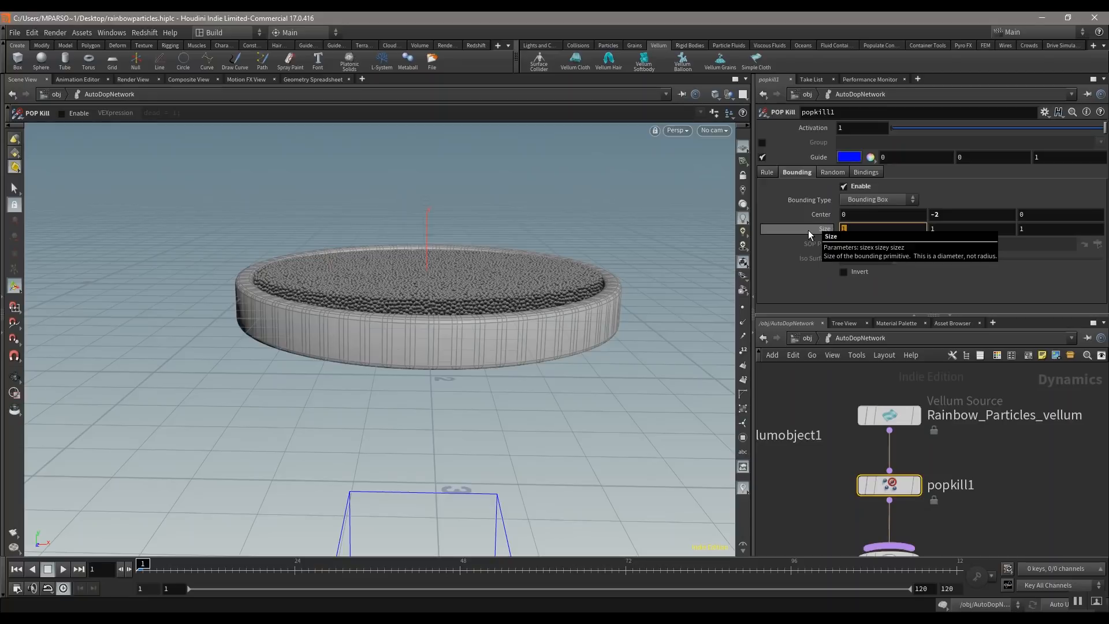
- Set the X and Z sizes of popkill1's bounding box to 6
type("8")
key("Tab")
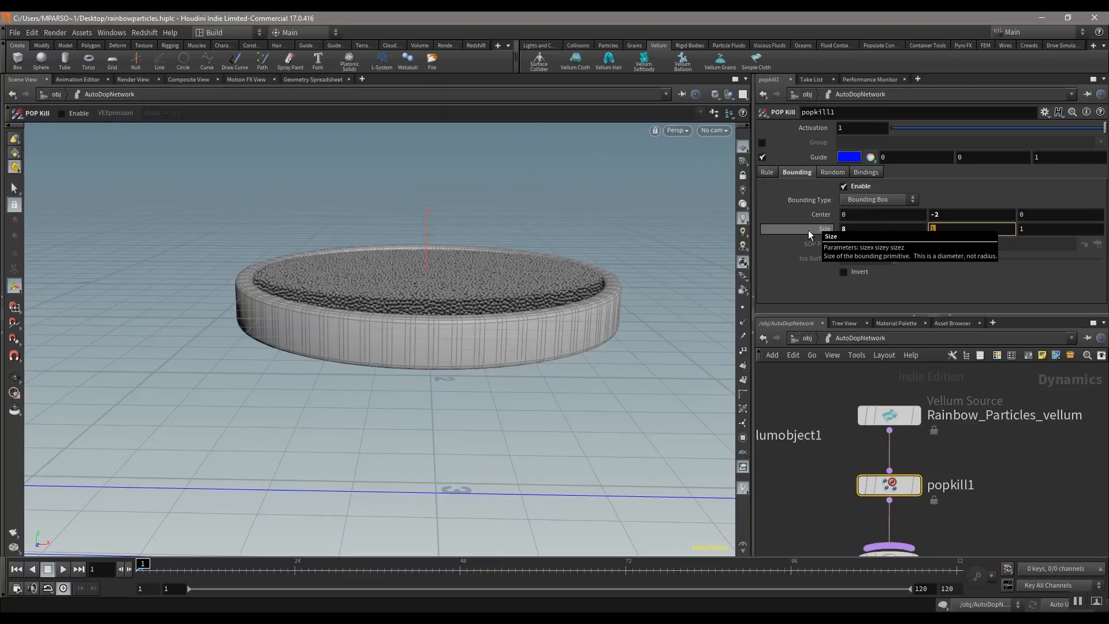
key("shift+Tab")
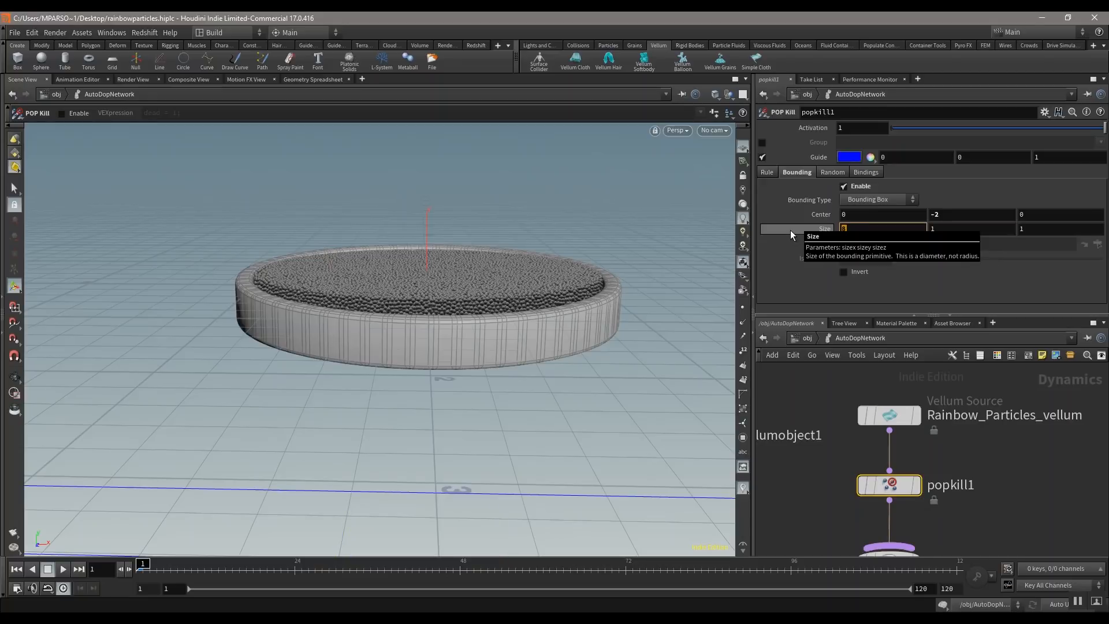
type("6")
key("Tab")
key("Tab")
key("Tab")
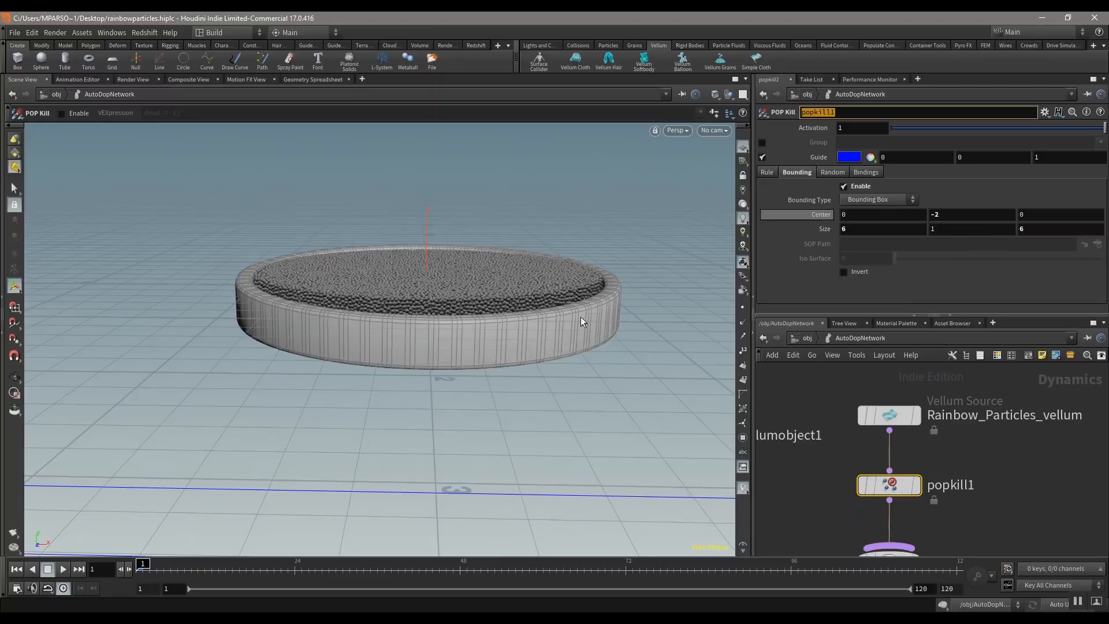
- Examine how far the enlarged kill bounding box extends beneath the dish
left_click(14, 376)
scroll(399, 389, "down", 6)
left_click_drag(482, 382, 456, 280)
left_click_drag(399, 425, 578, 462)
left_click_drag(225, 419, 441, 342)
right_click_drag(441, 342, 349, 334)
left_click_drag(348, 335, 399, 396)
right_click_drag(399, 396, 424, 435)
left_click_drag(424, 435, 424, 381)
mouse_move(423, 381)
middle_mouse_down()
mouse_move(445, 400)
mouse_move(440, 379)
middle_mouse_up()
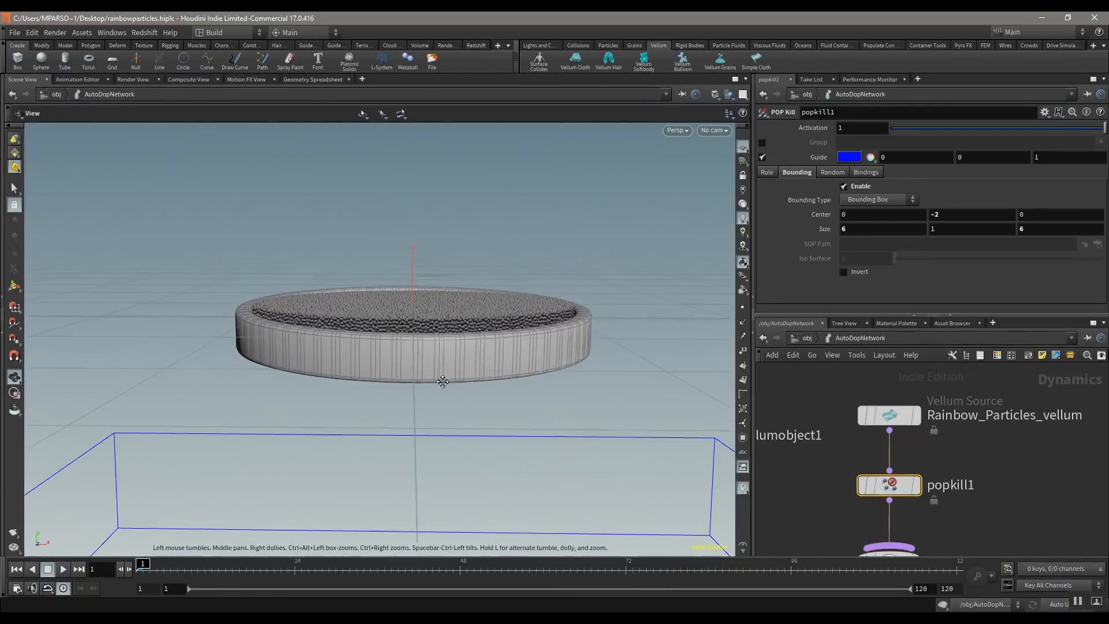
- Frame the grain-filled dish from slightly above and create a new camera from that view
left_click(719, 131)
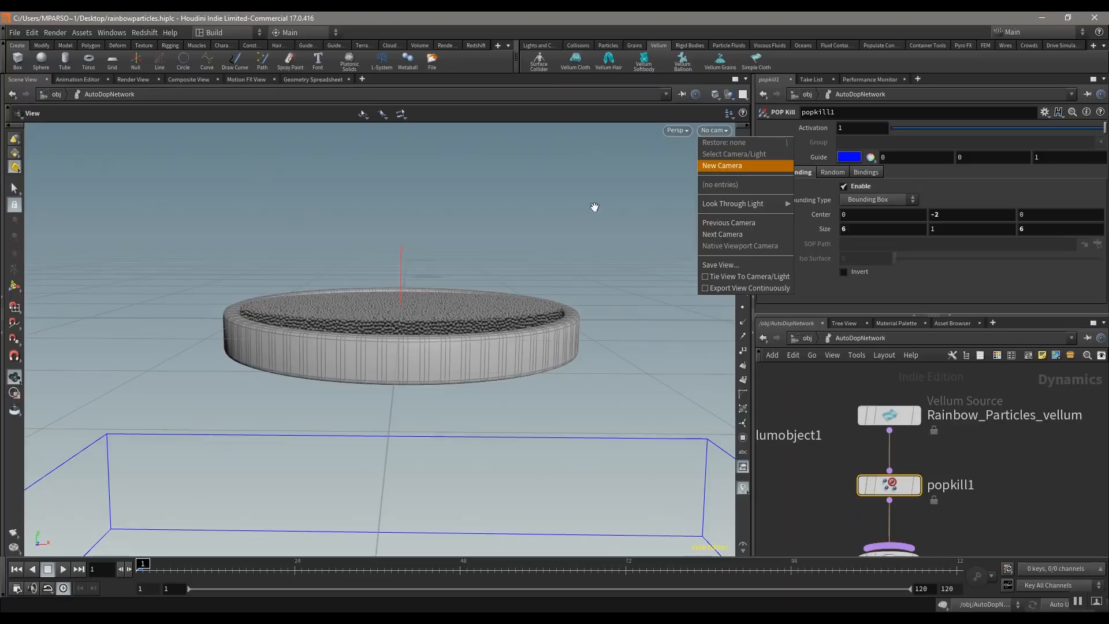
left_click(435, 279)
left_click_drag(398, 277, 397, 302)
middle_click_drag(439, 360, 425, 302)
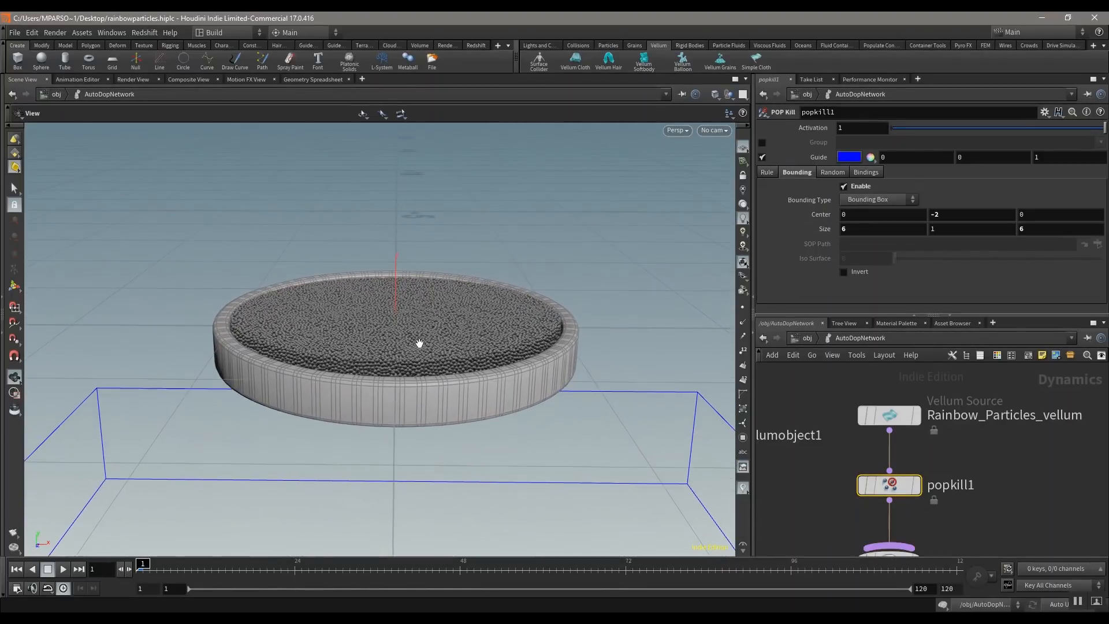
scroll(420, 345, "up", 2)
left_click_drag(411, 375, 405, 370)
left_click_drag(455, 238, 439, 242)
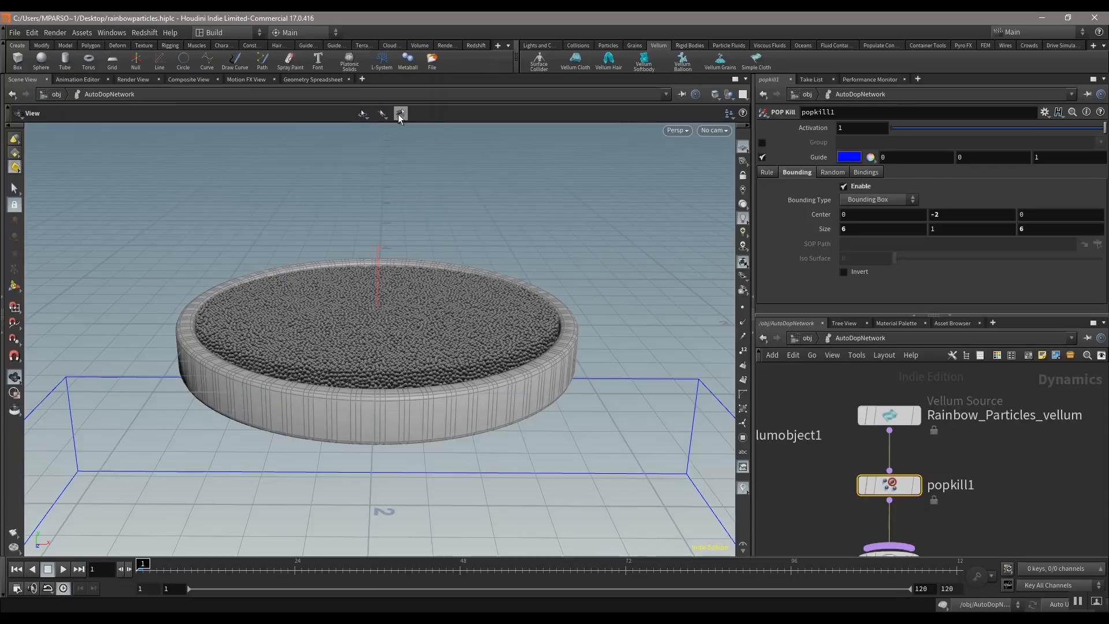
scroll(446, 223, "down", 3)
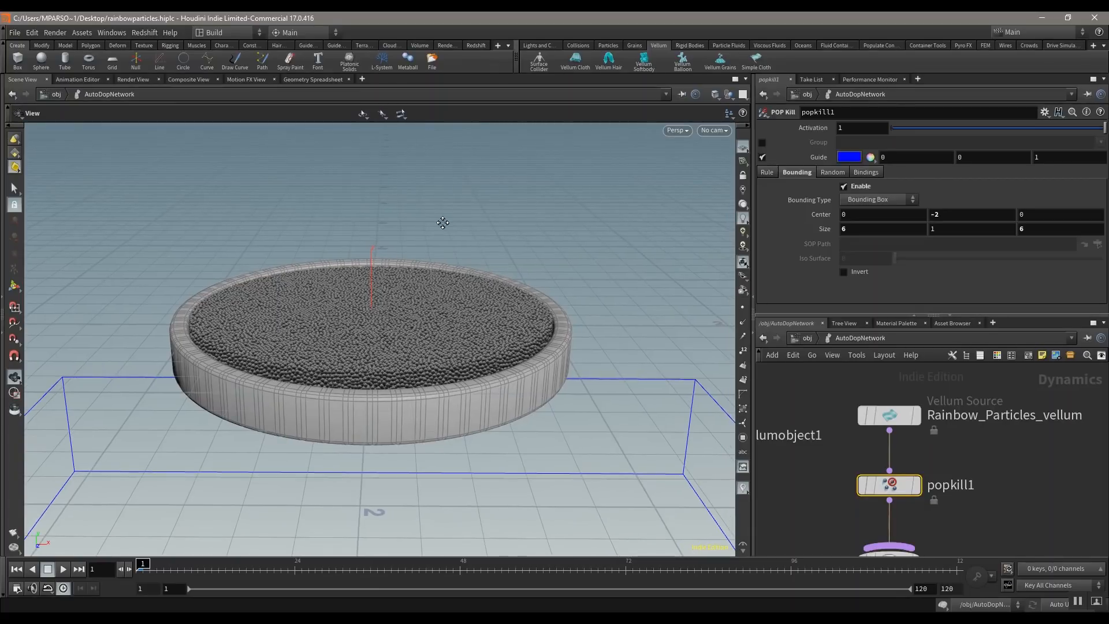
left_click(716, 131)
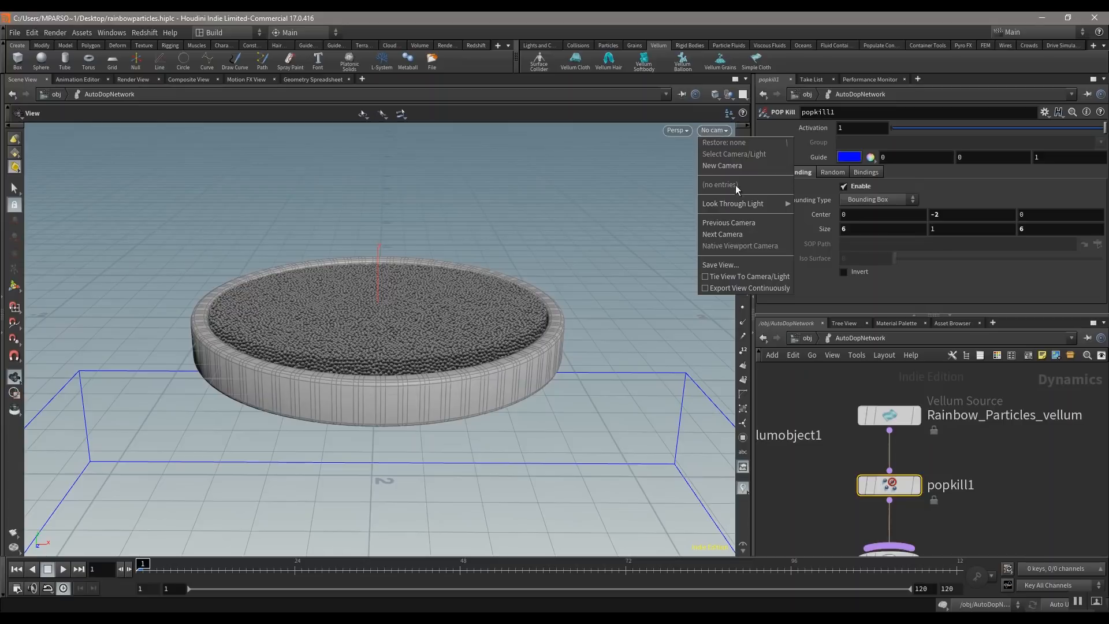
left_click(725, 166)
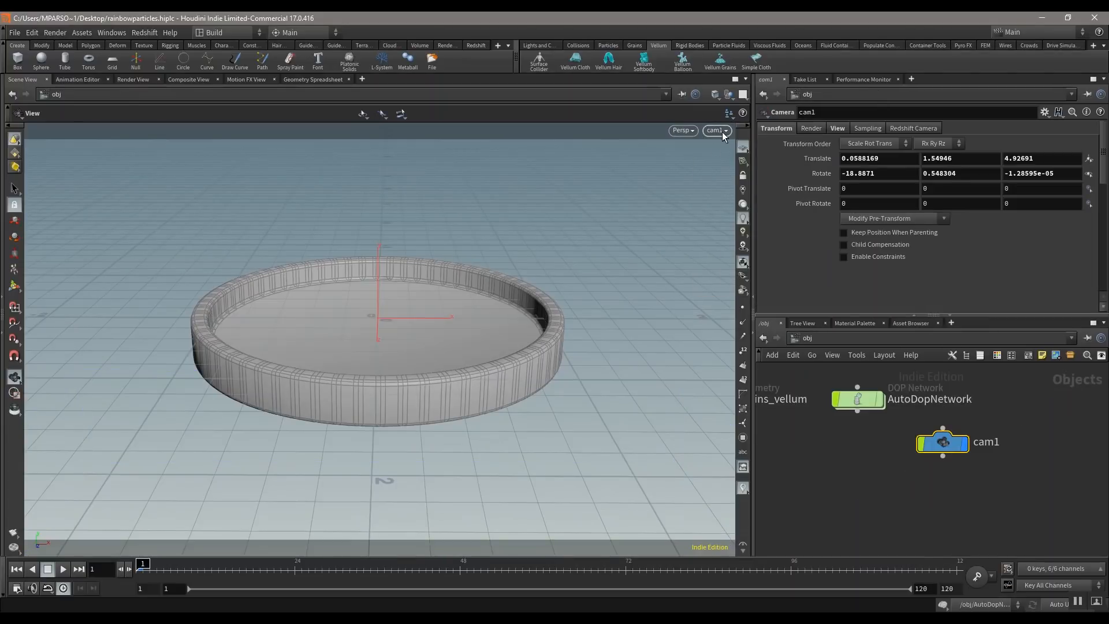
- Shift cam1's framing to a Translate of about 0.015, 1.496, 4.946 with the view temporarily tied to the camera
left_click(722, 133)
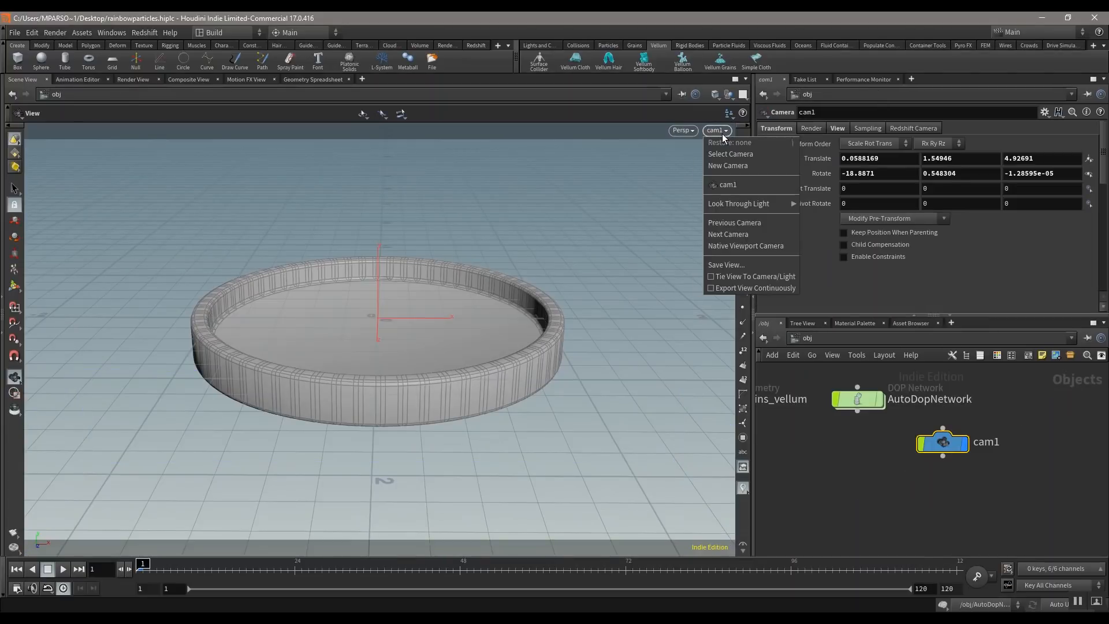
left_click(722, 277)
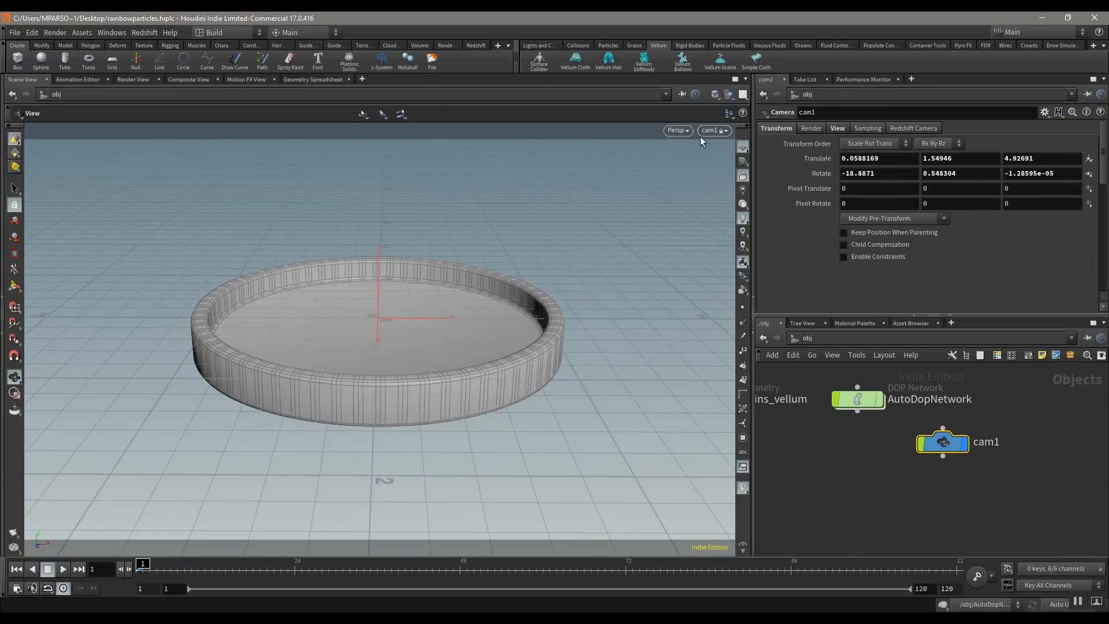
mouse_move(480, 272)
middle_mouse_down()
mouse_move(358, 282)
mouse_move(456, 249)
mouse_move(488, 277)
mouse_move(485, 269)
middle_mouse_up()
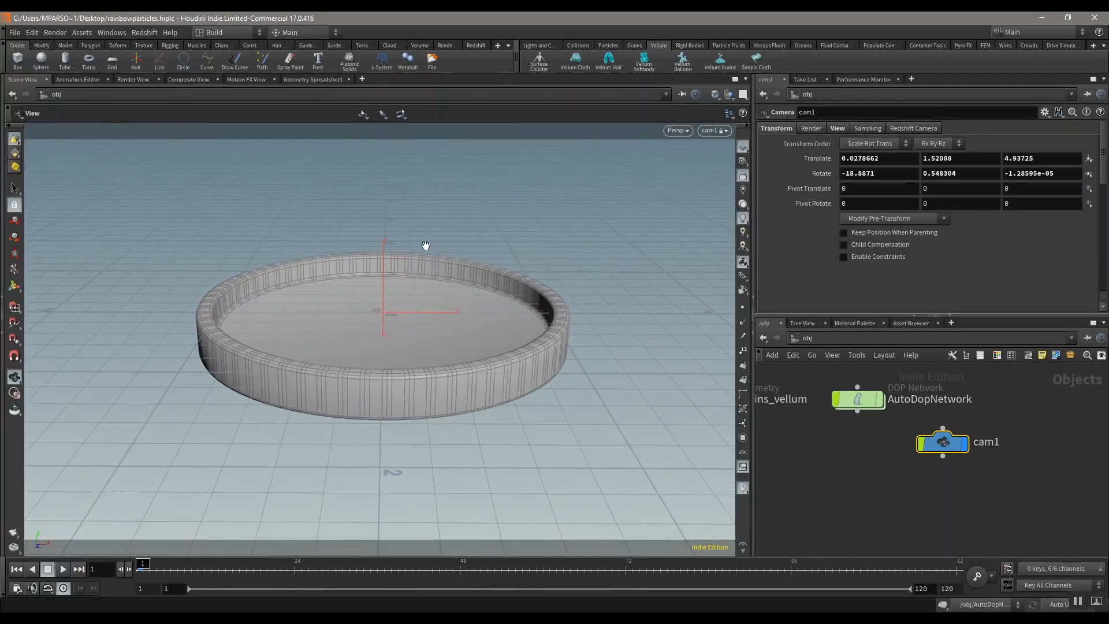
middle_click_drag(428, 243, 430, 238)
left_click(709, 130)
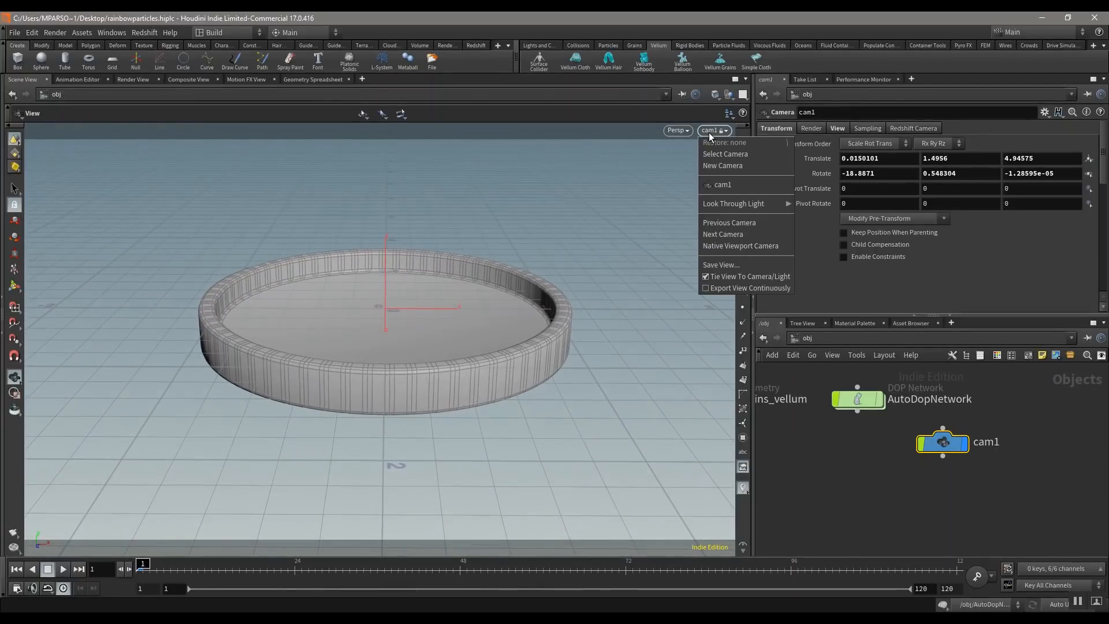
left_click(708, 276)
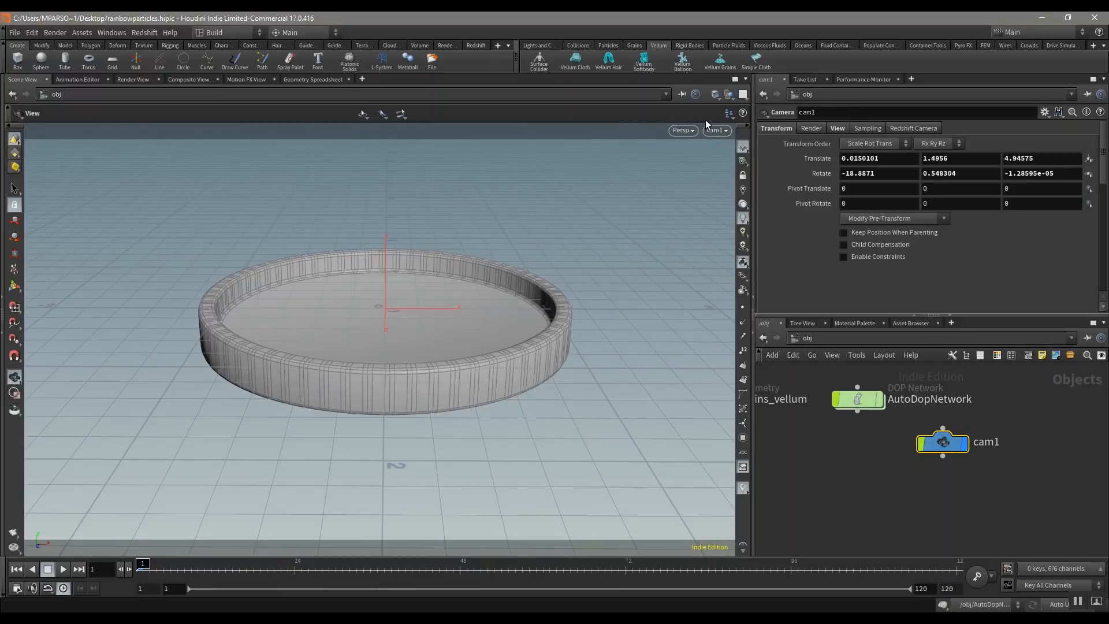
- Look through cam1 with the view tied to it and shift the camera's Translate to about 0.062, 1.528, 4.934
left_click_drag(335, 261, 462, 265)
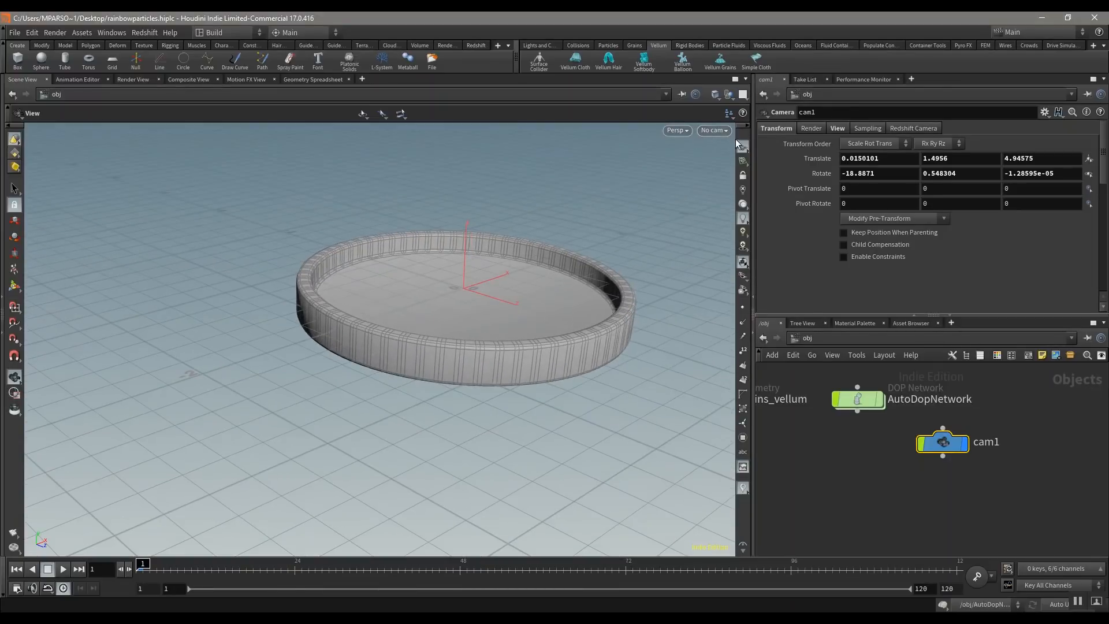
middle_click_drag(571, 290, 491, 321)
left_click(716, 132)
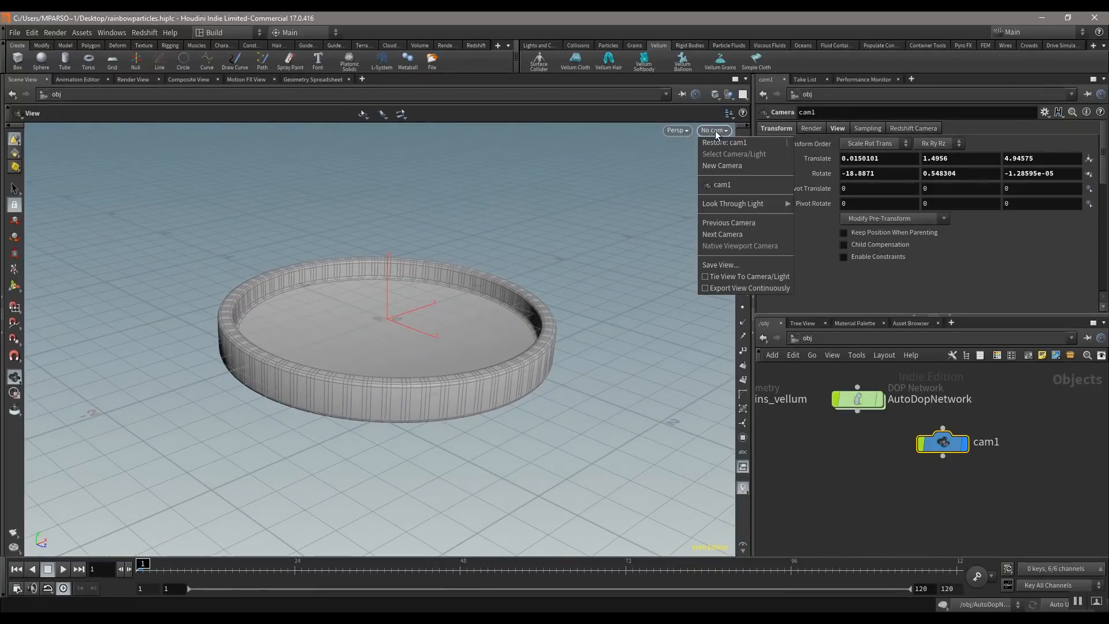
left_click(722, 185)
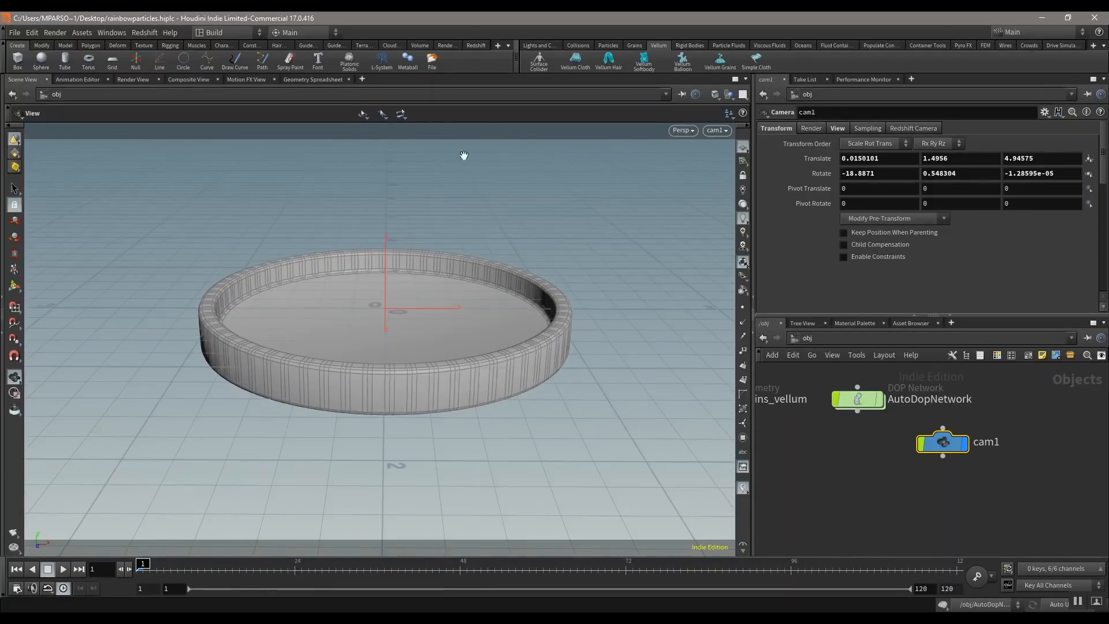
left_click(717, 131)
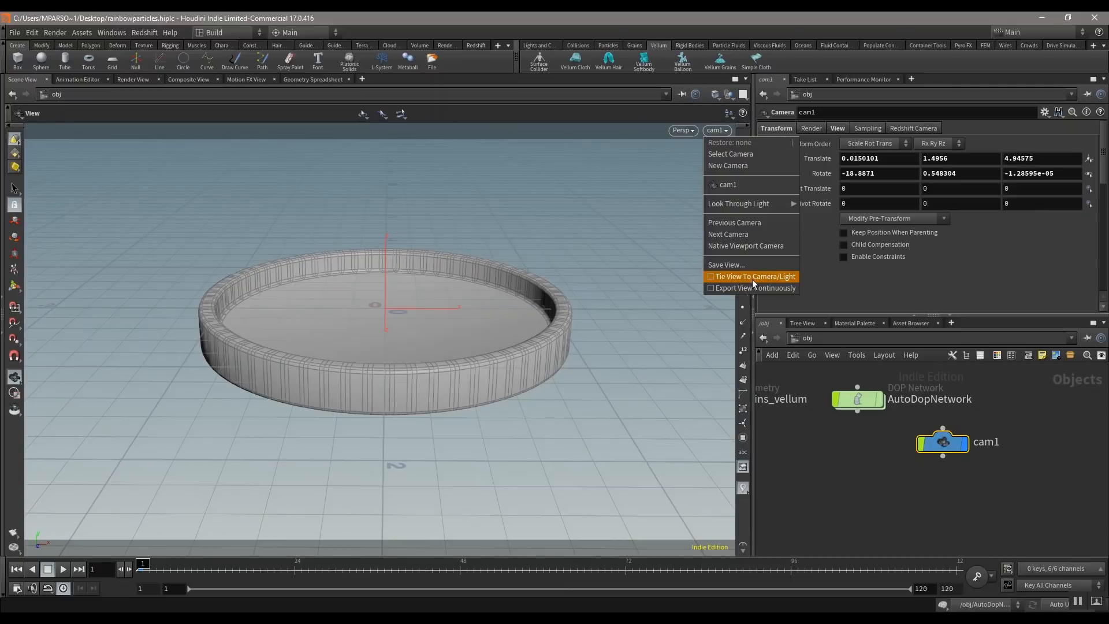
left_click(737, 278)
mouse_move(476, 243)
middle_mouse_down()
mouse_move(453, 247)
mouse_move(460, 267)
mouse_move(468, 251)
middle_mouse_up()
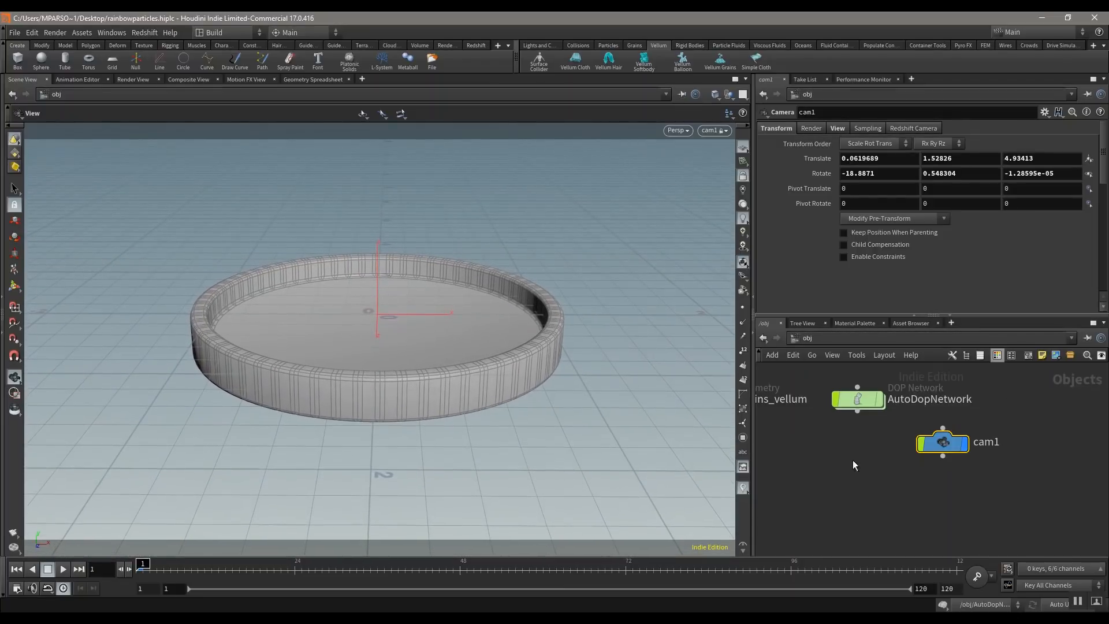
- Open AutoDopNetwork and play the grain simulation through cam1
middle_click_drag(855, 449, 887, 495)
scroll(929, 468, "down", 4)
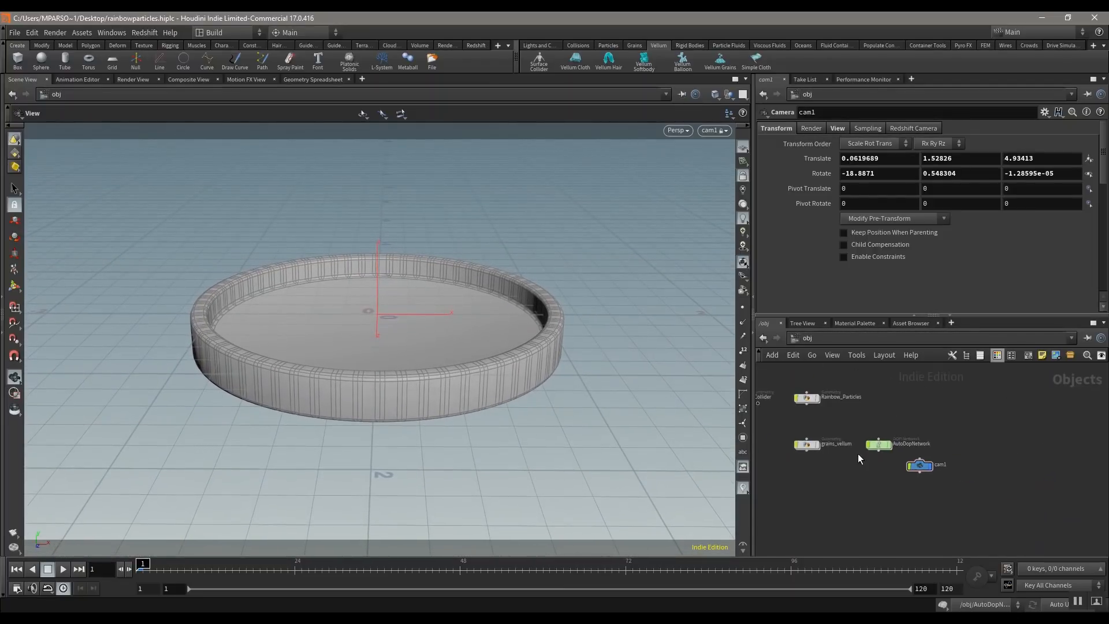
scroll(860, 455, "up", 4)
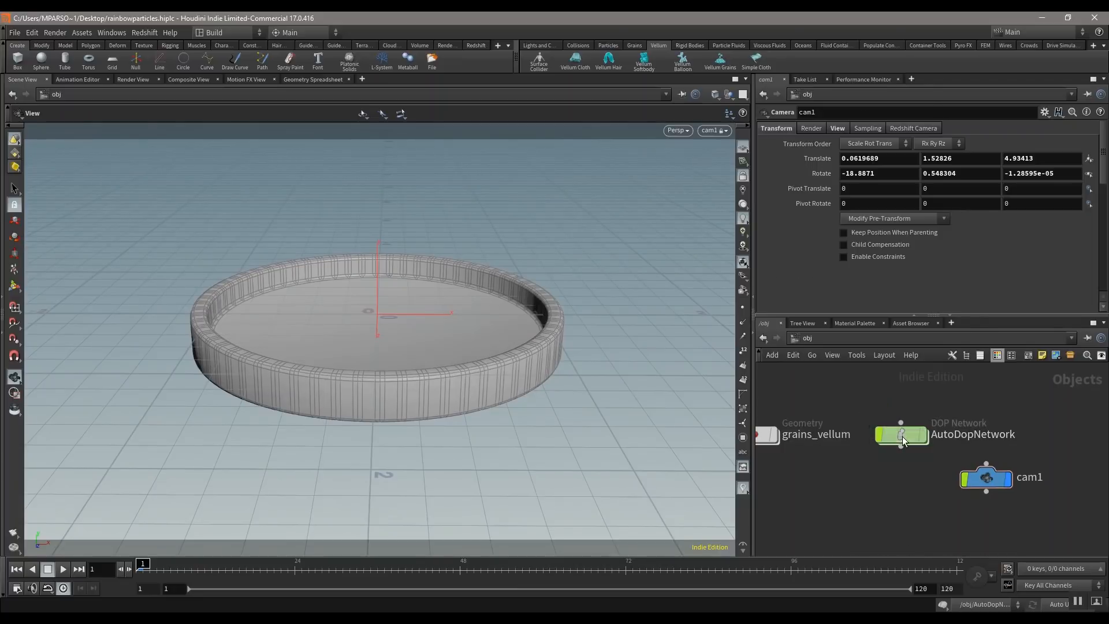
double_click(903, 436)
middle_click_drag(1033, 472, 1045, 437)
mouse_move(857, 414)
middle_mouse_down()
mouse_move(857, 439)
mouse_move(878, 414)
mouse_move(844, 418)
middle_mouse_up()
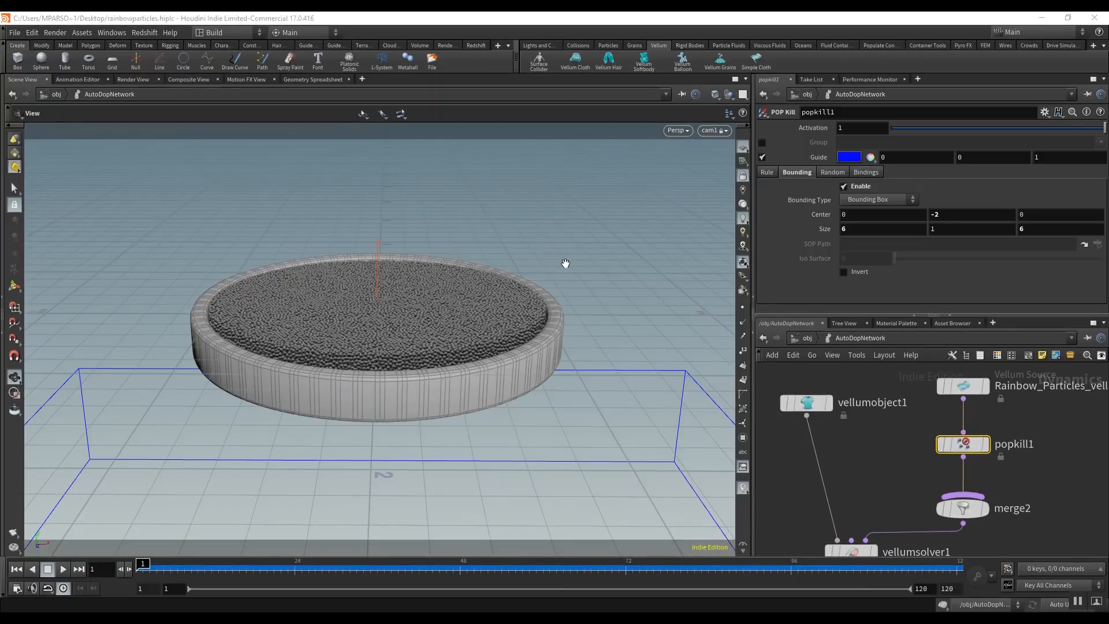
left_click(62, 570)
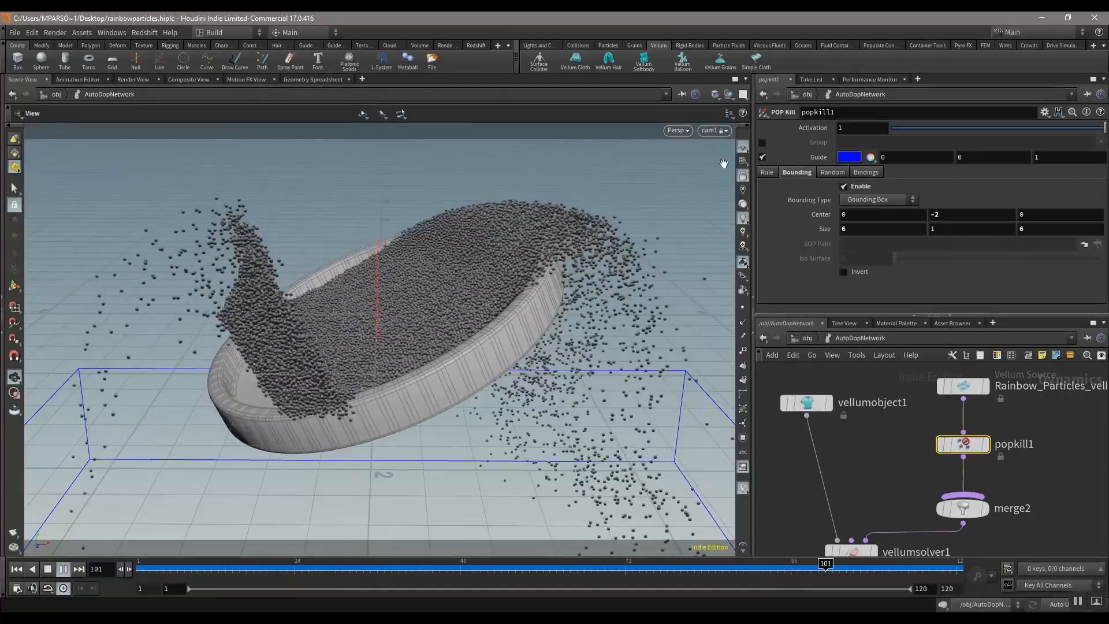
- Untie the view from cam1 and orbit closer around the playing simulation
left_click(716, 131)
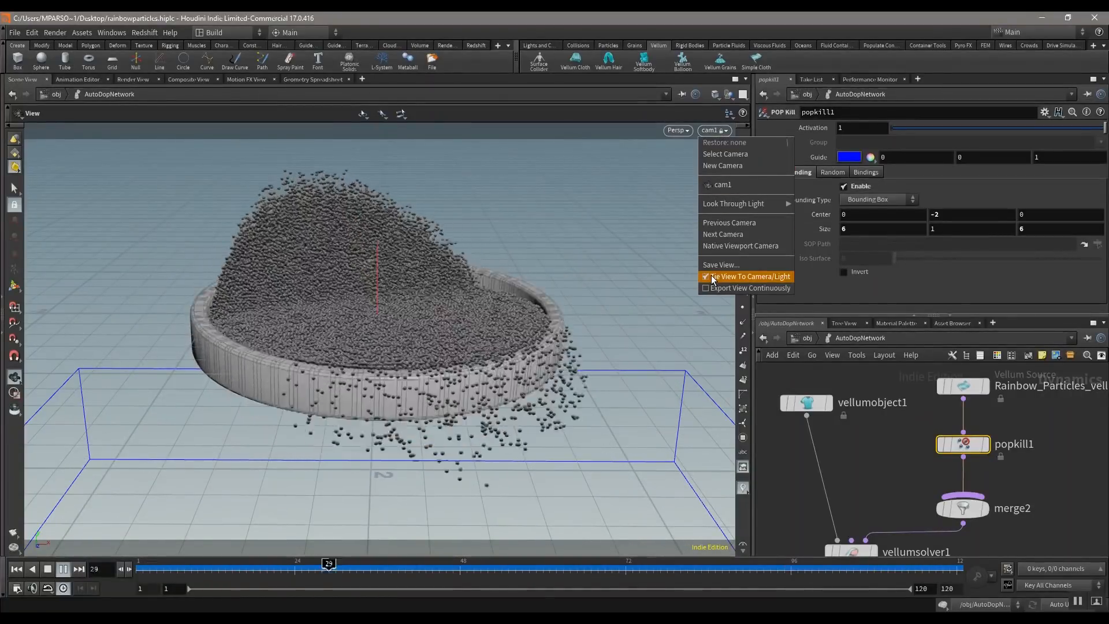
left_click(713, 278)
mouse_move(354, 303)
left_mouse_down()
mouse_move(319, 310)
mouse_move(231, 295)
mouse_move(335, 322)
mouse_move(391, 364)
mouse_move(280, 250)
mouse_move(252, 265)
mouse_move(315, 341)
mouse_move(354, 342)
mouse_move(358, 354)
mouse_move(384, 344)
mouse_move(509, 581)
mouse_move(254, 565)
mouse_move(446, 566)
mouse_move(753, 537)
mouse_move(358, 537)
mouse_move(755, 540)
left_mouse_up()
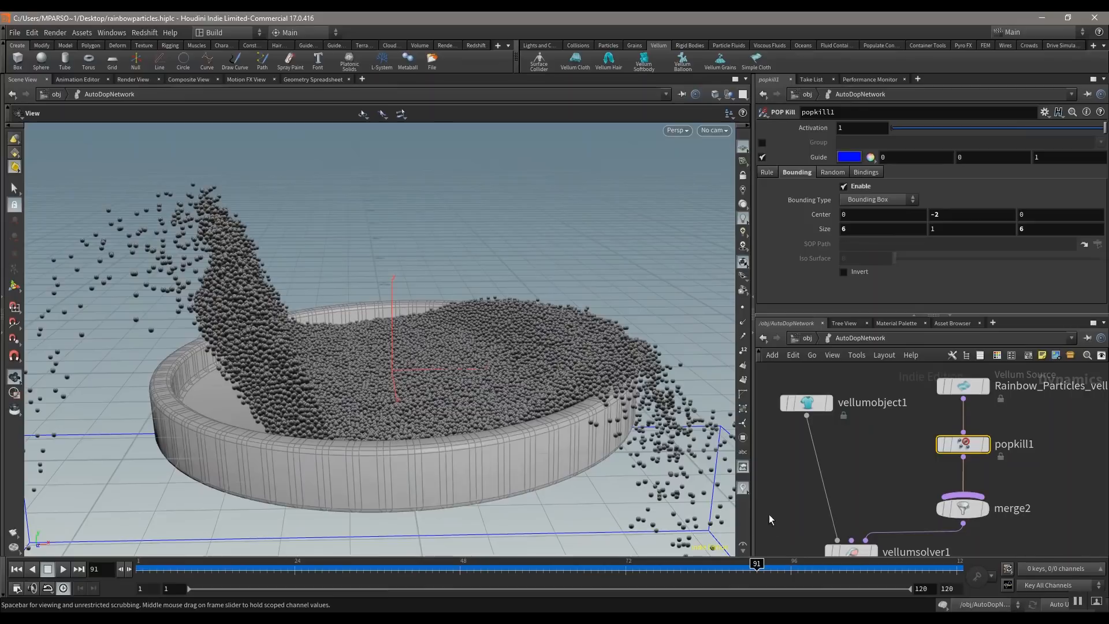
- Turn on the display of grains_vellum at object level and open its network
middle_click_drag(850, 425, 857, 423)
left_click(808, 338)
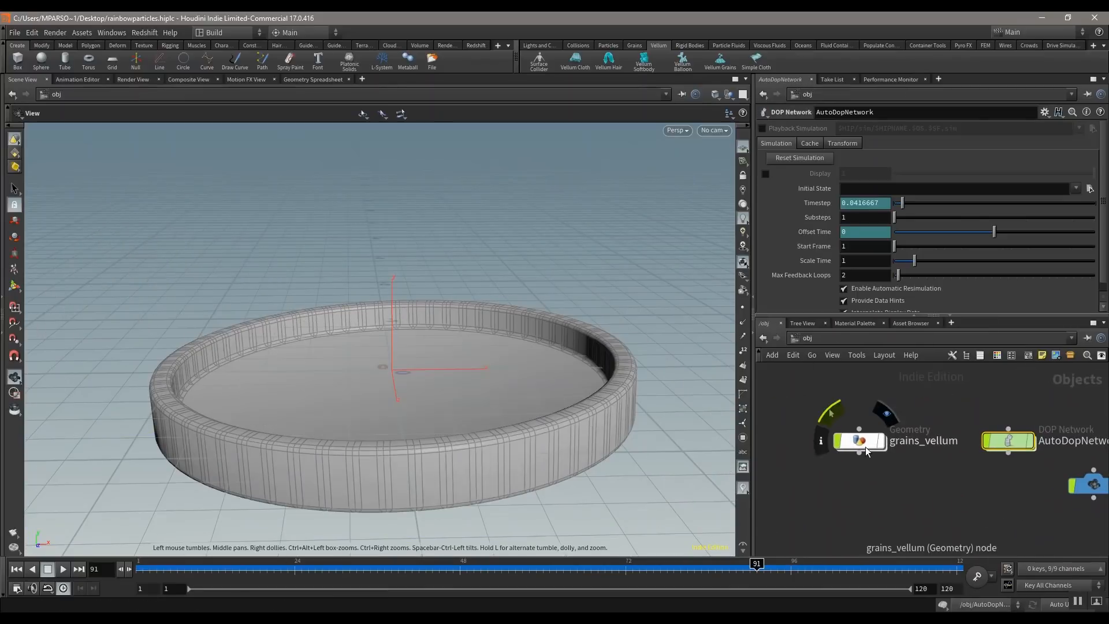
left_click(881, 440)
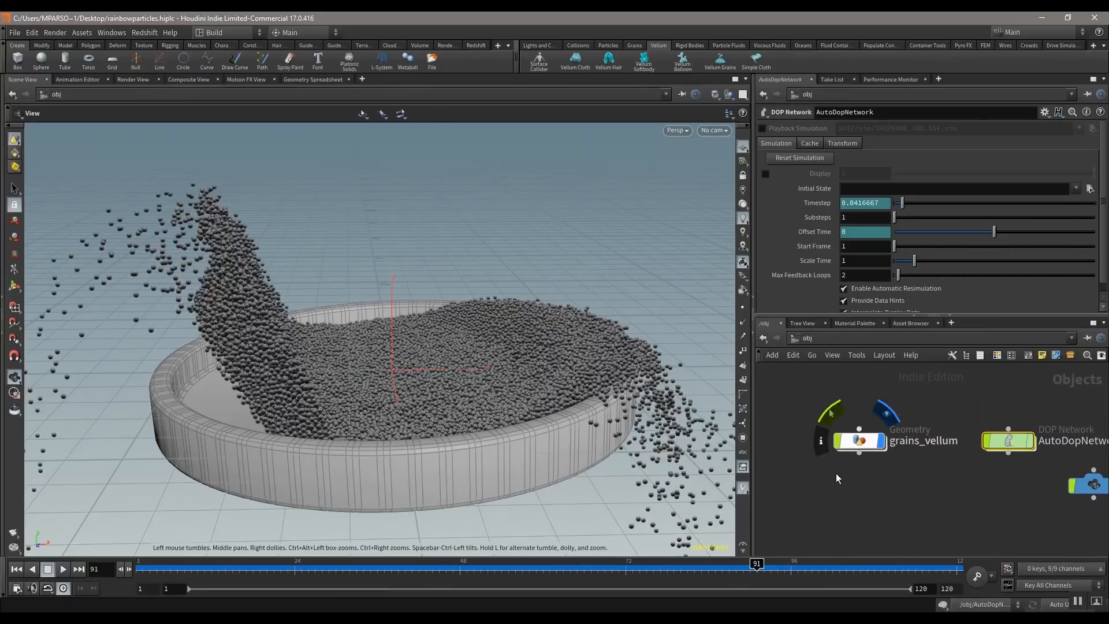
double_click(860, 443)
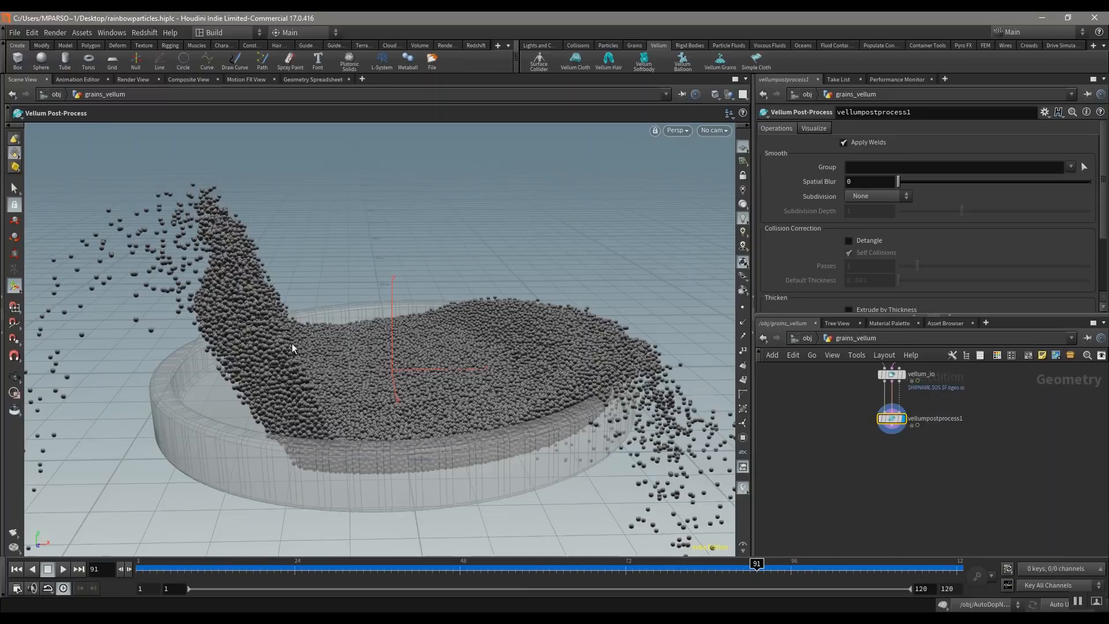
- Examine the grain spheres at frame 91 up close and from several angles
left_click(14, 377)
left_click_drag(503, 347, 364, 373)
middle_click_drag(364, 374, 563, 393)
right_click_drag(414, 285, 405, 410)
middle_click_drag(407, 427, 417, 369)
left_click_drag(279, 434, 522, 306)
middle_click_drag(522, 307, 351, 414)
scroll(559, 338, "up", 5)
scroll(399, 369, "down", 4)
middle_click_drag(396, 370, 455, 329)
left_click_drag(459, 392, 361, 353)
- Turn on the Thickness visualization of vellumpostprocess1
middle_click_drag(851, 437, 830, 501)
middle_click_drag(838, 459, 846, 486)
middle_click_drag(806, 448, 816, 466)
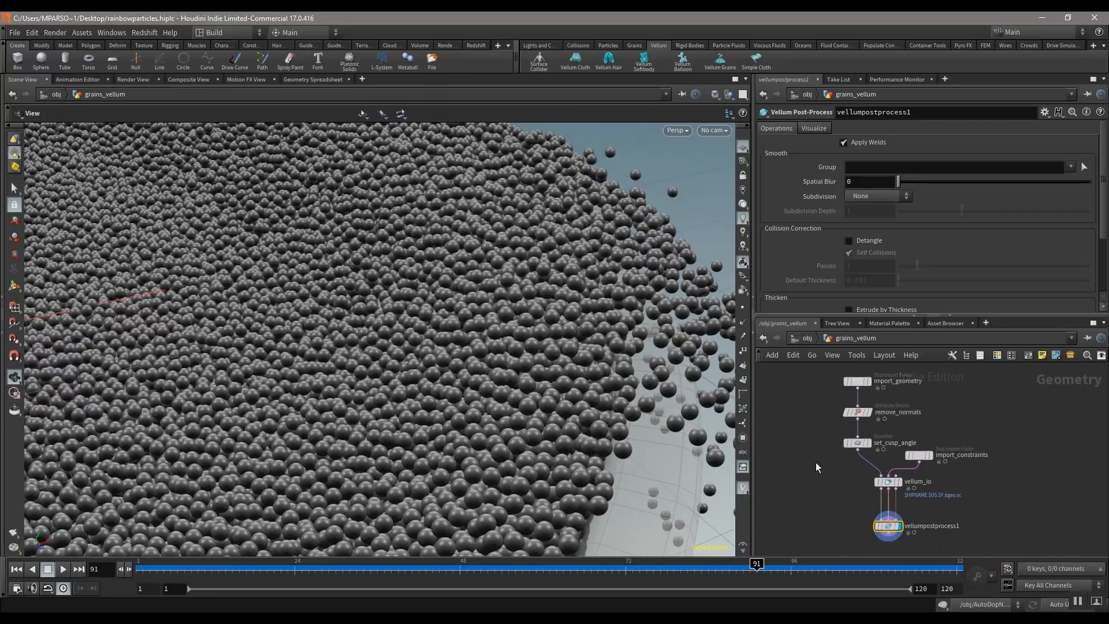
middle_click_drag(817, 520, 803, 464)
scroll(911, 472, "up", 4)
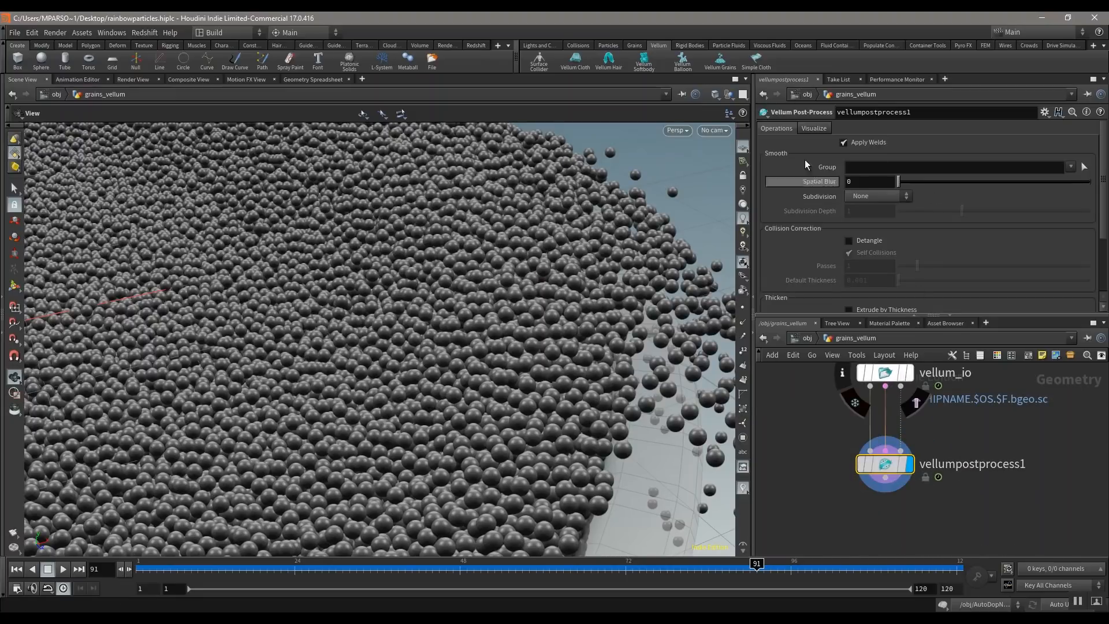
left_click(815, 128)
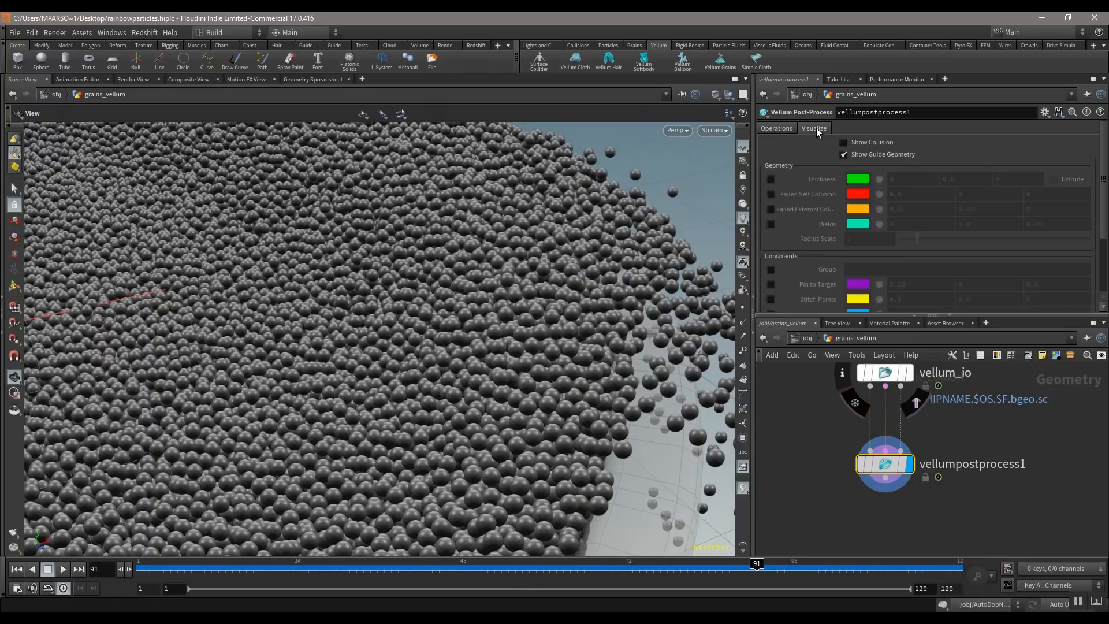
scroll(1106, 183, "down", 3)
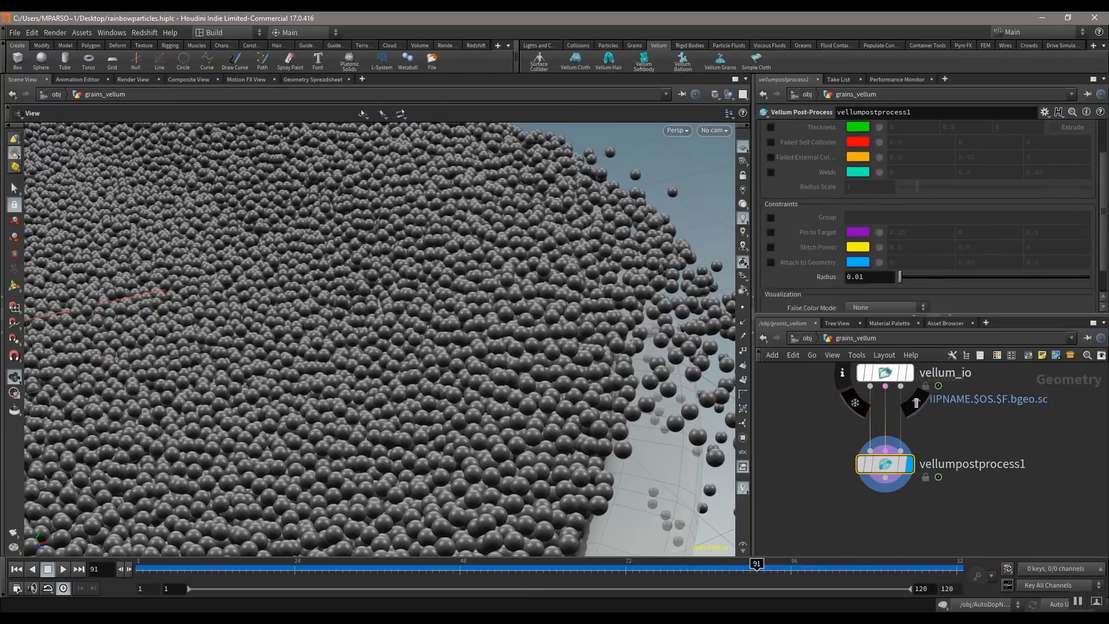
scroll(1104, 167, "up", 3)
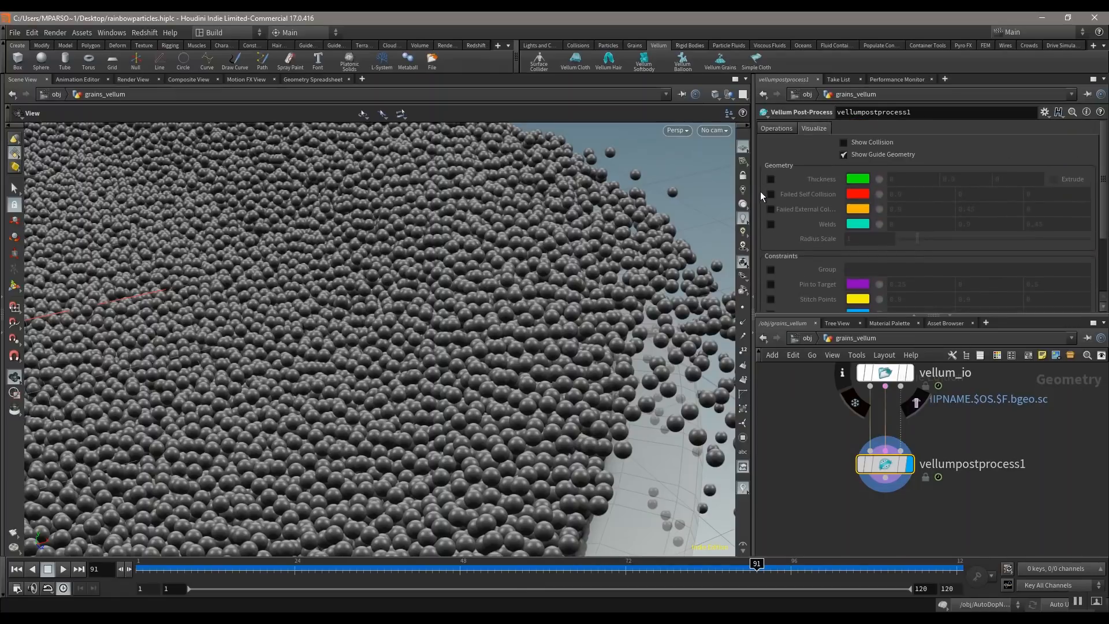
left_click(771, 179)
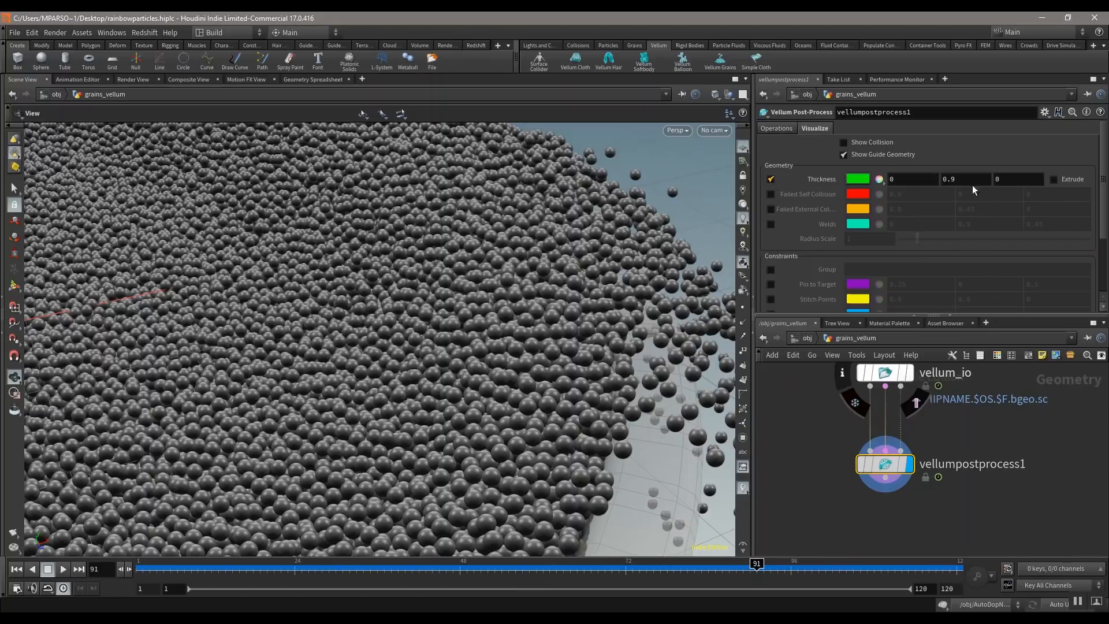
- Examine the grains with their green thickness guides up close and turn the Thickness visualization off
left_click_drag(522, 377, 683, 364)
scroll(444, 374, "up", 7)
left_click_drag(440, 378, 402, 333)
scroll(404, 354, "down", 10)
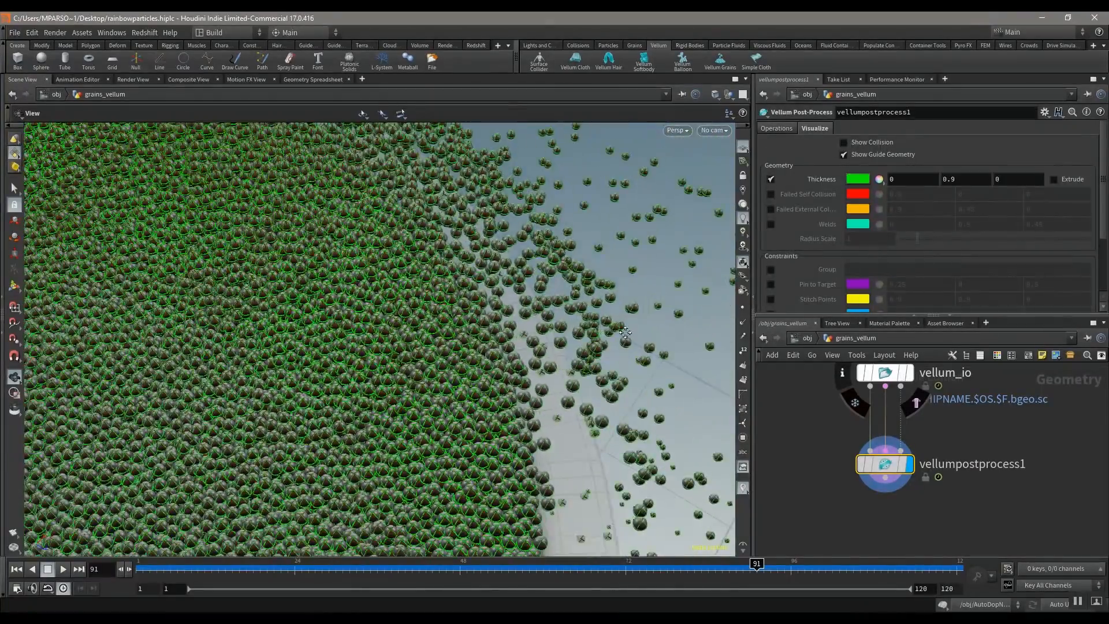
left_click_drag(625, 331, 518, 319)
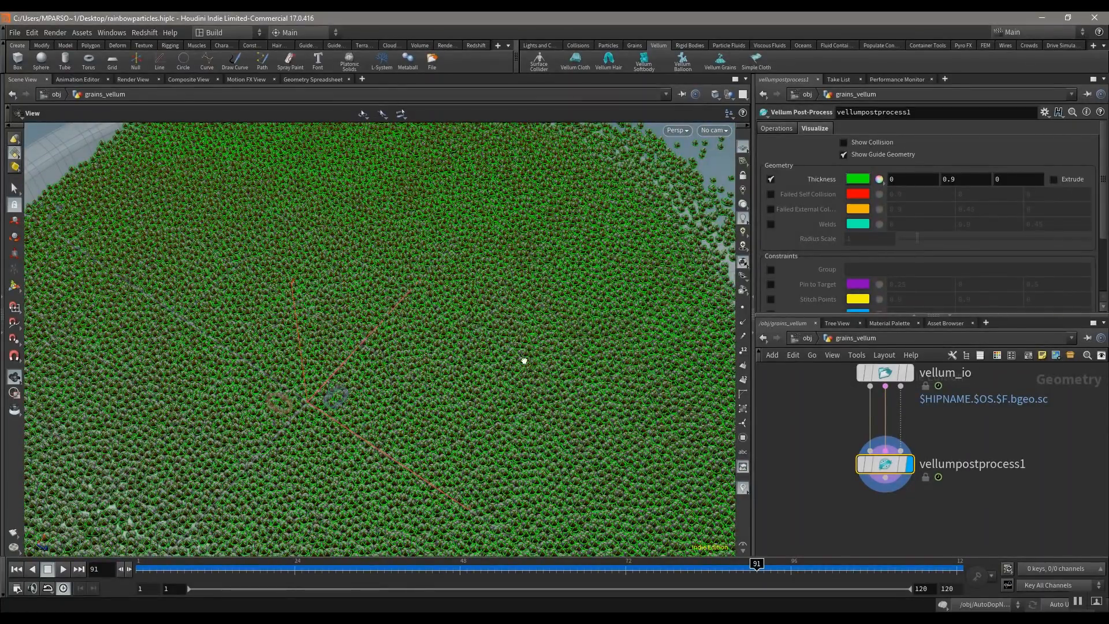
left_click_drag(524, 361, 648, 216)
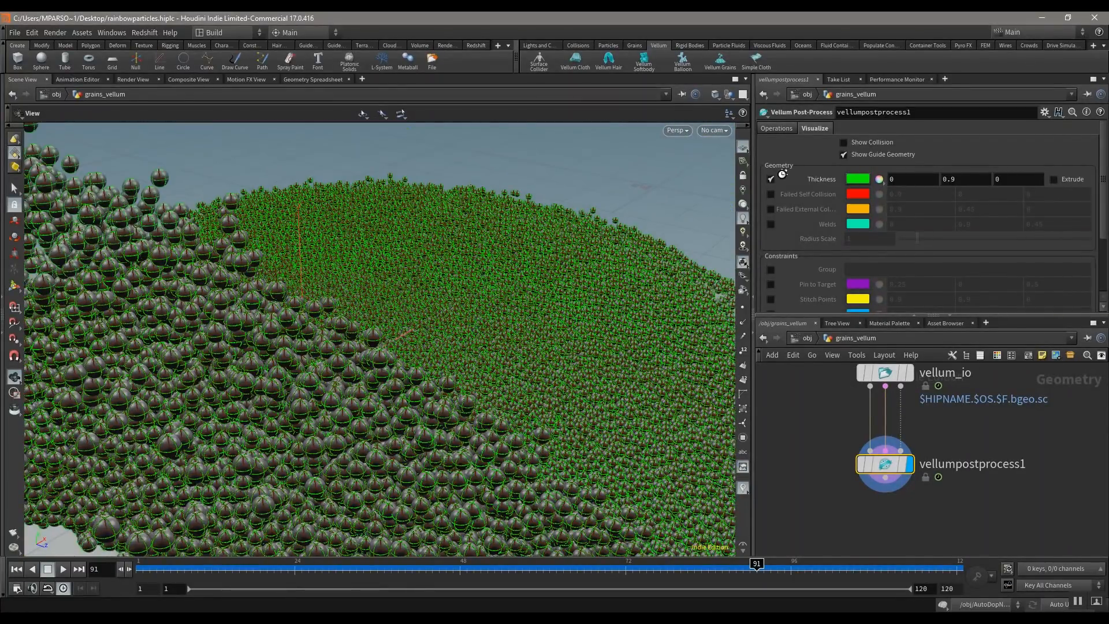
left_click(770, 179)
- Return to the cam1 view and check the node information of vellumpostprocess1
left_click(717, 131)
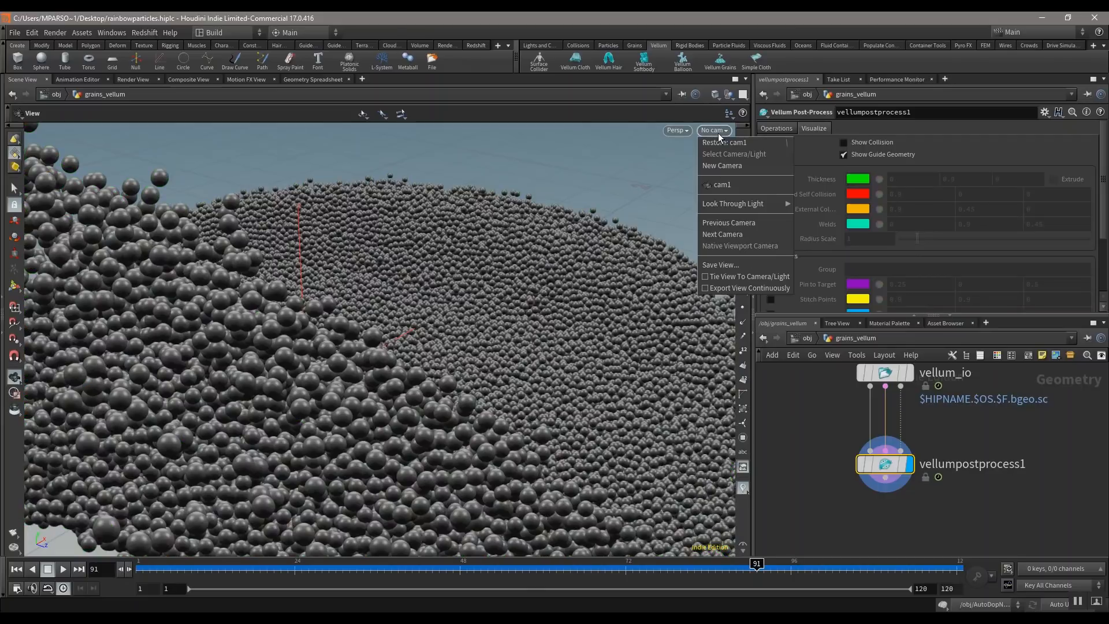
left_click(722, 185)
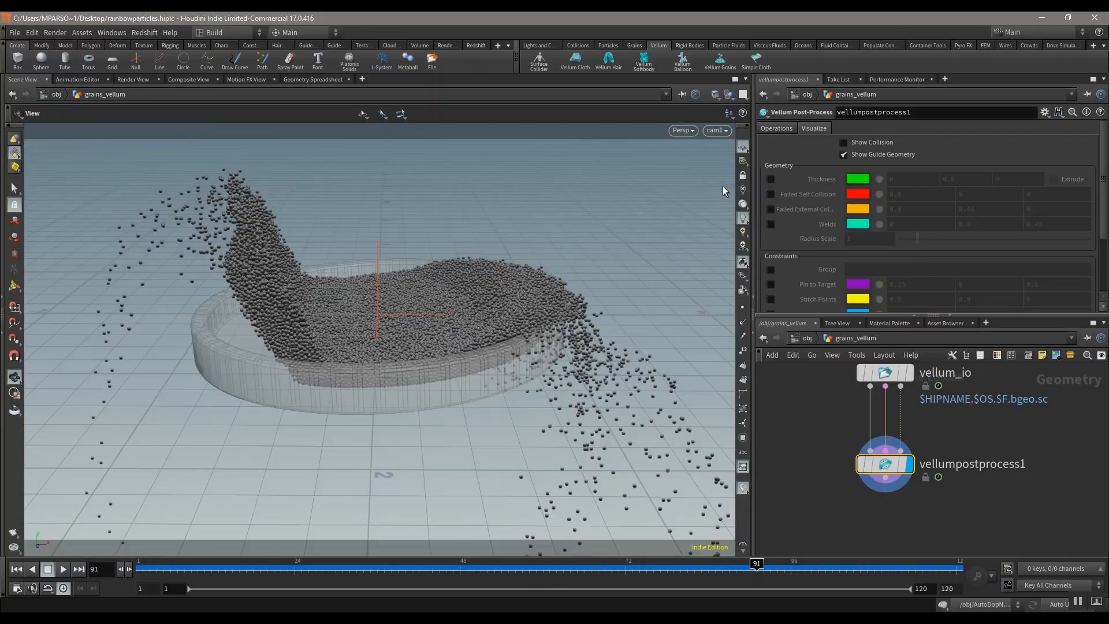
middle_click_drag(833, 509, 816, 457)
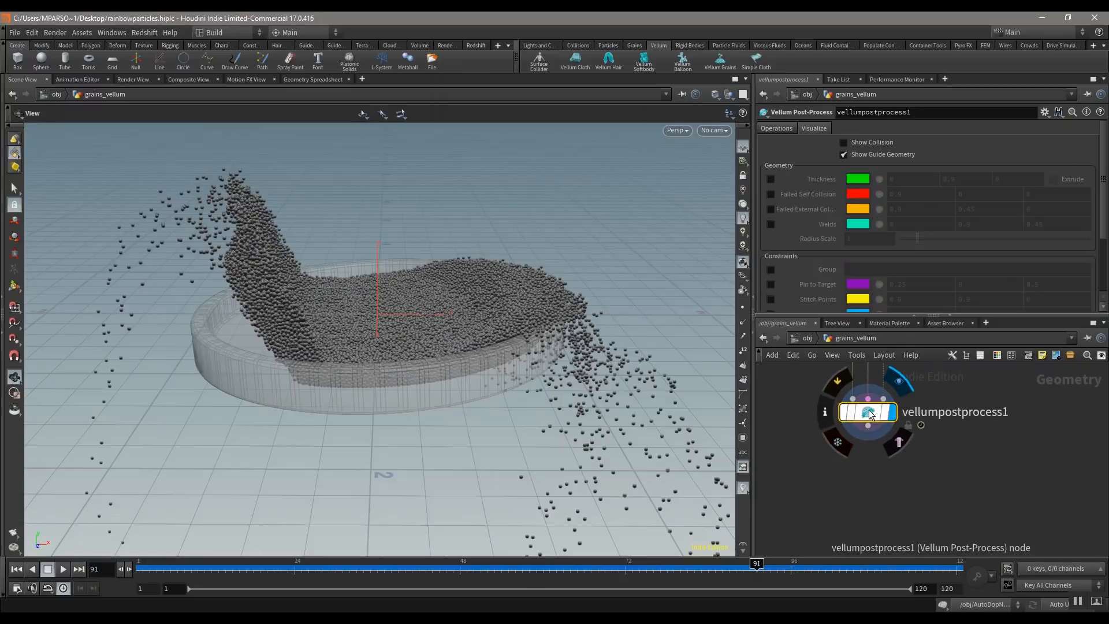
middle_click(871, 414)
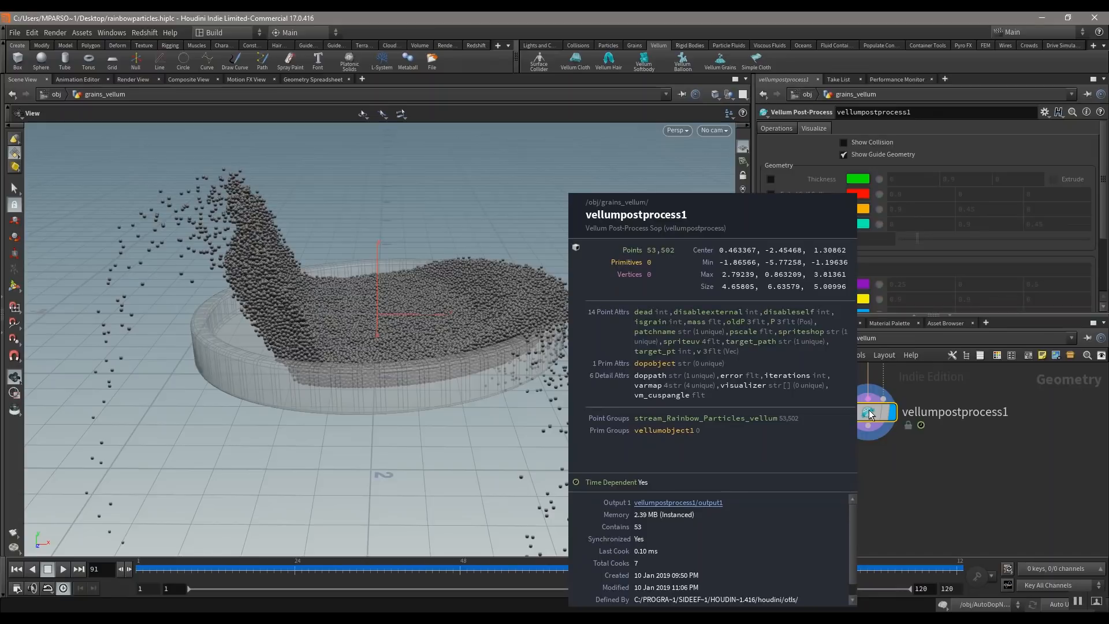
- Add a Color node wired below vellumpostprocess1 and make it the displayed node
scroll(872, 493, "up", 2)
middle_click_drag(871, 506, 869, 478)
left_click(869, 477)
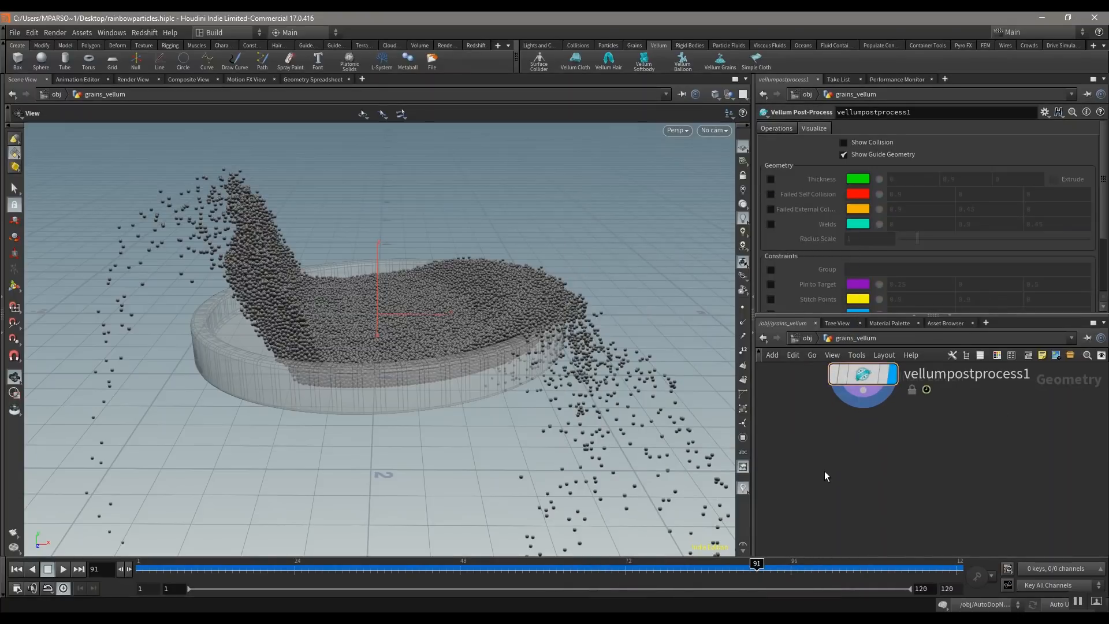
key("Tab")
type("c")
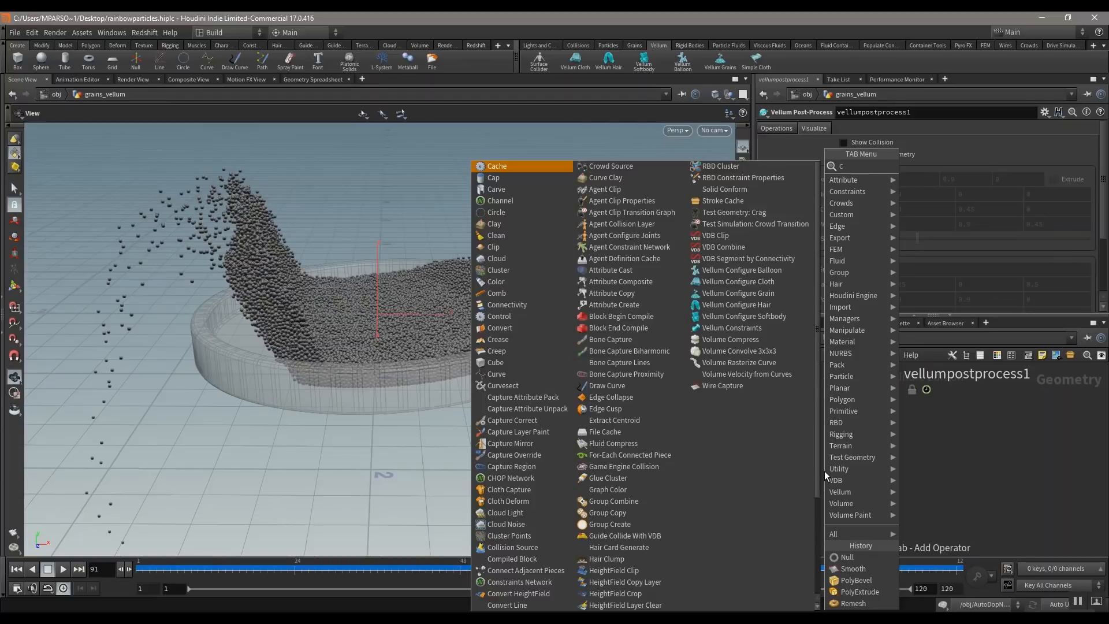
type("olo")
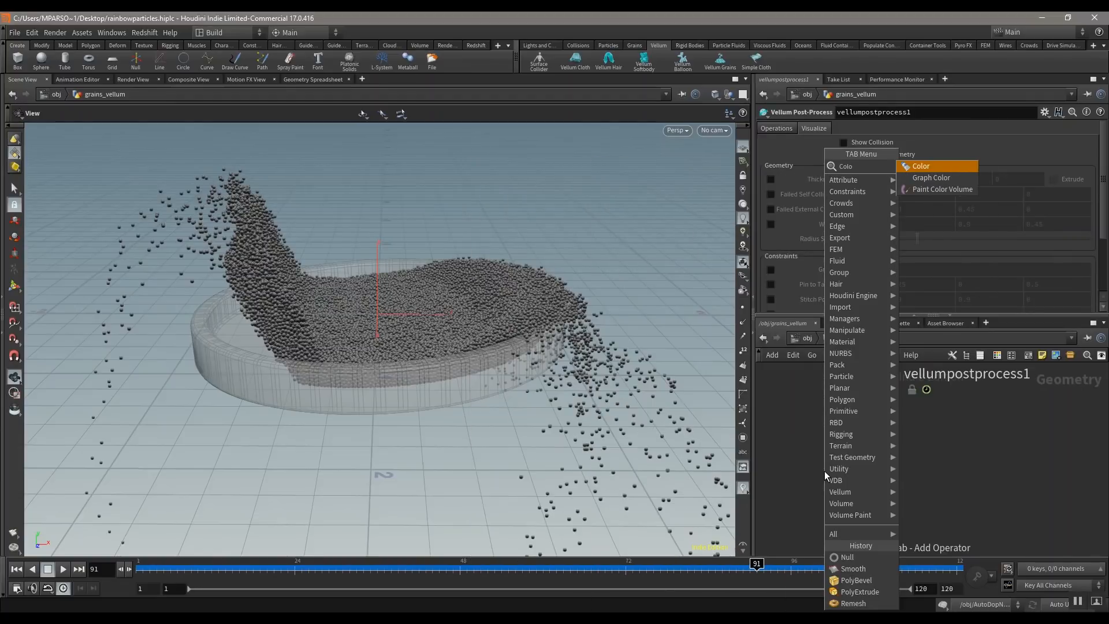
left_click(942, 166)
left_click(863, 467)
left_click_drag(863, 395, 863, 450)
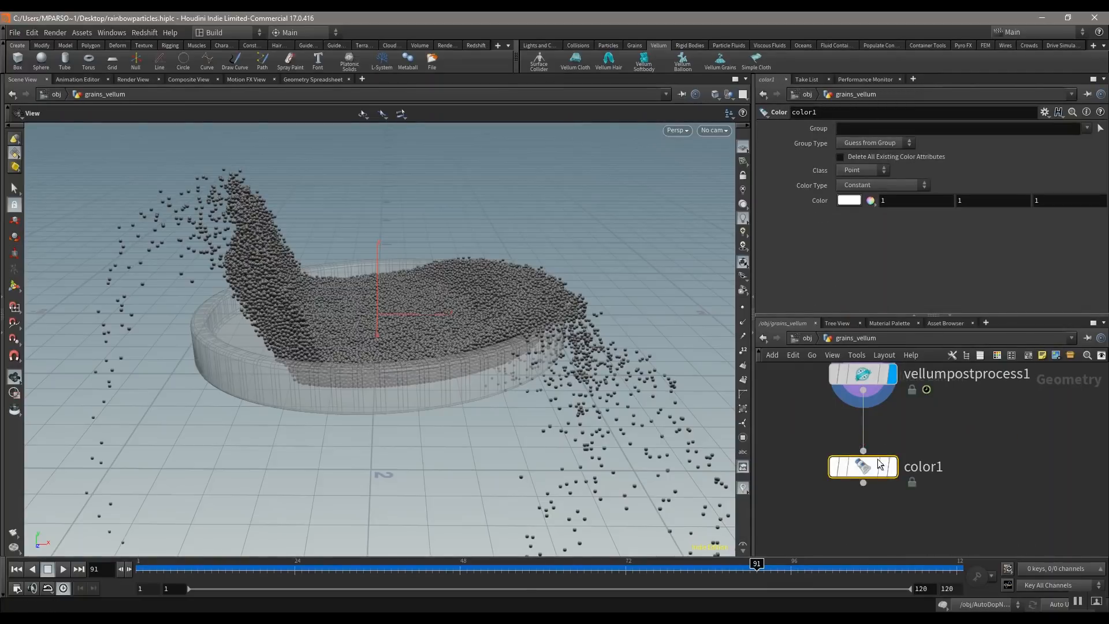
left_click(904, 479)
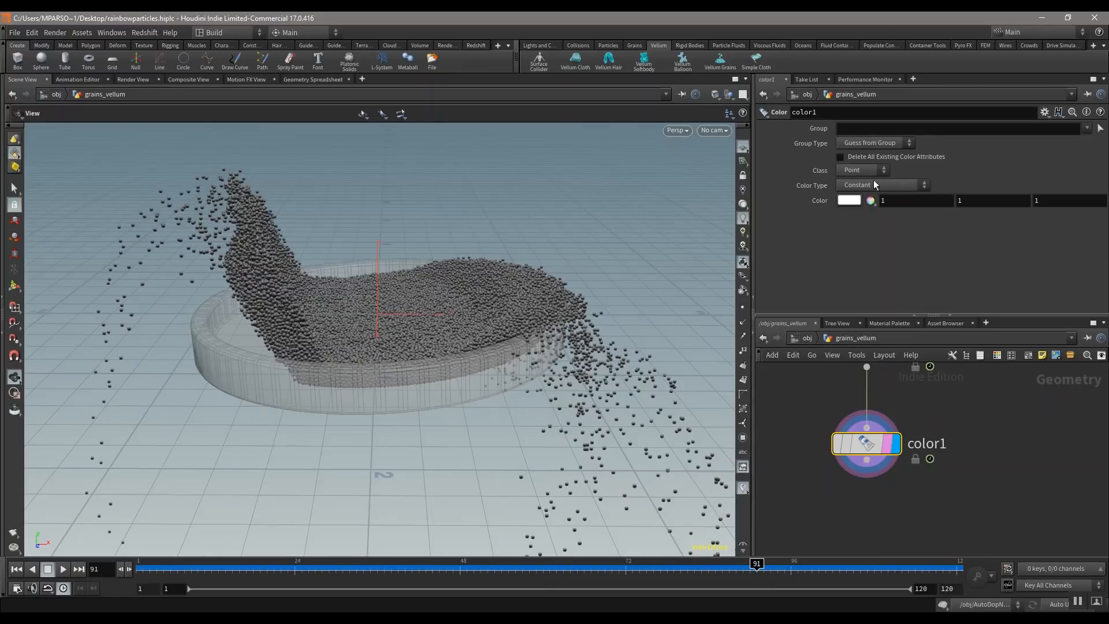
- Set color1's Color Type to Ramp from Attribute with a range from -2 to 2
left_click(868, 184)
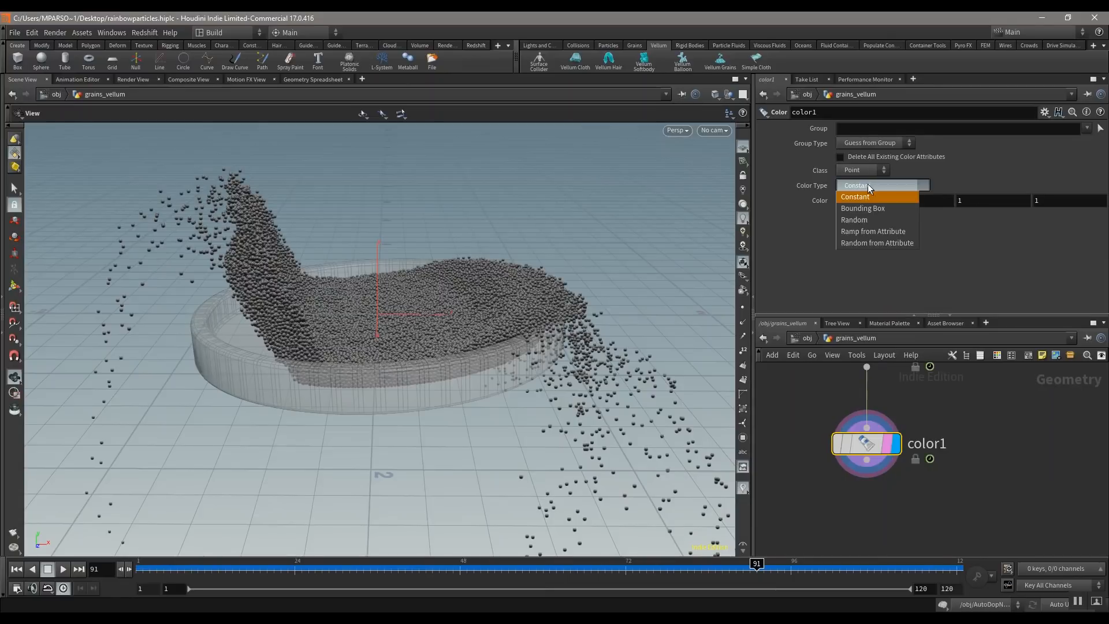
left_click(868, 232)
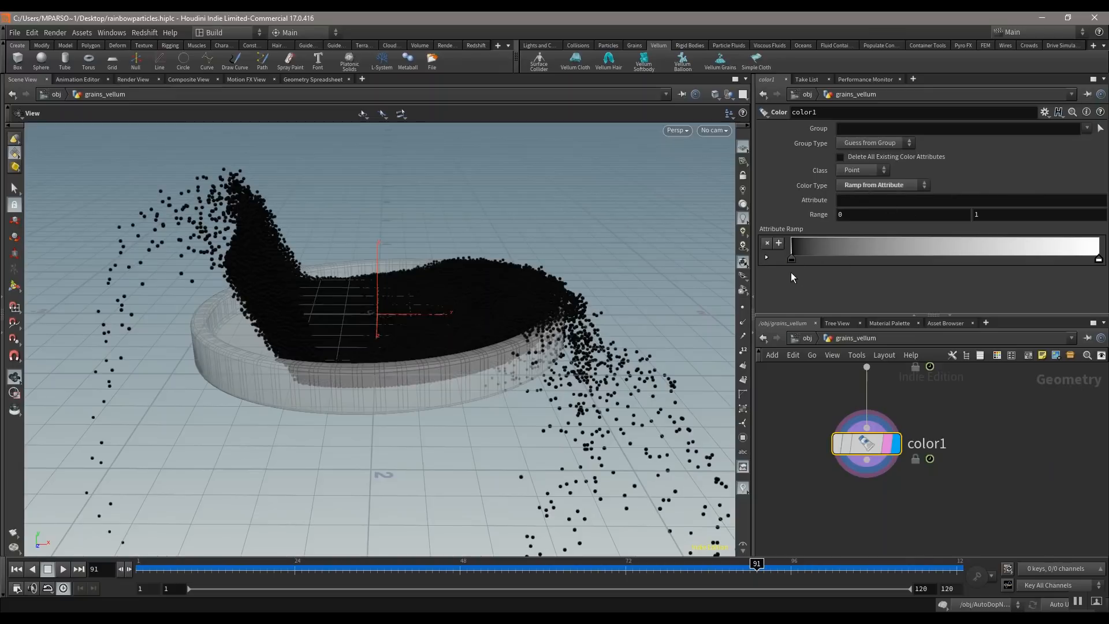
left_click(874, 214)
type("-2")
left_click(990, 215)
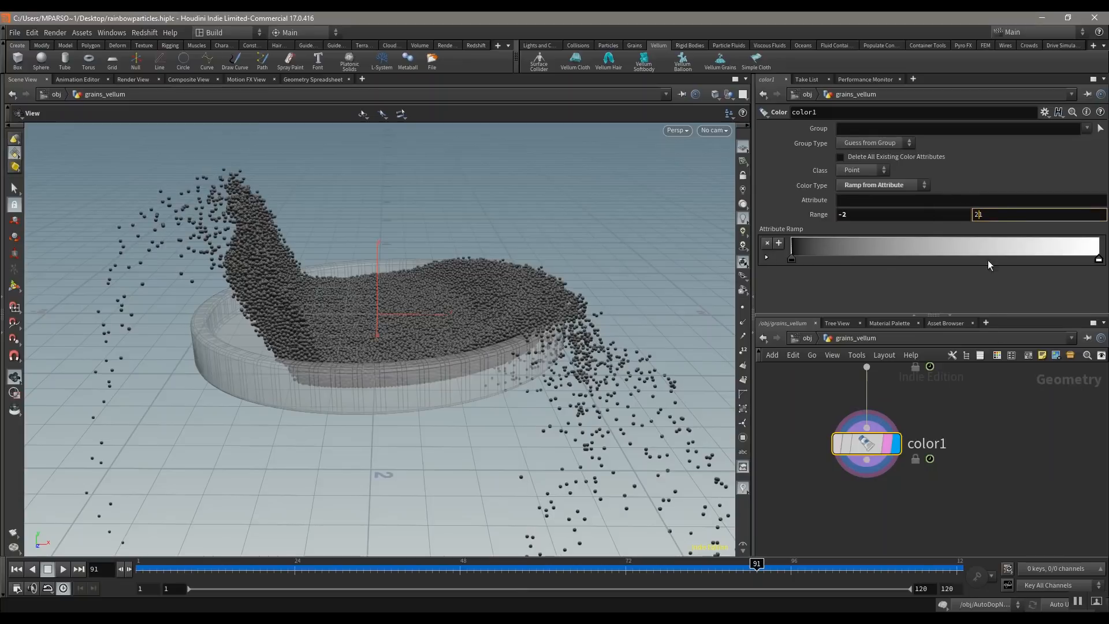
key("Return")
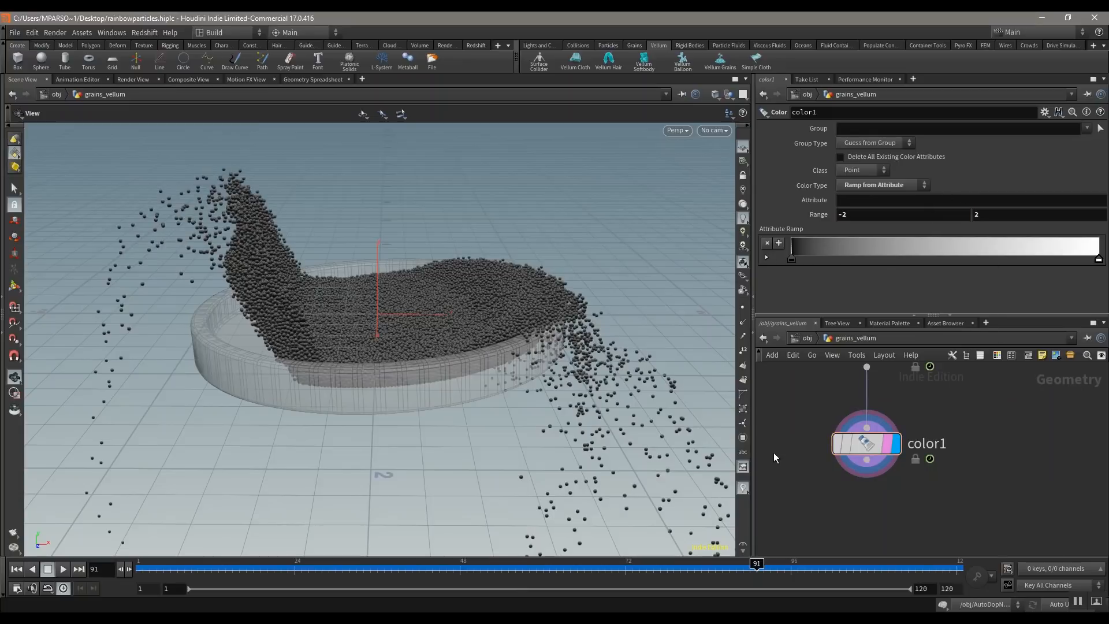
- Go to frame 104 and set color1's ramp Attribute to v
left_click_drag(347, 568, 846, 519)
left_click(842, 201)
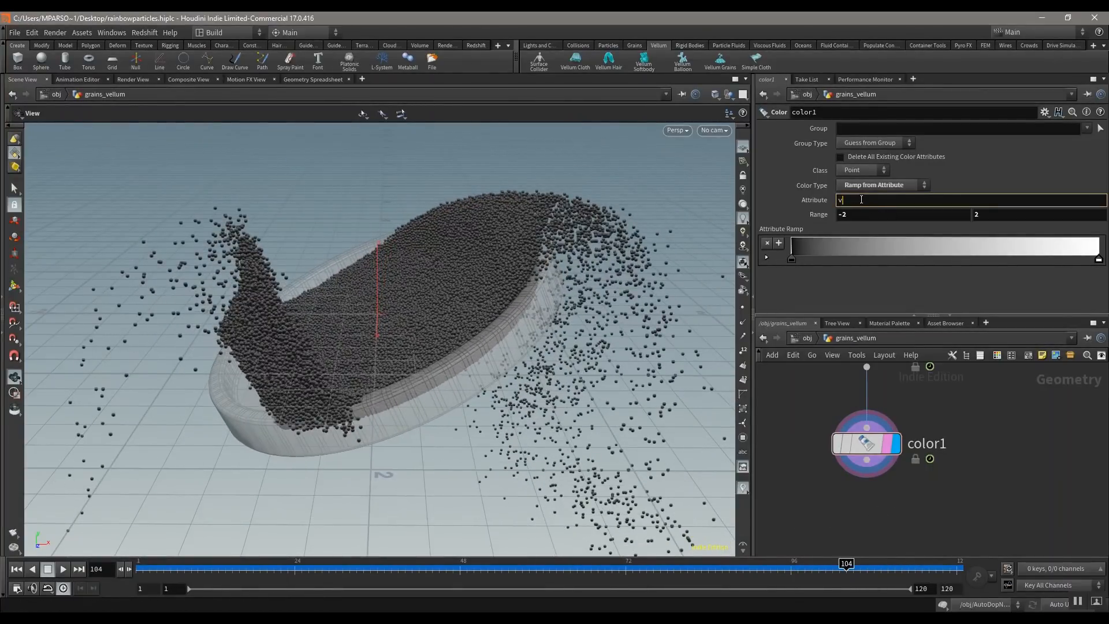
key("Return")
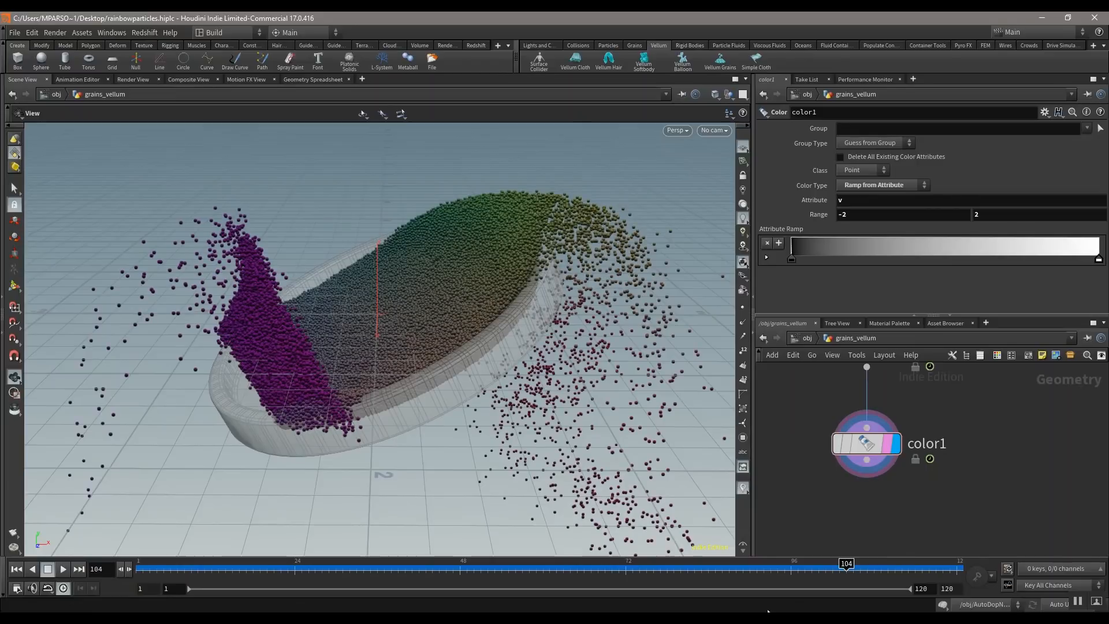
- Go to frame 81 and look through cam1 in the viewport
left_click_drag(846, 569, 689, 543)
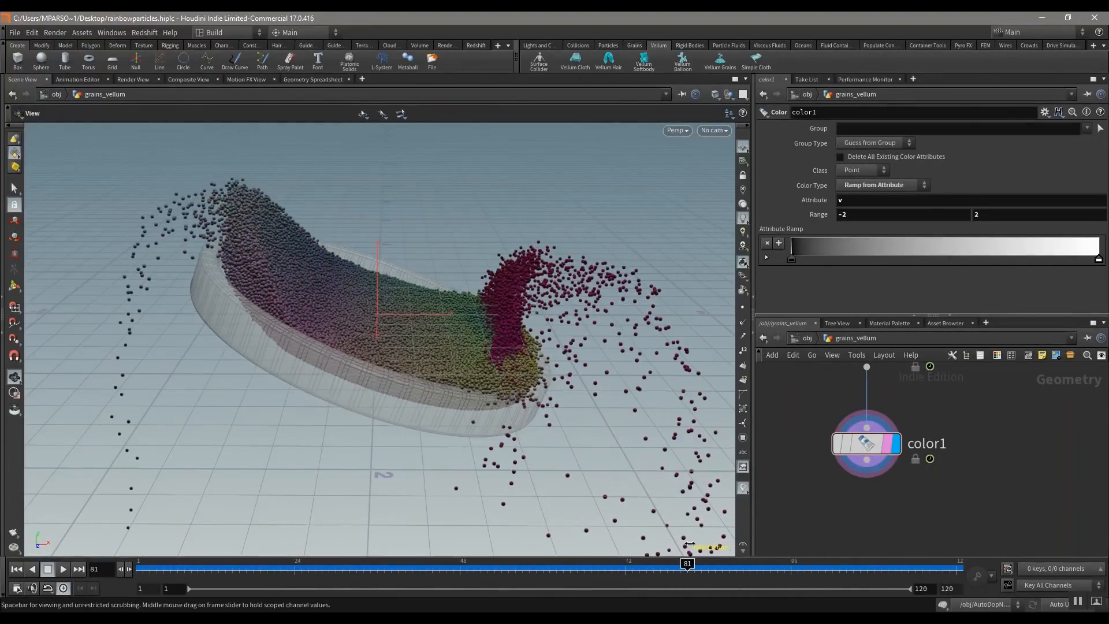
left_click(714, 130)
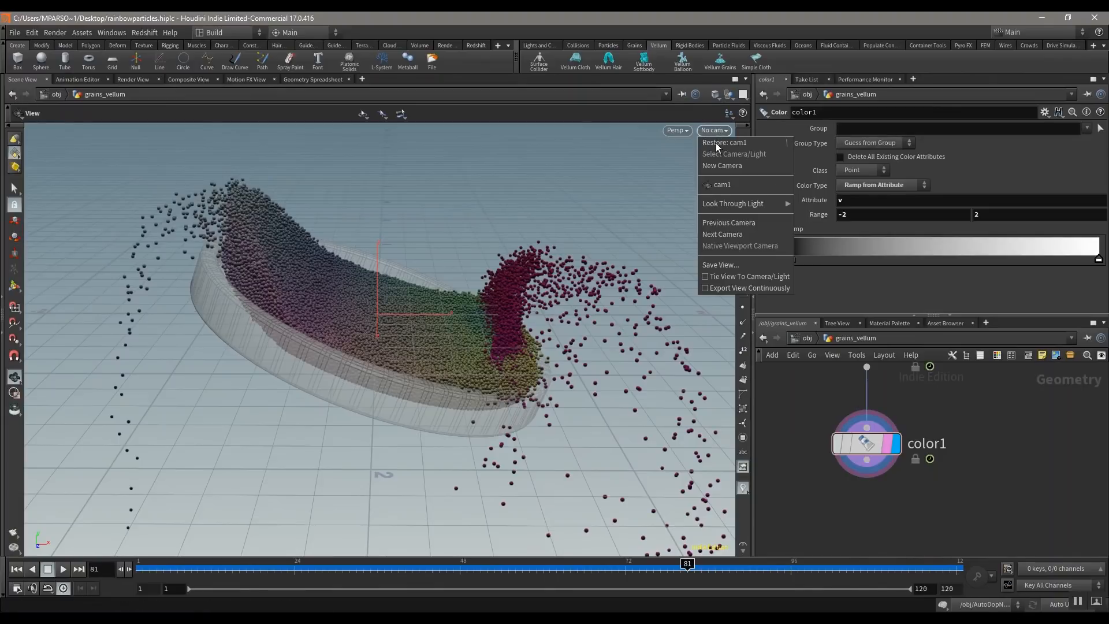
left_click(722, 185)
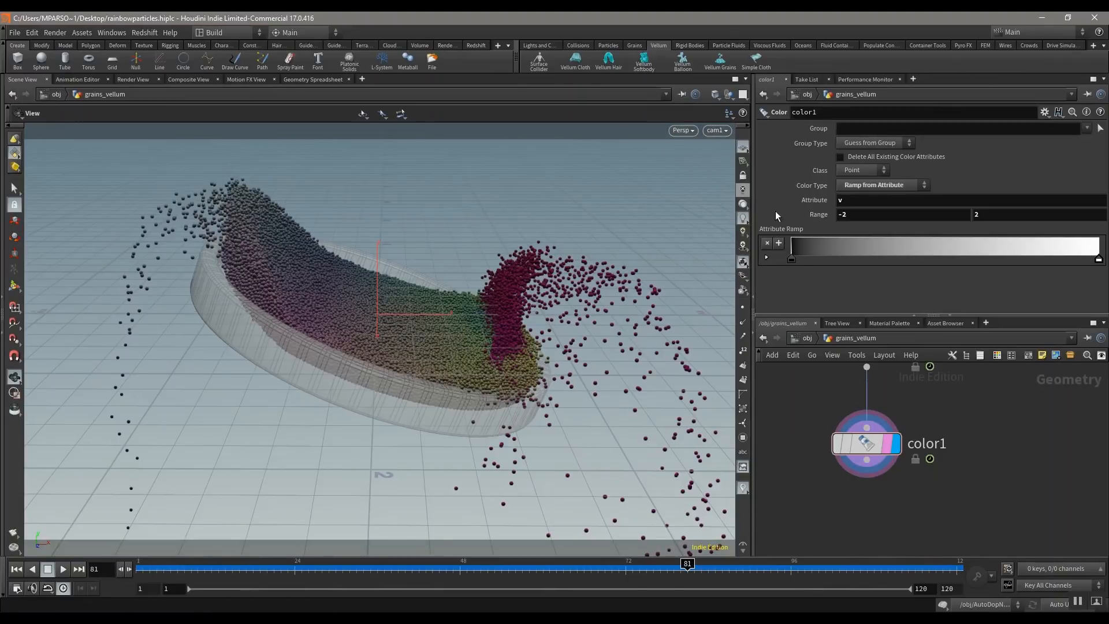
- Add an Attribute Randomize node below color1 and wire color1's output into it
middle_click_drag(874, 542, 885, 473)
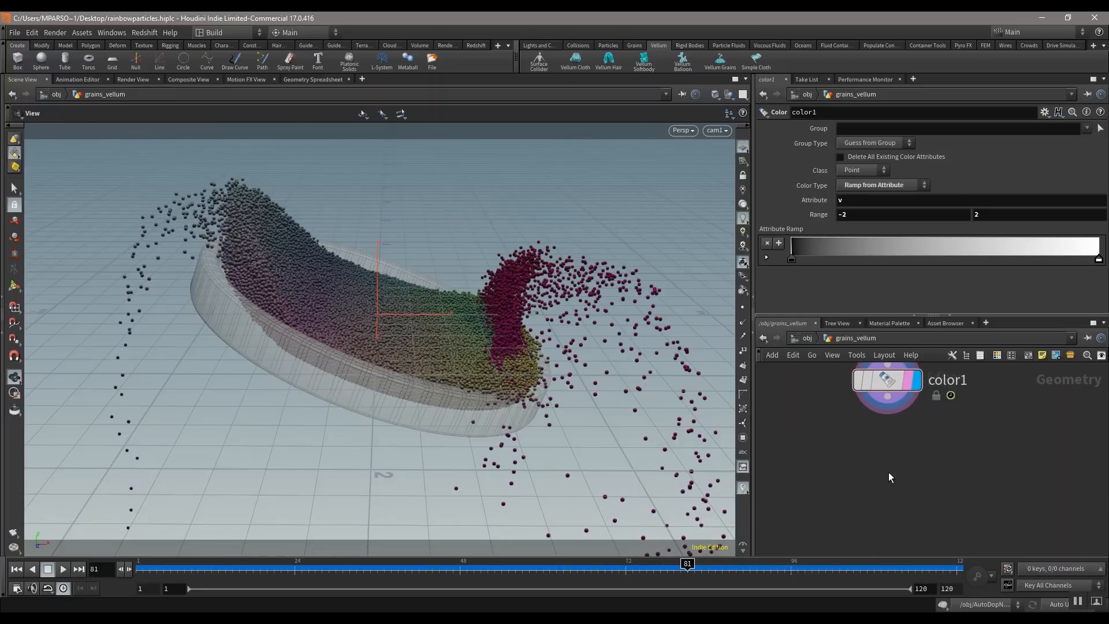
key("Tab")
type("random")
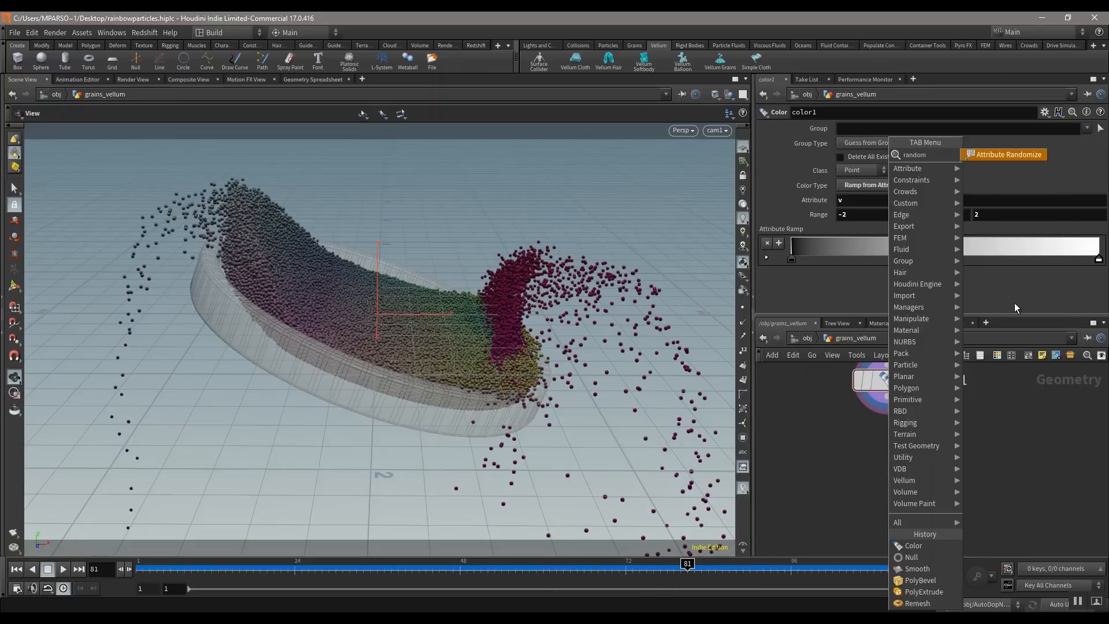
left_click(993, 151)
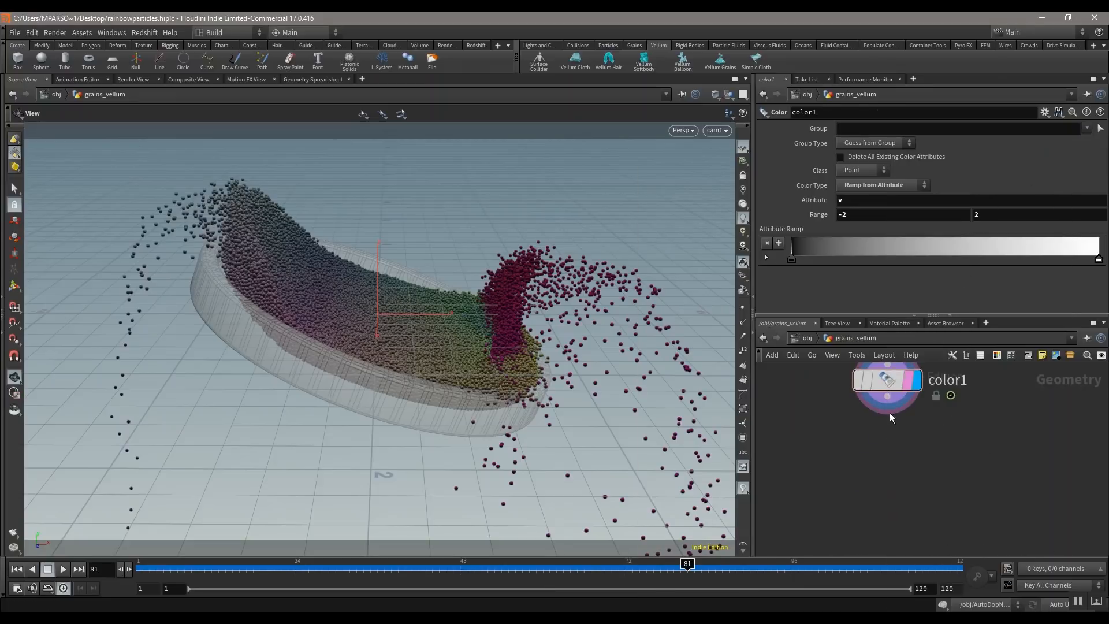
left_click(887, 478)
left_click_drag(888, 398, 887, 464)
middle_click_drag(1015, 436, 1008, 478)
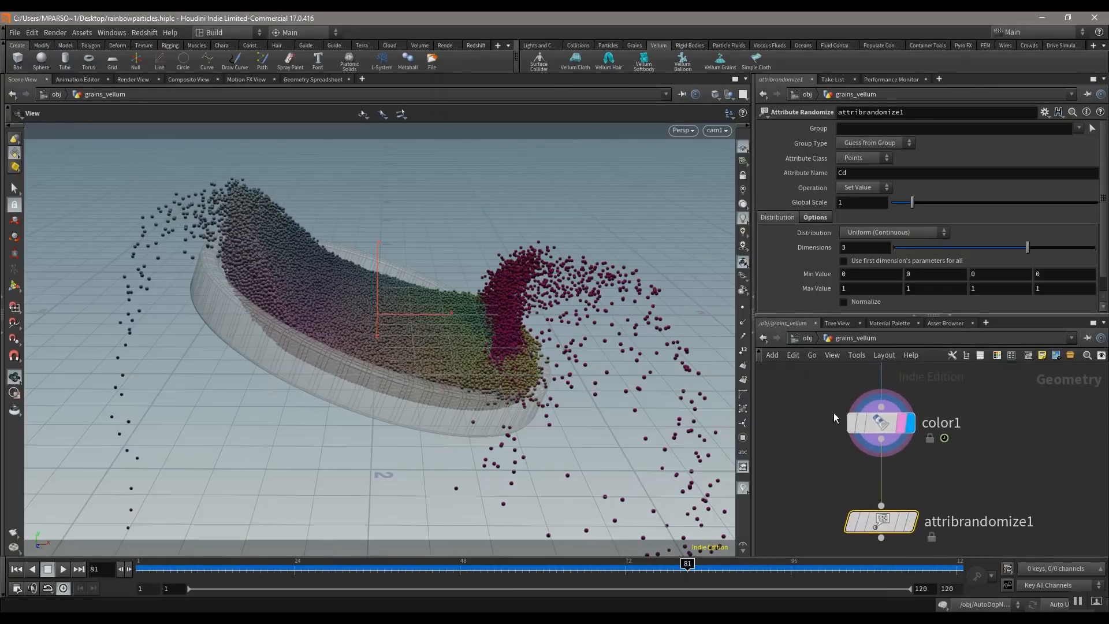
- Insert an Attribute Create node between color1 and the Attribute Randomize node
middle_click(881, 428)
middle_click_drag(969, 473, 983, 374)
left_click_drag(903, 425, 904, 500)
middle_click_drag(942, 414, 938, 489)
key("Tab")
type("a")
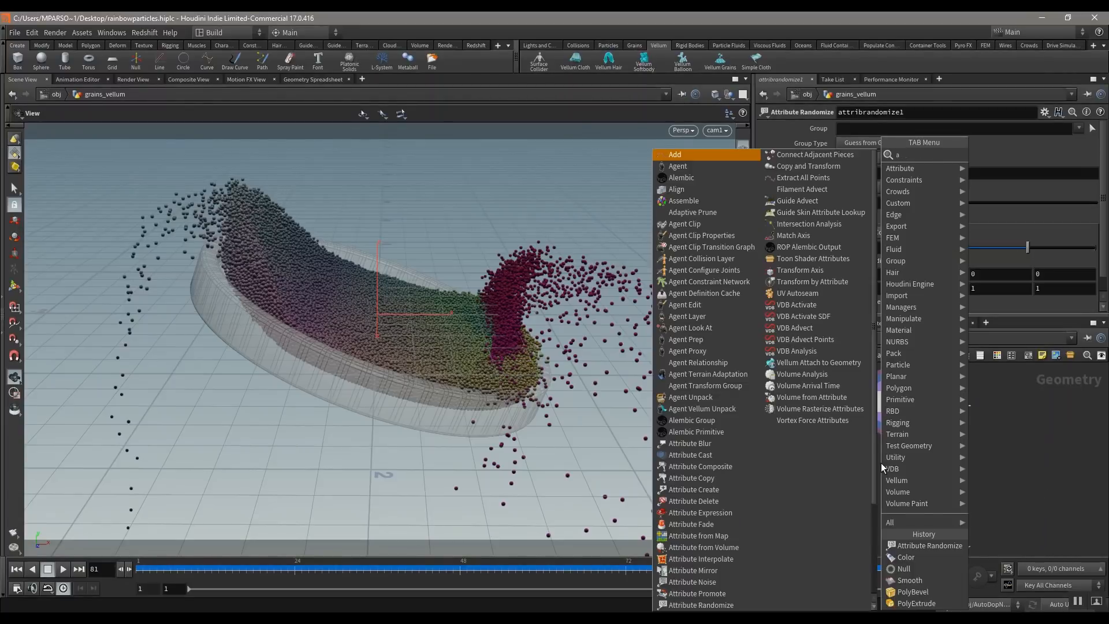
type("ttribute c")
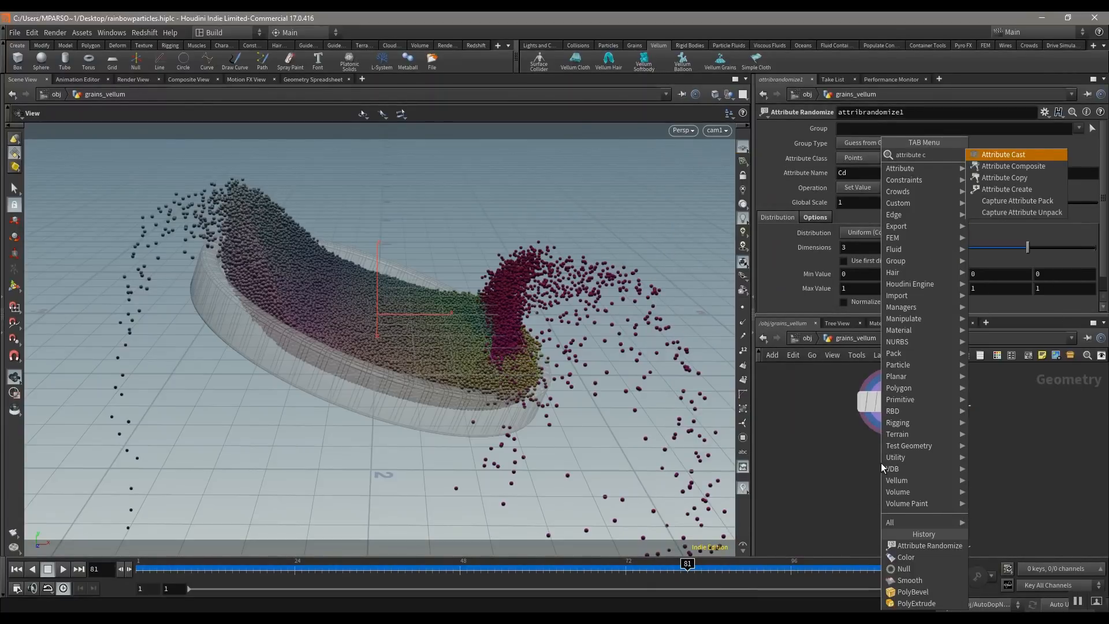
left_click(1032, 191)
left_click(893, 501)
middle_click_drag(972, 430, 959, 378)
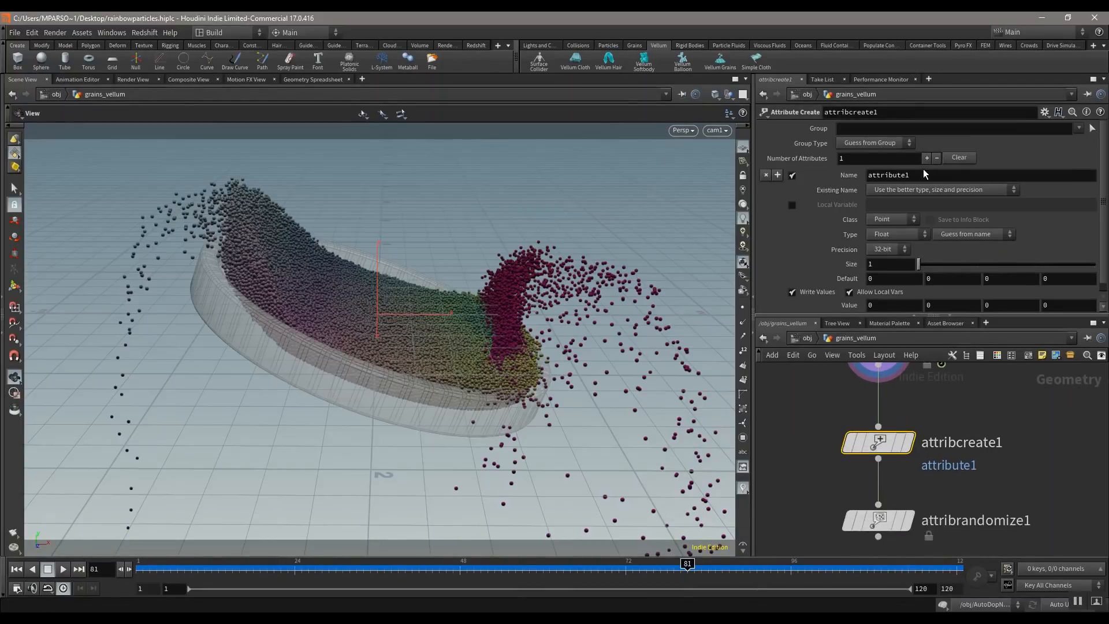
- Name the attribute made by the Attribute Create node pscale
double_click(914, 175)
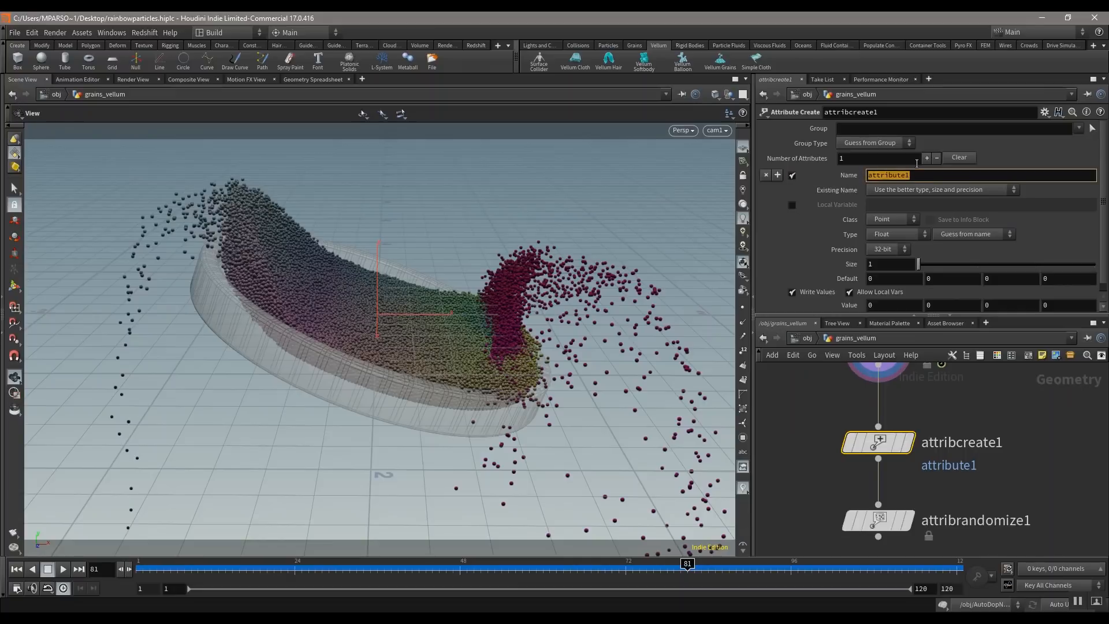
type("ps")
left_click(1039, 455)
middle_click_drag(1037, 502, 1026, 435)
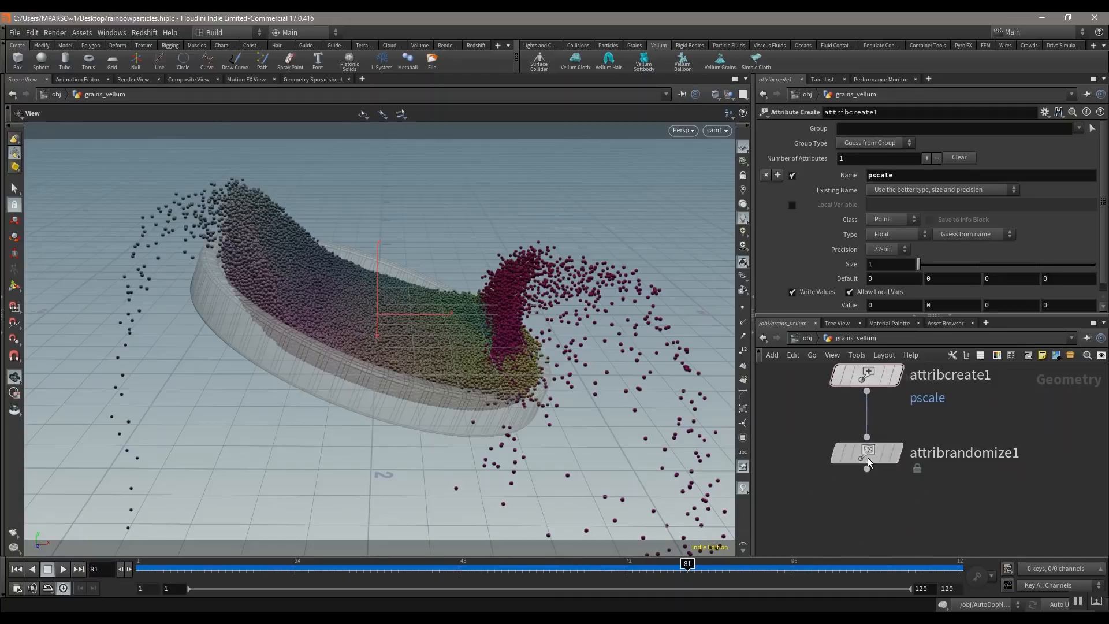
- Set attribrandomize1's Attribute Name to pscale and turn on the node's display and template flags
left_click(868, 457)
left_click(868, 173)
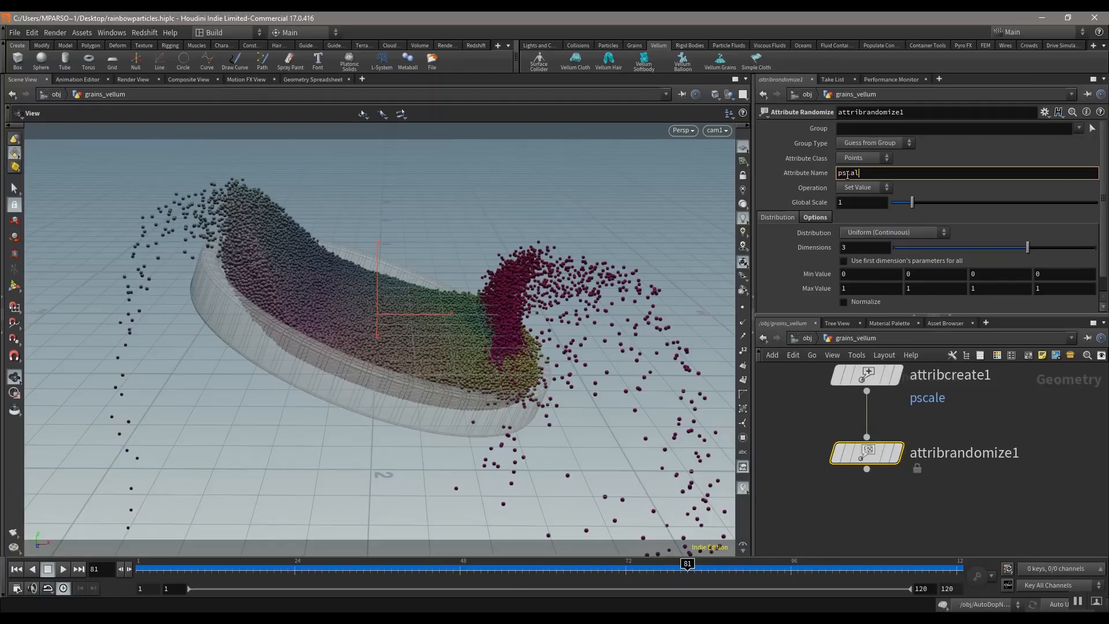
key("Return")
mouse_move(869, 456)
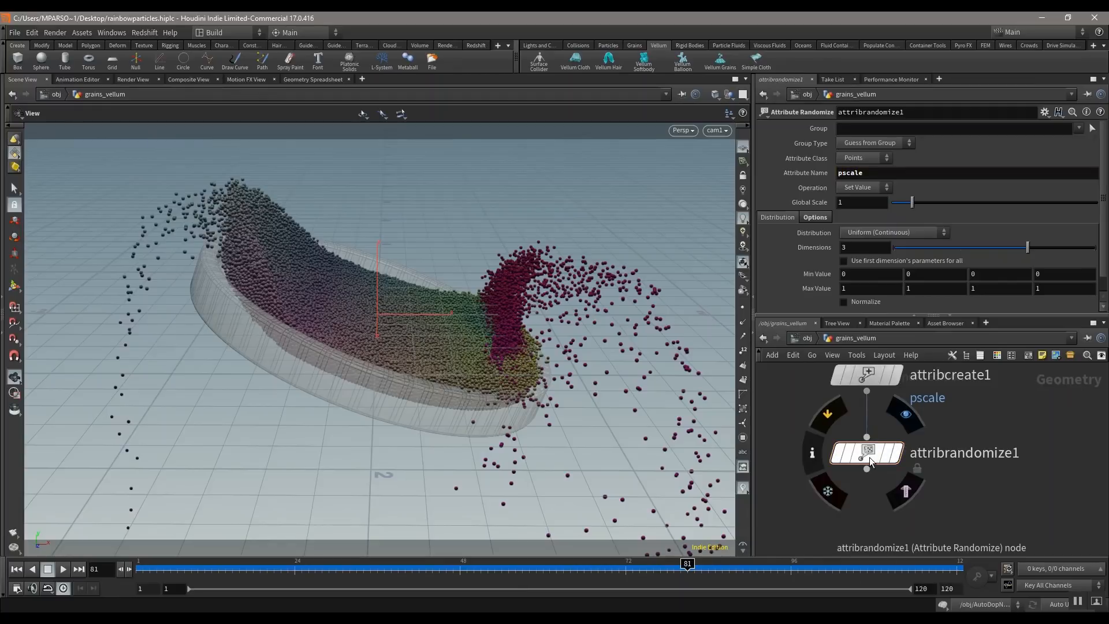
left_click(908, 416)
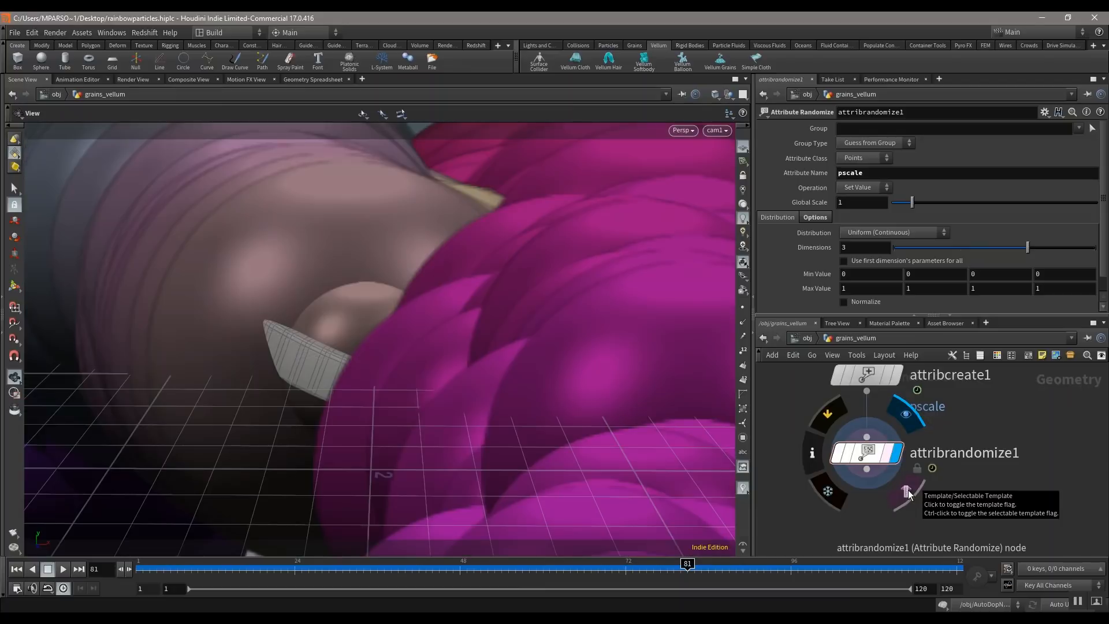
left_click(907, 491)
left_click(865, 457)
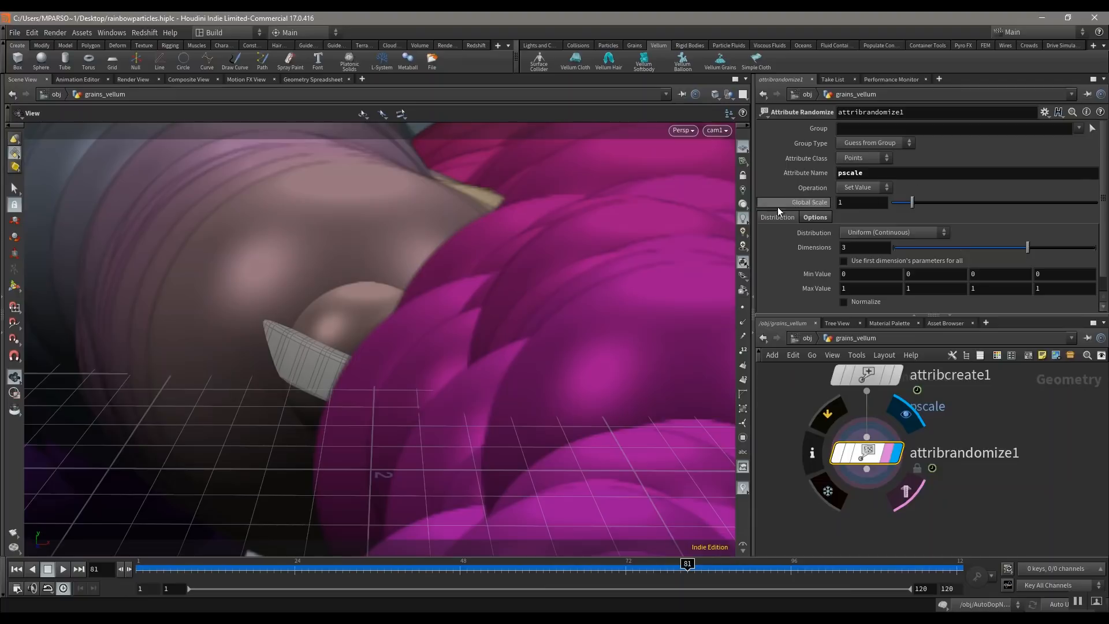
- Set the Global Scale of attribrandomize1 to .01 and check the grain sizes up close
left_click(869, 202)
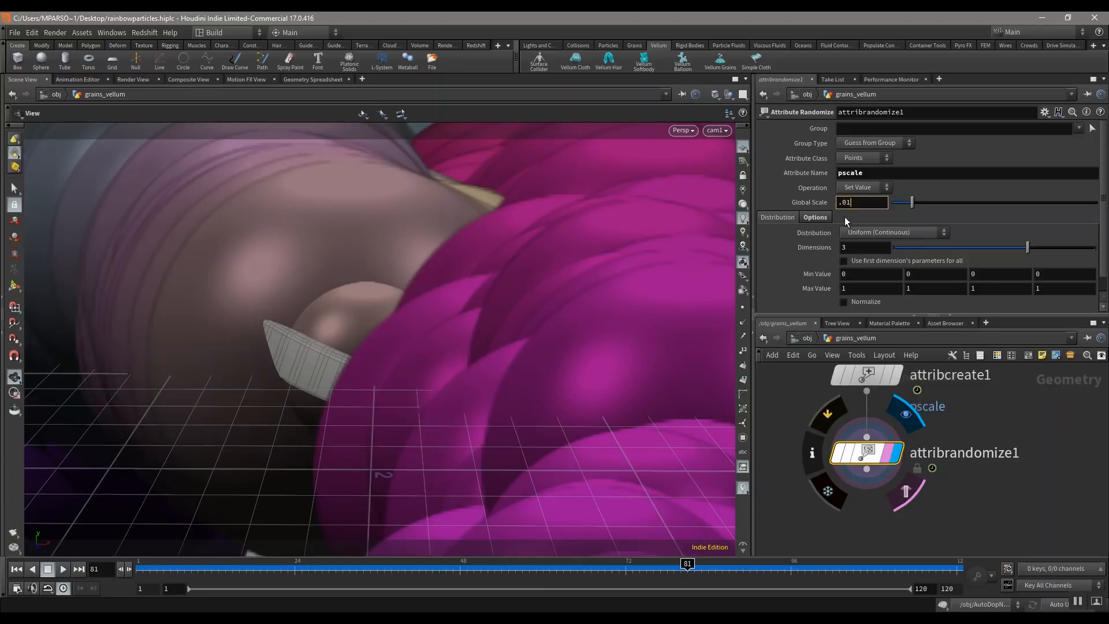
key("Return")
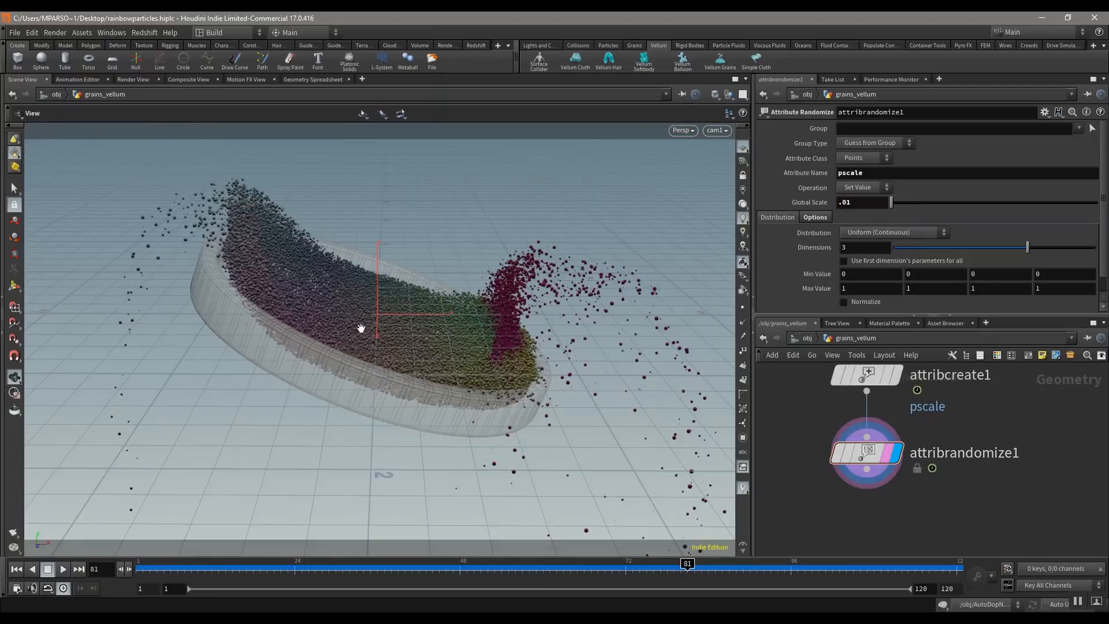
middle_click_drag(801, 413, 818, 424)
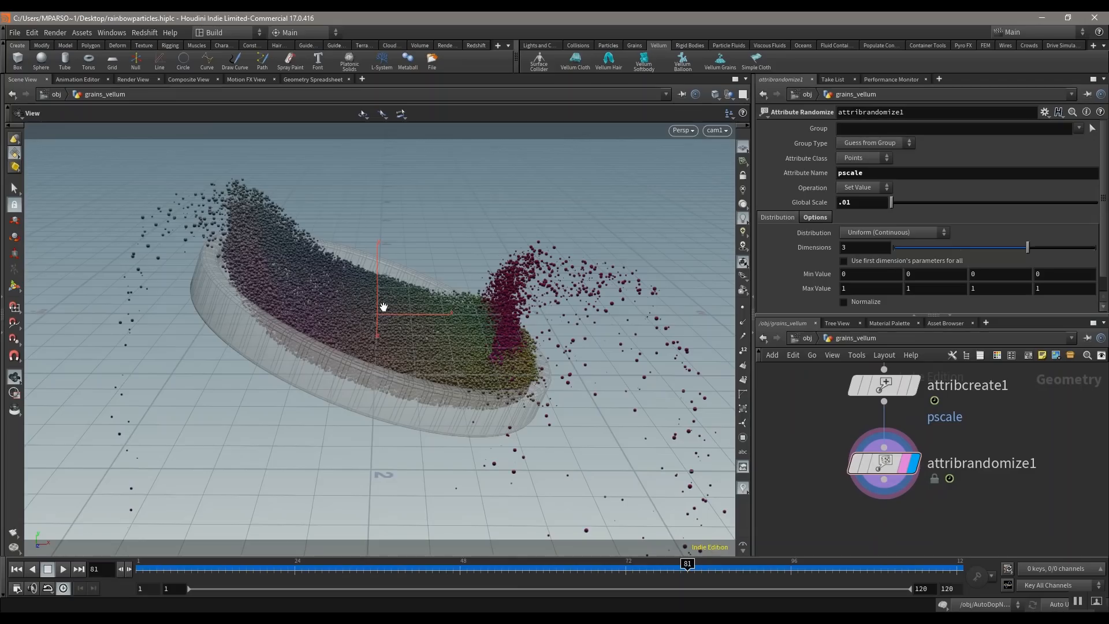
right_click_drag(383, 307, 406, 280)
right_click_drag(582, 317, 364, 384)
left_click_drag(364, 383, 450, 426)
middle_click_drag(134, 305, 329, 315)
right_click_drag(329, 315, 256, 397)
left_click_drag(255, 396, 437, 389)
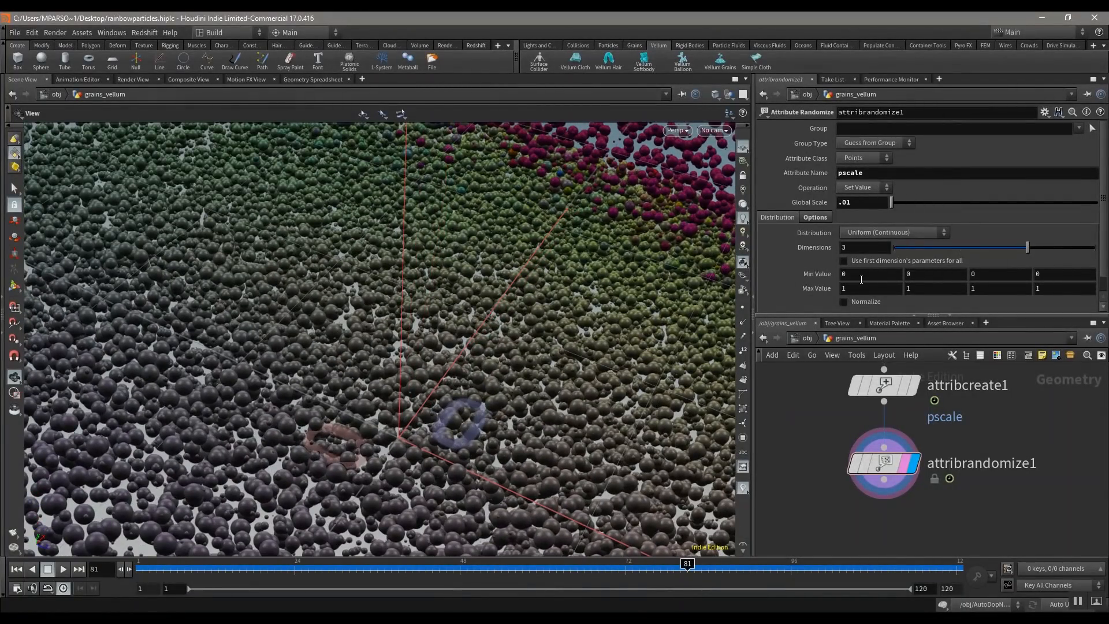
- Try the Constant Value (not random) distribution on attribrandomize1 and switch back to Uniform (Continuous)
left_click(871, 234)
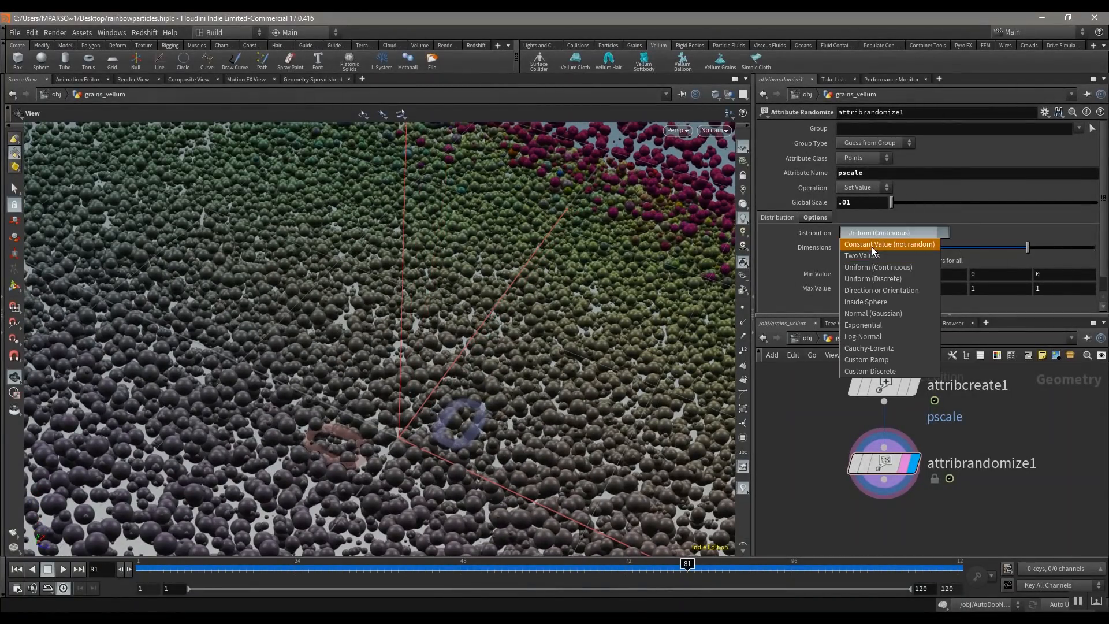
left_click(871, 247)
left_click(884, 232)
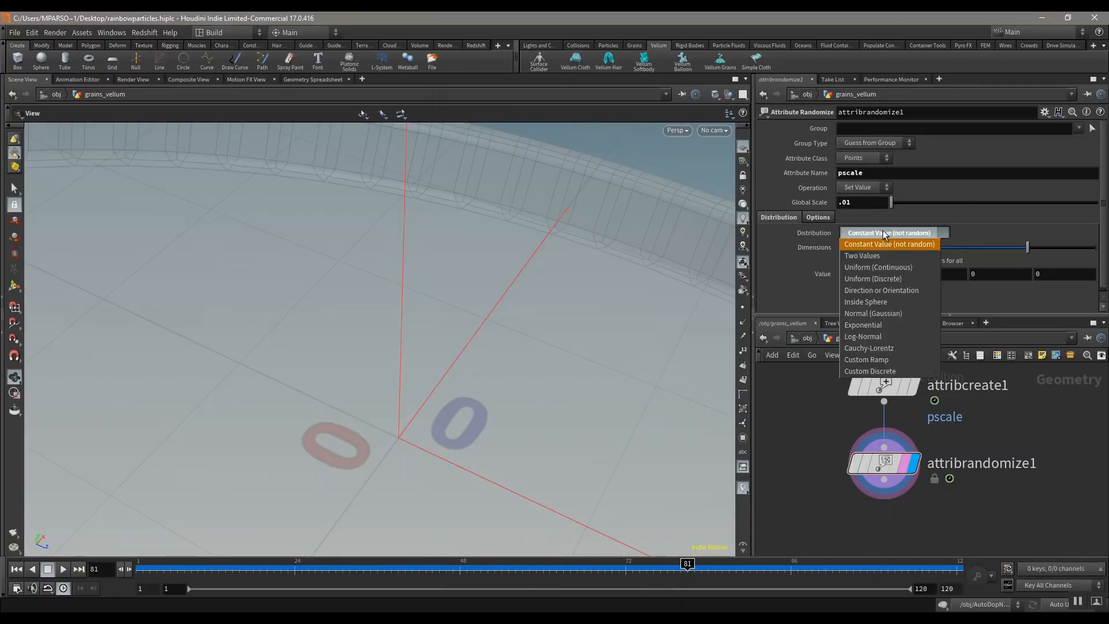
left_click(876, 267)
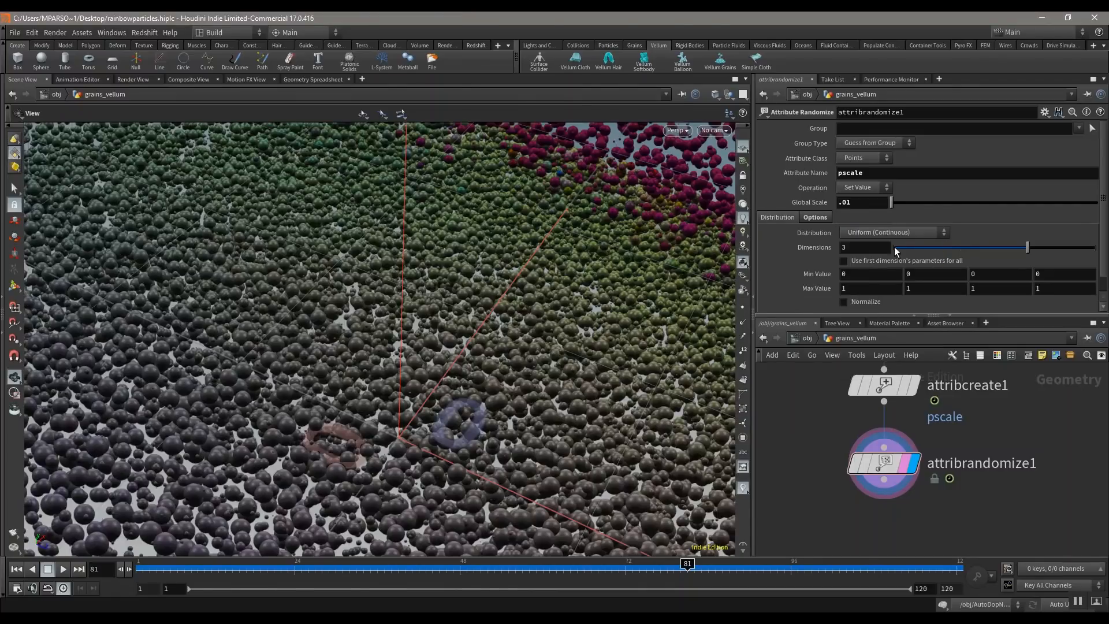
- Set attribrandomize1's first Min Value to .3 and its first Max Value to .5
left_click(862, 291)
left_click(862, 276)
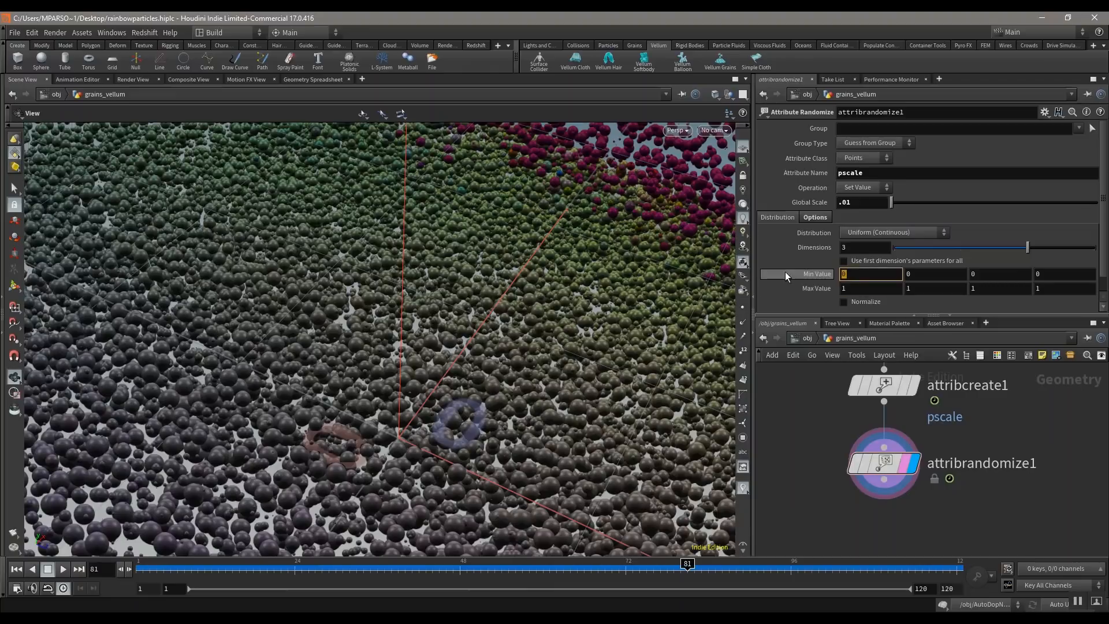
type(".")
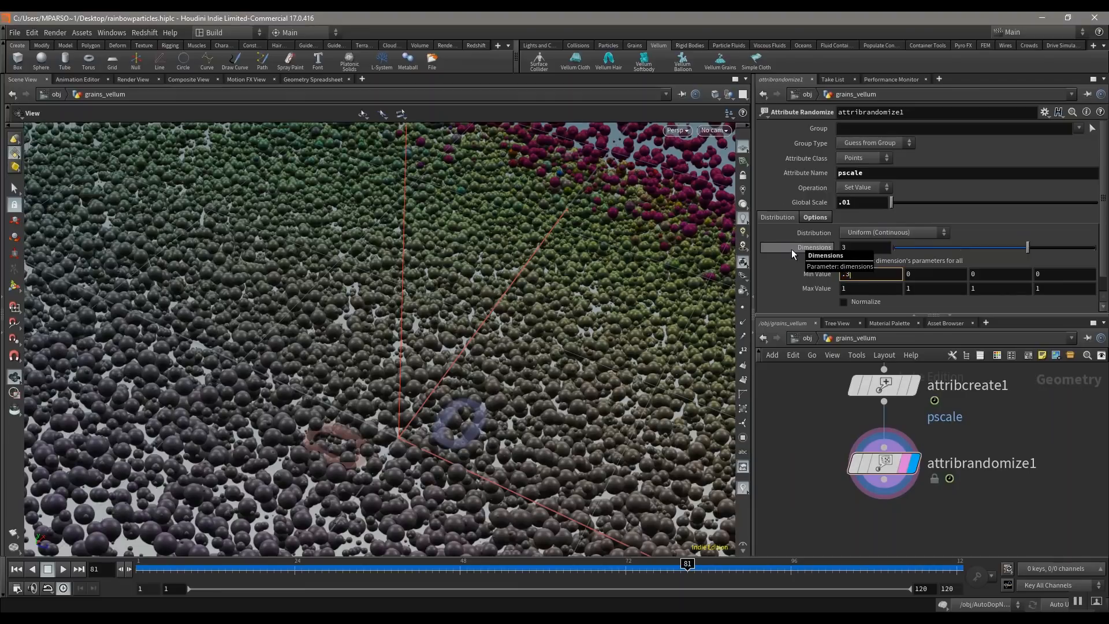
type("3")
key("Return")
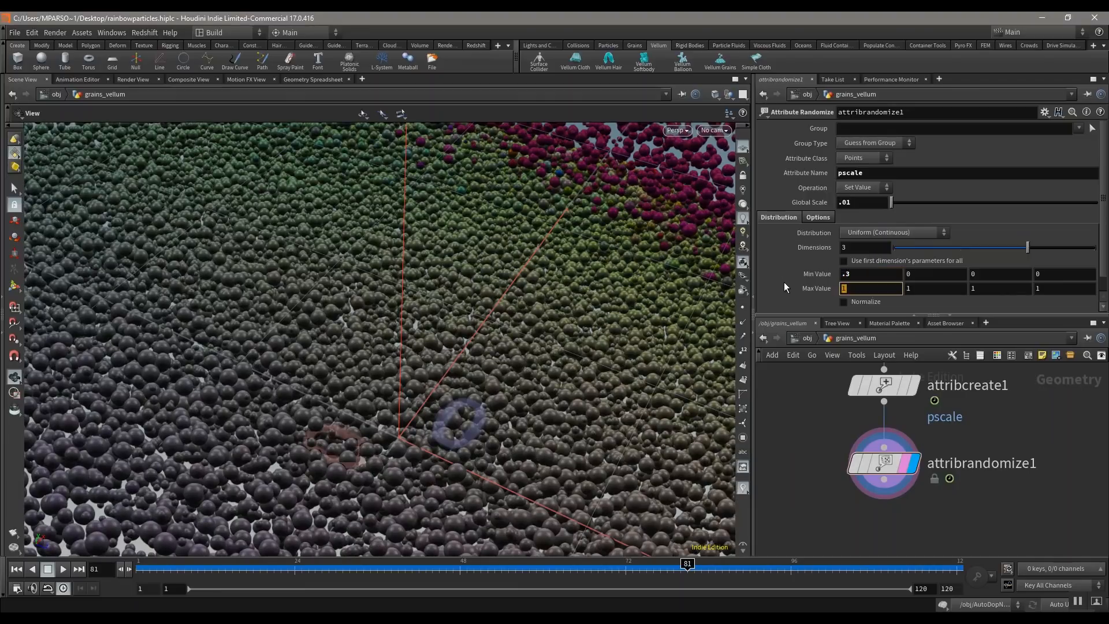
type(".5")
key("Return")
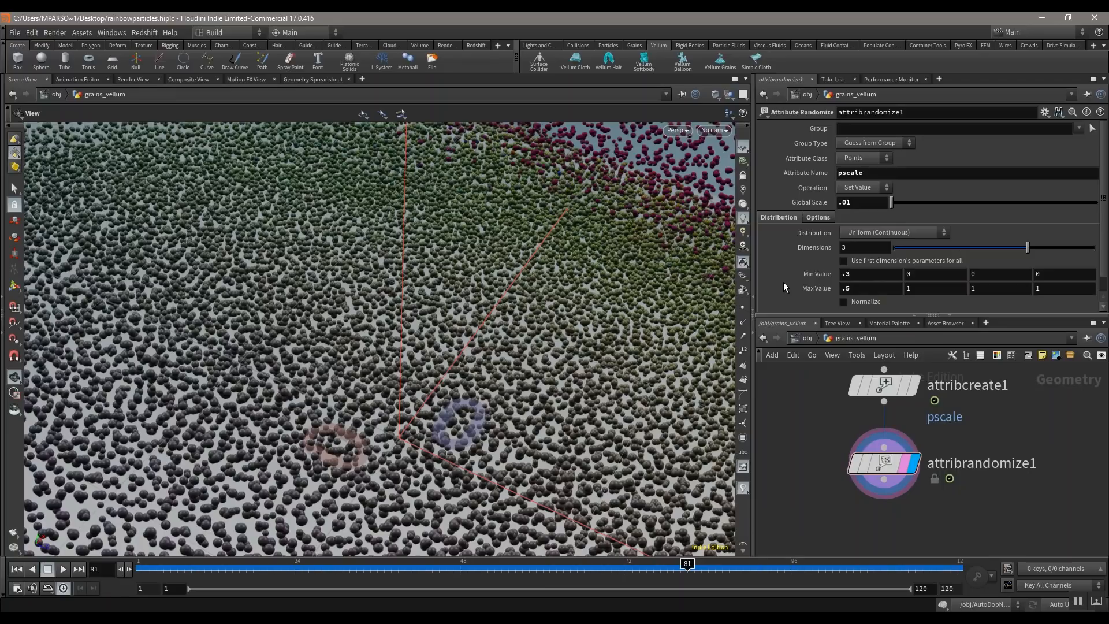
- Raise the first Max Value of attribrandomize1 to .9
left_click_drag(885, 294, 810, 284)
type(".9")
key("Return")
- Examine the size variation of the randomized grains from several close-up angles
left_click_drag(485, 323, 309, 361)
middle_click_drag(309, 361, 334, 321)
middle_click_drag(296, 418, 333, 360)
left_click_drag(333, 361, 316, 399)
right_click_drag(316, 398, 331, 422)
left_click_drag(332, 421, 353, 327)
right_click_drag(354, 326, 508, 349)
middle_click_drag(508, 349, 282, 364)
left_click_drag(433, 436, 551, 298)
left_click_drag(365, 402, 169, 434)
middle_click_drag(169, 434, 507, 212)
right_click_drag(364, 380, 276, 460)
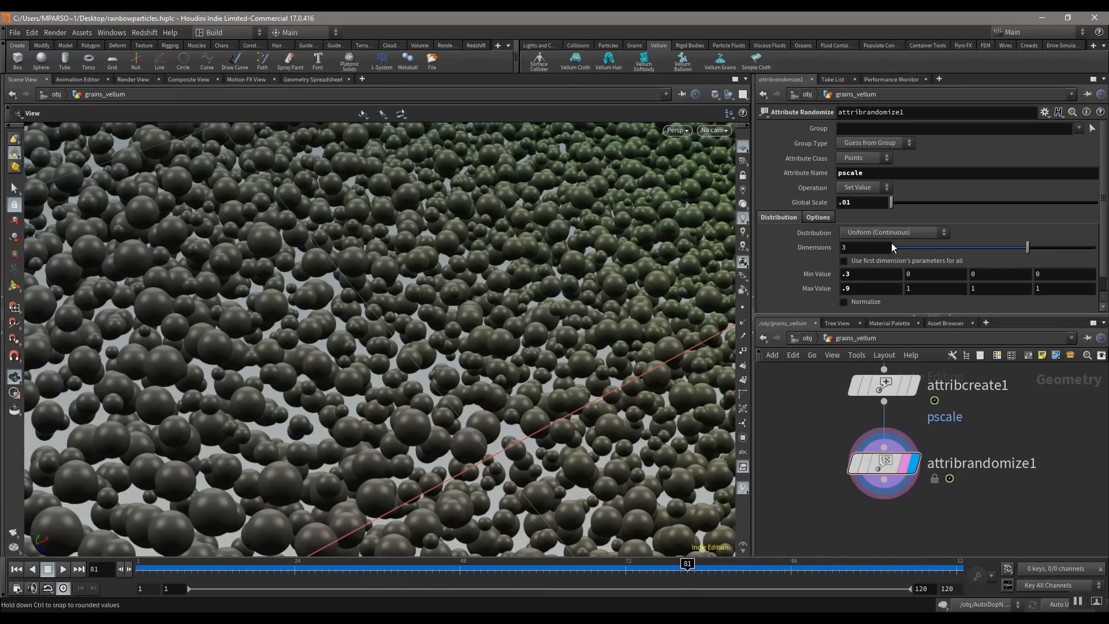
- Set attribrandomize1's first Max Value to 1.1 and its first Min Value to .85, and check the grain sizes
double_click(847, 288)
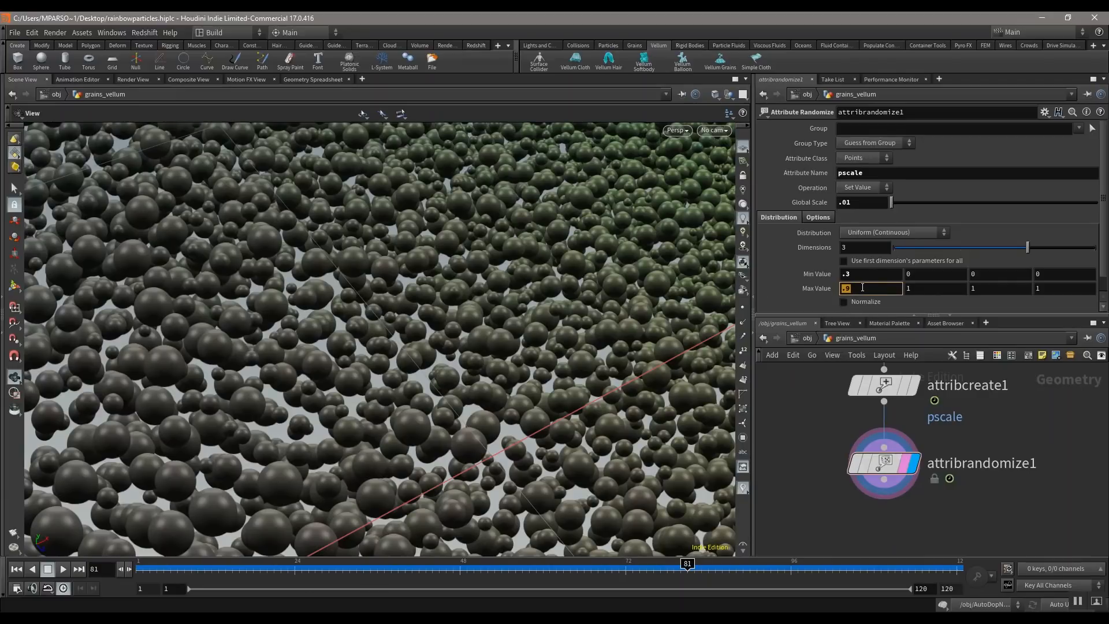
key("Return")
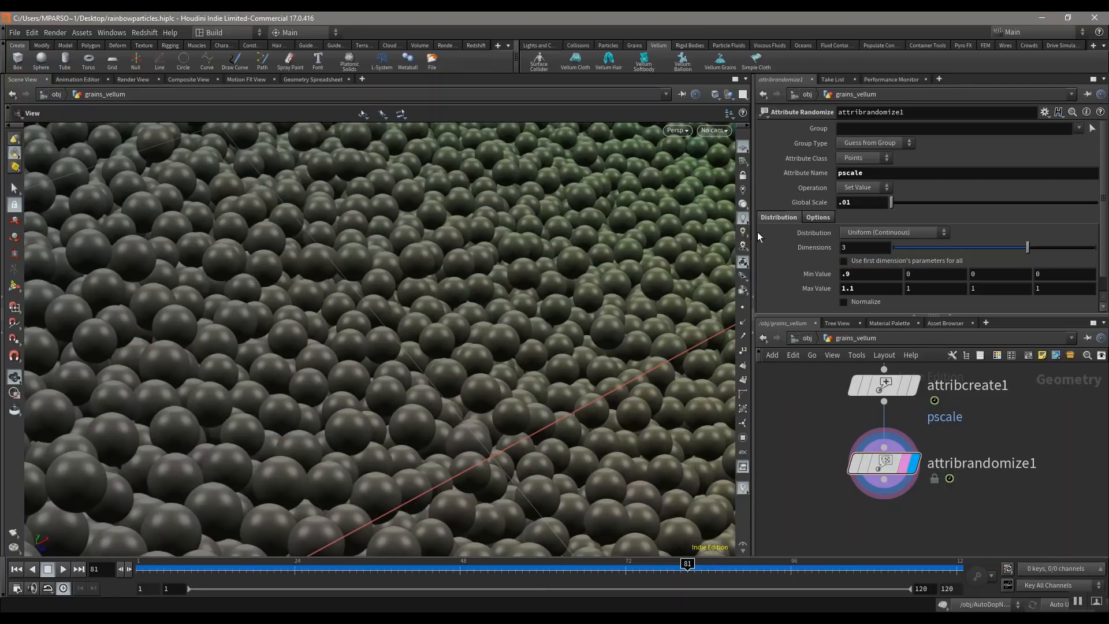
double_click(847, 274)
key("Return")
right_click_drag(368, 319, 445, 297)
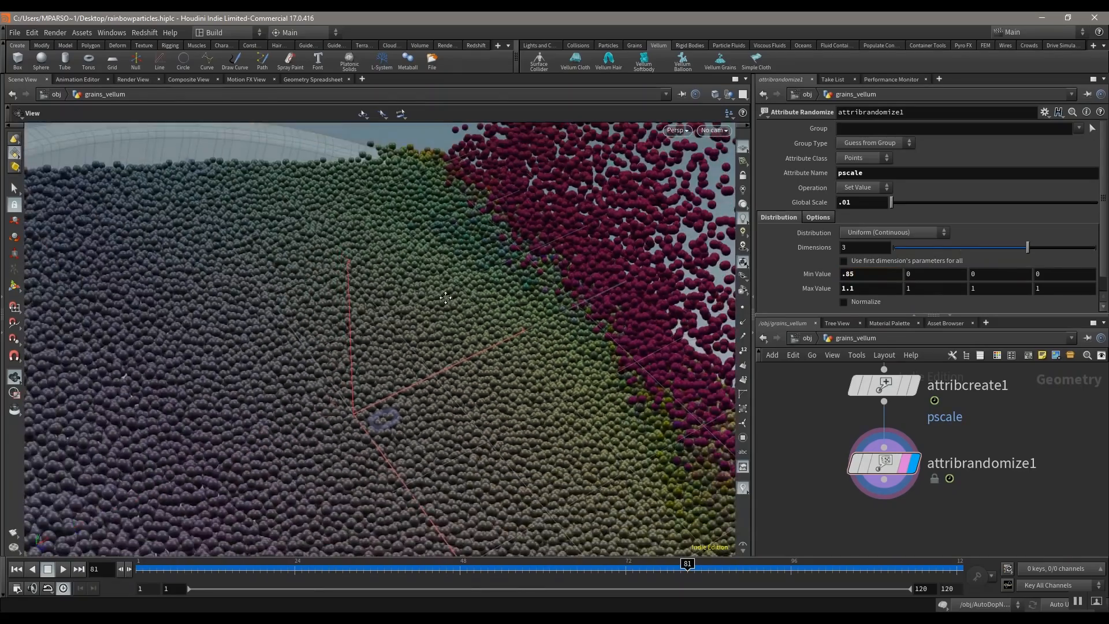
middle_click_drag(446, 296, 312, 432)
left_click_drag(378, 459, 267, 429)
middle_click_drag(275, 424, 604, 353)
right_click_drag(605, 353, 420, 370)
left_click_drag(428, 371, 439, 291)
- Add a Copy to Points node below attribrandomize1
middle_click_drag(894, 526, 896, 495)
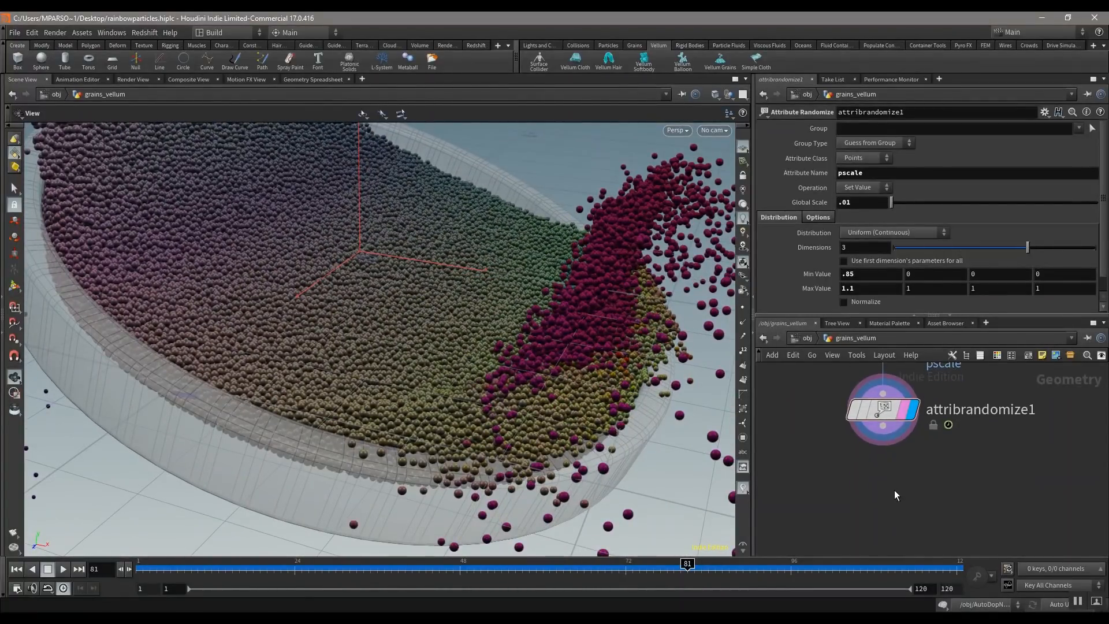
key("Tab")
type("copy")
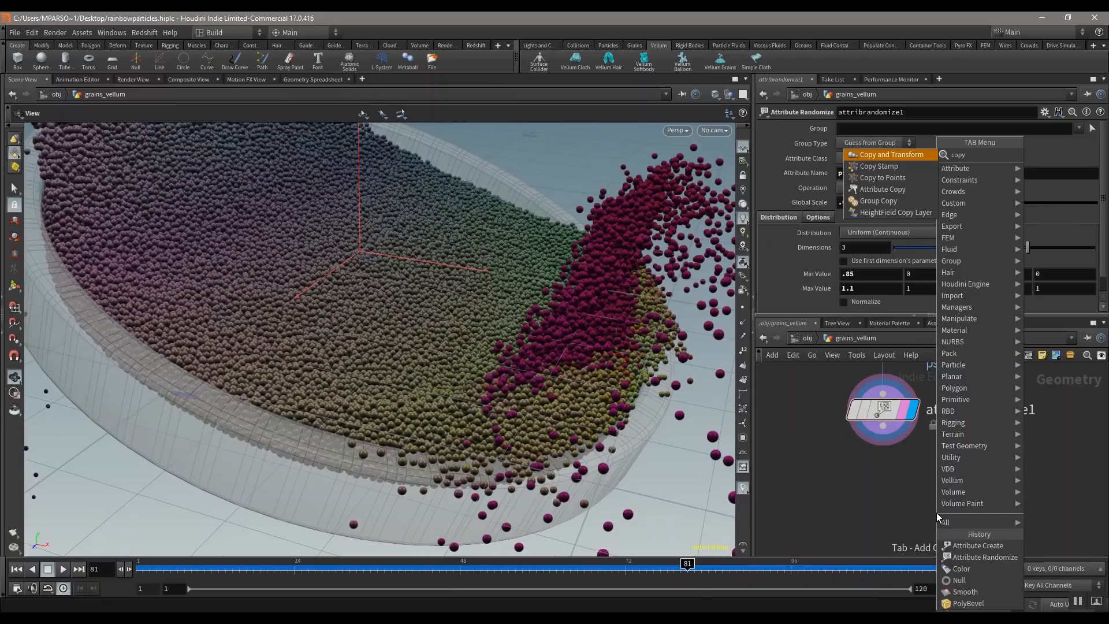
key("Down")
key("Down")
key("Down")
key("Up")
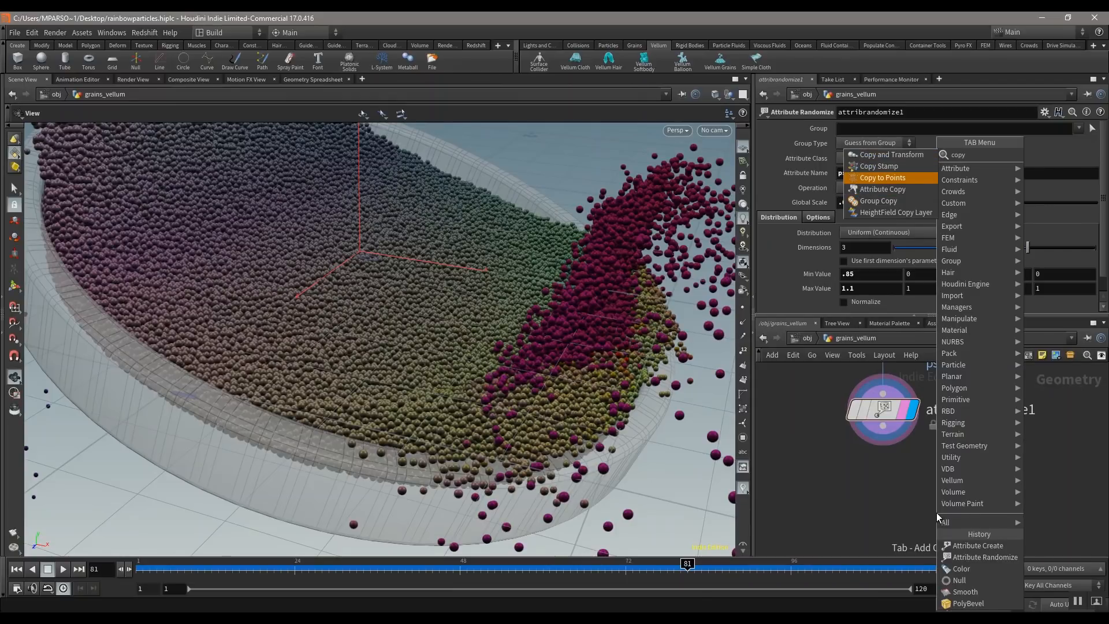
key("Return")
left_click(875, 515)
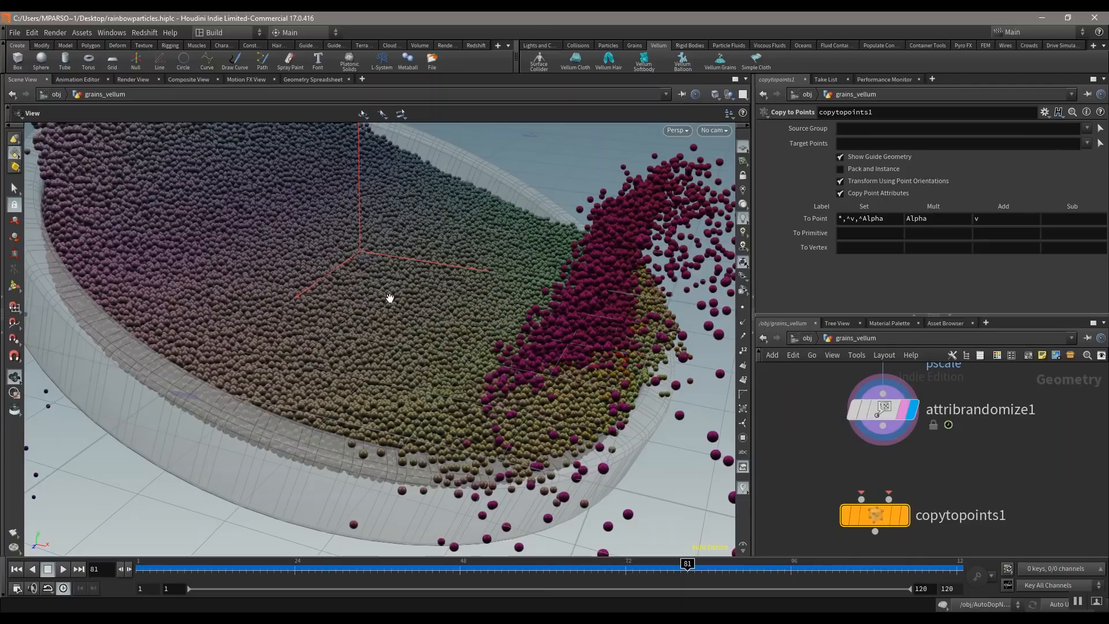
- Connect attribrandomize1's output to the second input of copytopoints1
middle_click_drag(857, 474, 843, 440)
left_click_drag(871, 392, 867, 474)
left_click(876, 465)
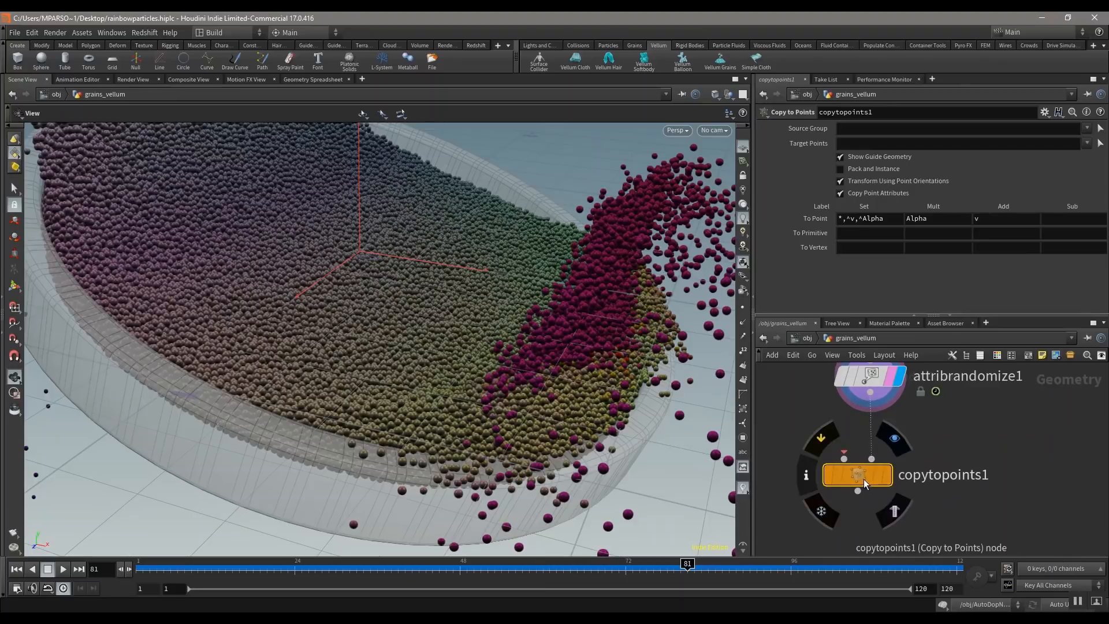
middle_click_drag(886, 503, 901, 513)
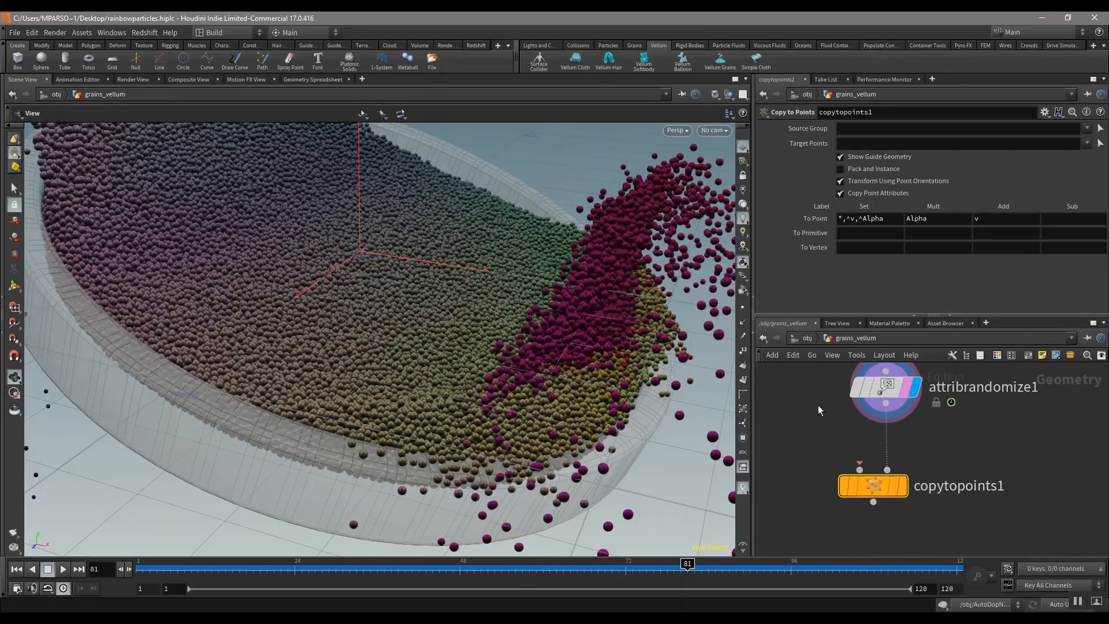
middle_click_drag(790, 400, 794, 414)
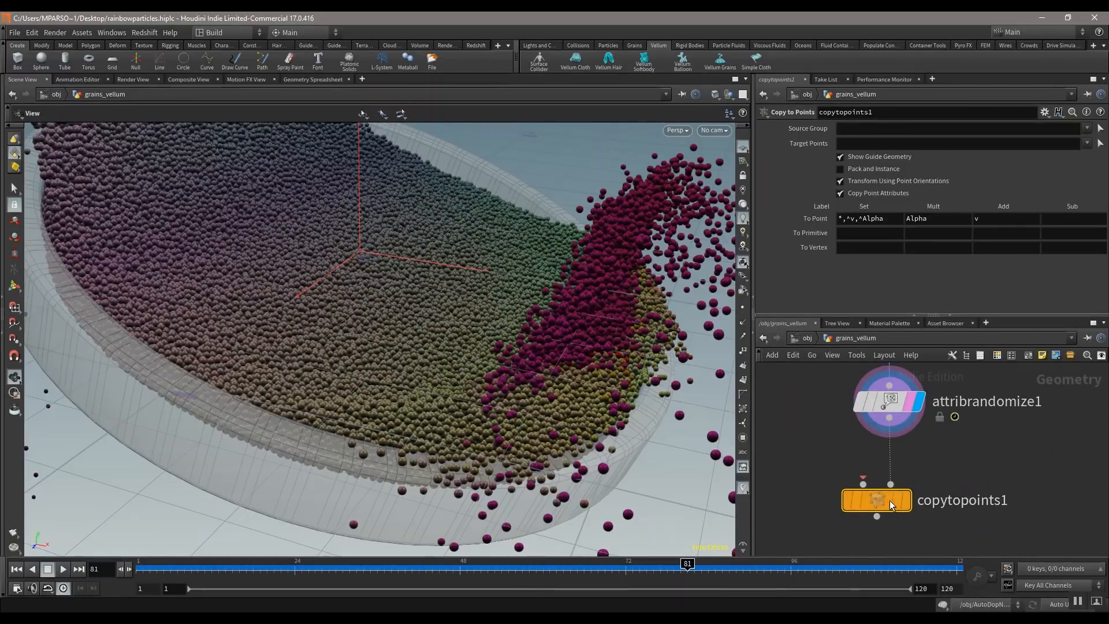
- Enable Pack and Instance on copytopoints1 and place the node farther below attribrandomize1
left_click(840, 169)
middle_click_drag(801, 442, 808, 406)
left_click_drag(876, 466, 851, 514)
middle_click_drag(813, 427, 855, 502)
middle_click(930, 439)
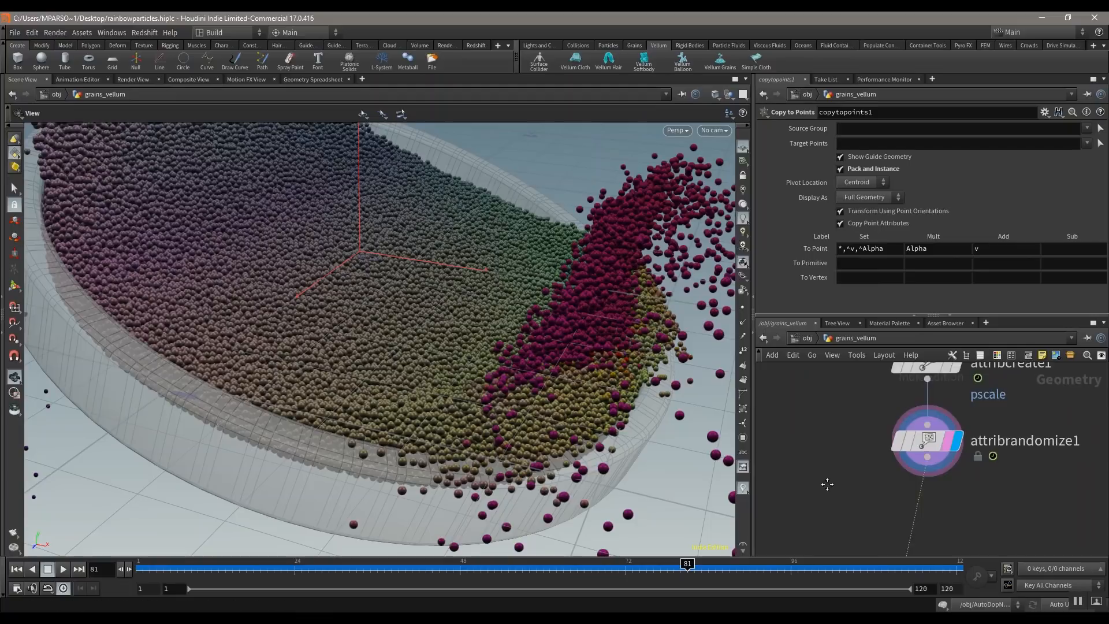
- Add a Sphere node near copytopoints1 and set its Primitive Type to Polygon
middle_click_drag(823, 506, 840, 407)
key("Tab")
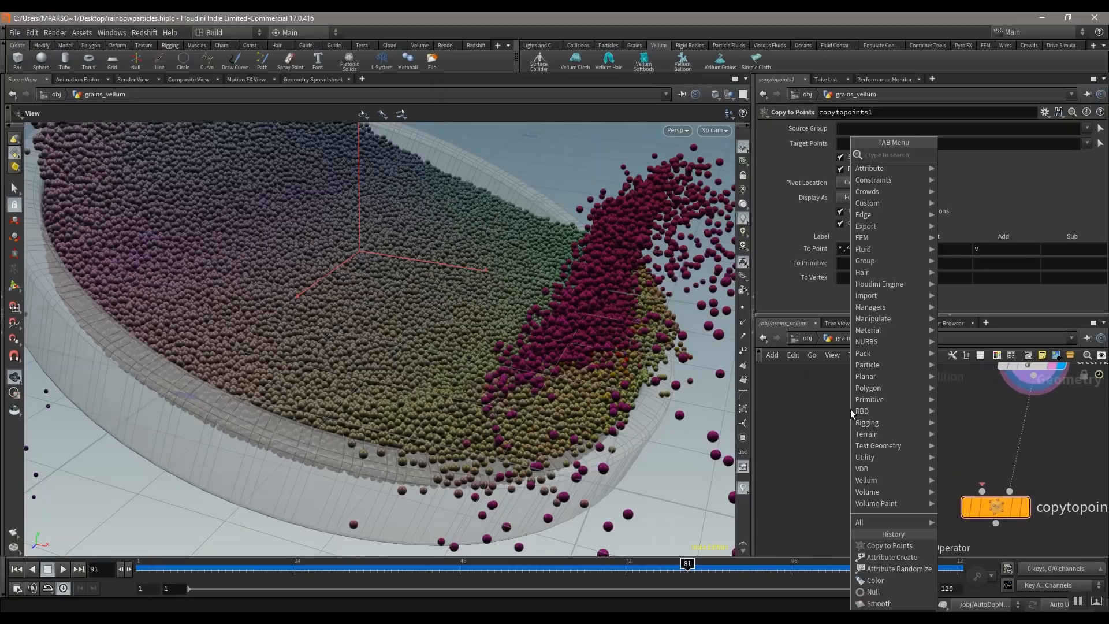
type("sphere")
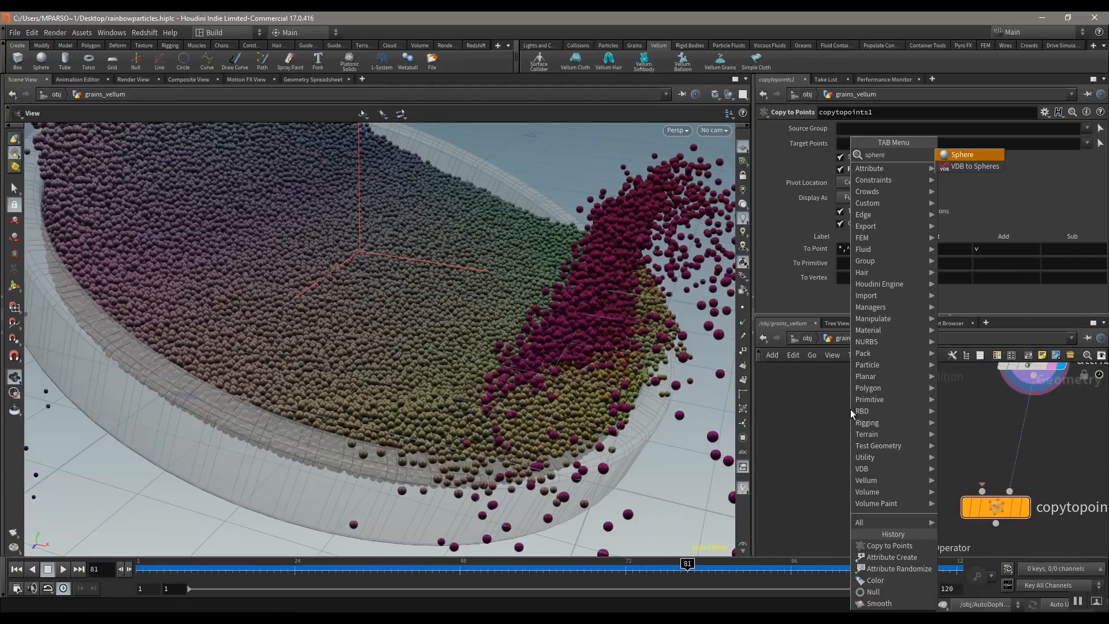
key("Return")
left_click(910, 416)
middle_click_drag(1004, 410, 995, 439)
scroll(982, 464, "down", 8)
scroll(933, 474, "up", 9)
middle_click_drag(979, 477, 982, 457)
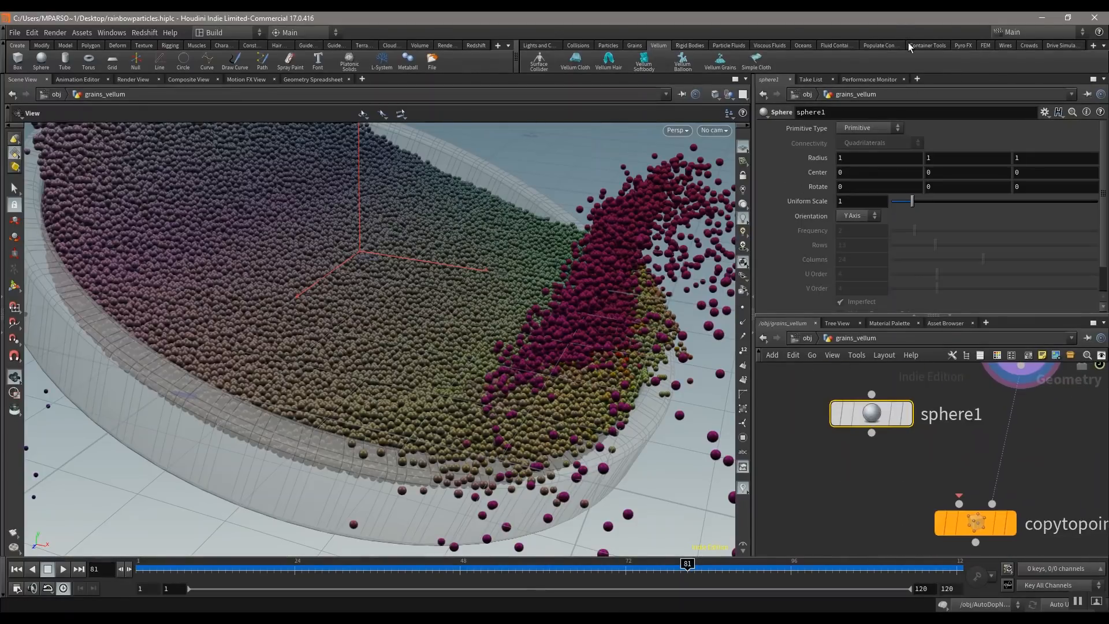
left_click(875, 128)
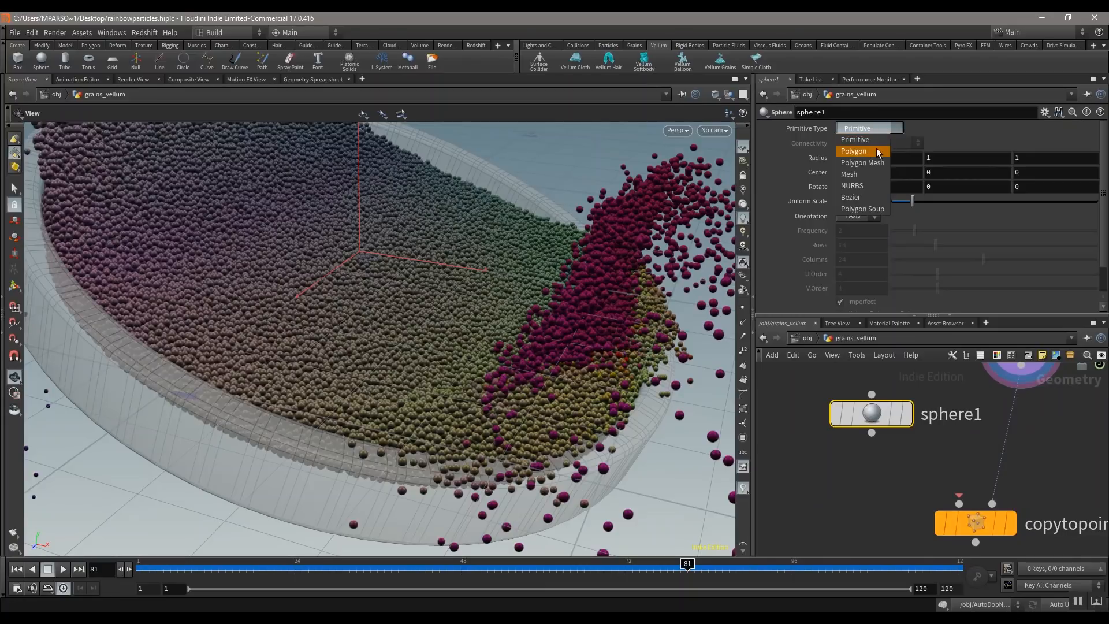
left_click(868, 151)
- Connect sphere1's output to the first input of copytopoints1
middle_click_drag(913, 444, 825, 399)
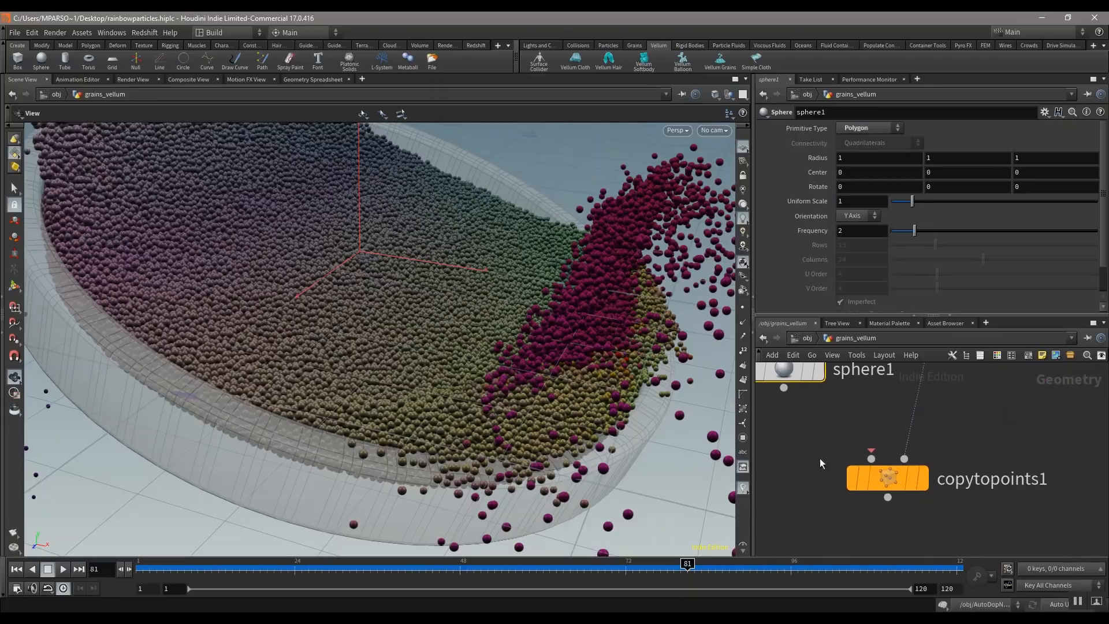
left_click_drag(784, 388, 858, 452)
left_click(871, 458)
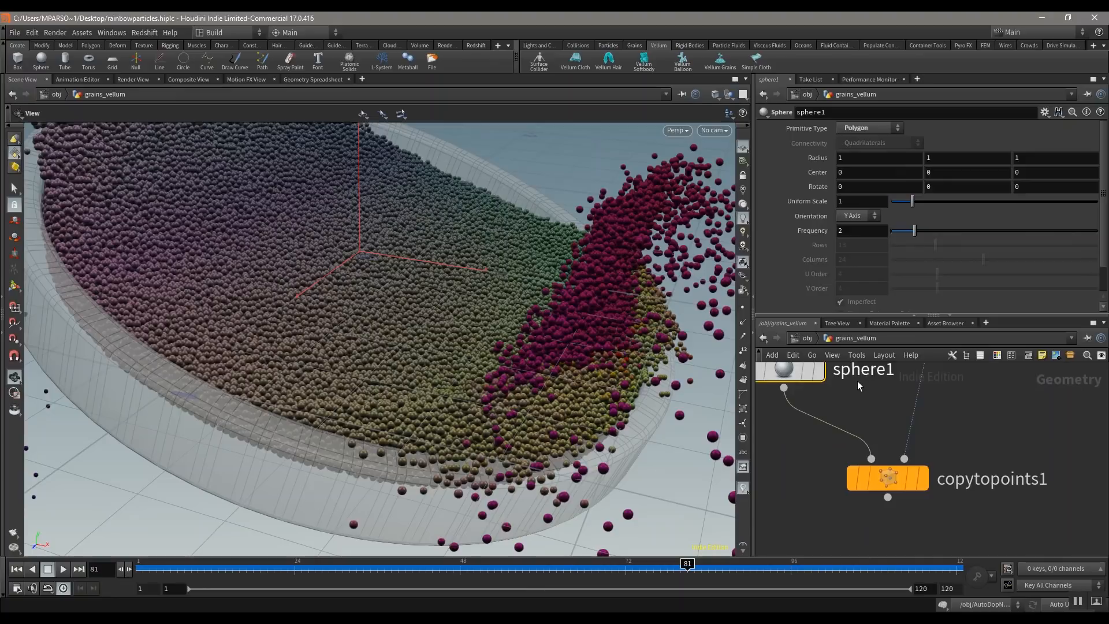
middle_click_drag(861, 381, 887, 425)
- Template and display sphere1 in the viewport and set its Frequency to 1
left_click(860, 460)
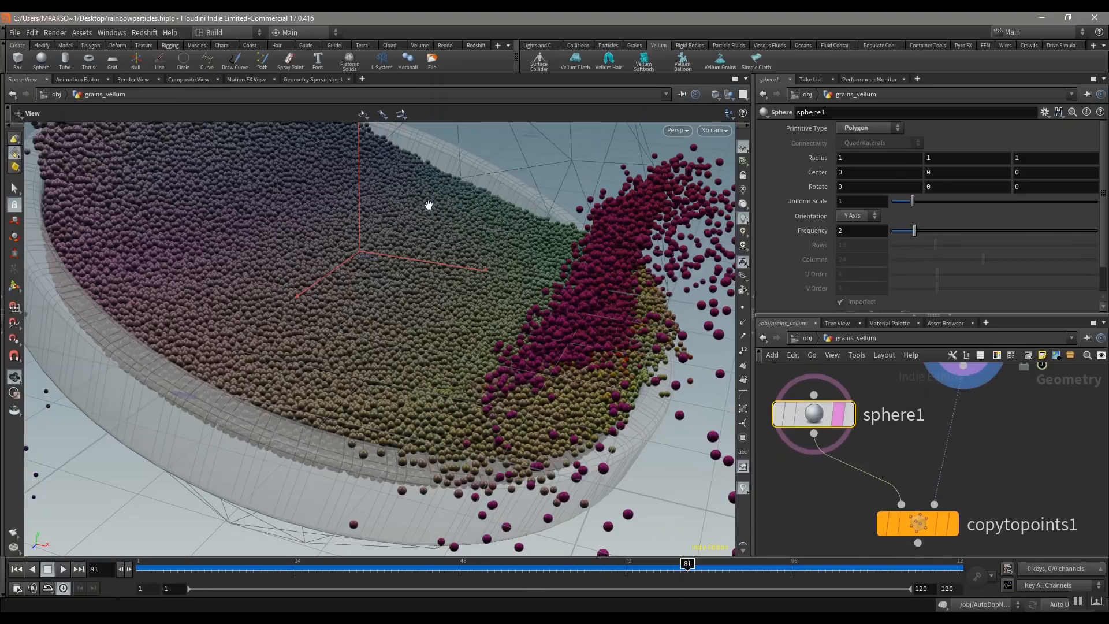
middle_click_drag(433, 191, 470, 290)
right_click_drag(470, 290, 488, 225)
left_click_drag(512, 324, 563, 306)
left_click(848, 414)
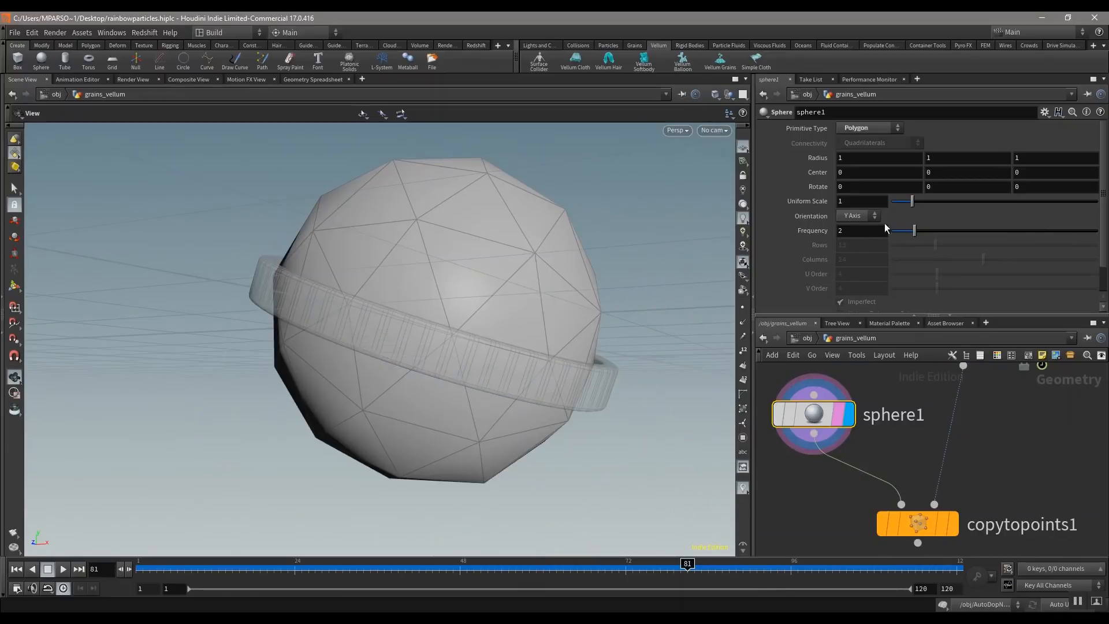
left_click_drag(913, 233, 899, 234)
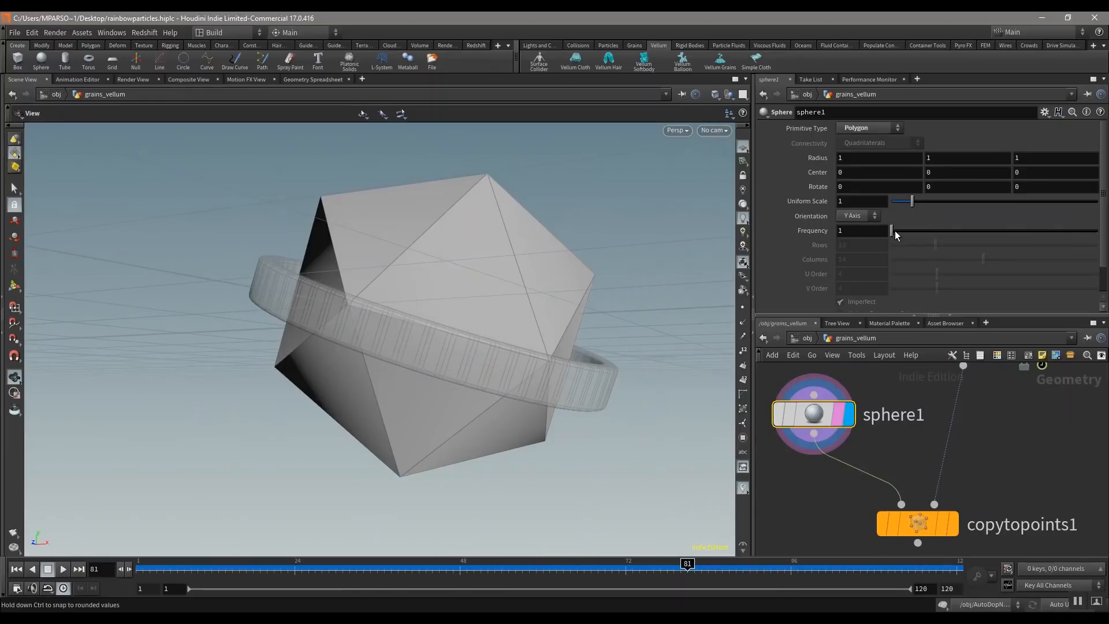
- Make copytopoints1 the displayed and templated node so the instanced spheres show on the grains
scroll(463, 297, "up", 5)
middle_click_drag(921, 436, 895, 422)
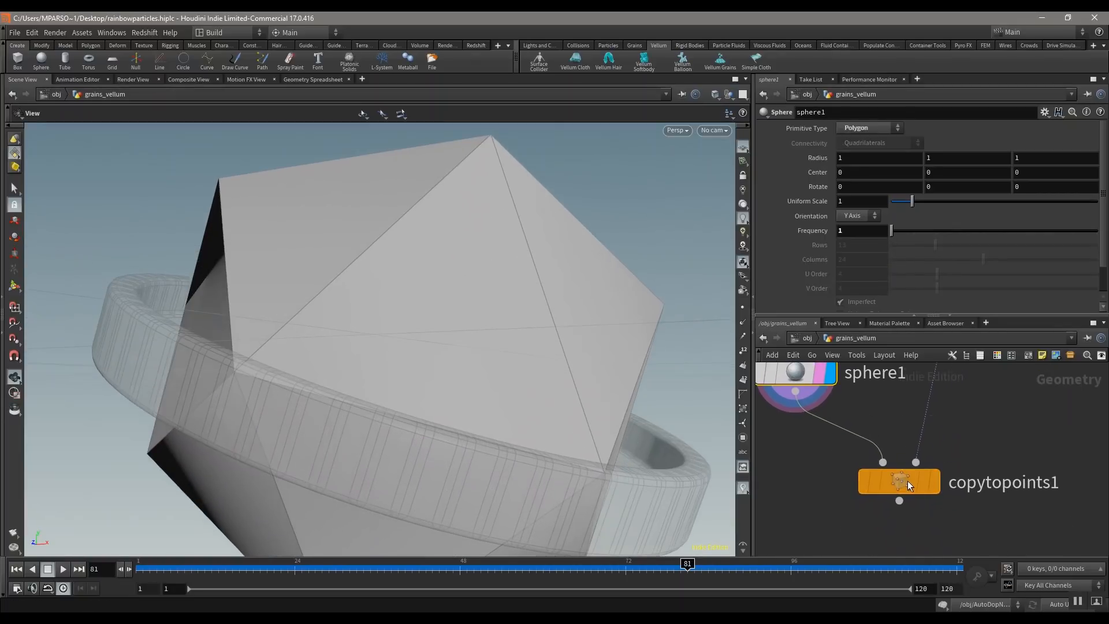
left_click(907, 480)
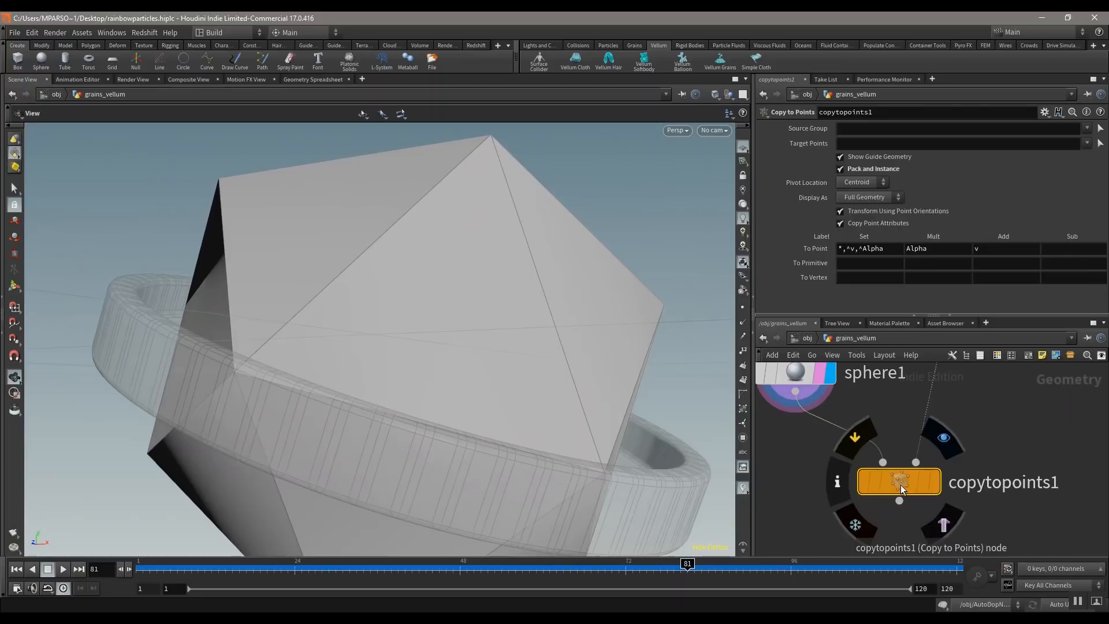
left_click(943, 438)
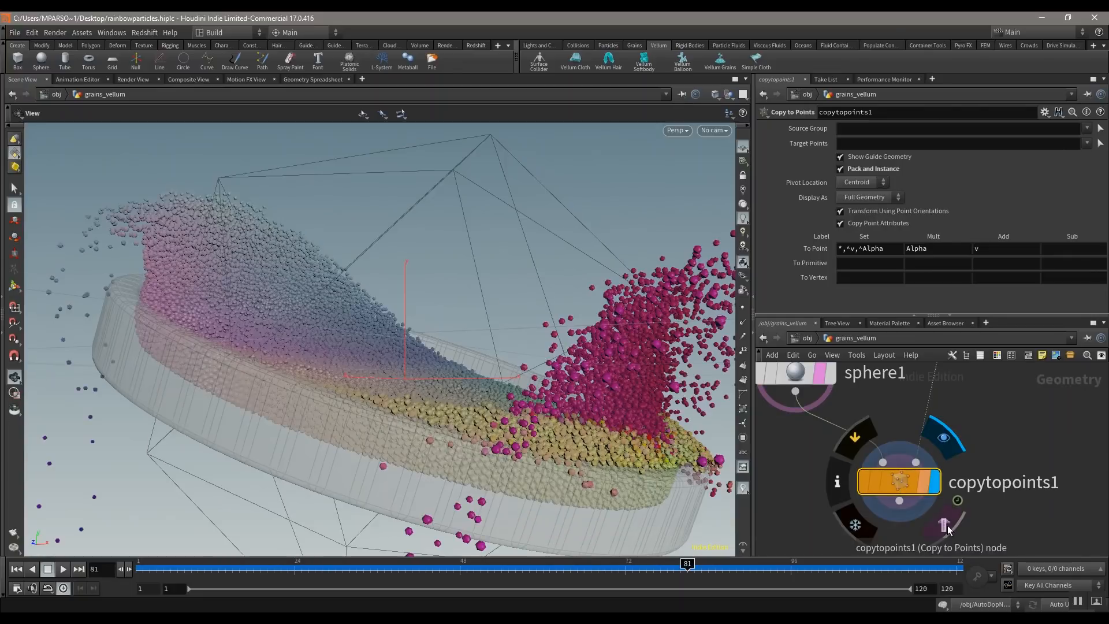
- Examine the instanced low-poly spheres on the grains from several angles and close up
left_click_drag(411, 376, 538, 344)
right_click_drag(538, 344, 413, 436)
left_click_drag(414, 435, 433, 292)
right_click_drag(433, 292, 376, 445)
left_click_drag(376, 445, 294, 429)
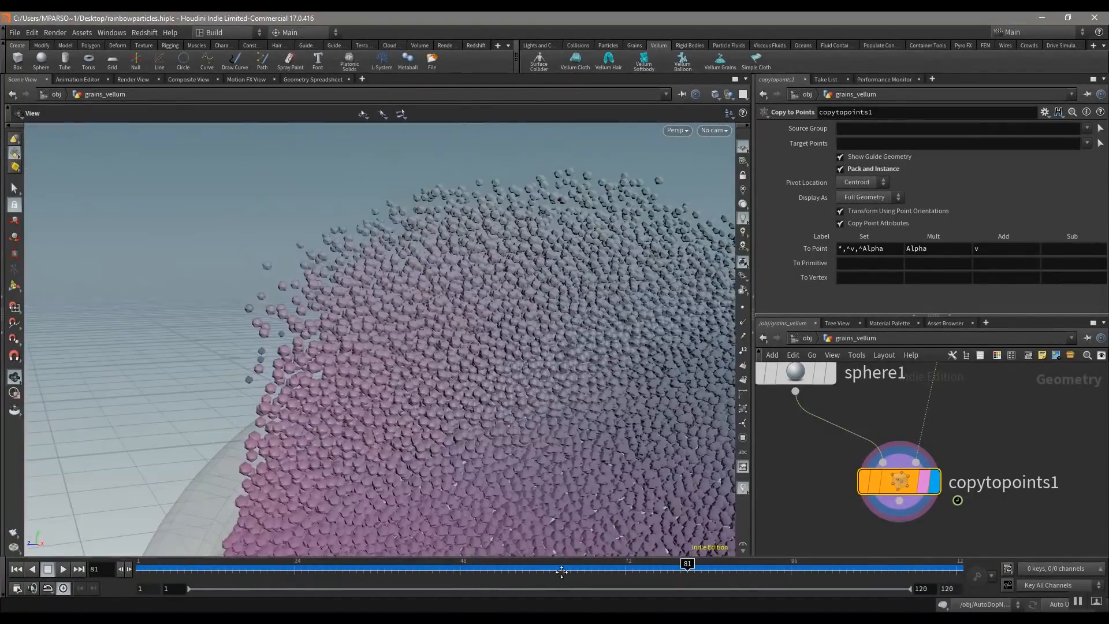
middle_click_drag(561, 572, 264, 397)
left_click_drag(472, 402, 547, 445)
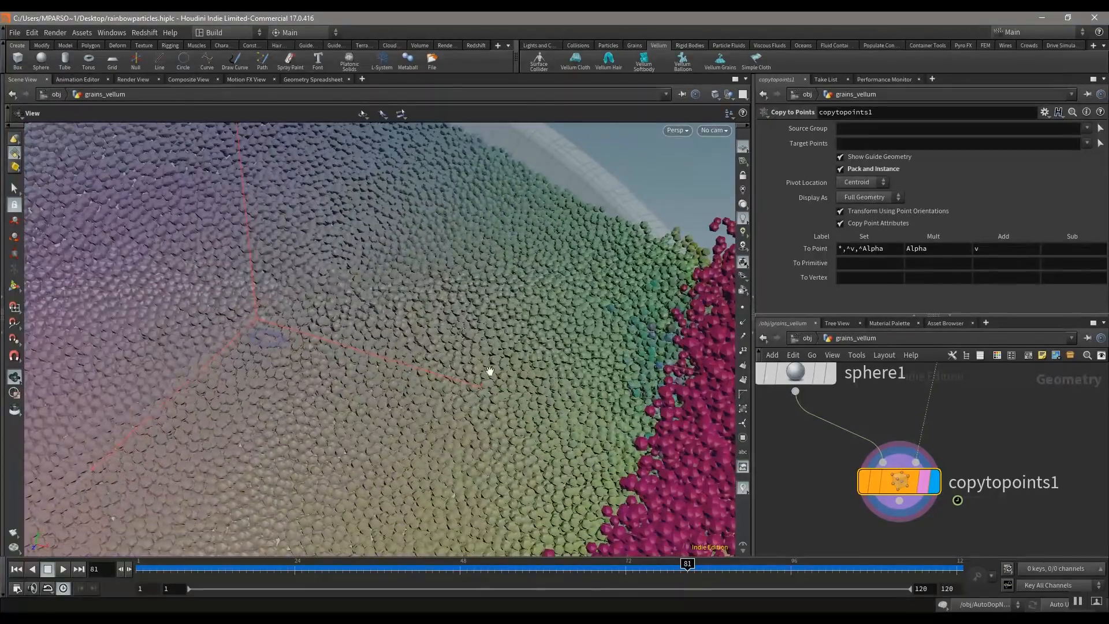
middle_click_drag(490, 371, 347, 312)
left_click_drag(346, 312, 519, 336)
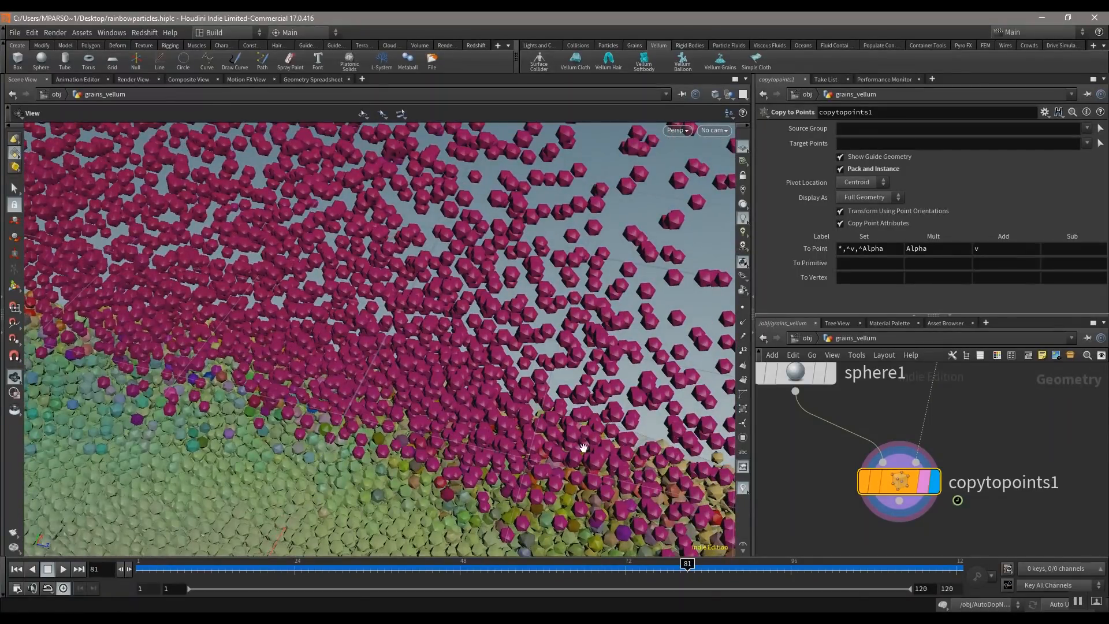
left_click_drag(429, 435, 537, 289)
- Insert a second Attribute Randomize node on the wire between attribrandomize1 and copytopoints1
scroll(826, 418, "down", 4)
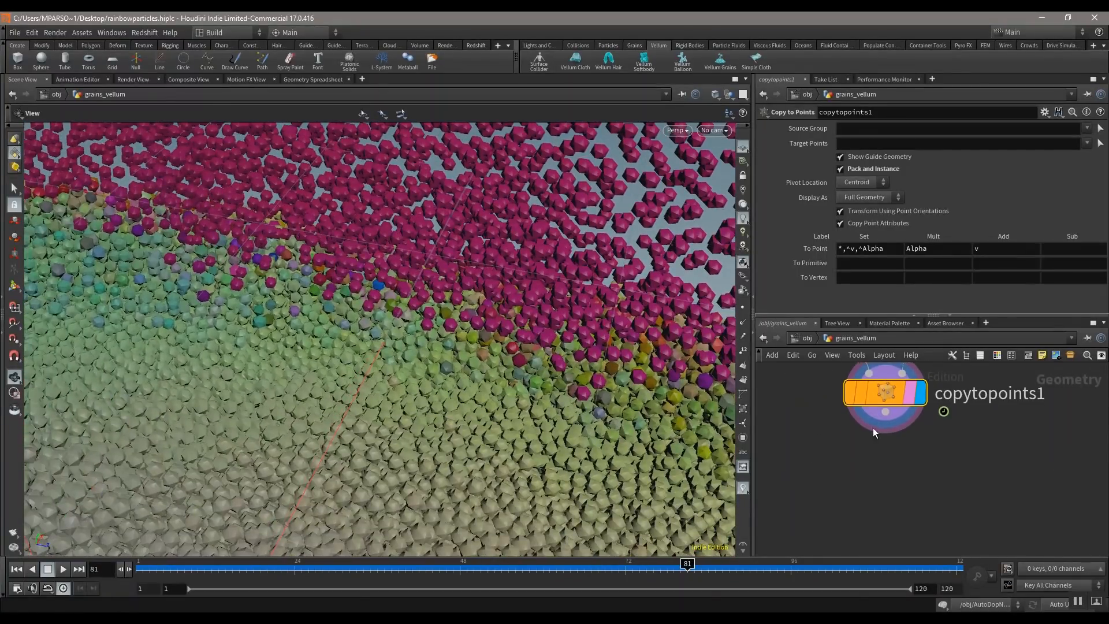
left_click_drag(883, 421, 896, 427)
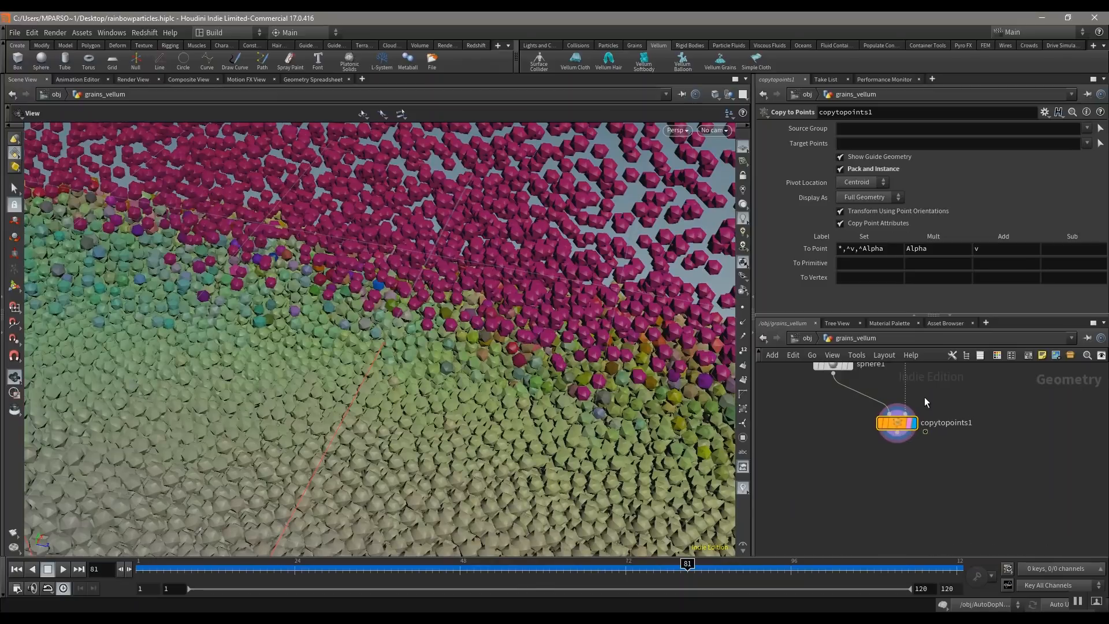
middle_click_drag(926, 398, 917, 489)
scroll(906, 470, "up", 4)
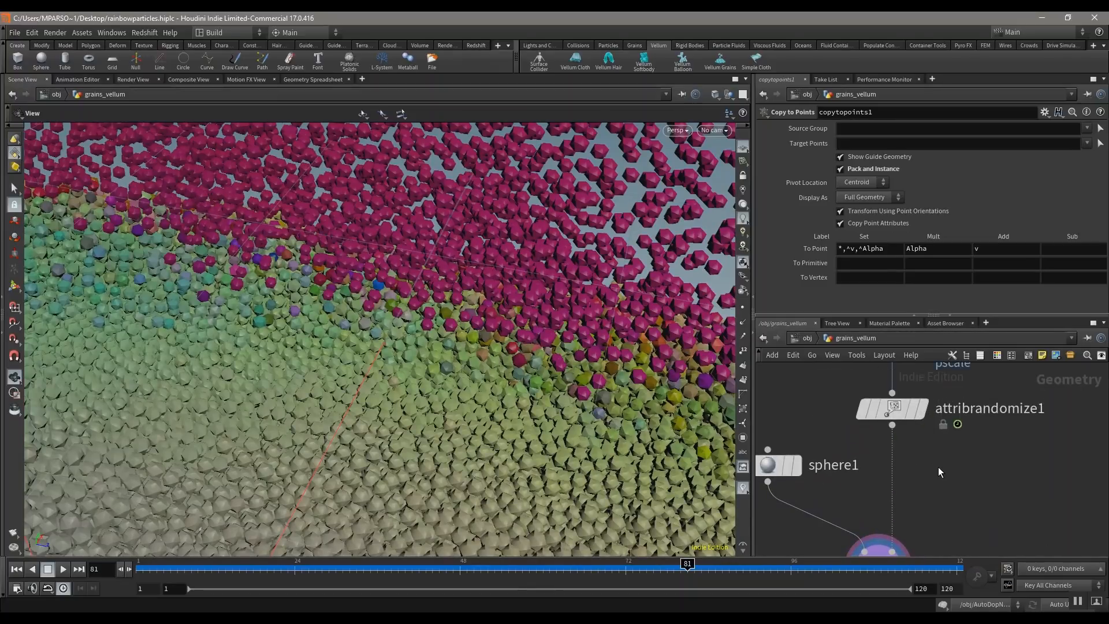
key("Tab")
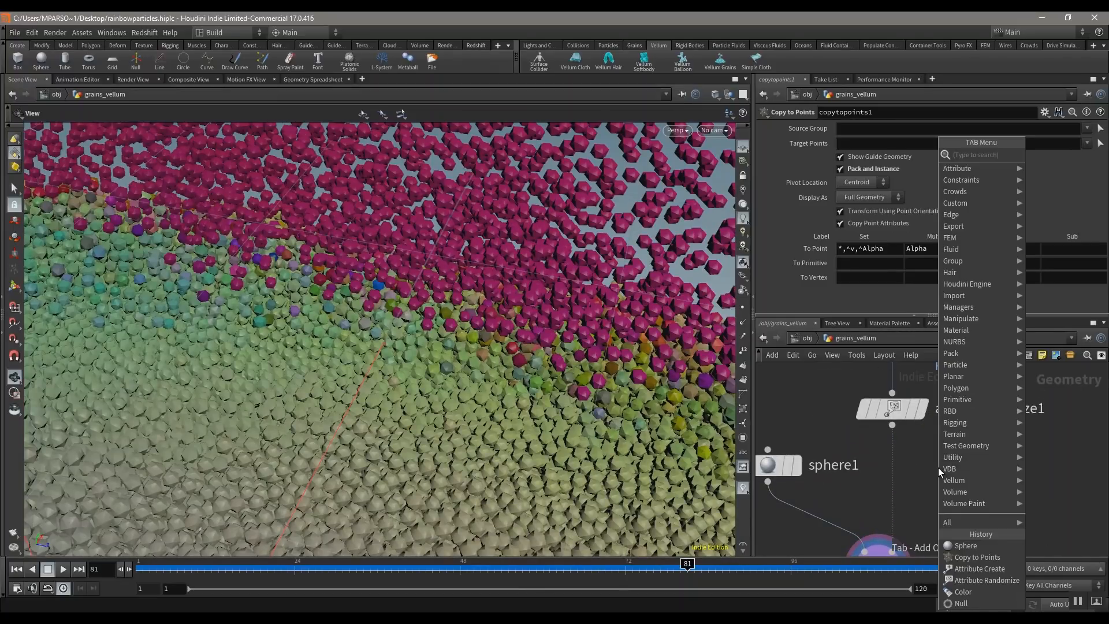
type("random")
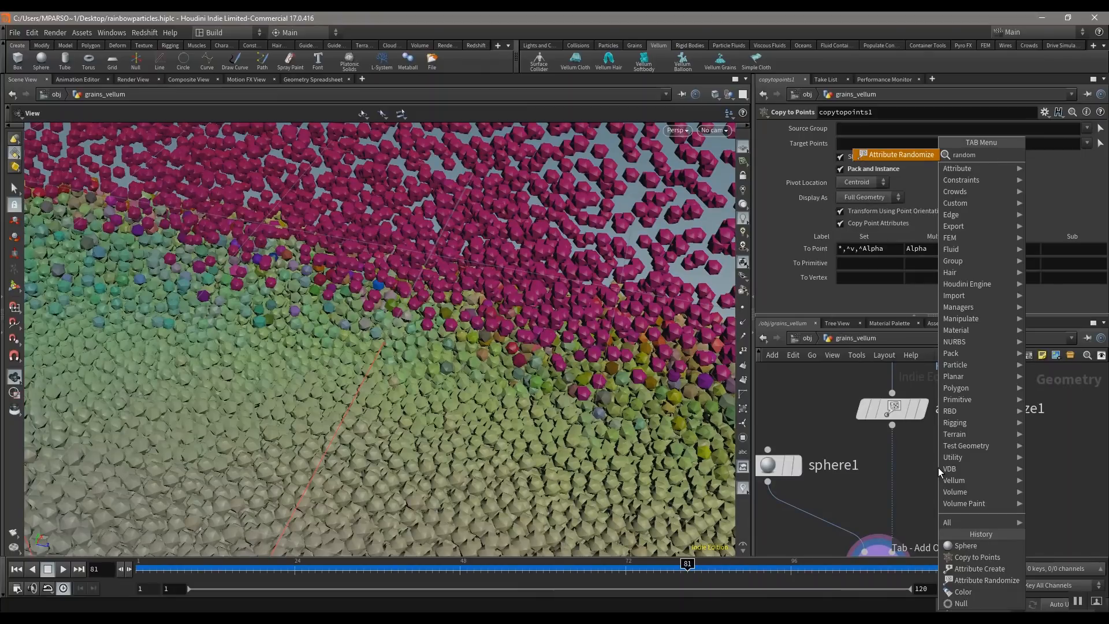
left_click(904, 153)
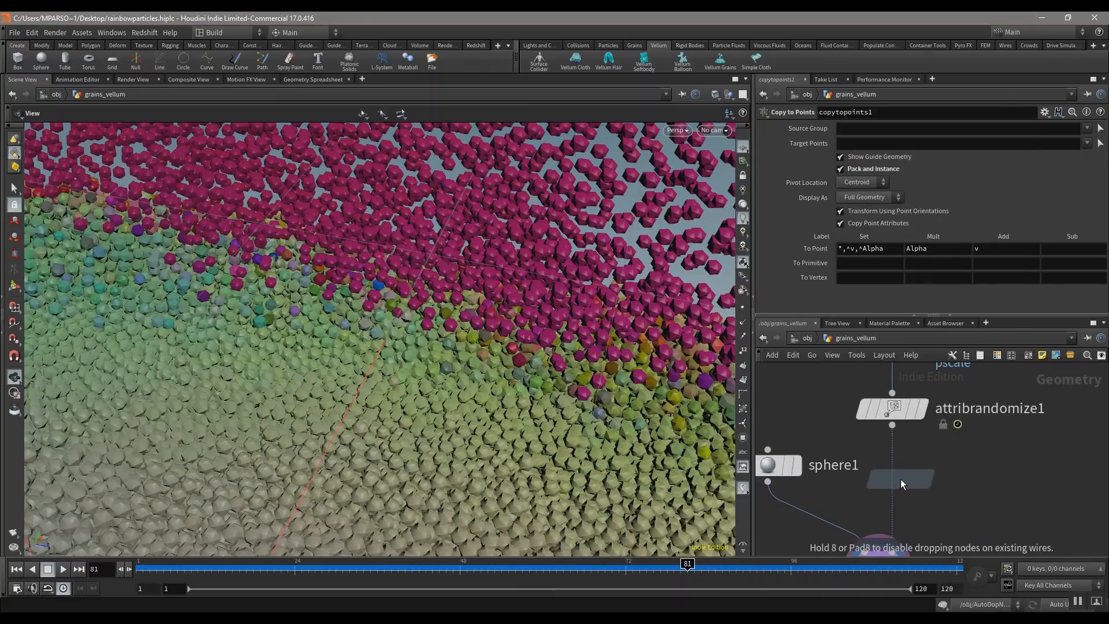
left_click(895, 478)
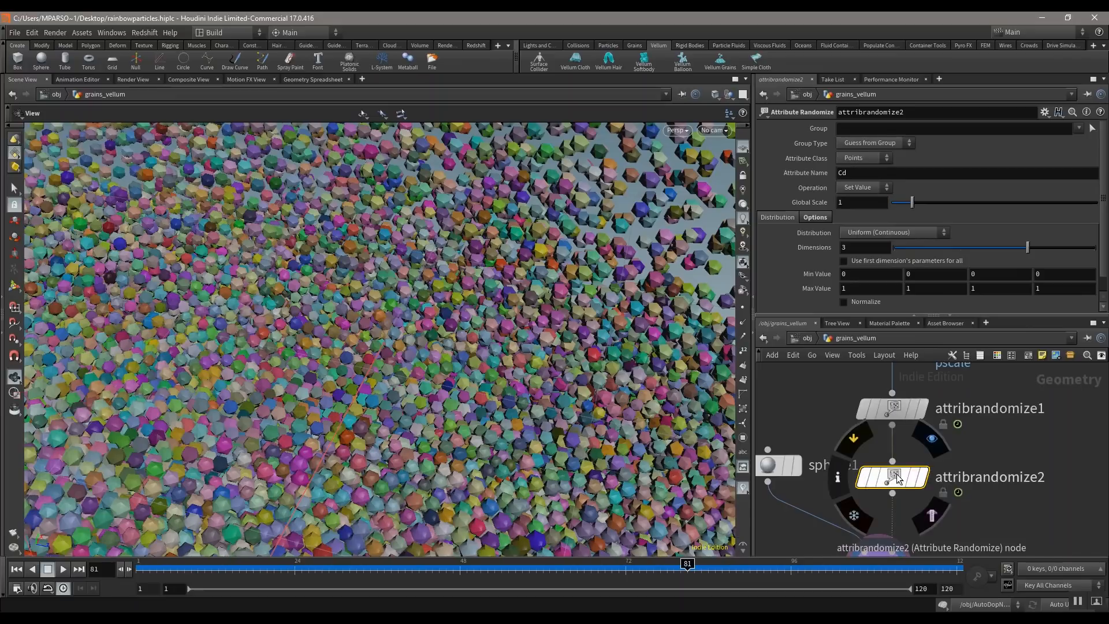
middle_click_drag(987, 445, 1032, 412)
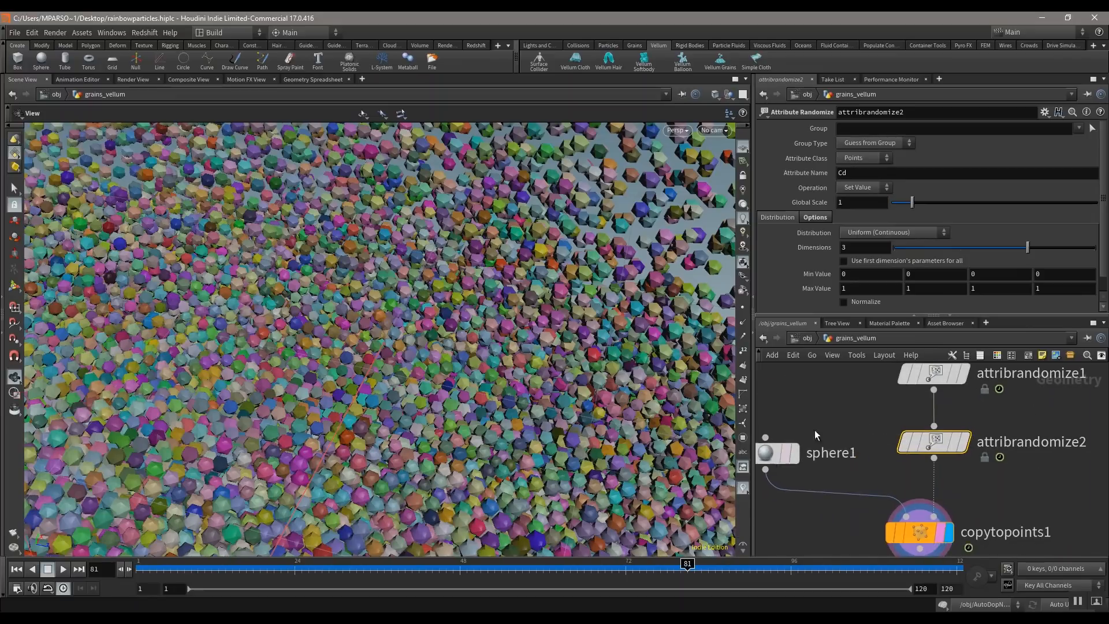
middle_click_drag(835, 417, 778, 396)
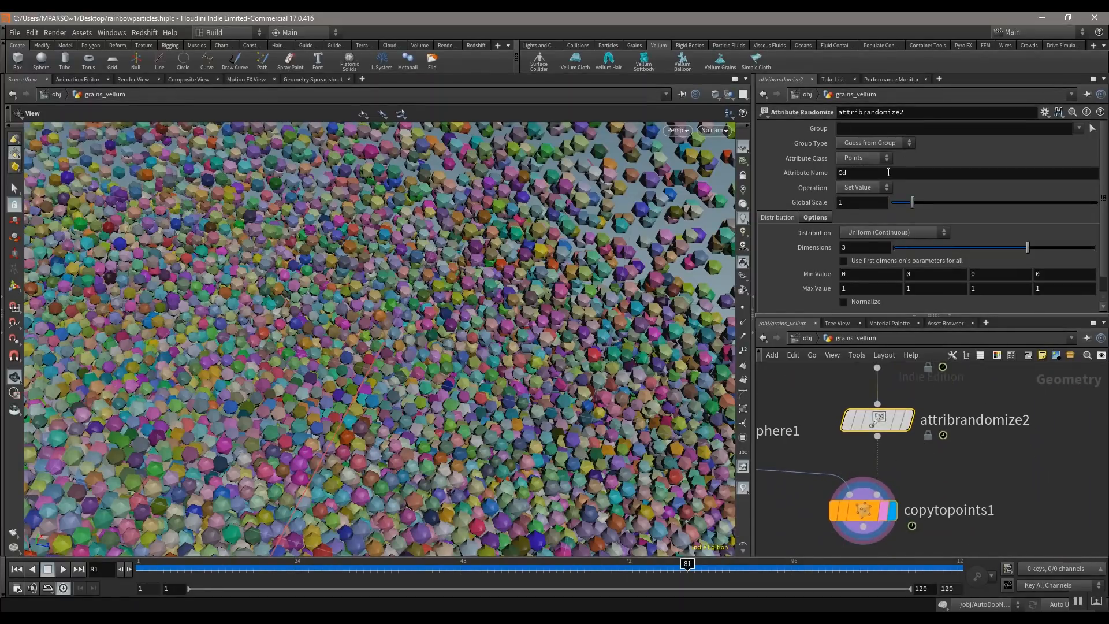
- Set the attribute name of attribrandomize2 to orient so the instanced spheres' orientation is randomized
right_click_drag(505, 370, 480, 410)
left_click_drag(480, 409, 439, 343)
left_click_drag(345, 338, 372, 332)
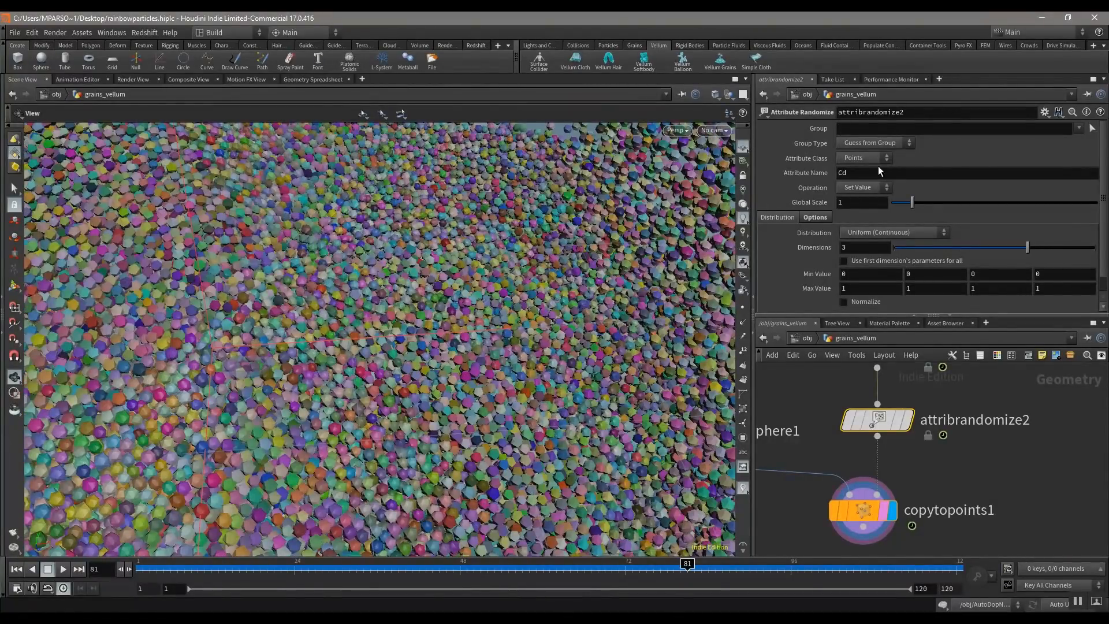
double_click(851, 175)
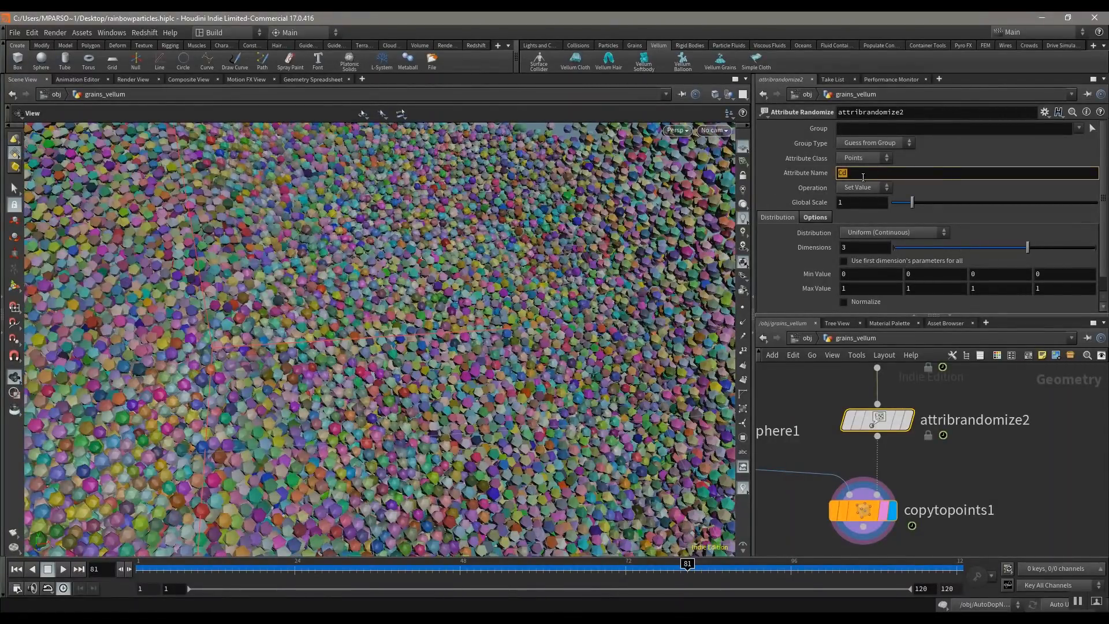
key("Return")
left_click_drag(493, 339, 456, 462)
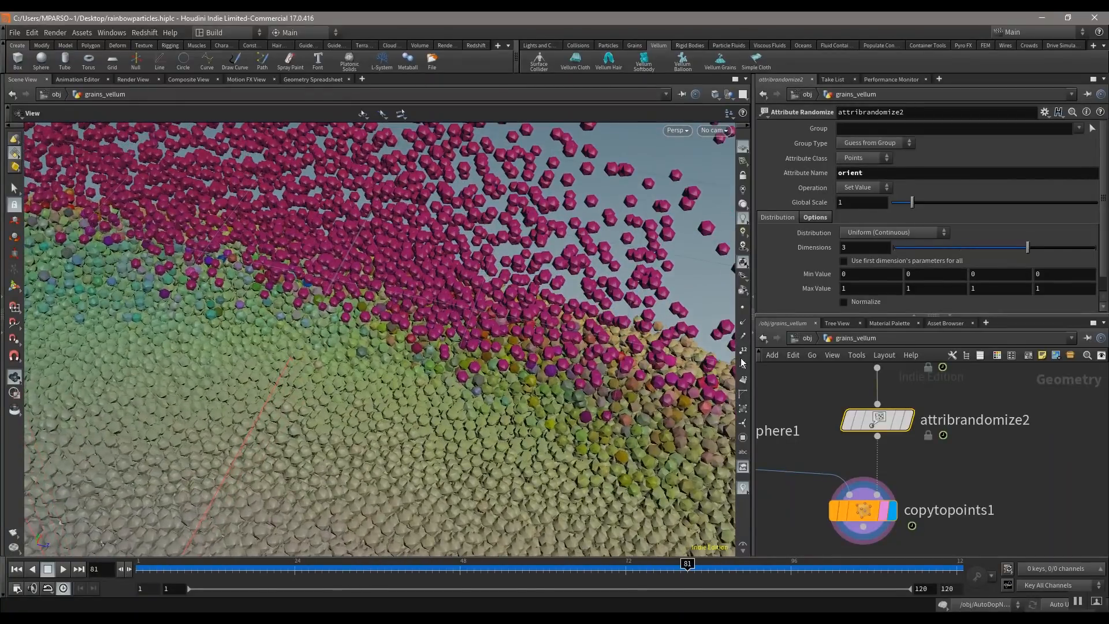
- Try the Direction or Orientation distribution for the orient attribute, restore Uniform (Continuous), and set Dimensions to 4
left_click(894, 233)
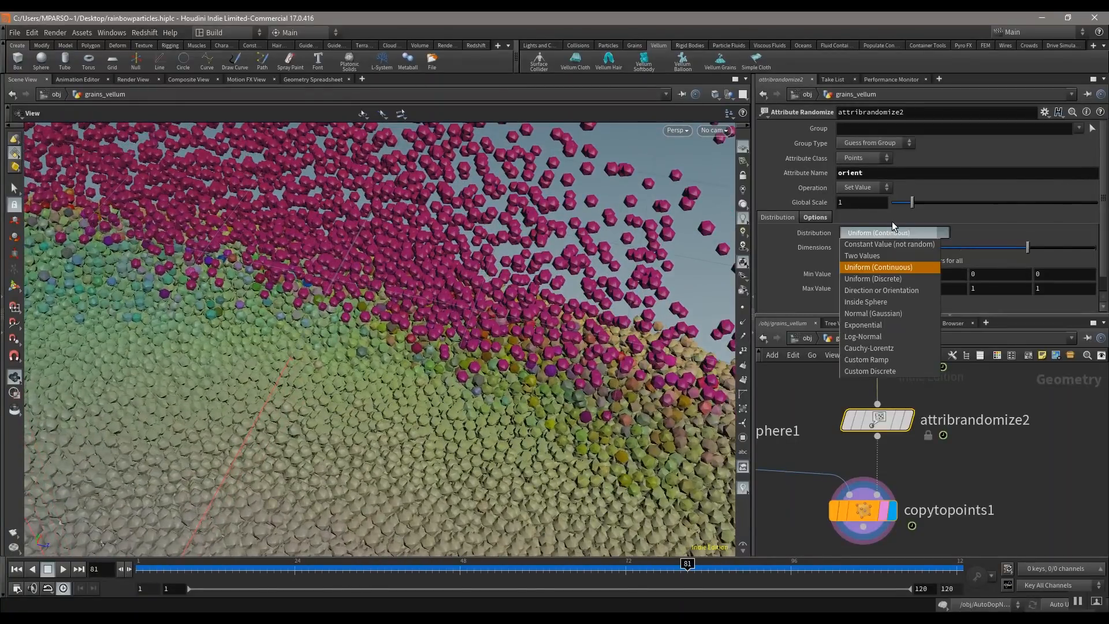
left_click(1023, 213)
left_click(894, 233)
left_click(888, 291)
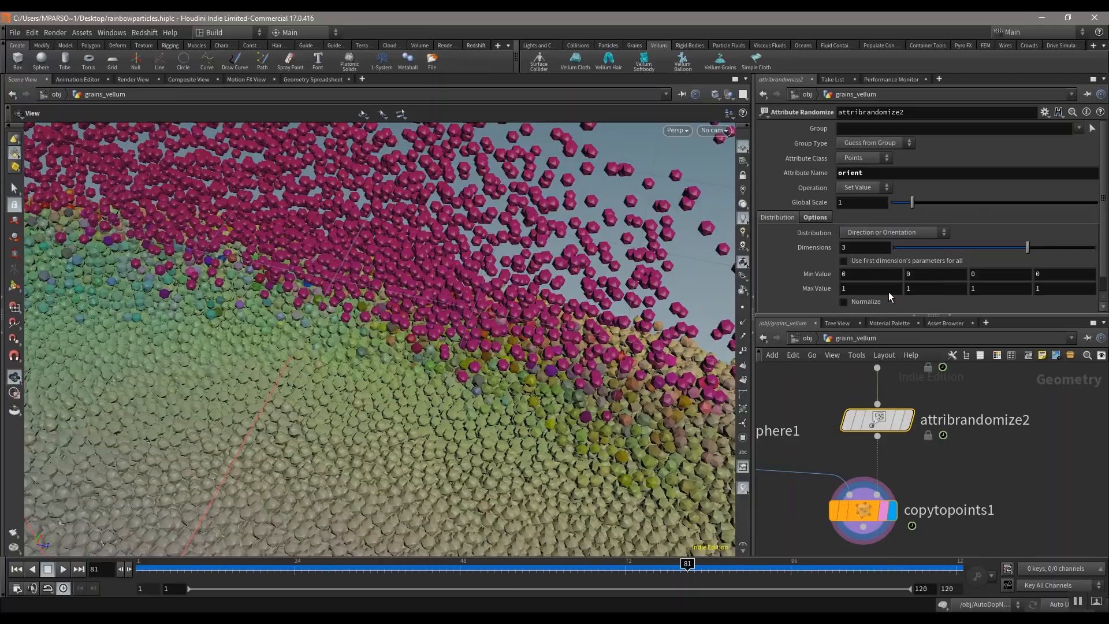
left_click(885, 229)
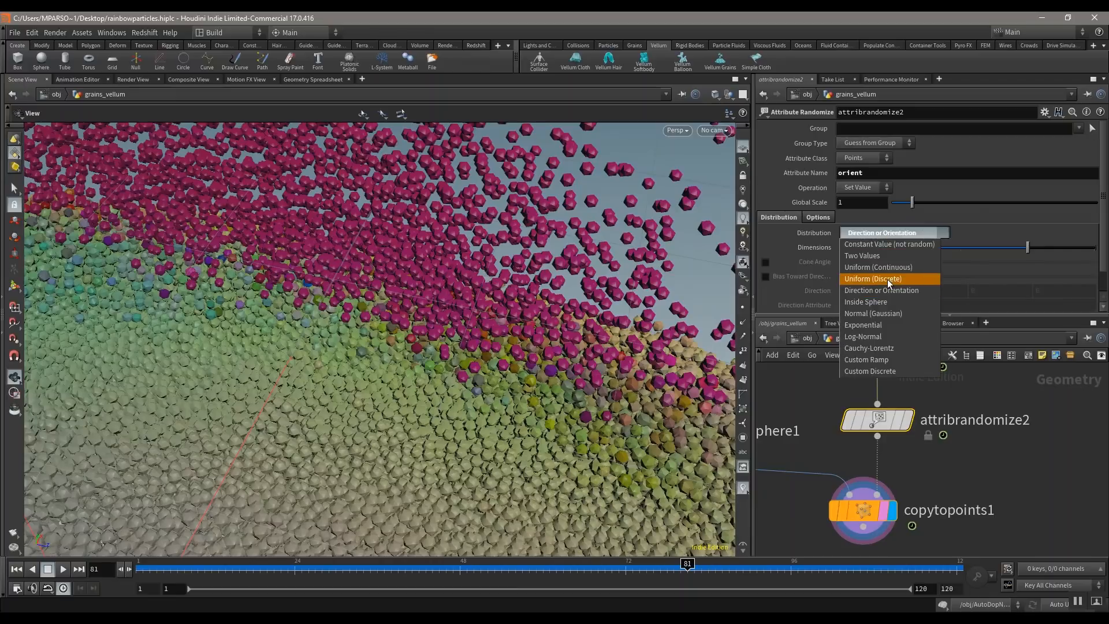
left_click(889, 272)
- Examine the orientation of the instanced spheres across the dish, both close up and from farther away
middle_click_drag(229, 357, 442, 459)
right_click_drag(442, 460, 410, 430)
left_click_drag(407, 448, 501, 418)
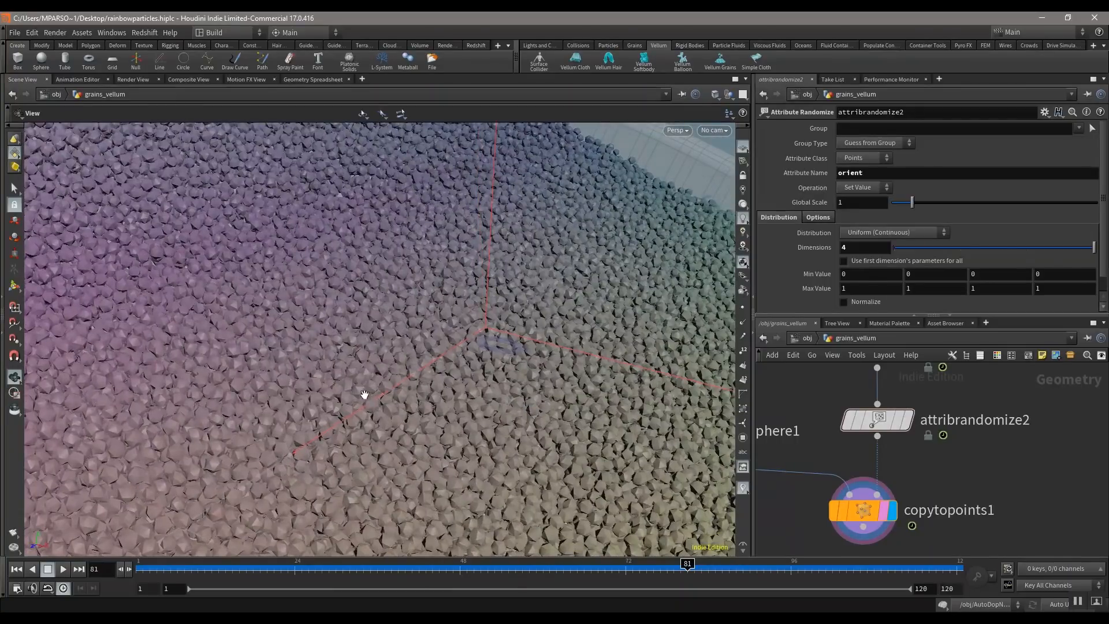
right_click_drag(364, 395, 396, 420)
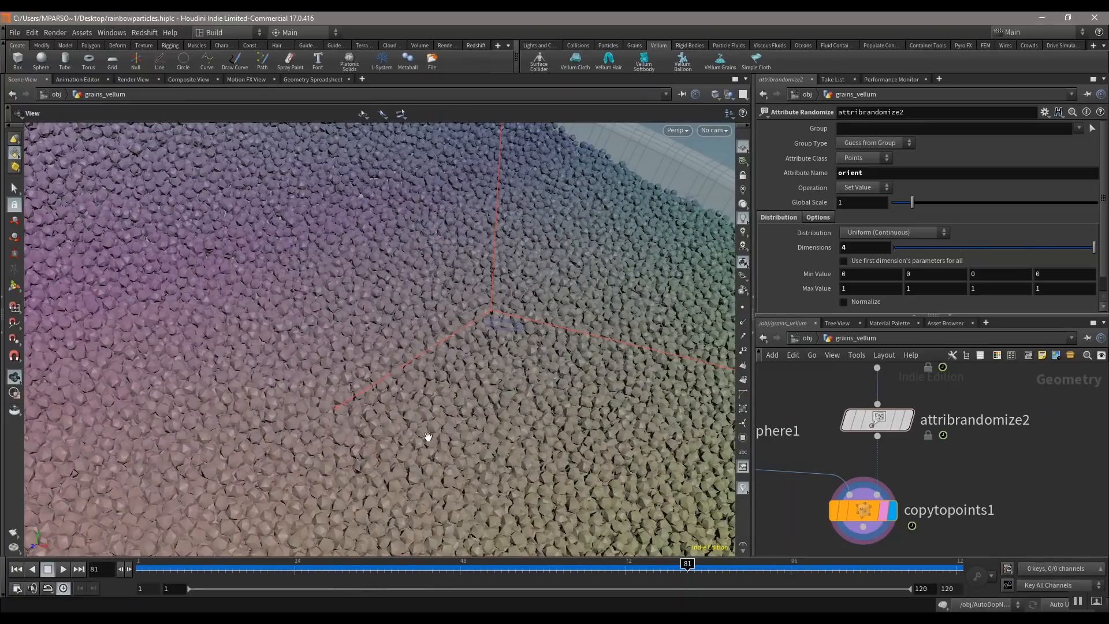
middle_click_drag(540, 343, 427, 363)
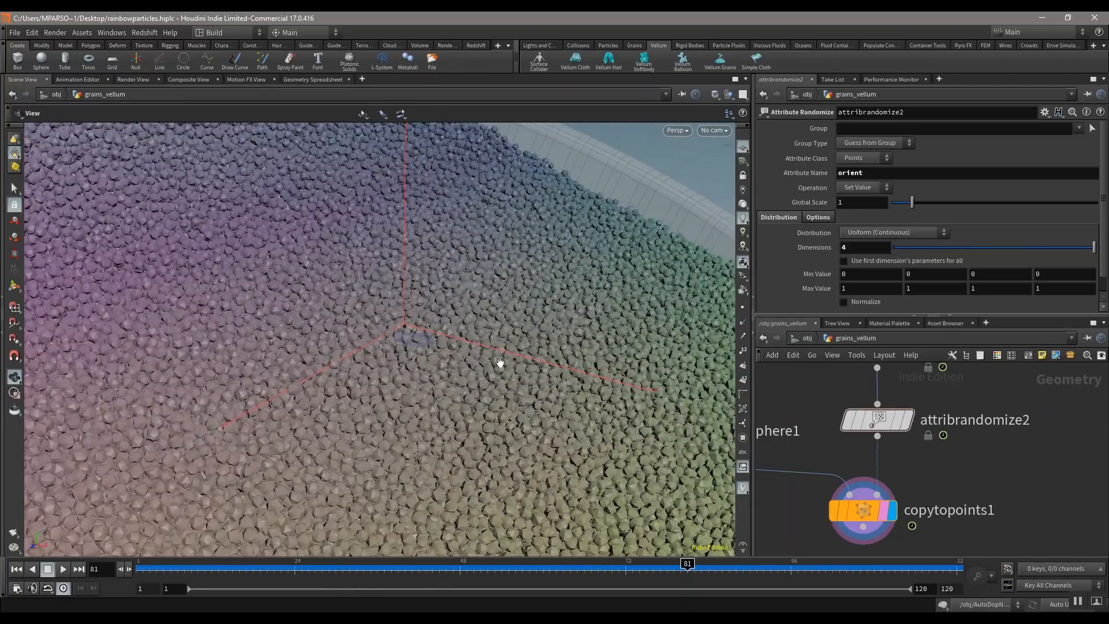
right_click_drag(394, 374, 401, 415)
right_click_drag(355, 384, 345, 414)
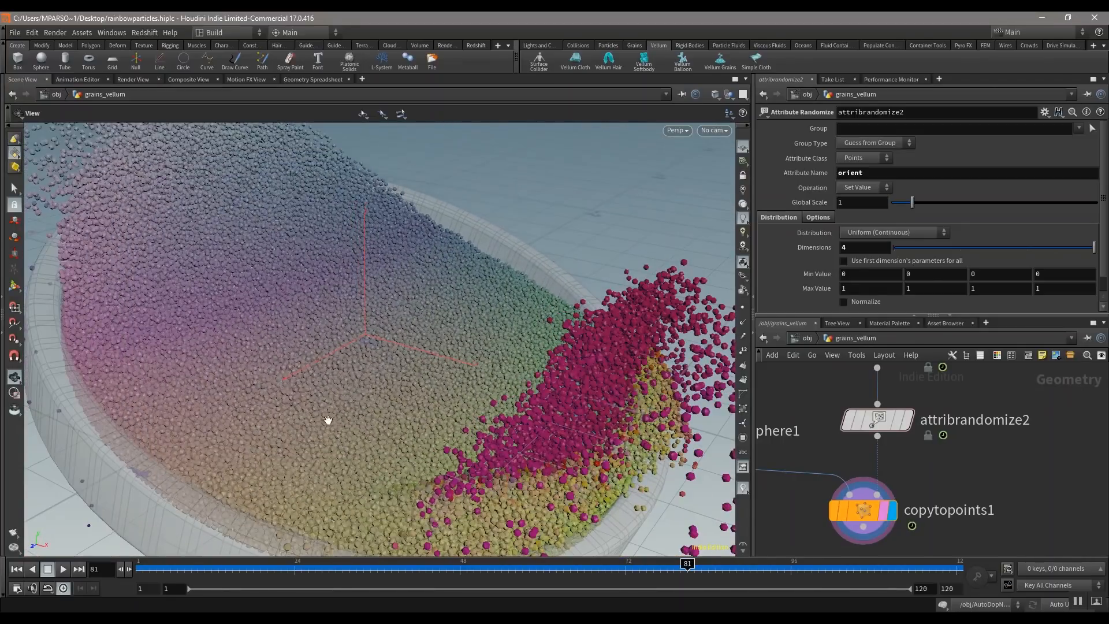
left_click_drag(281, 428, 250, 317)
middle_click_drag(234, 326, 392, 394)
right_click_drag(312, 260, 480, 389)
middle_click_drag(481, 390, 447, 270)
left_click_drag(377, 308, 389, 267)
scroll(382, 350, "down", 6)
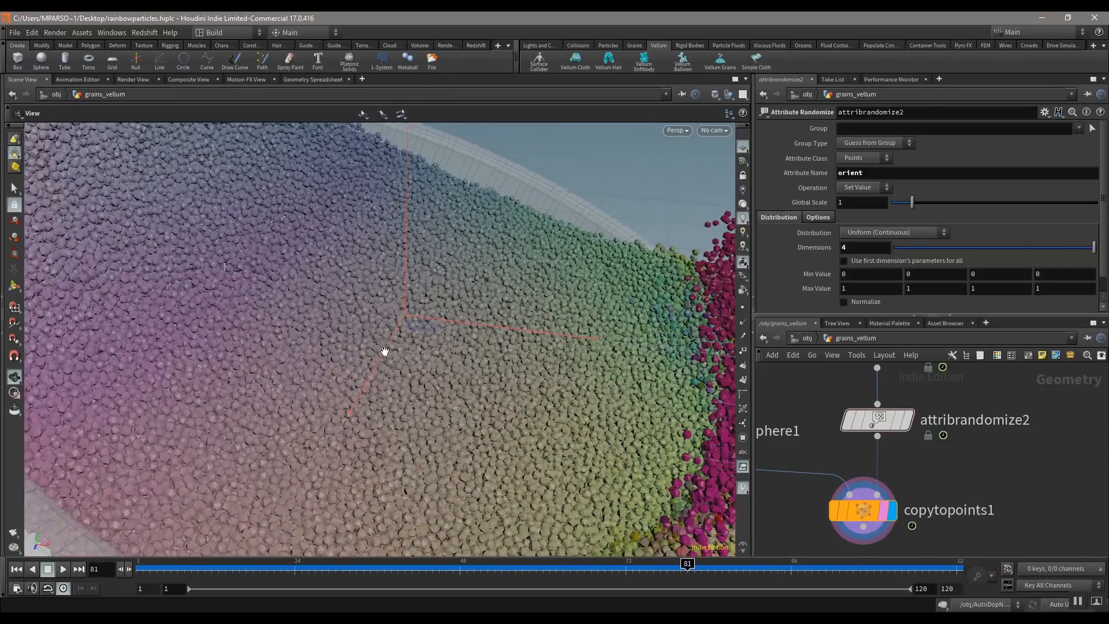
- Set the viewport to look through the existing camera cam1
left_click(714, 130)
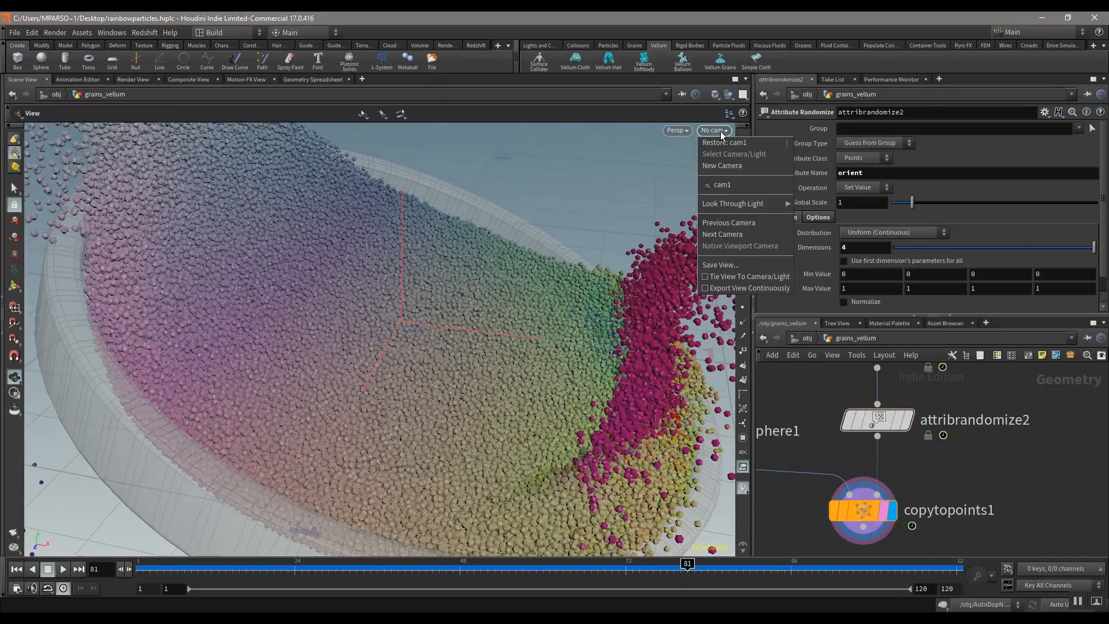
left_click(722, 185)
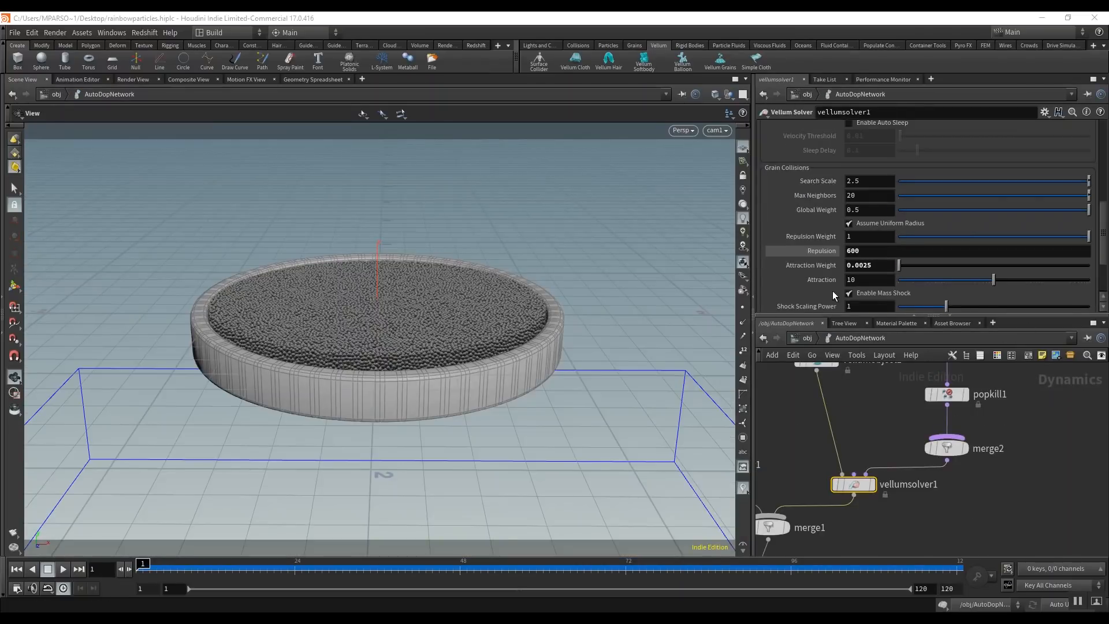
- Play the Vellum grain simulation in AutoDopNetwork from frame 1, and play back its flipbook in MPlay
mouse_move(872, 418)
middle_mouse_down()
mouse_move(876, 451)
mouse_move(882, 420)
mouse_move(878, 435)
middle_mouse_up()
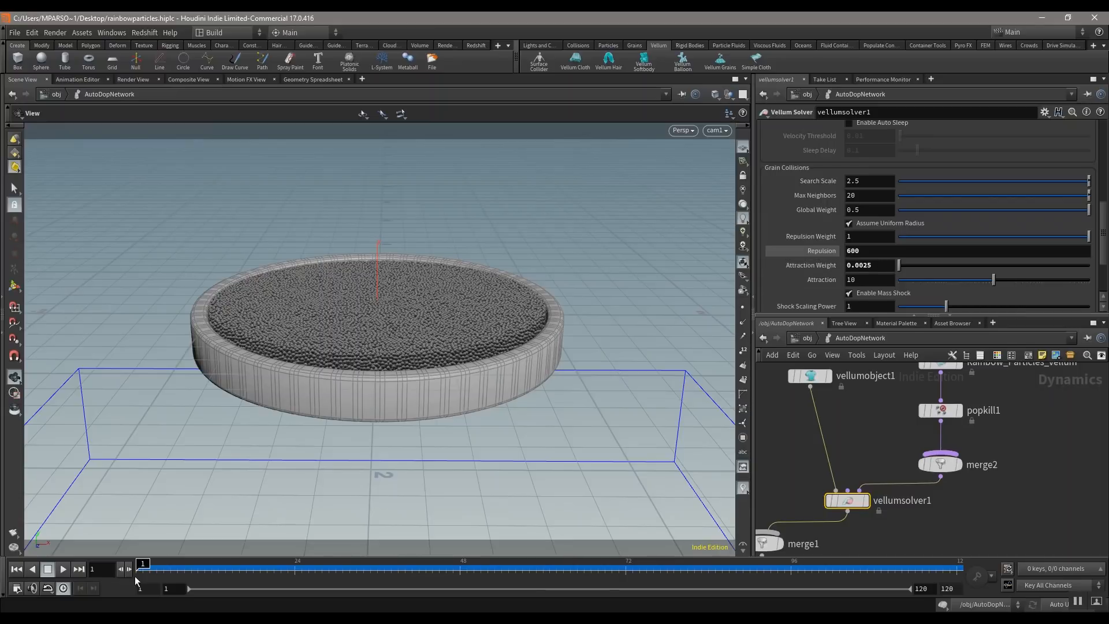
left_click(63, 569)
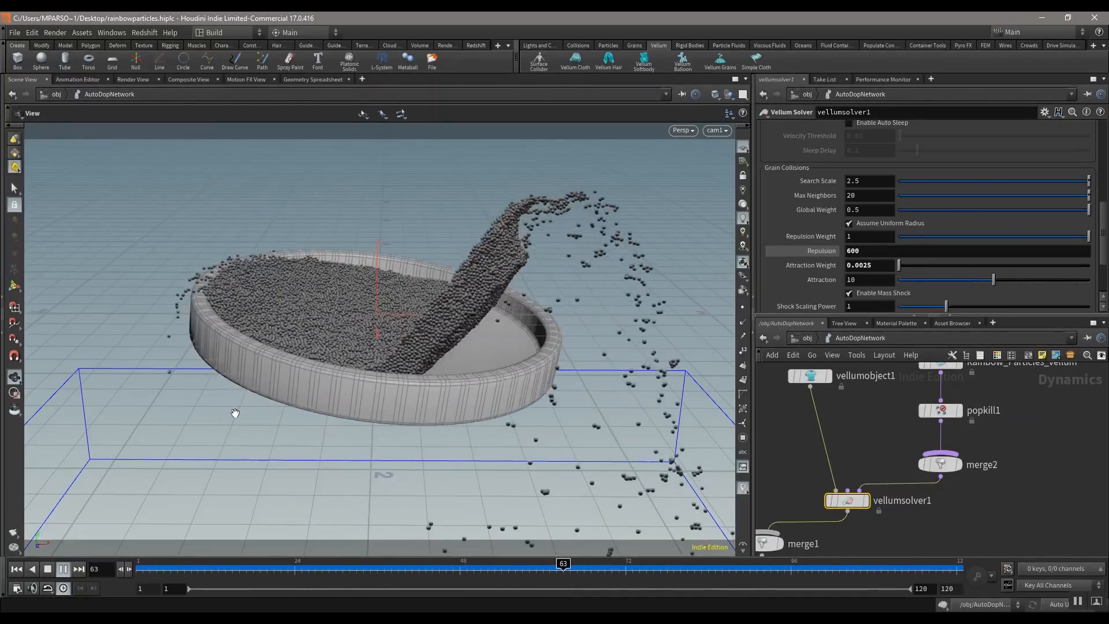
left_click(64, 569)
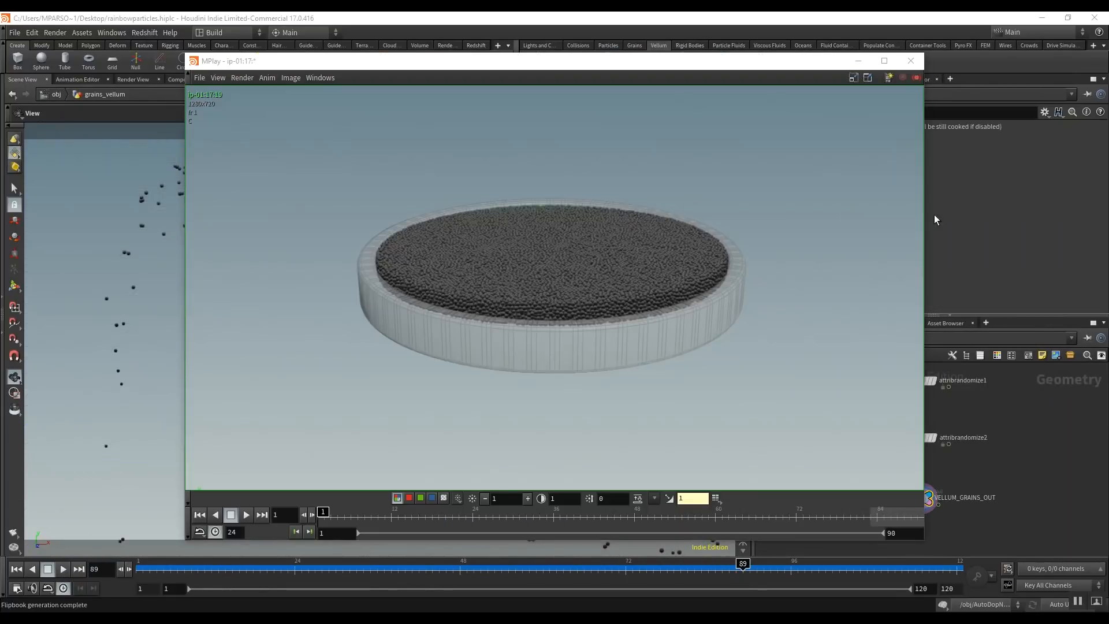
left_click(247, 515)
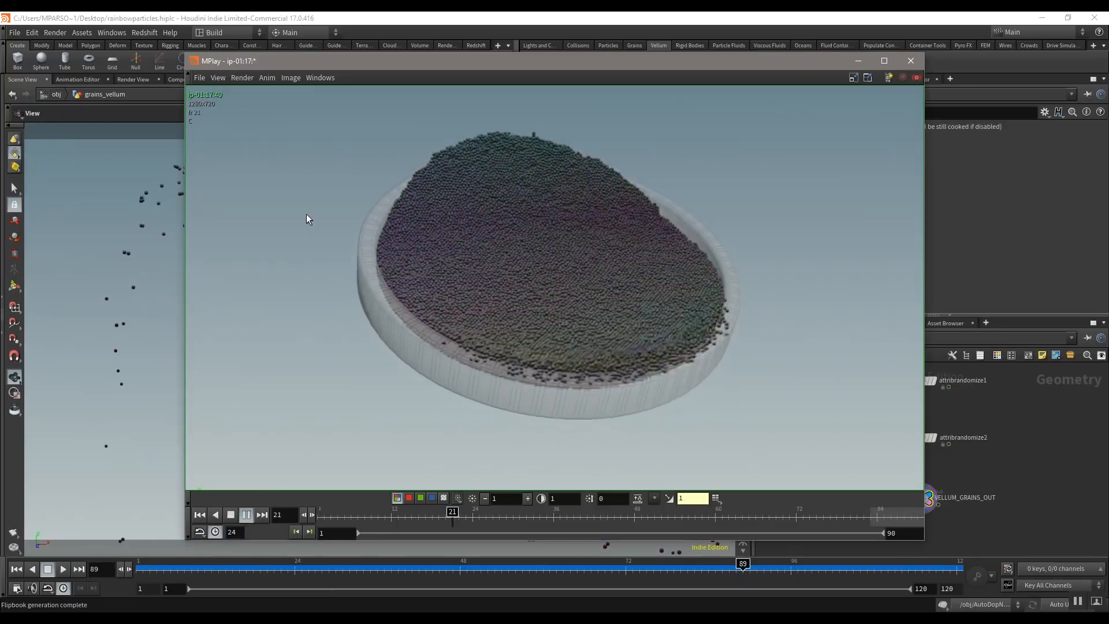